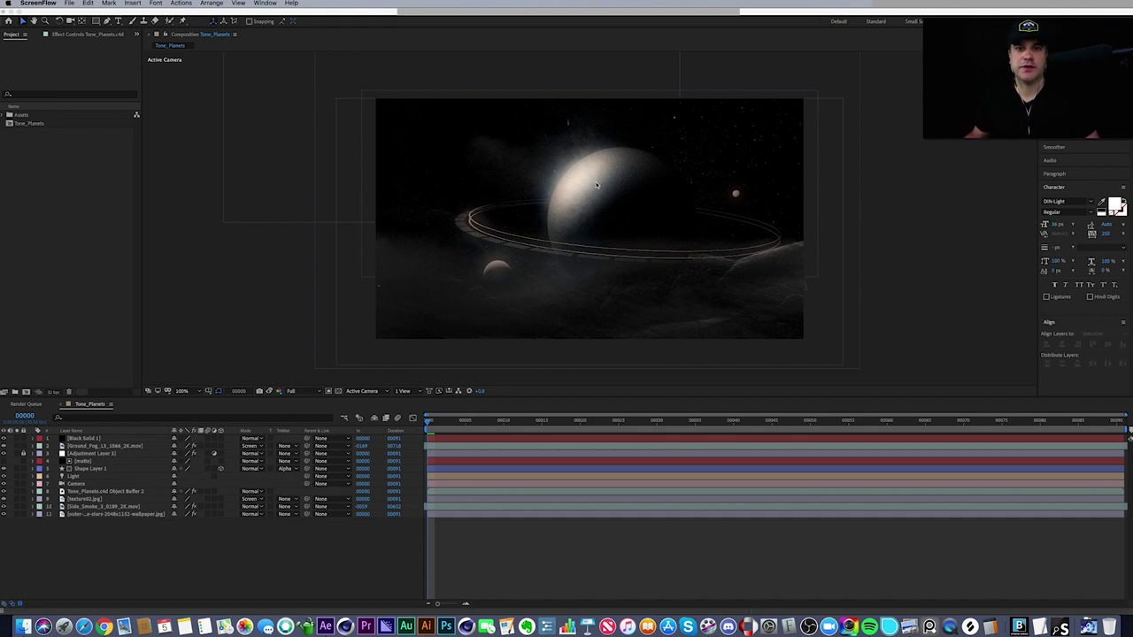
# - Solo the outer-space stars wallpaper layer to view it on its own
pyautogui.click(78, 517)
pyautogui.click(77, 516)
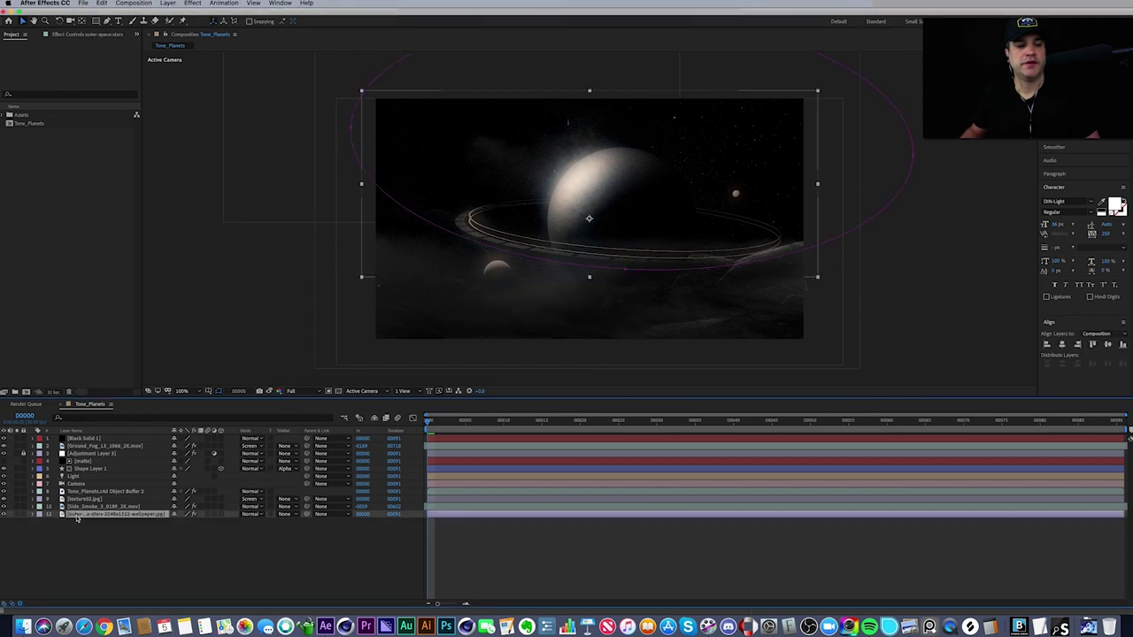
pyautogui.click(16, 514)
pyautogui.click(105, 527)
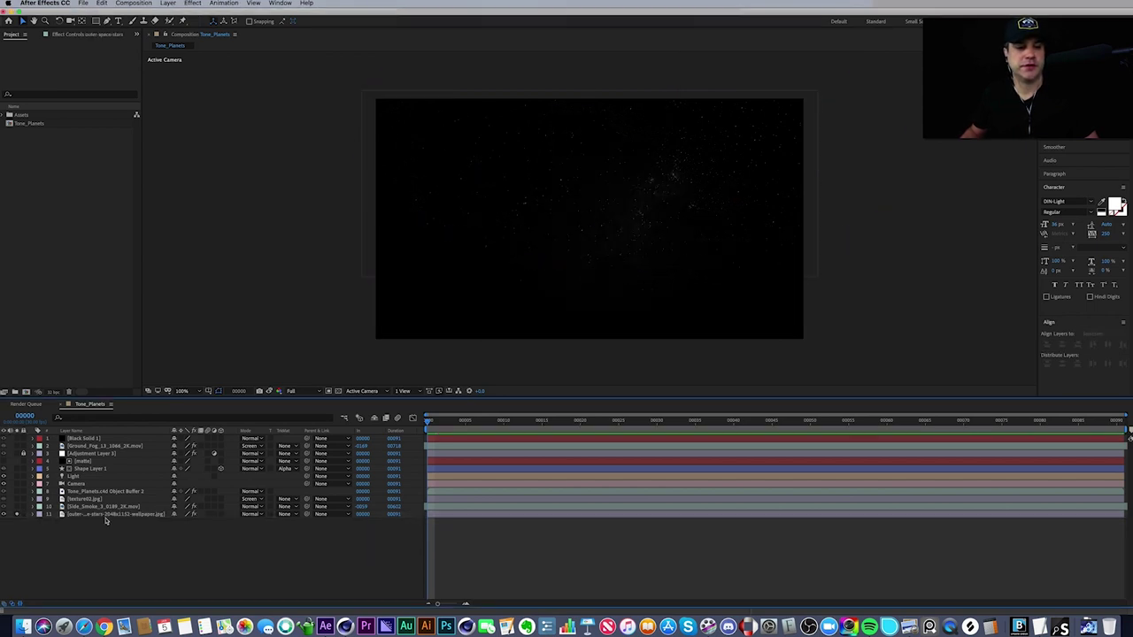
# - Reveal the stars wallpaper layer's Mask 1 and set its mask mode to None
pyautogui.click(110, 515)
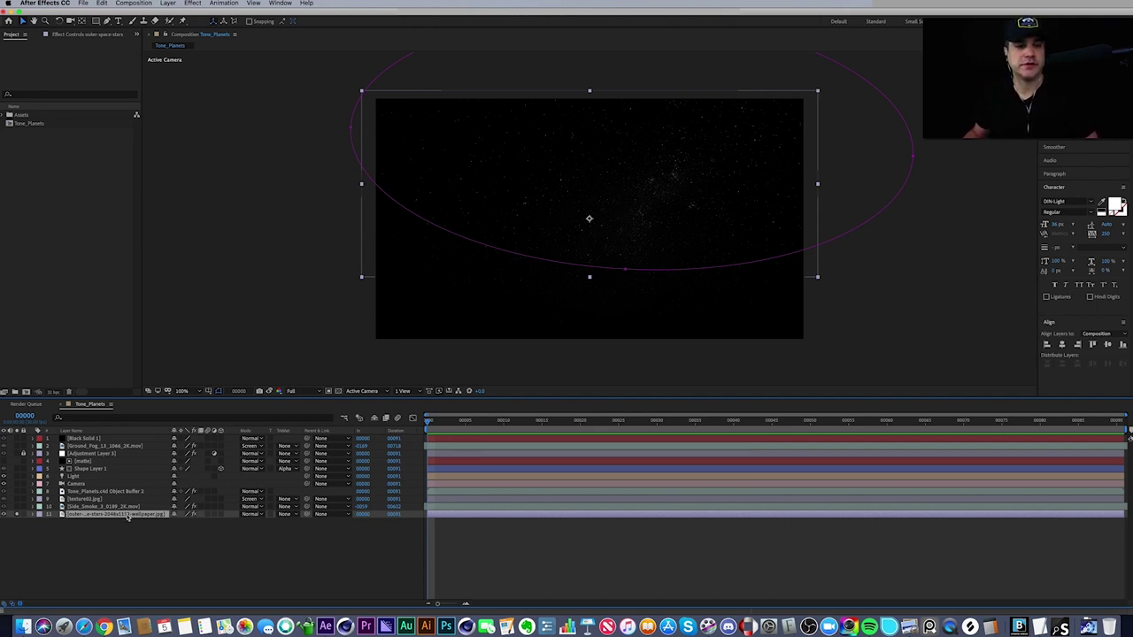
pyautogui.press('m')
pyautogui.click(182, 522)
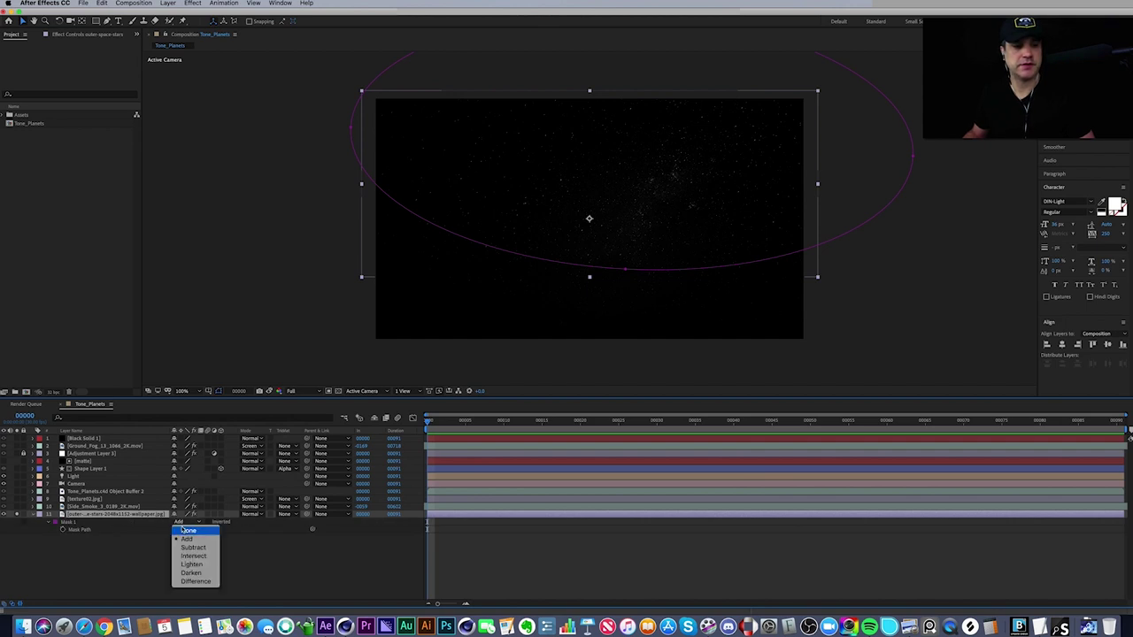
pyautogui.click(189, 530)
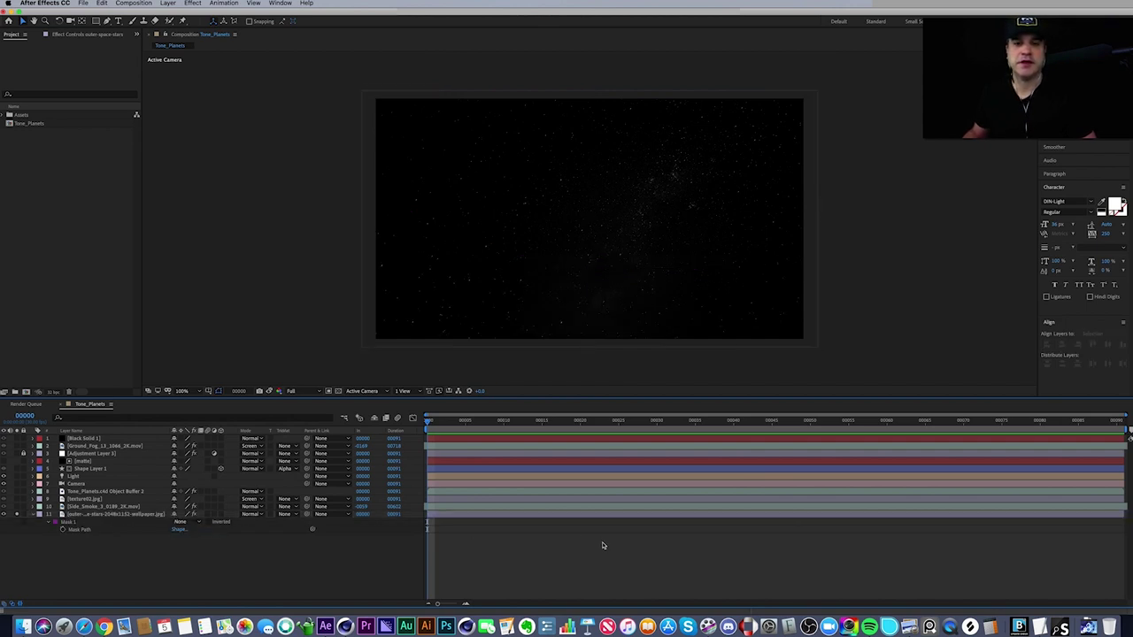
# - Reveal the stars layer's effects and compare the image with Black & White and Levels disabled and re-enabled
pyautogui.click(114, 515)
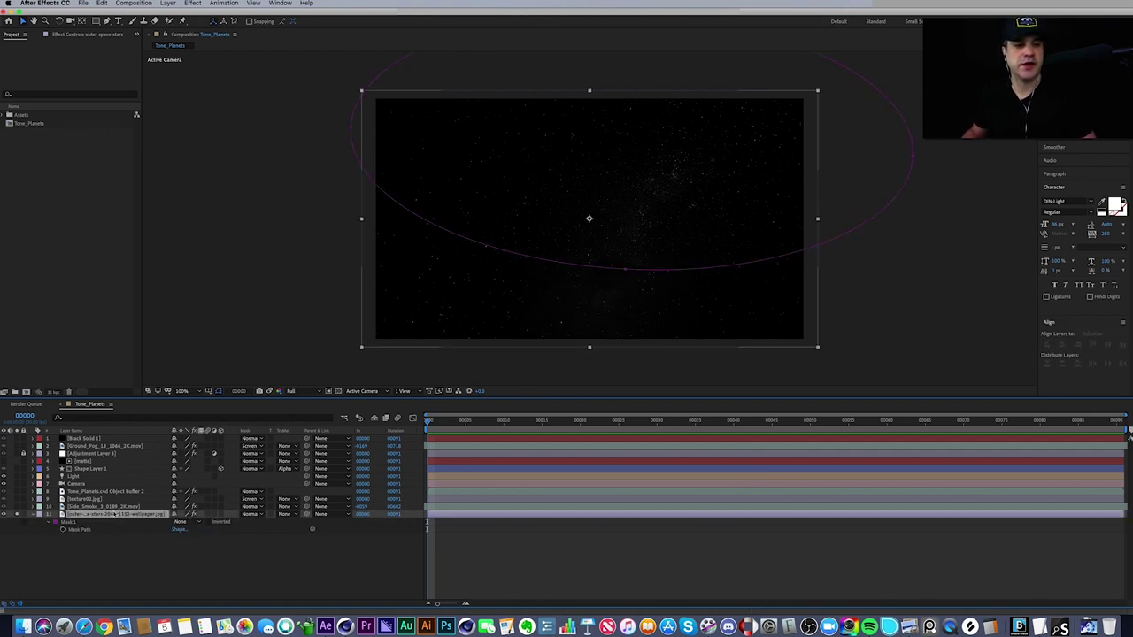
pyautogui.press('e')
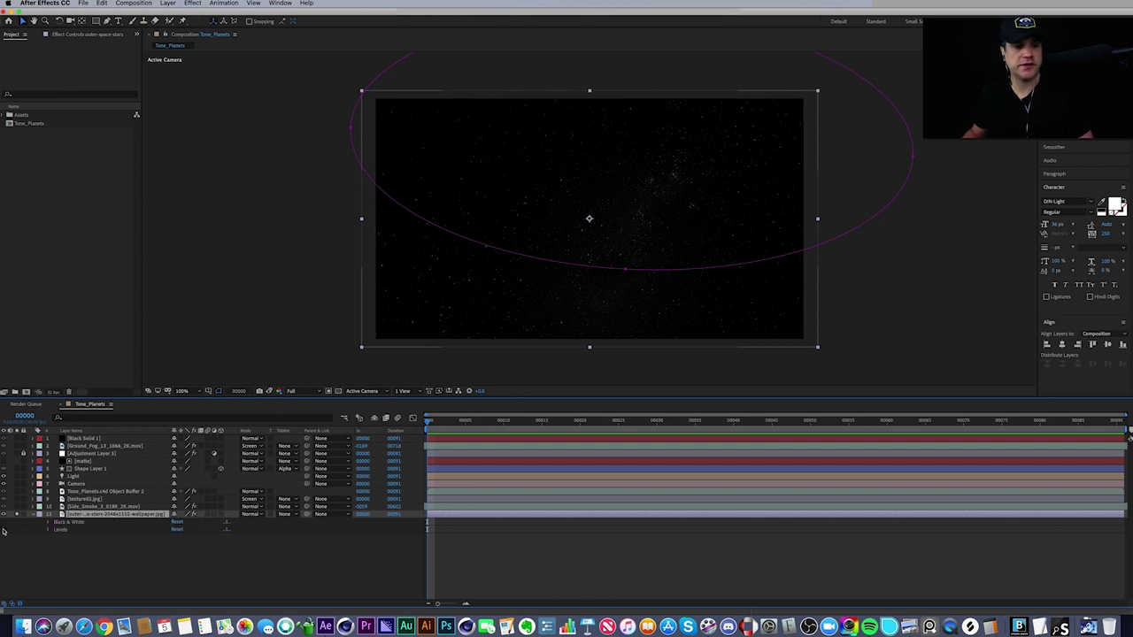
pyautogui.click(605, 571)
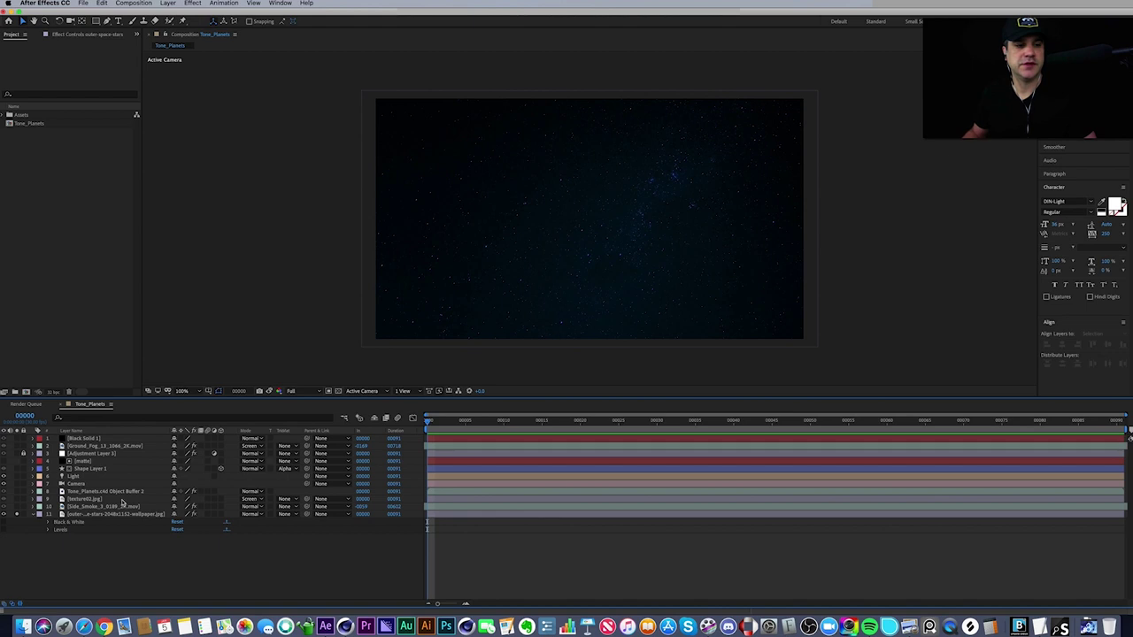
pyautogui.click(74, 516)
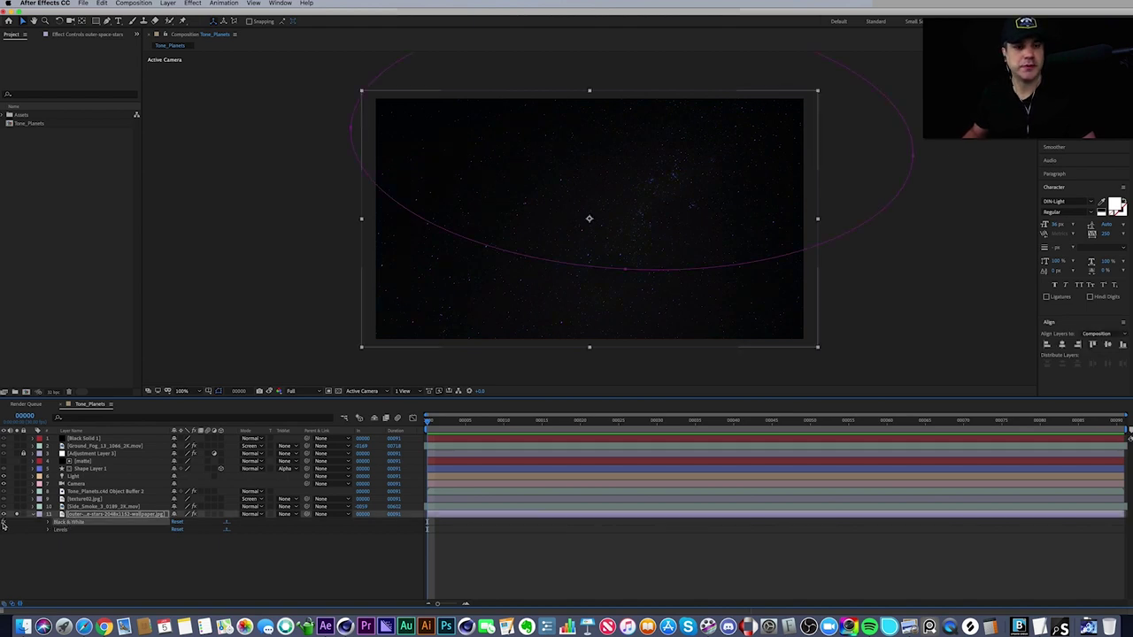
pyautogui.click(4, 523)
pyautogui.click(64, 530)
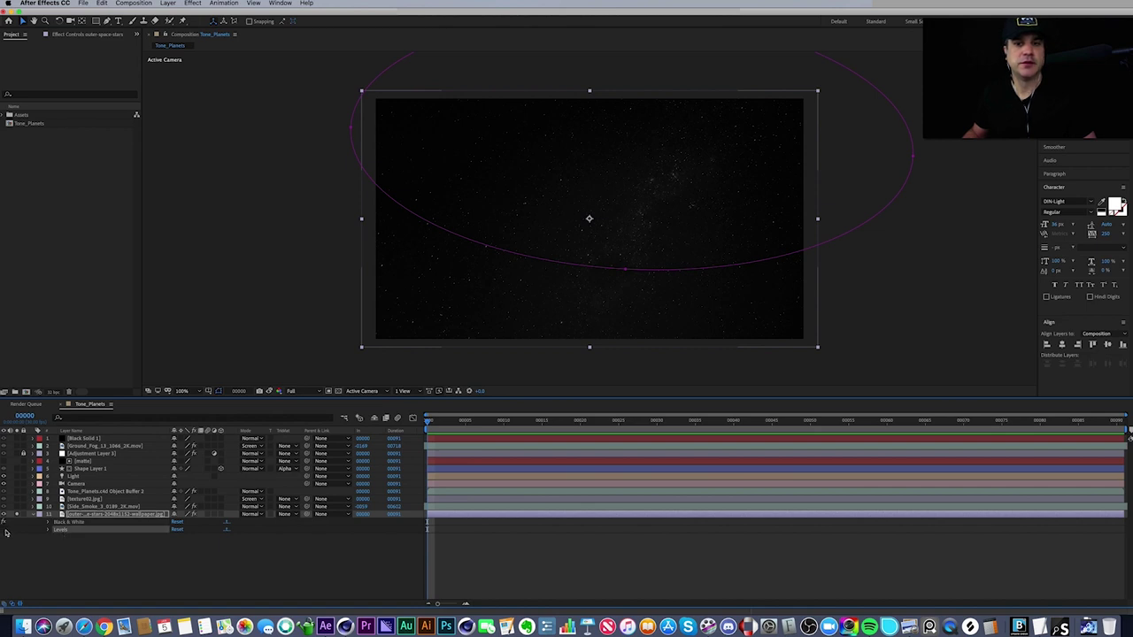
pyautogui.click(5, 530)
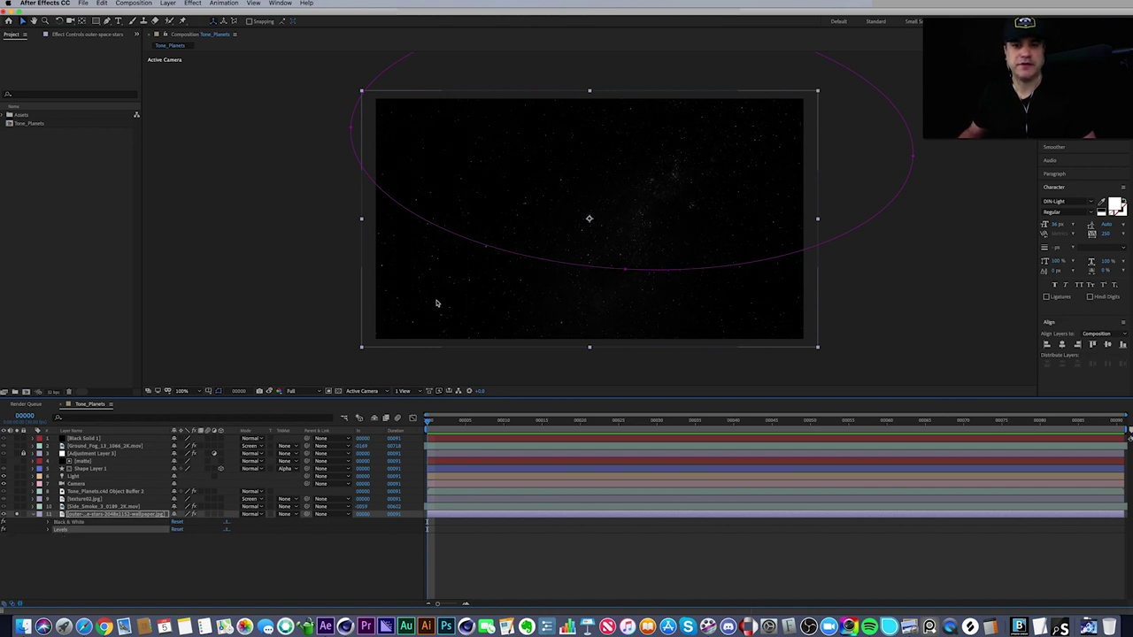
# - Examine the stars up close with the layer's Levels histogram in view, toggling Levels to compare
pyautogui.press('.')
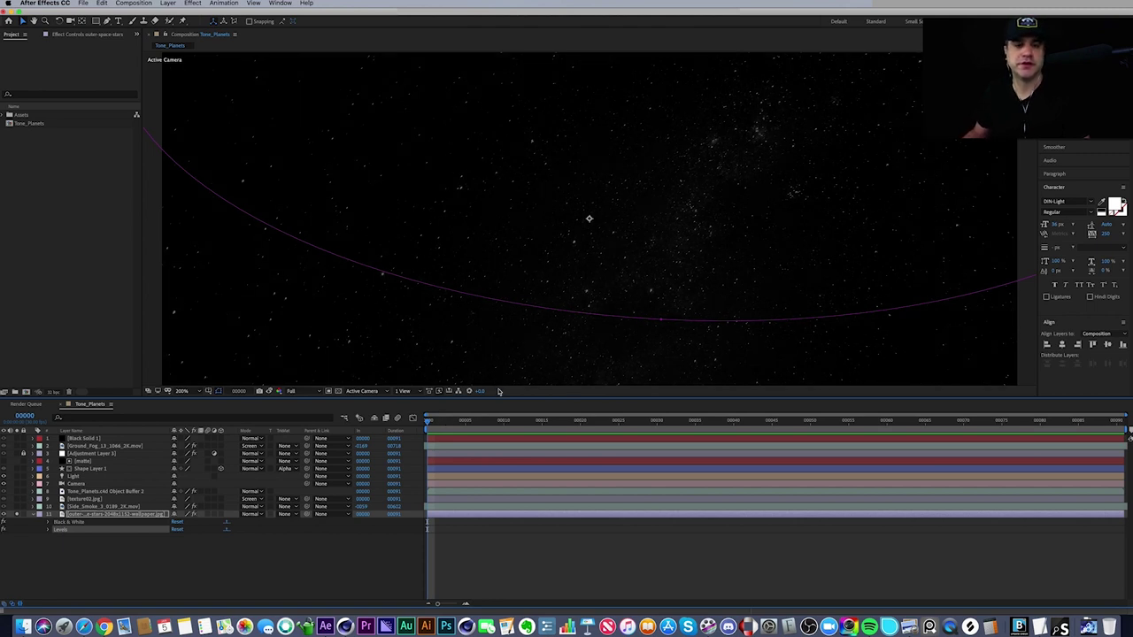
pyautogui.click(85, 36)
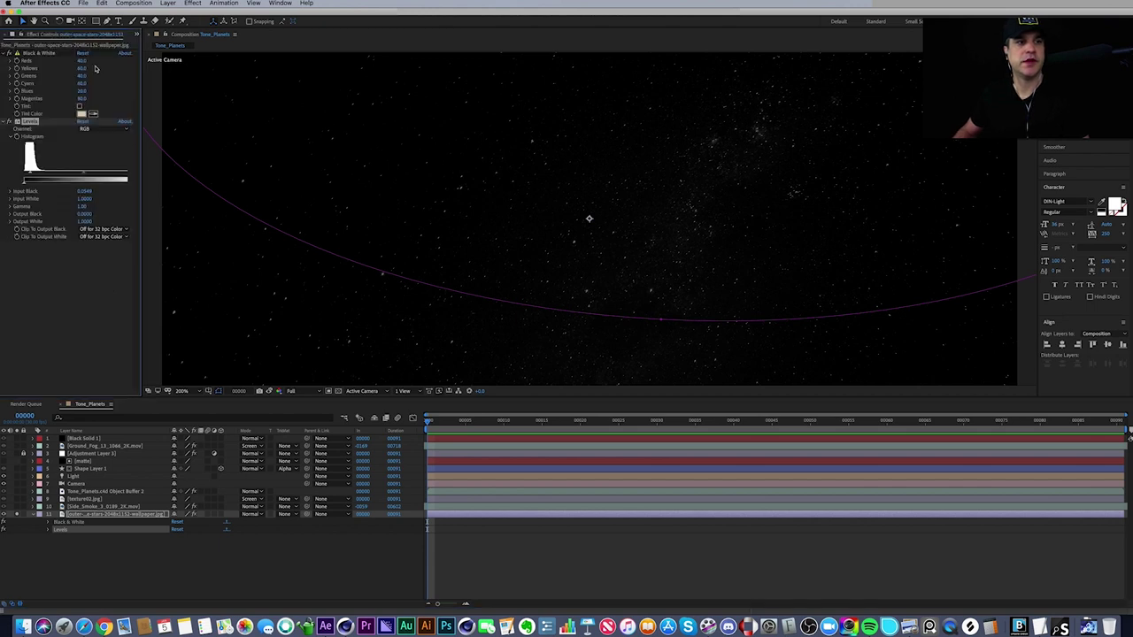
pyautogui.moveTo(141, 177); pyautogui.dragTo(216, 182)
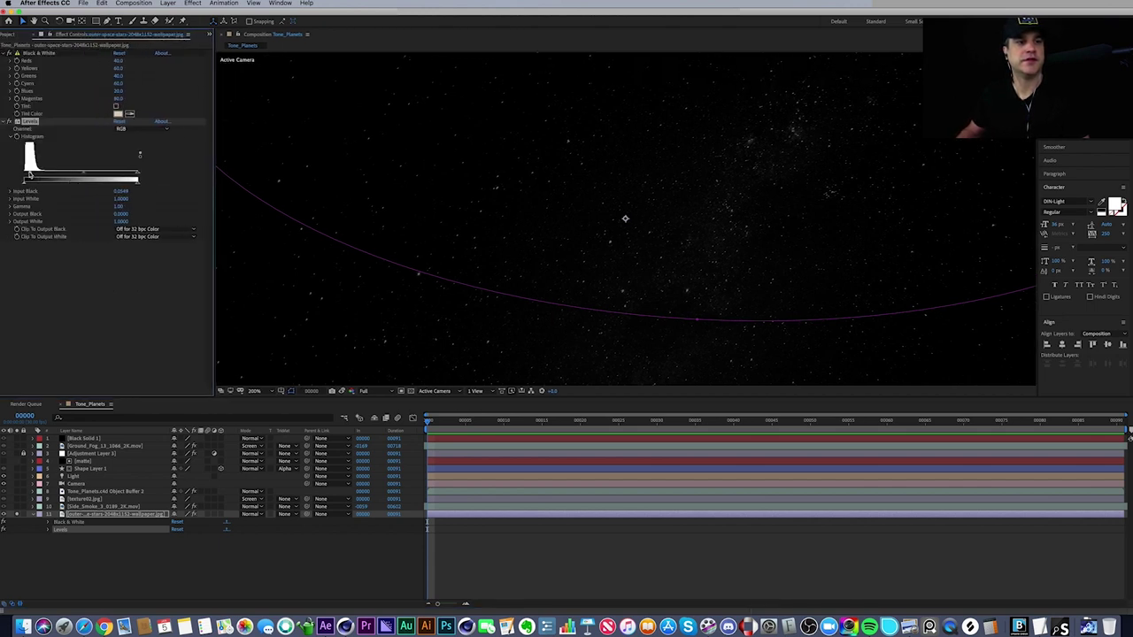
pyautogui.click(10, 123)
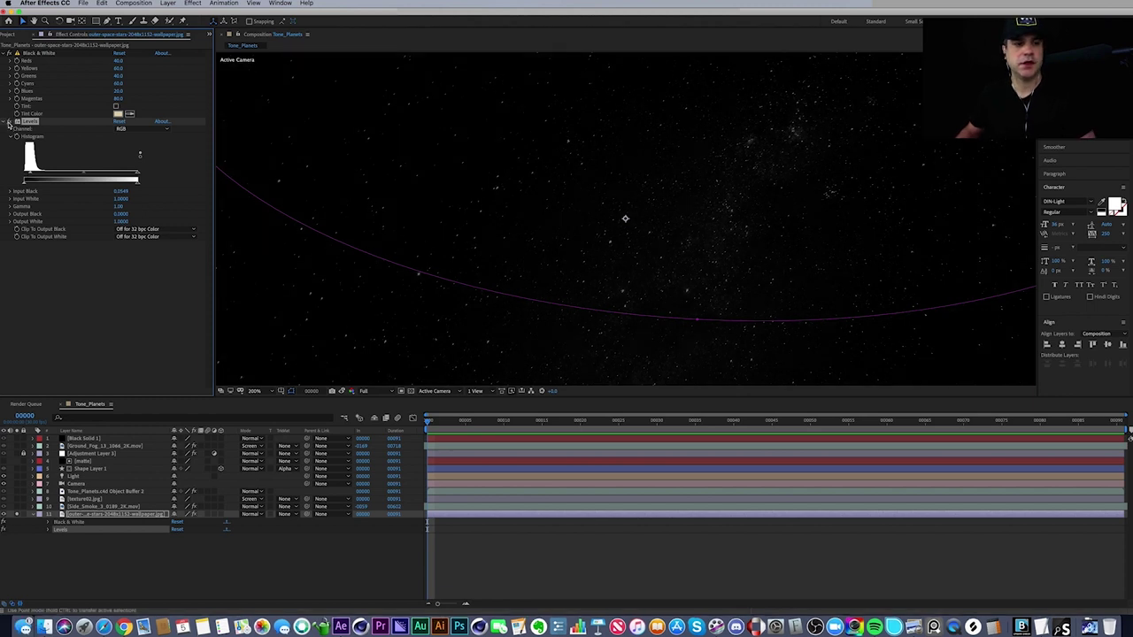
# - Set the mode of Mask 1 on the stars wallpaper layer to Add
pyautogui.click(110, 517)
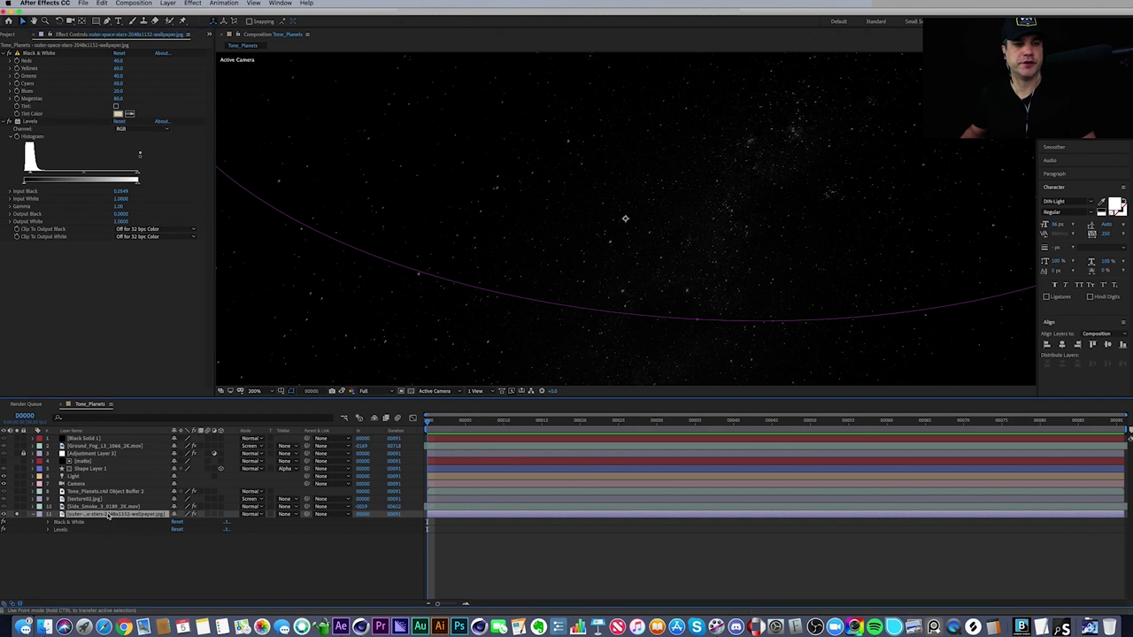
pyautogui.press(',')
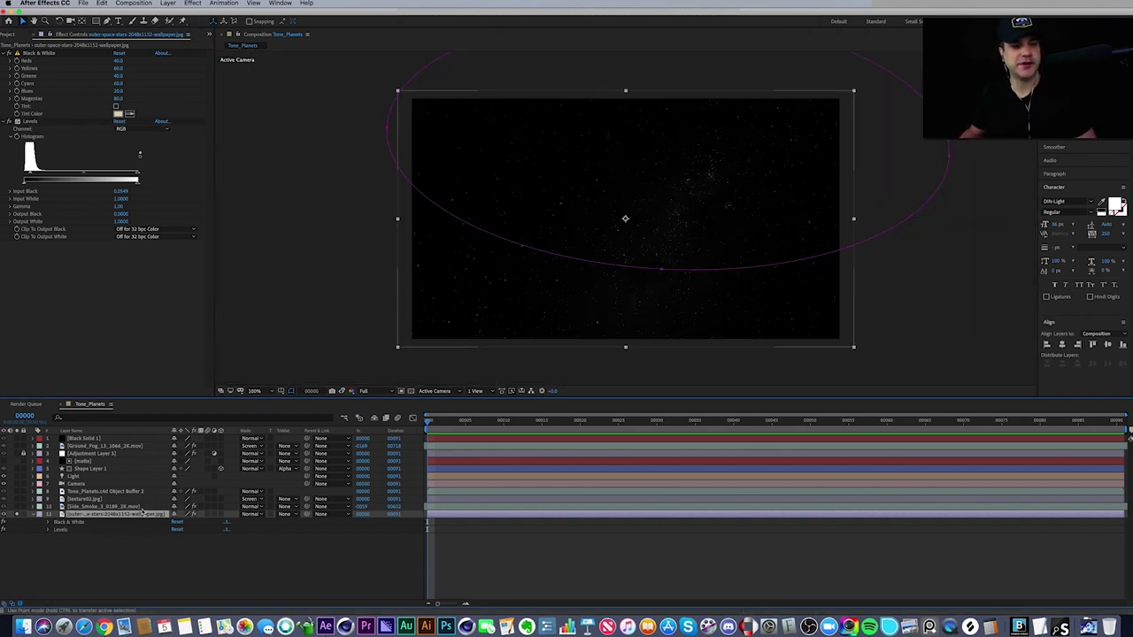
pyautogui.press('m')
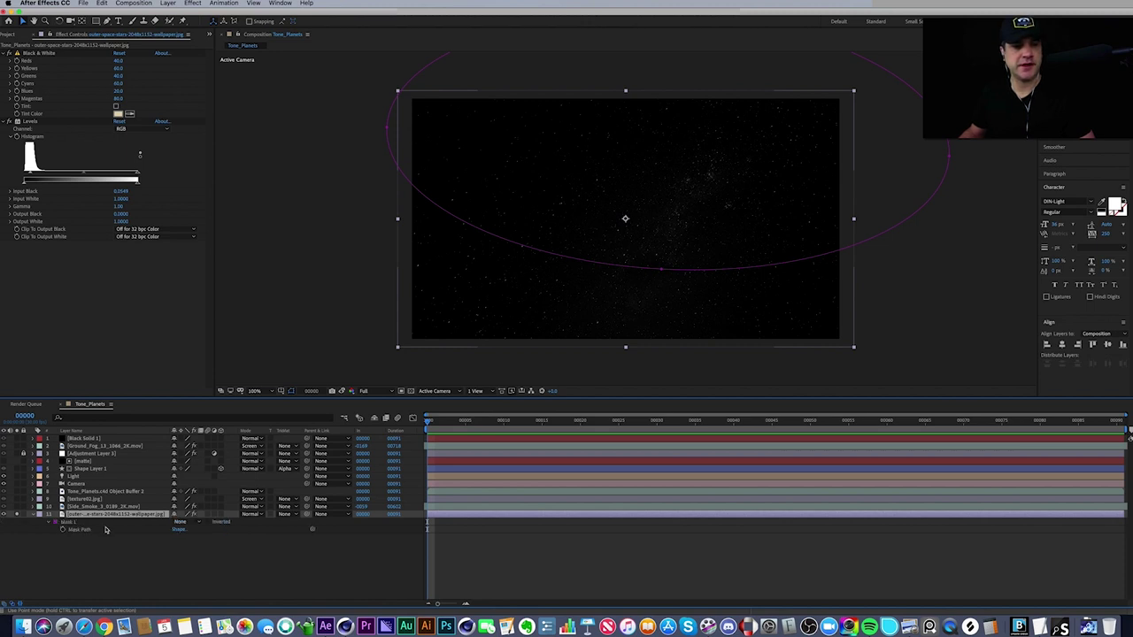
pyautogui.click(197, 525)
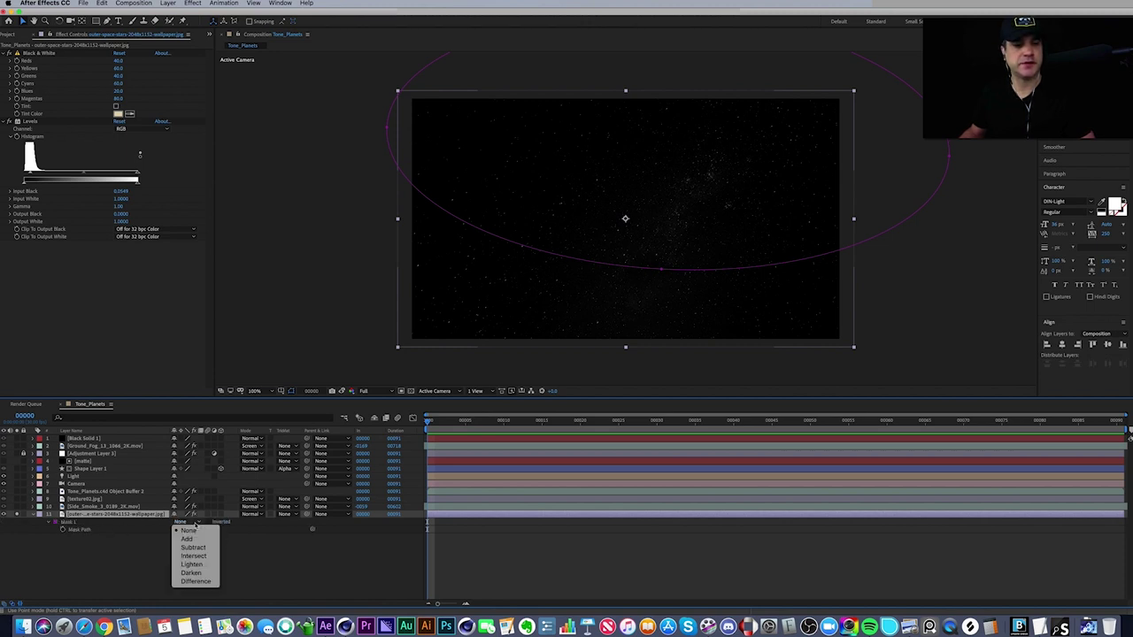
pyautogui.click(188, 538)
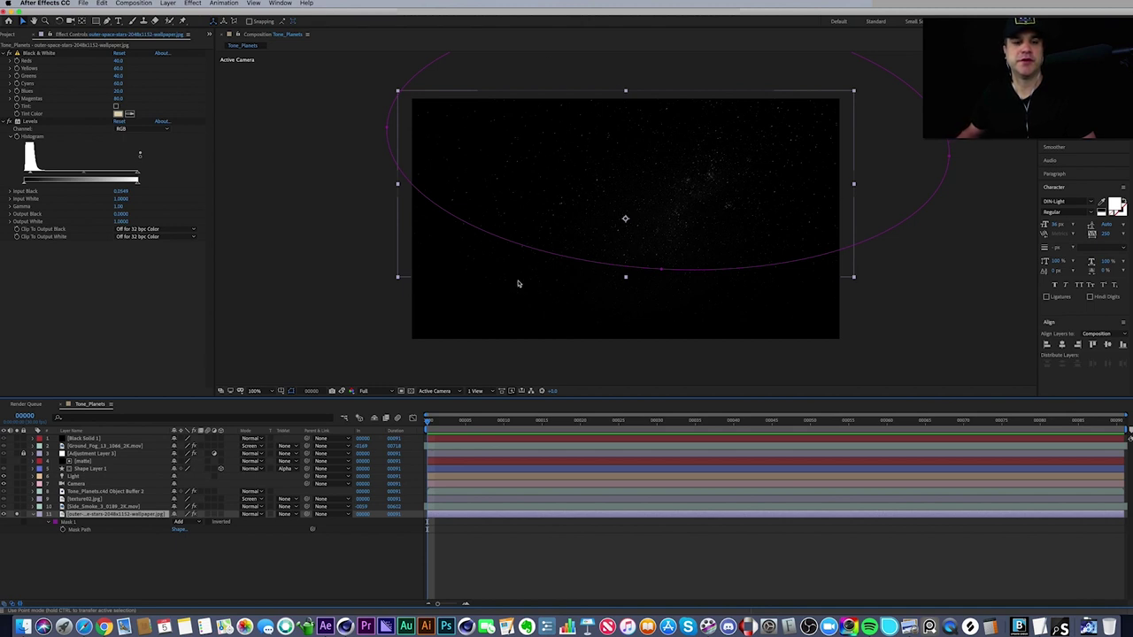
# - Unsolo the stars layer and compare its Mask 1 set to None and back to Add in the full composite
pyautogui.click(16, 516)
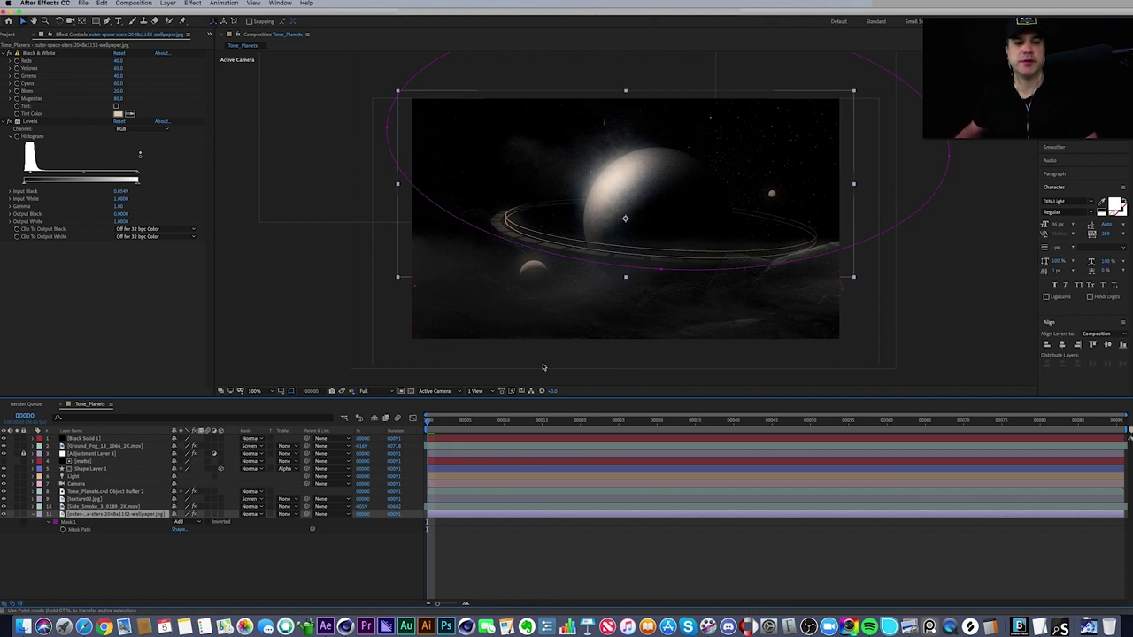
pyautogui.click(190, 524)
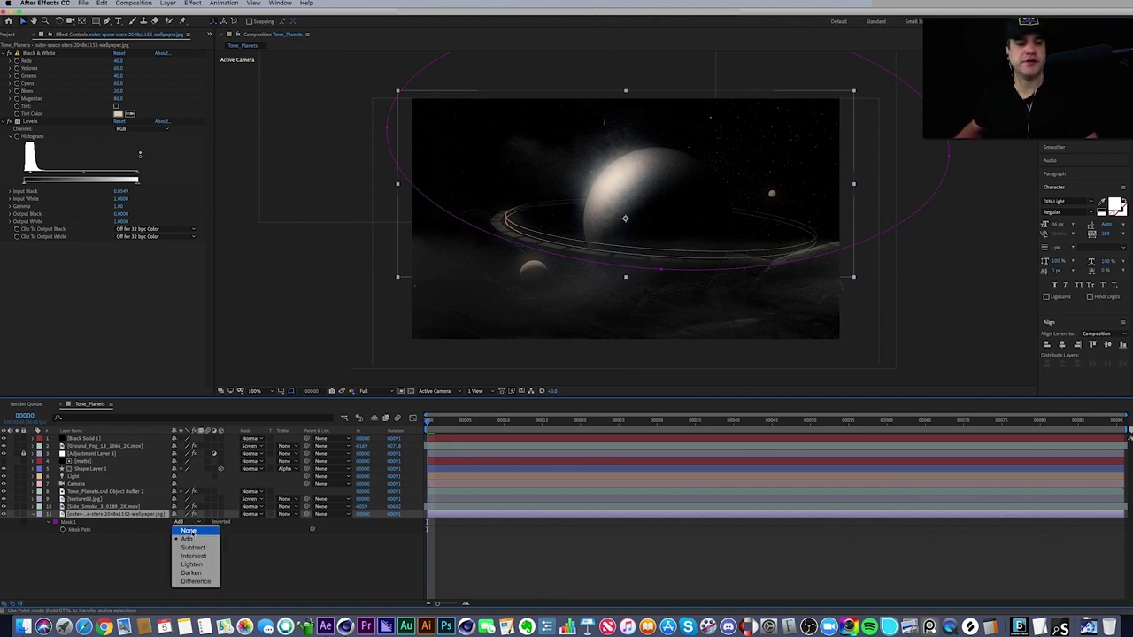
pyautogui.click(189, 530)
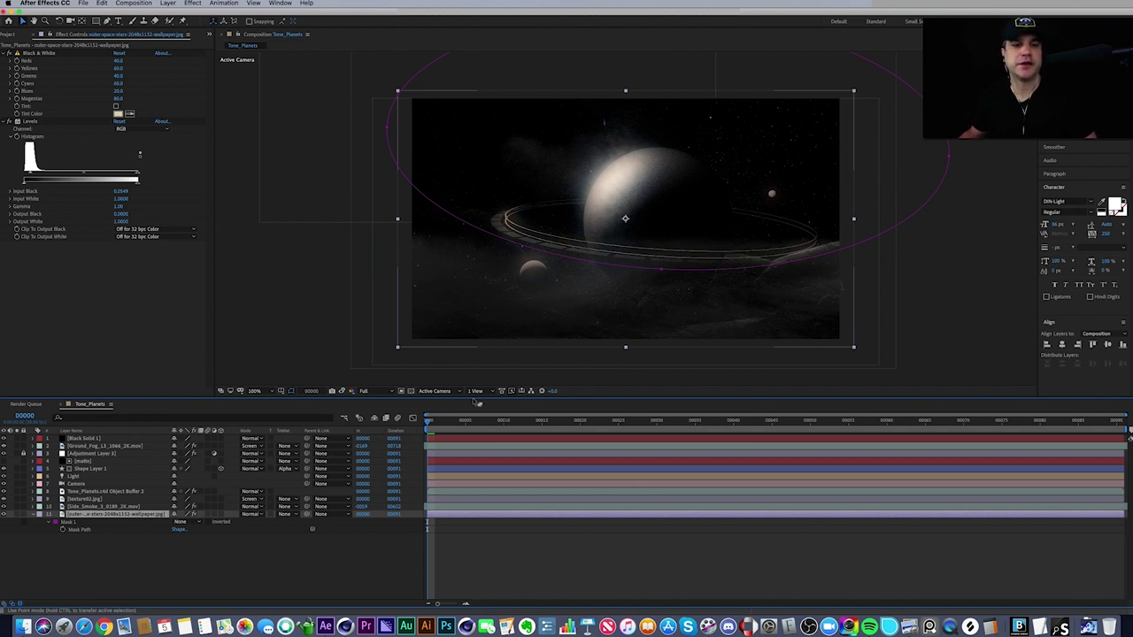
pyautogui.click(182, 522)
pyautogui.click(186, 533)
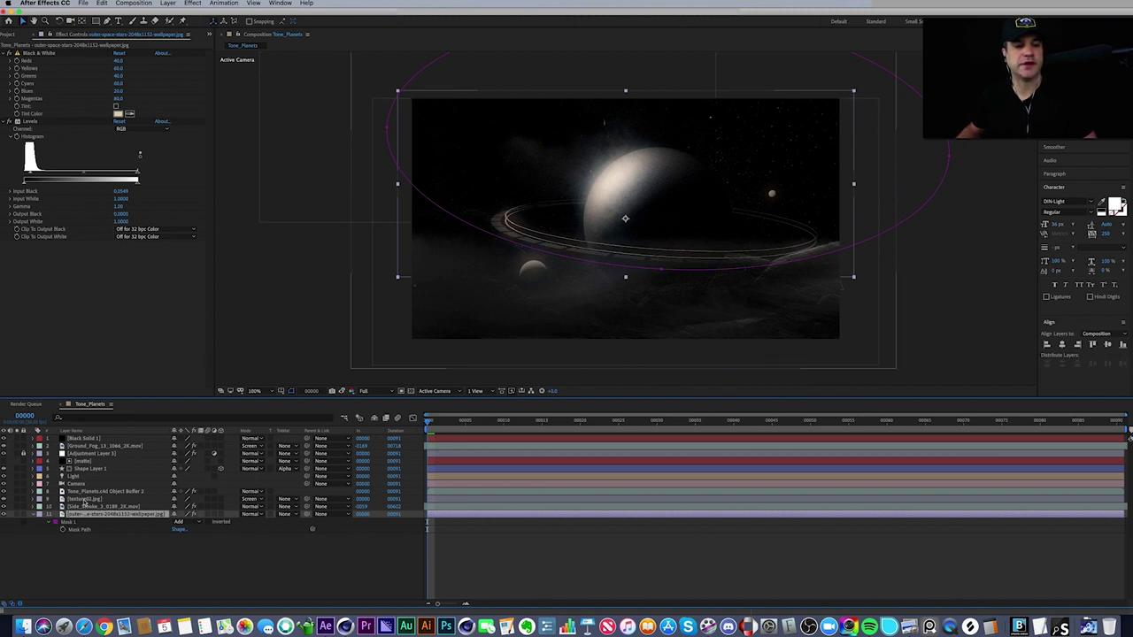
# - Collapse the stars layer, view the Side_Smoke layer soloed with the stars, and remove the smoke's solo
pyautogui.click(88, 506)
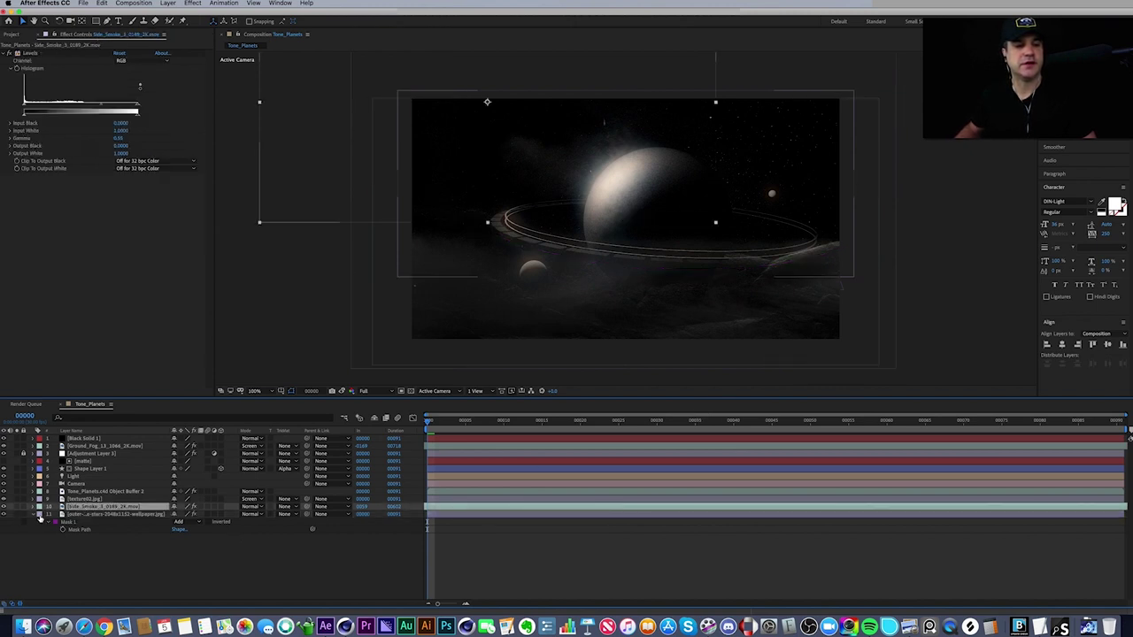
pyautogui.click(33, 513)
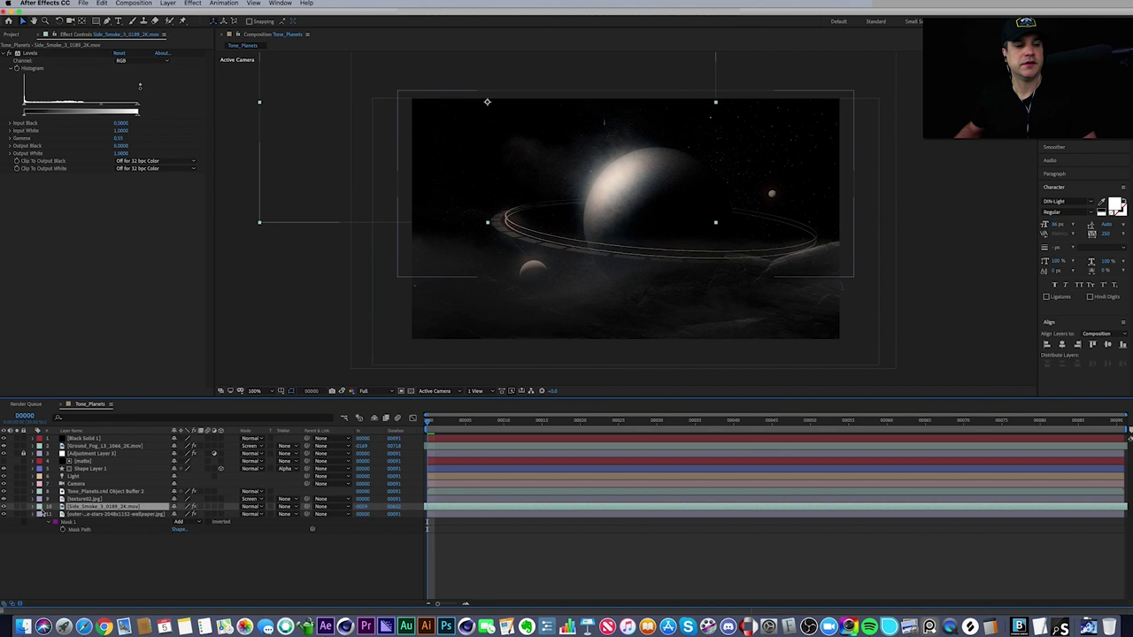
pyautogui.click(16, 507)
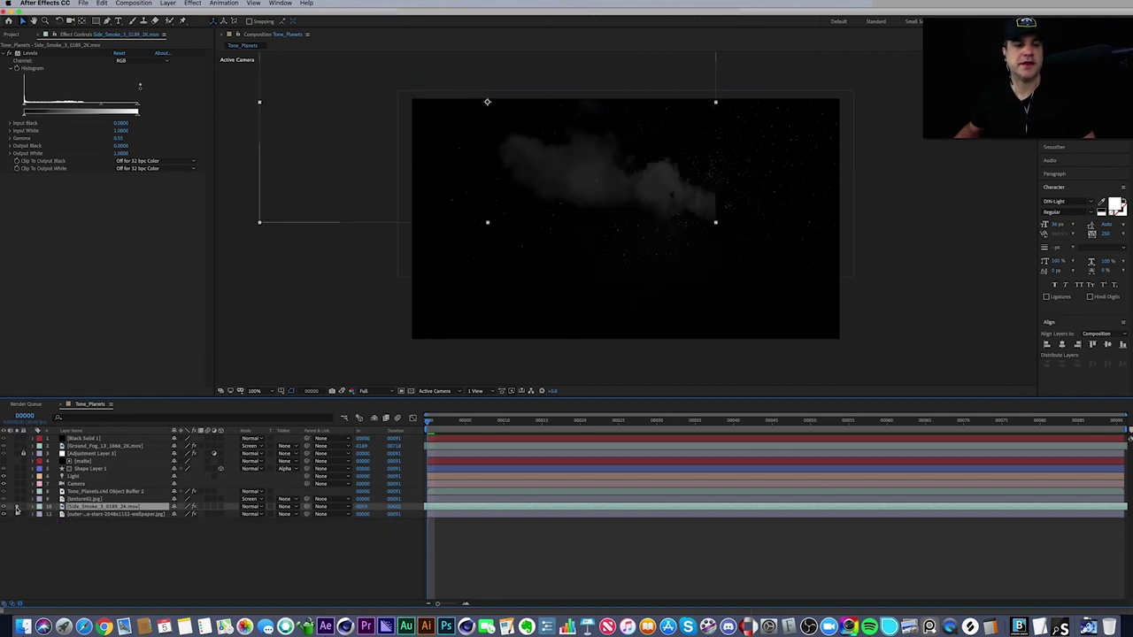
pyautogui.click(16, 508)
# - Solo the texture02.jpg layer along with the stars and reveal its source file in Finder
pyautogui.click(17, 499)
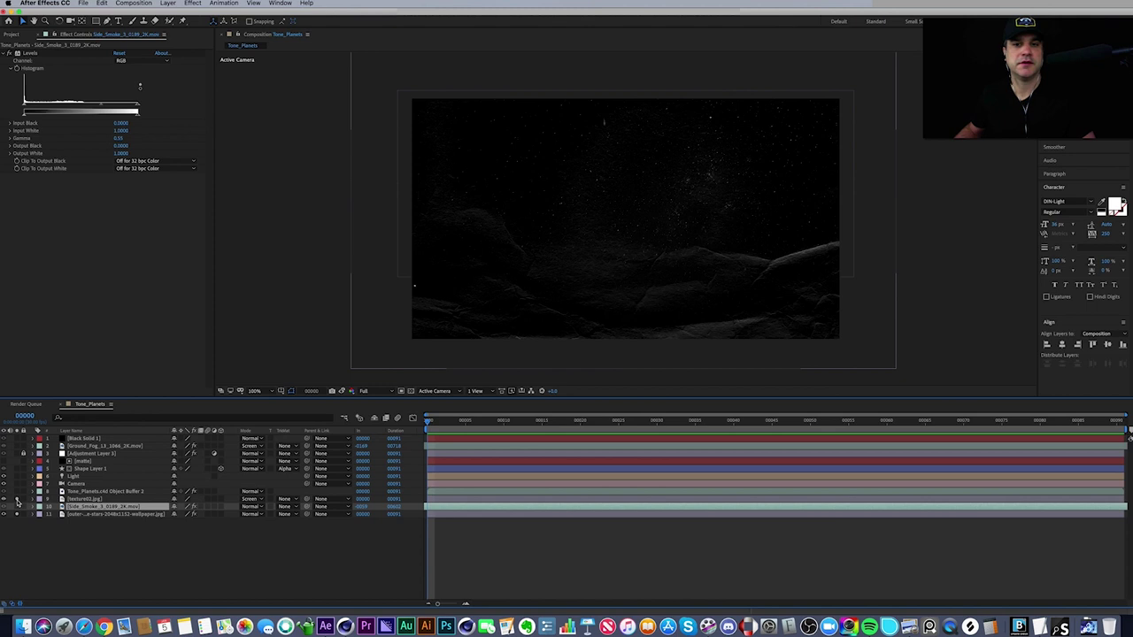
pyautogui.click(76, 501)
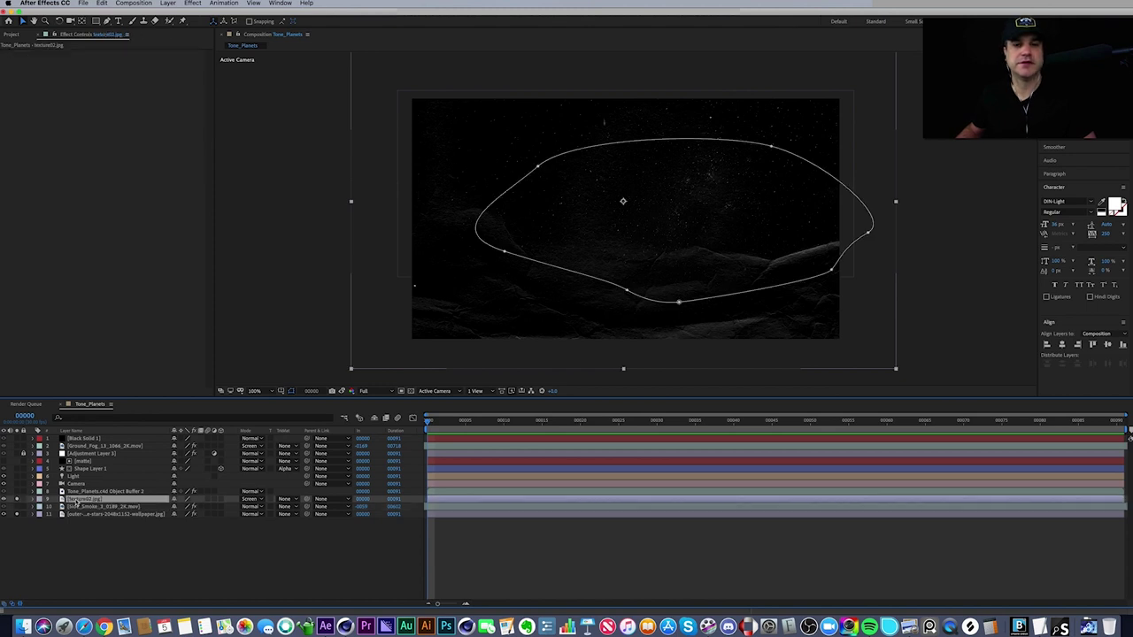
pyautogui.rightClick(76, 502)
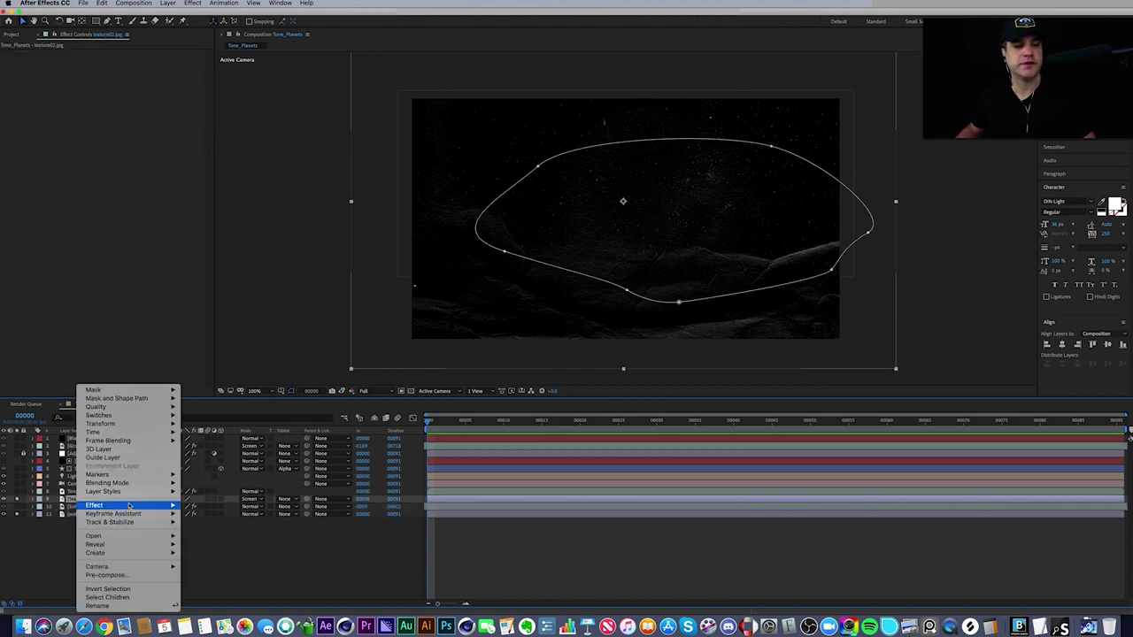
pyautogui.moveTo(94, 544)
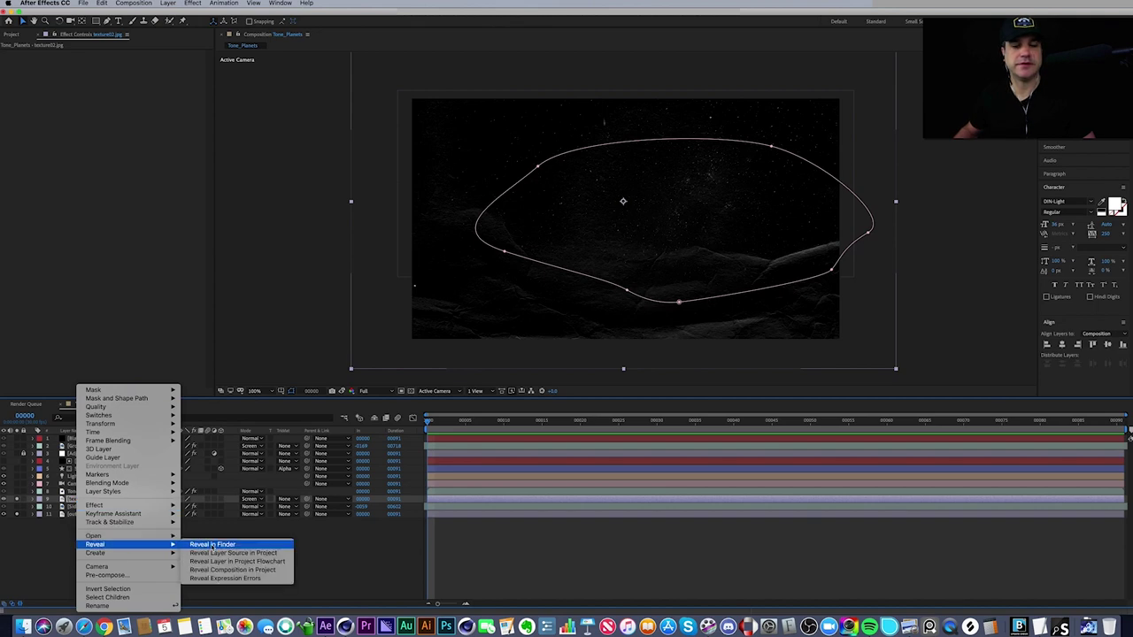
pyautogui.click(213, 546)
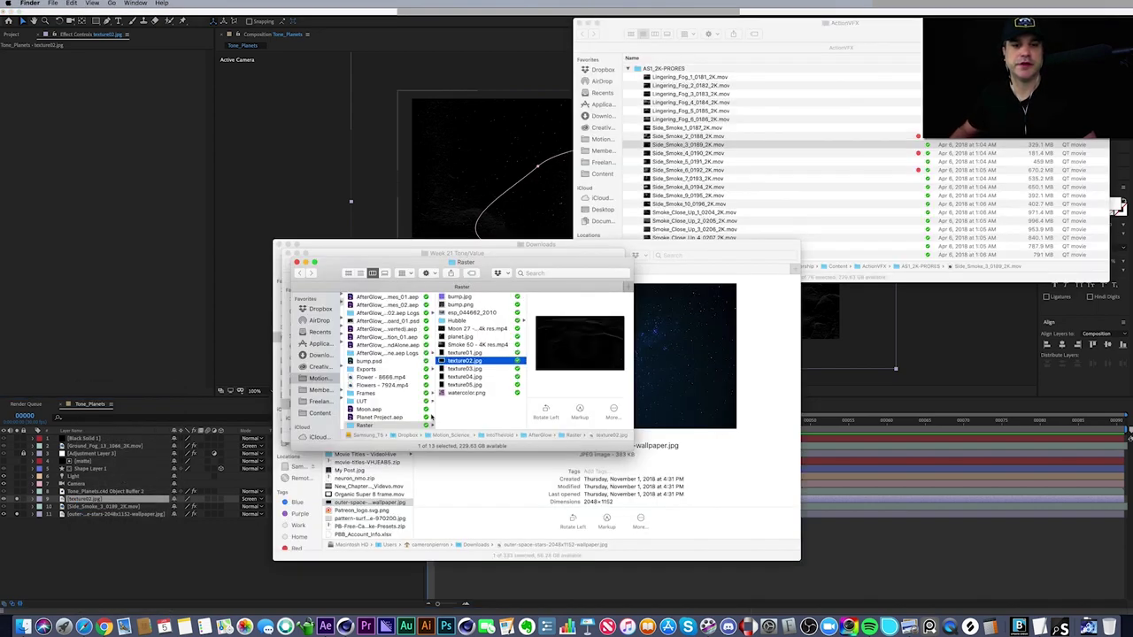
# - Preview texture02.jpg at large size, return to After Effects, and toggle the texture layer's solo off and on
pyautogui.press('space')
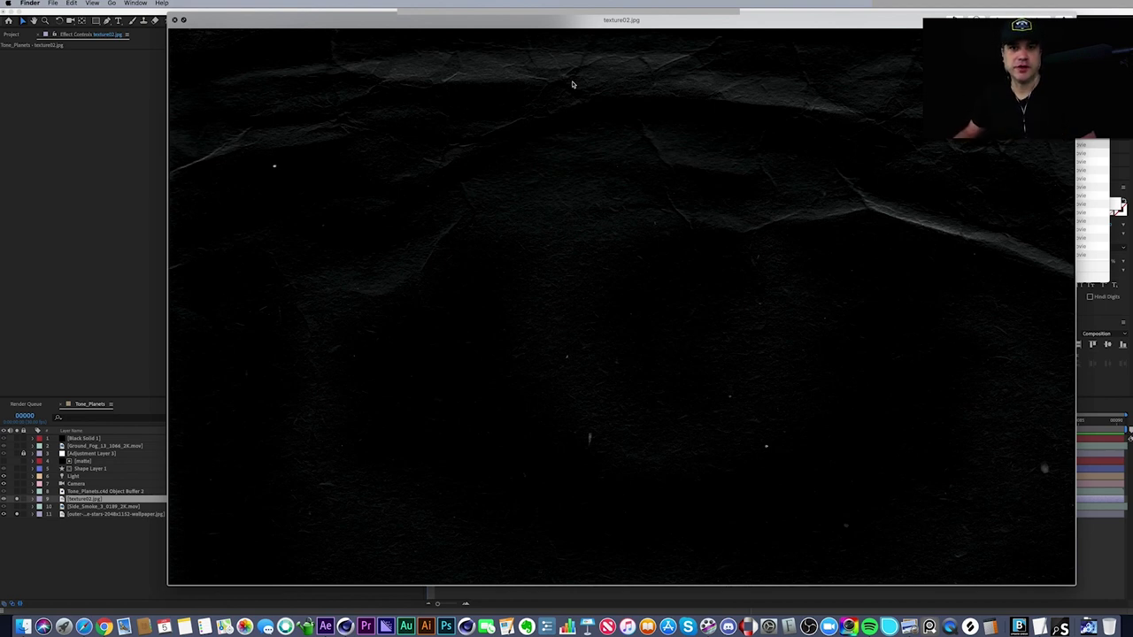
pyautogui.press('space')
pyautogui.click(109, 358)
pyautogui.click(17, 500)
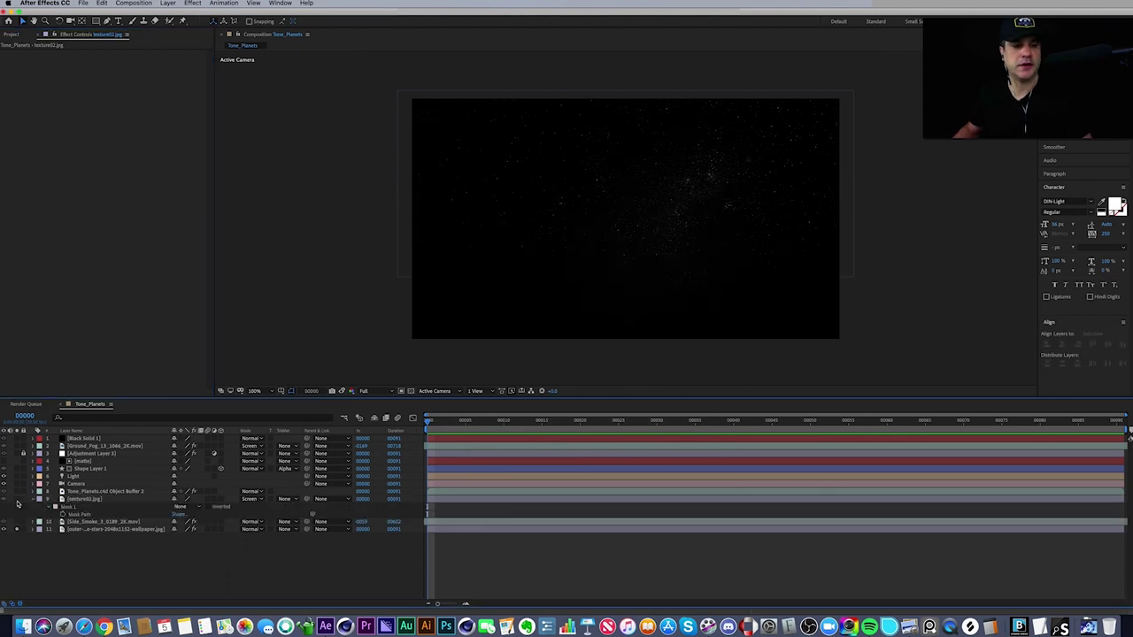
pyautogui.click(17, 500)
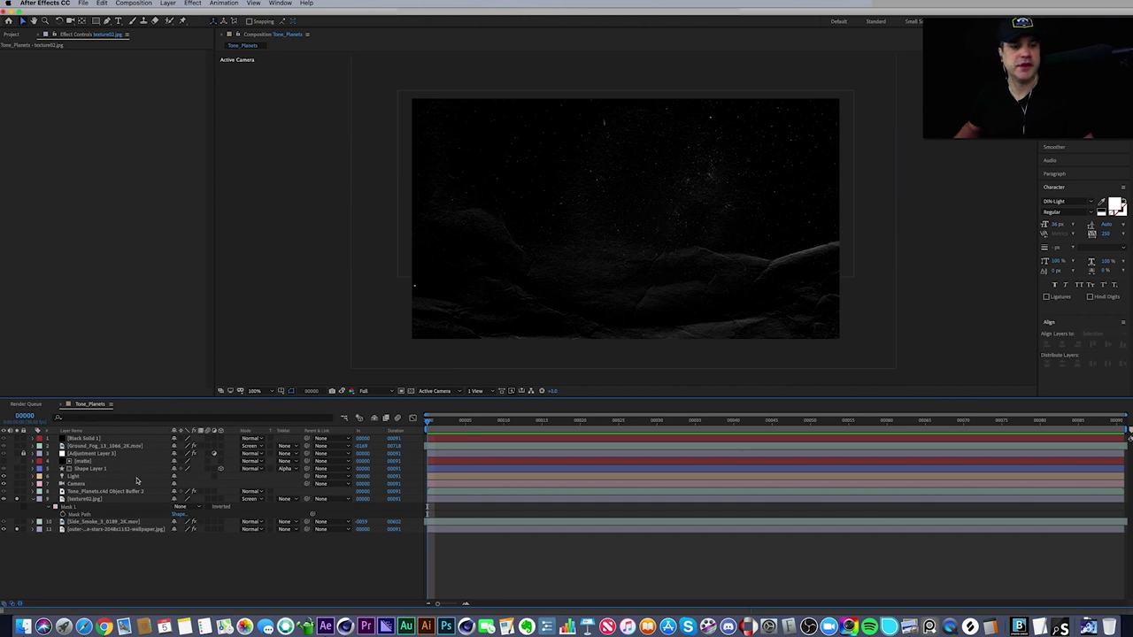
# - Check the texture02.jpg layer's blending mode, and compare the stars layer's Mask 1 set to None and back to Add
pyautogui.click(247, 502)
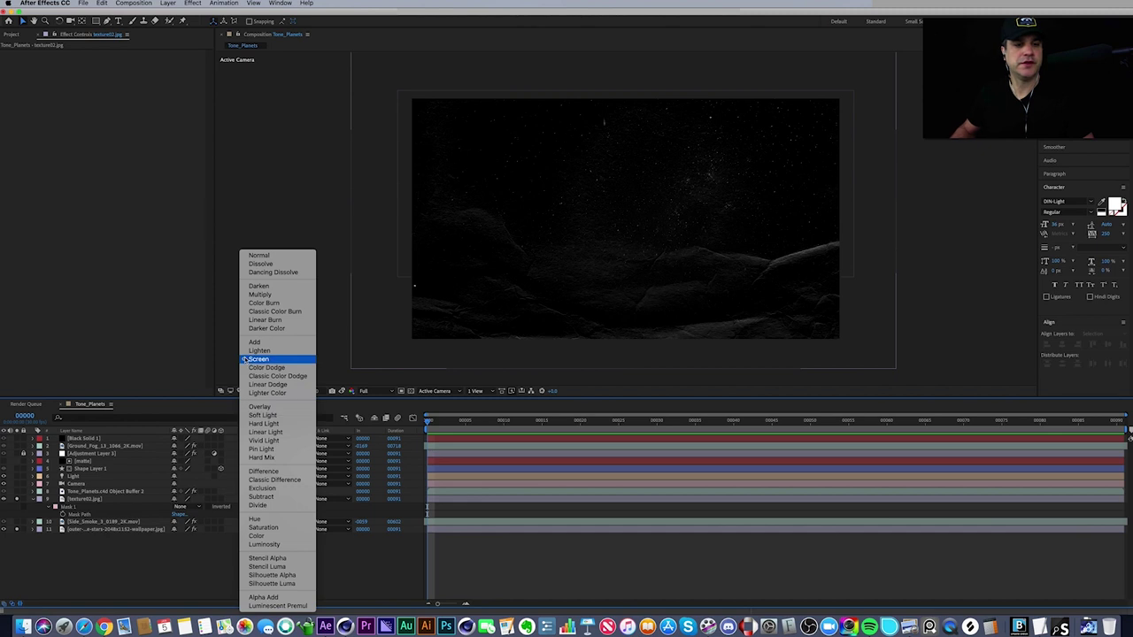
pyautogui.click(152, 428)
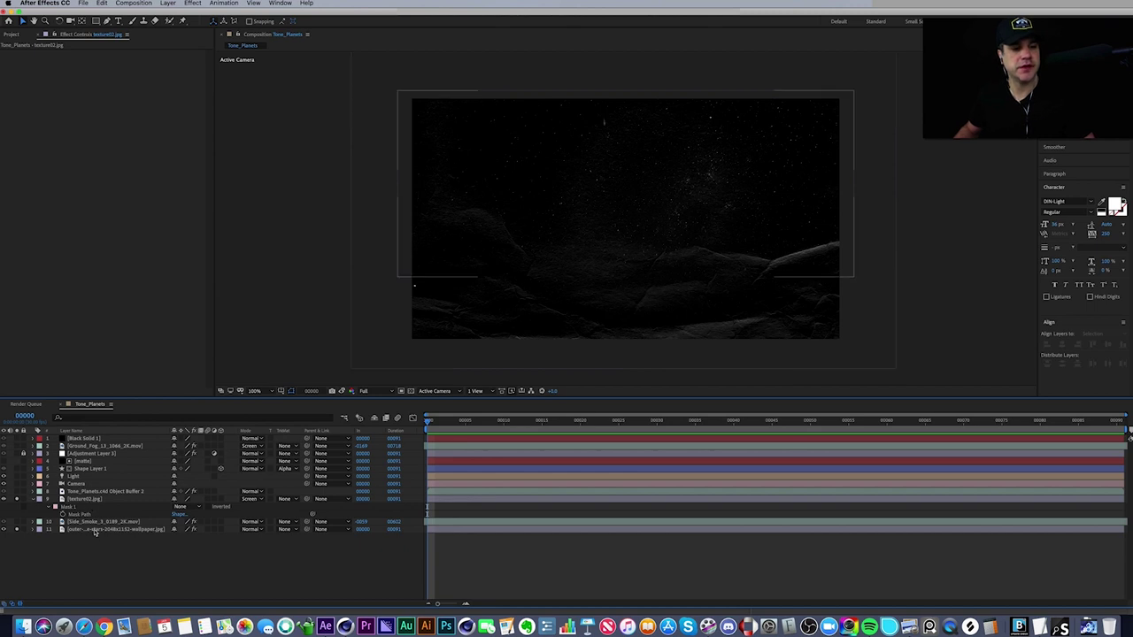
pyautogui.click(183, 529)
pyautogui.click(128, 531)
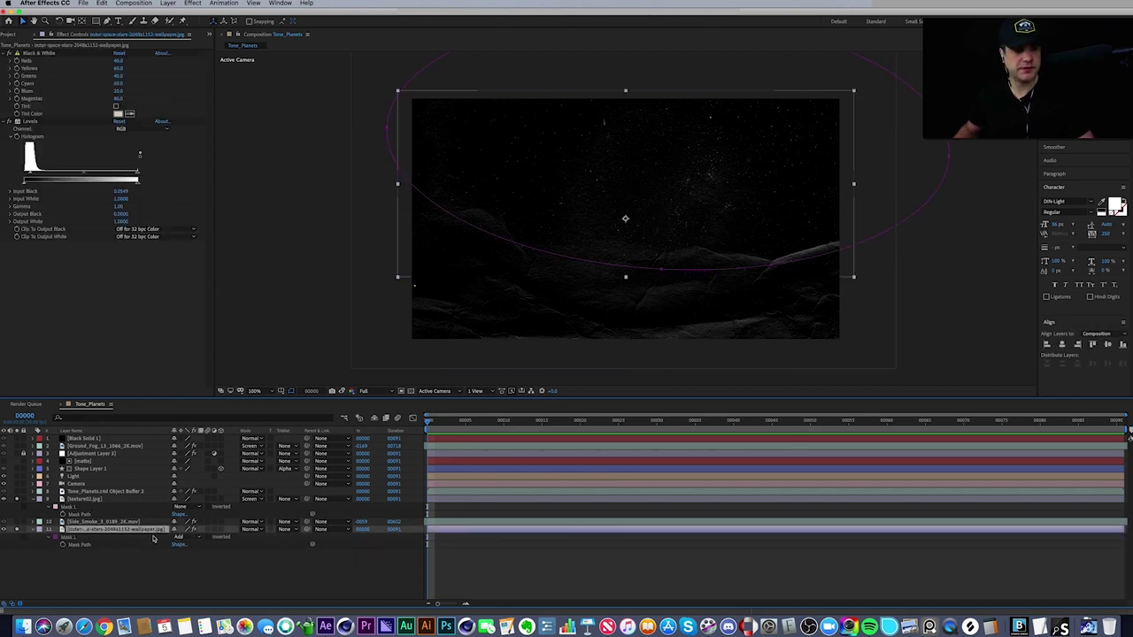
pyautogui.press('m')
pyautogui.click(182, 537)
pyautogui.click(188, 546)
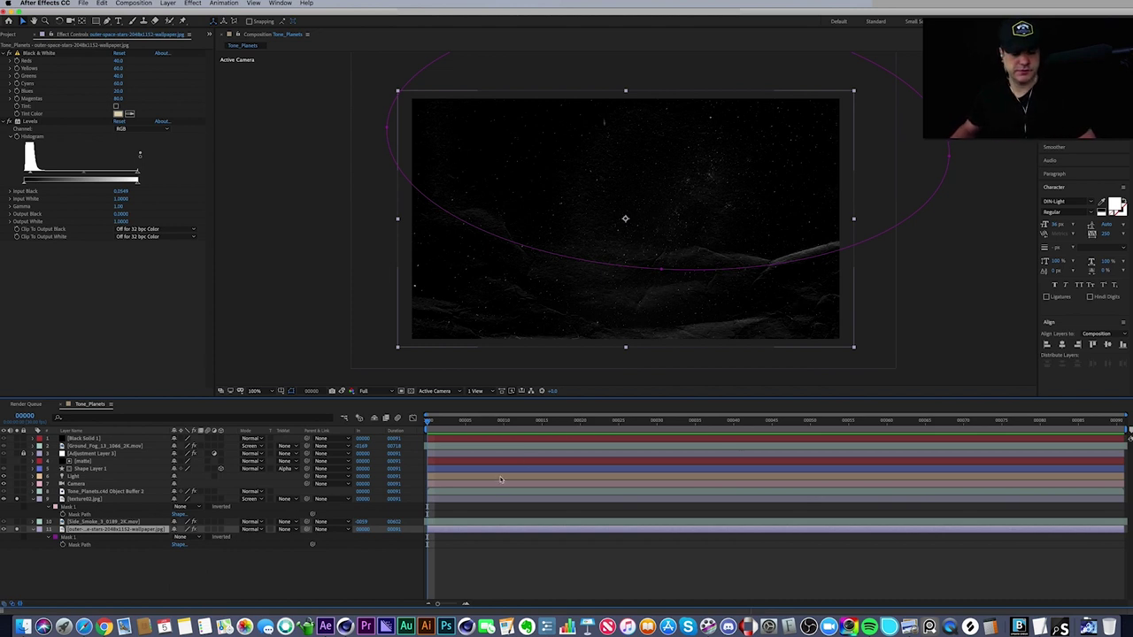
pyautogui.hotkey('ctrl', 'z')
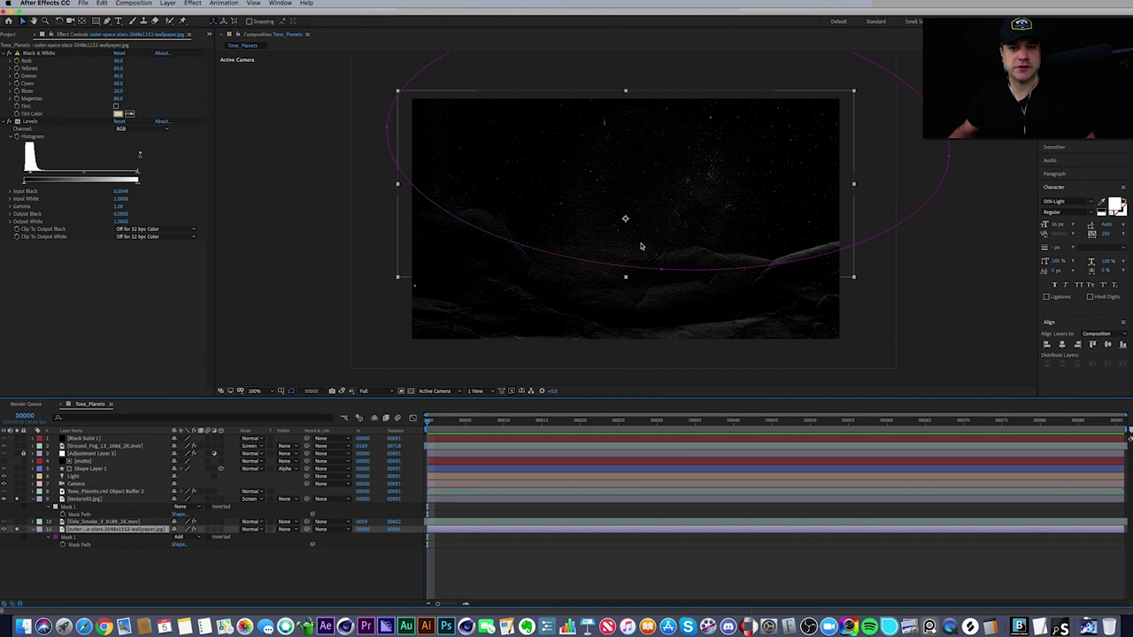
# - Remove the solo from the texture02.jpg and stars layers to bring back the full composite, and clear the layer selection
pyautogui.click(92, 499)
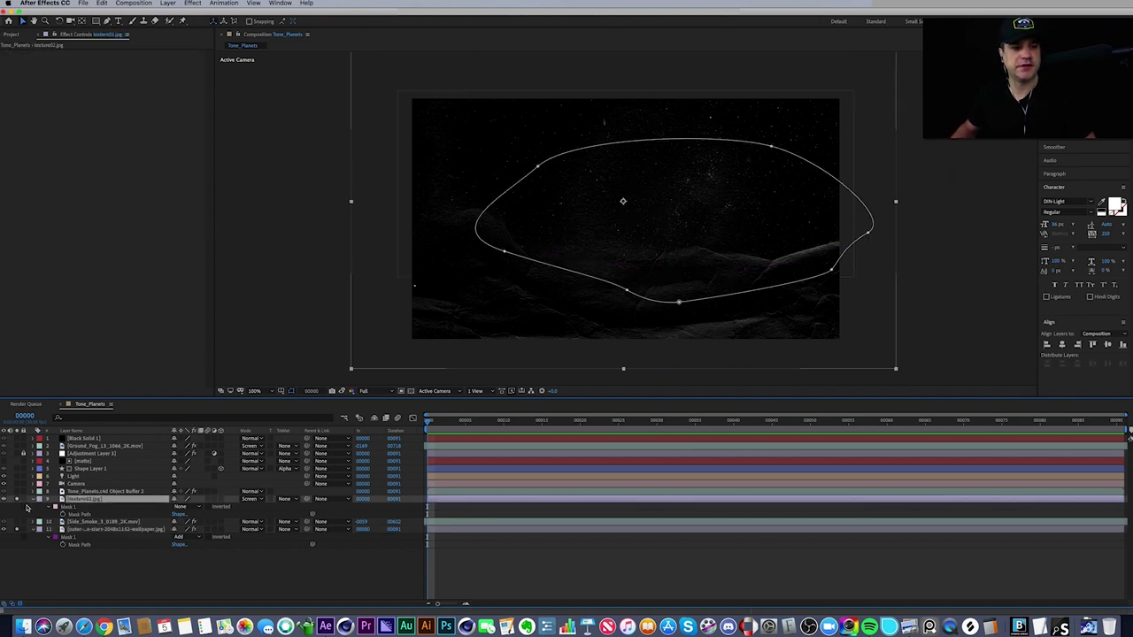
pyautogui.click(19, 526)
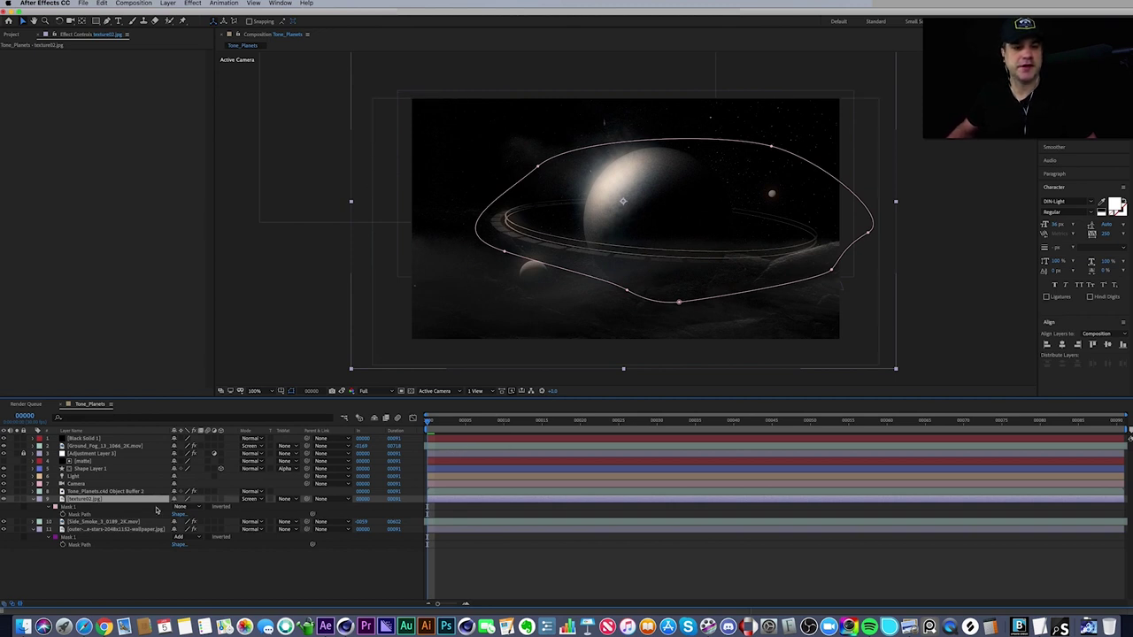
pyautogui.click(40, 517)
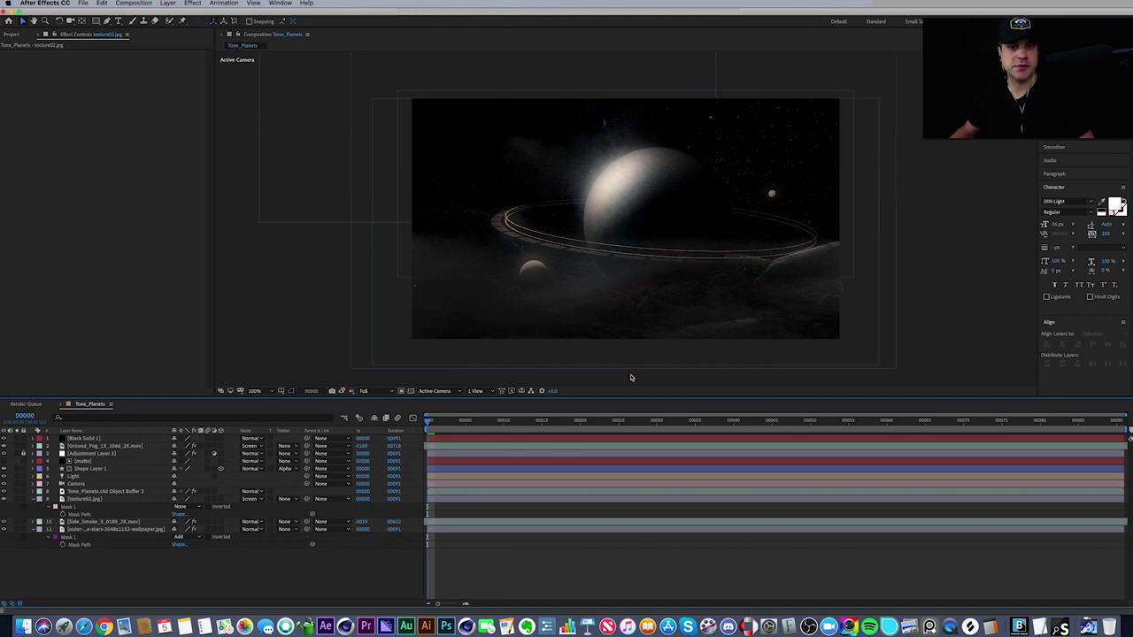
# - Compare texture02.jpg's Mask 1 between None and Subtract, leave it on Subtract, and collapse the layer
pyautogui.click(184, 508)
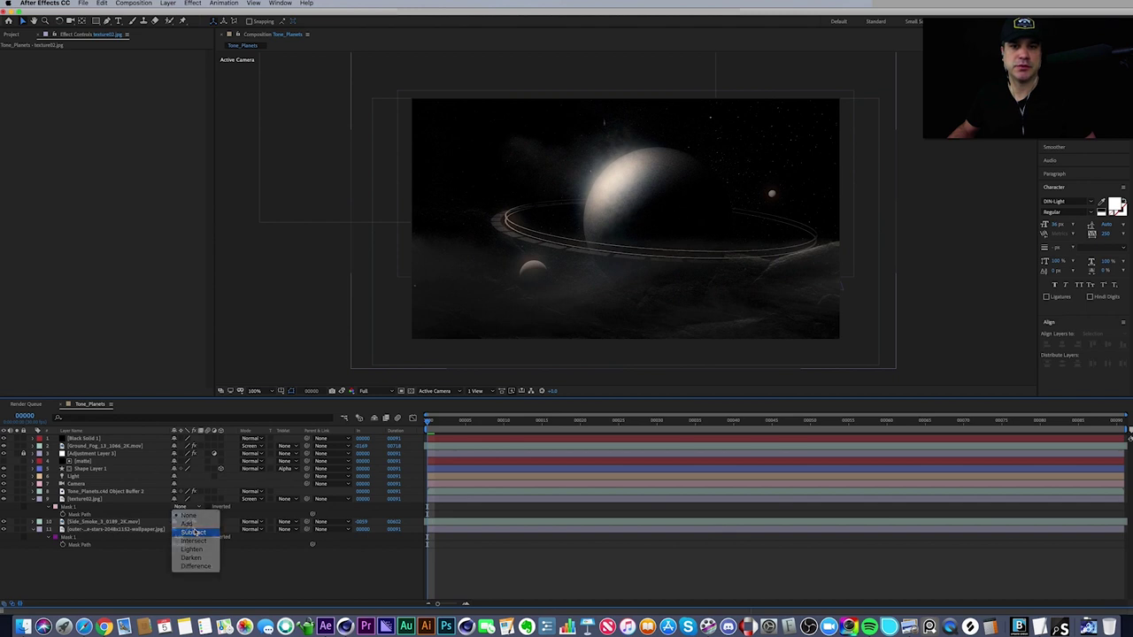
pyautogui.click(193, 533)
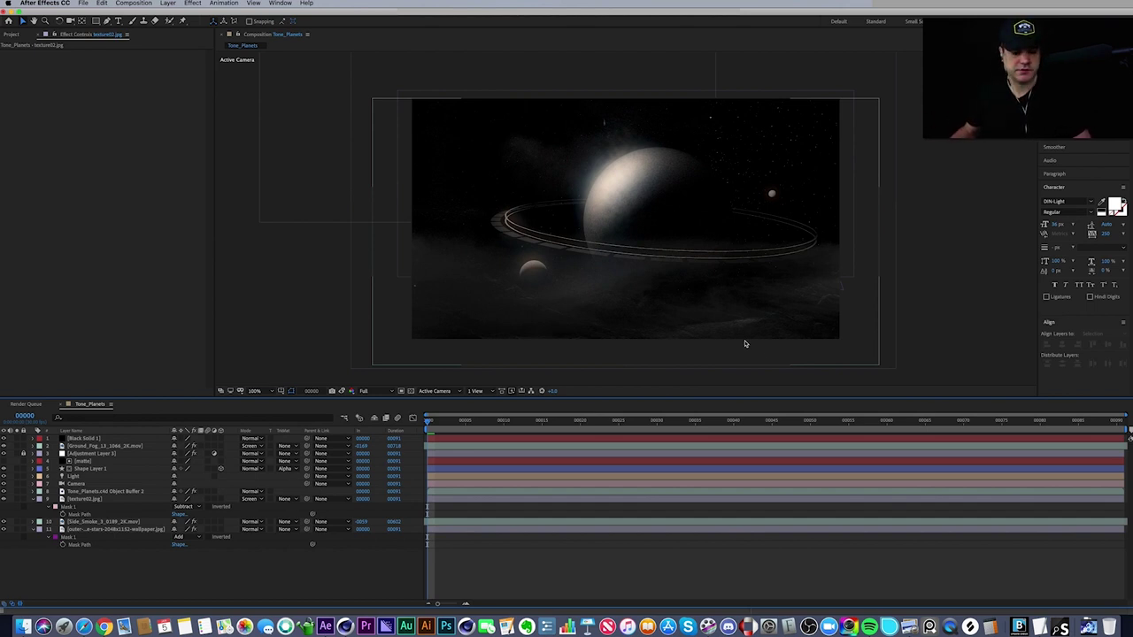
pyautogui.click(776, 579)
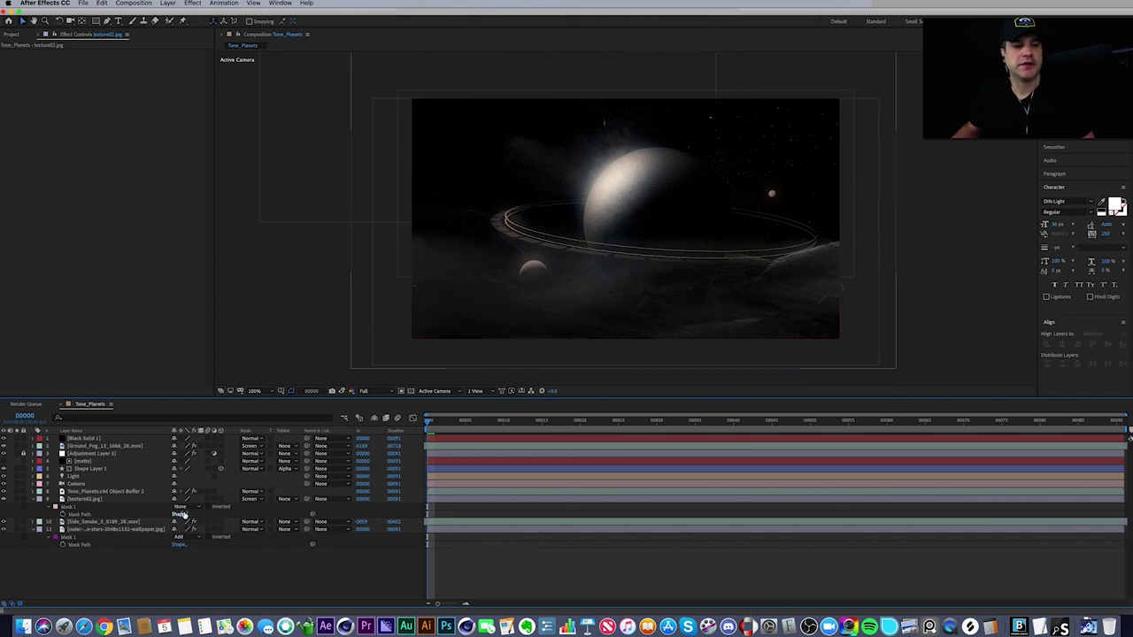
pyautogui.click(182, 506)
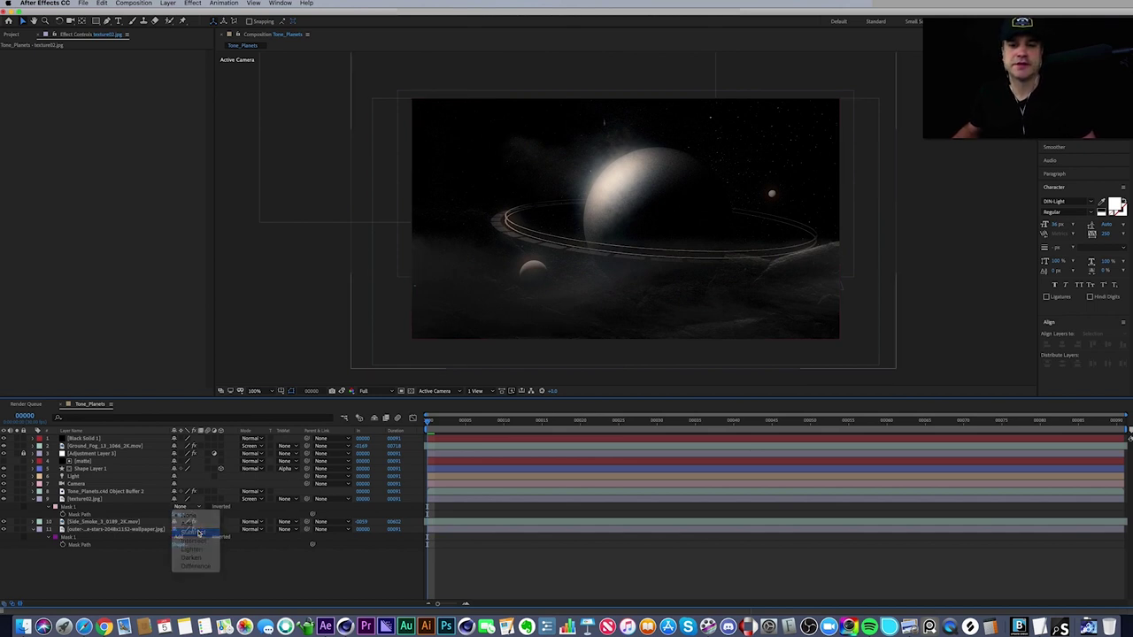
pyautogui.click(197, 533)
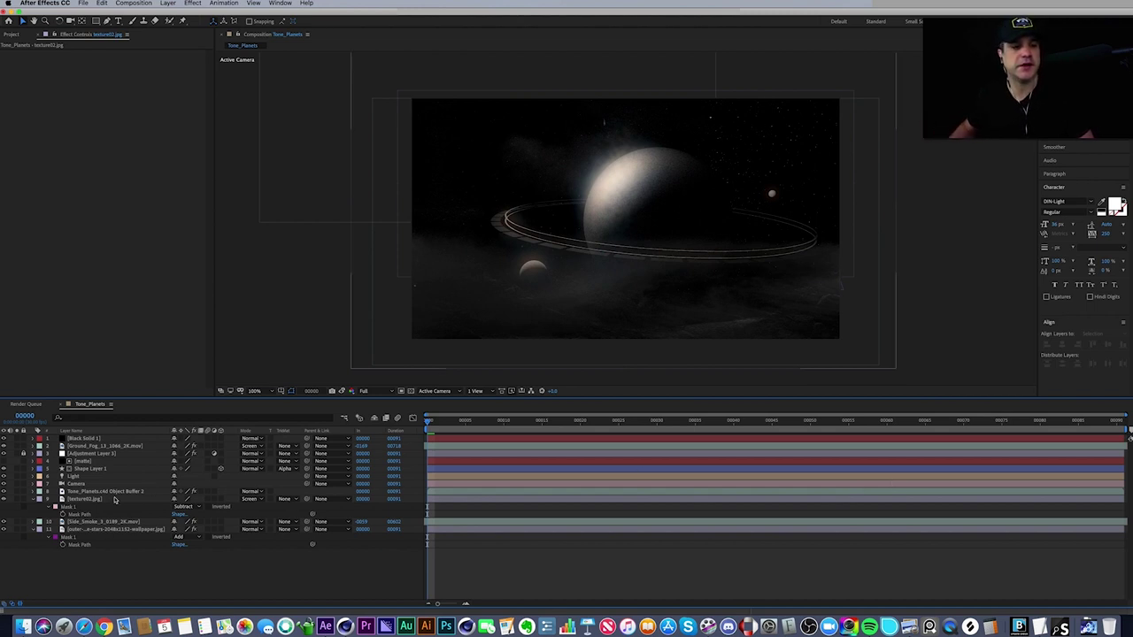
pyautogui.click(36, 500)
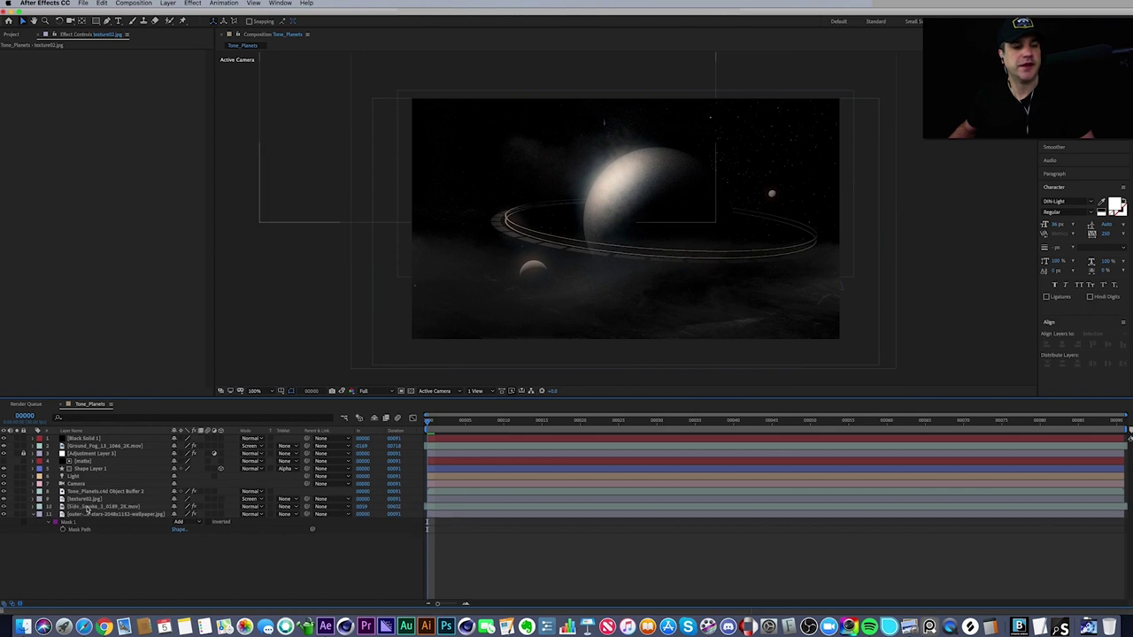
# - View the Tone_Planets.c4d Object Buffer 2 layer soloed, and return to the full composite
pyautogui.click(88, 507)
pyautogui.click(75, 492)
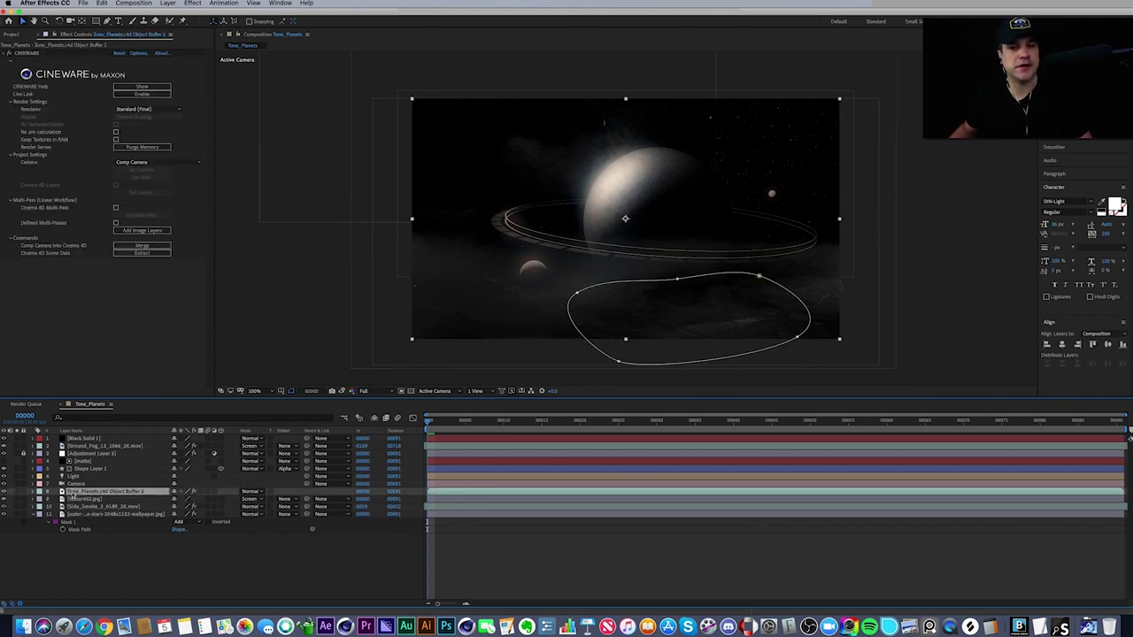
pyautogui.click(17, 492)
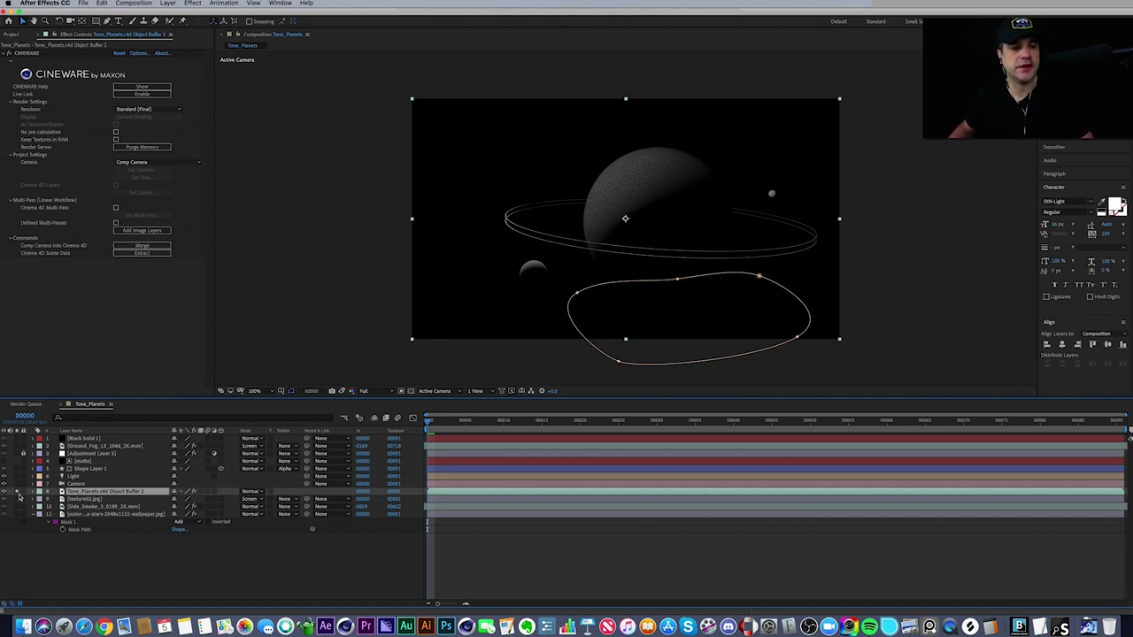
pyautogui.click(18, 493)
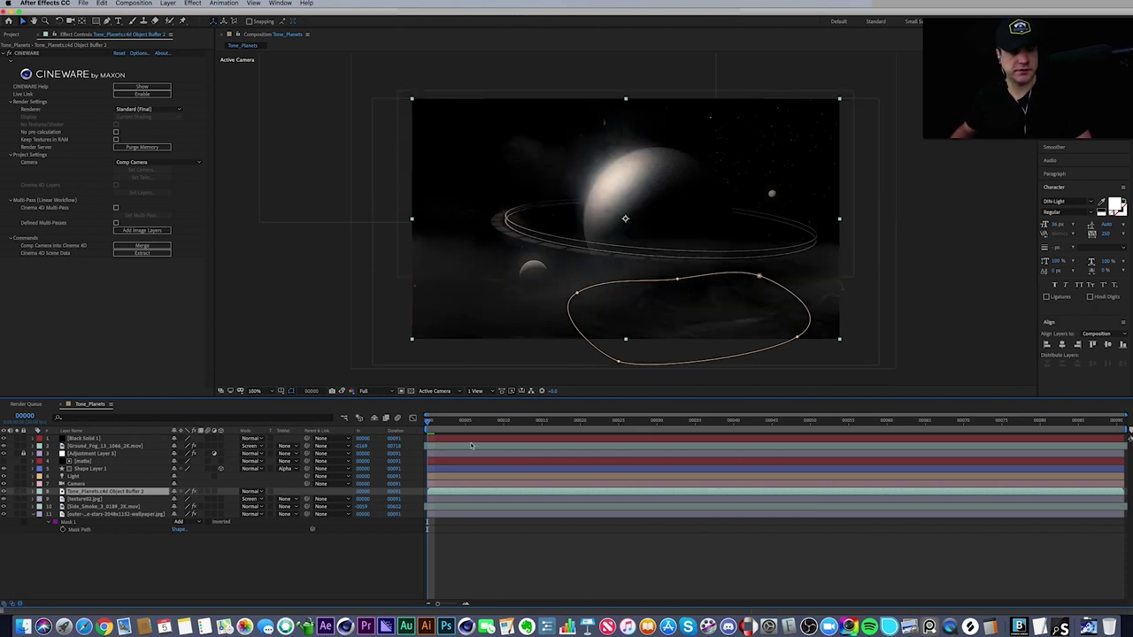
# - Reveal the Object Buffer 2 layer's mask, and compare Mask 1 set to None and back to Subtract
pyautogui.press('super+v')
pyautogui.click(188, 499)
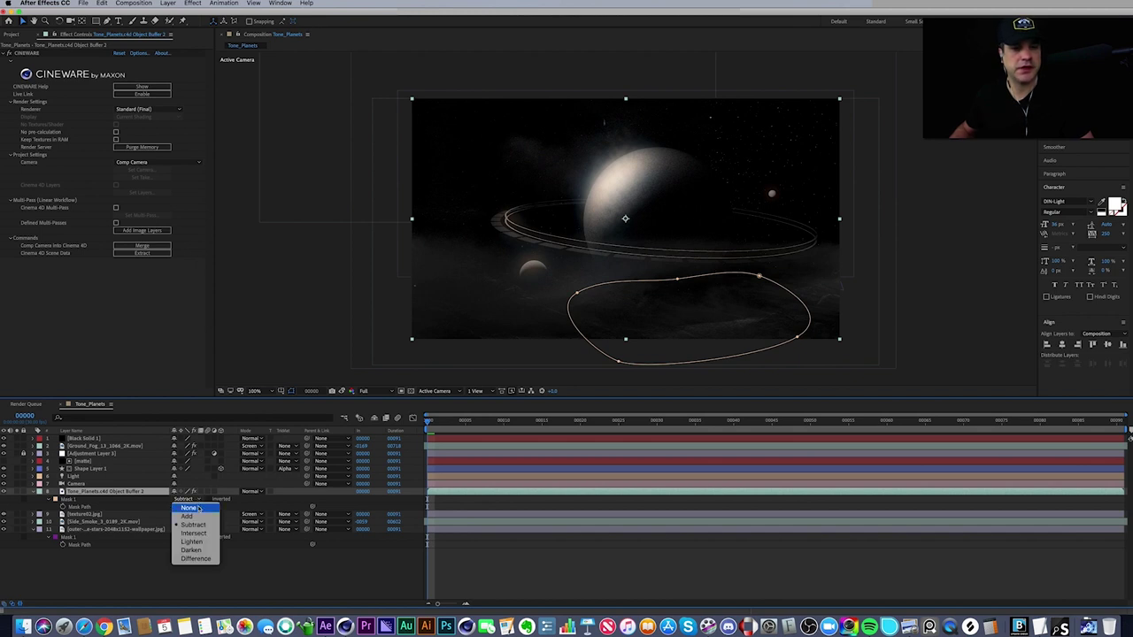
pyautogui.click(190, 508)
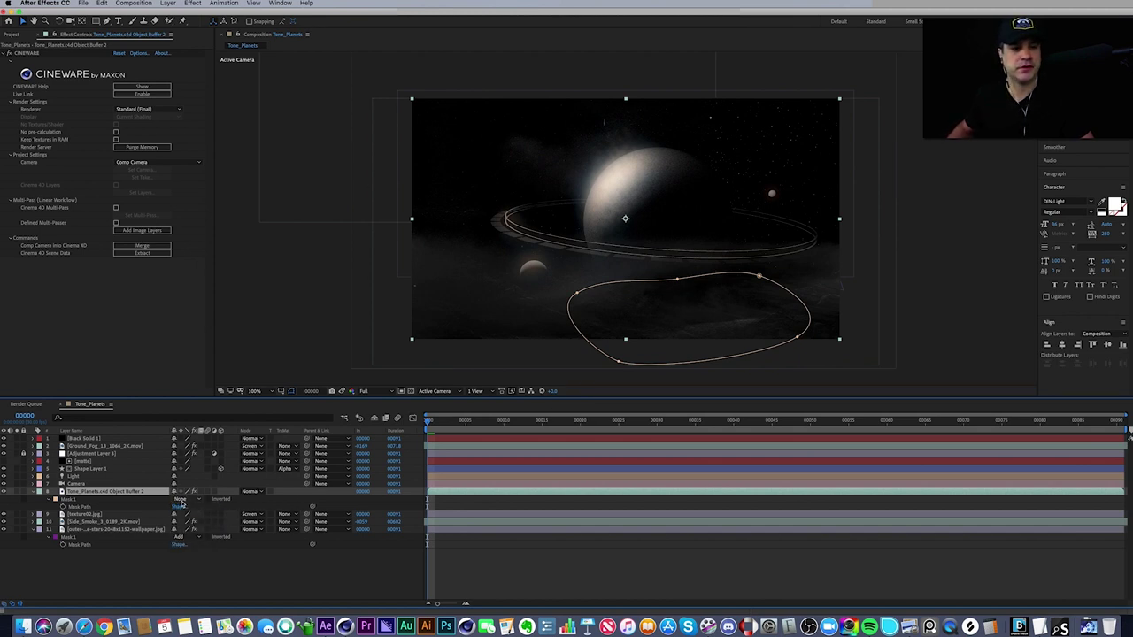
pyautogui.click(39, 507)
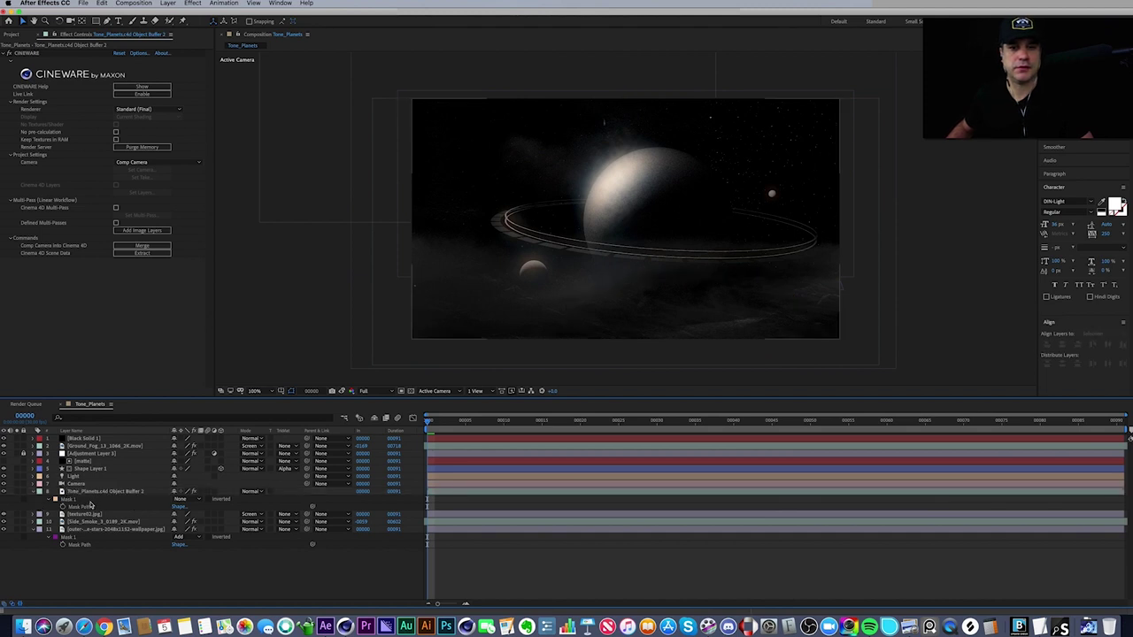
pyautogui.click(255, 492)
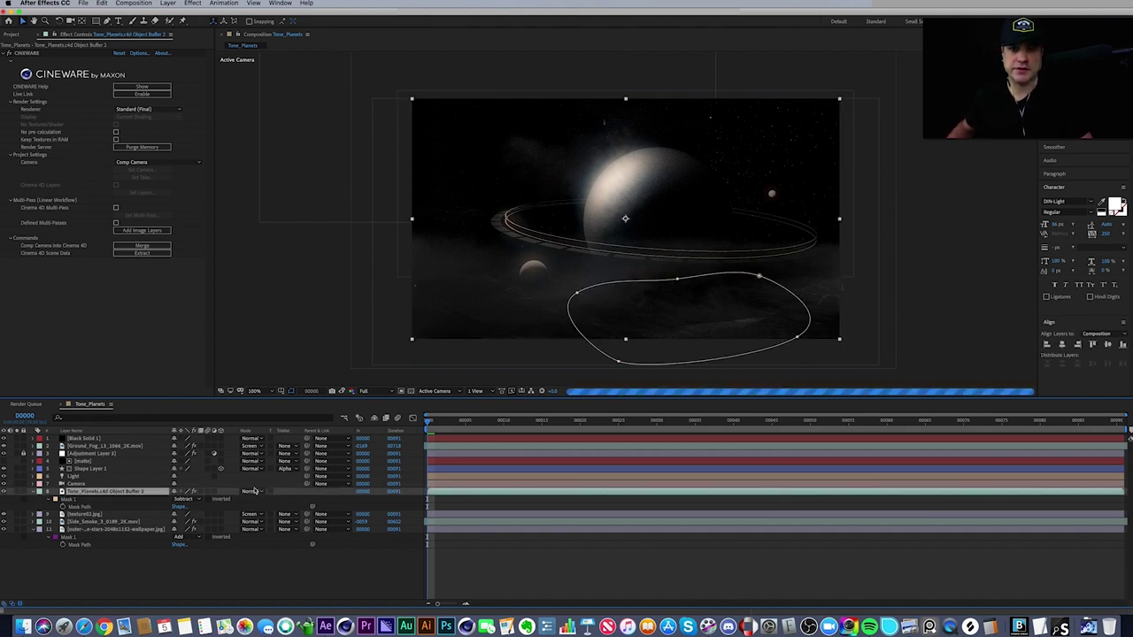
pyautogui.click(639, 566)
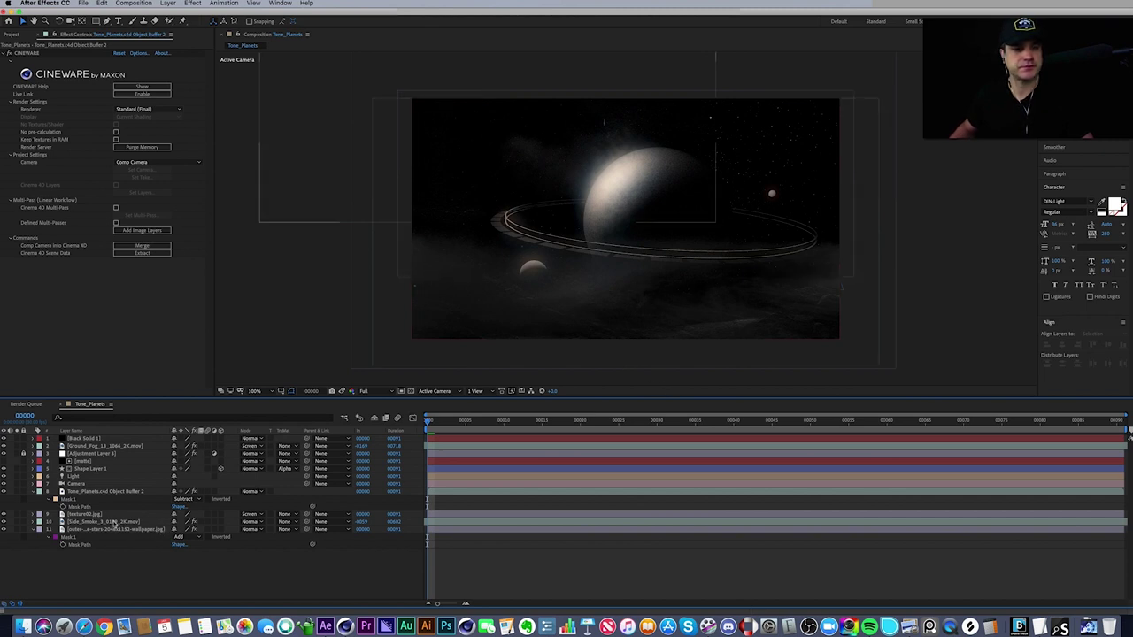
# - Reveal the texture02.jpg layer's mask and set its Mask 1 to None
pyautogui.click(95, 517)
pyautogui.press('m')
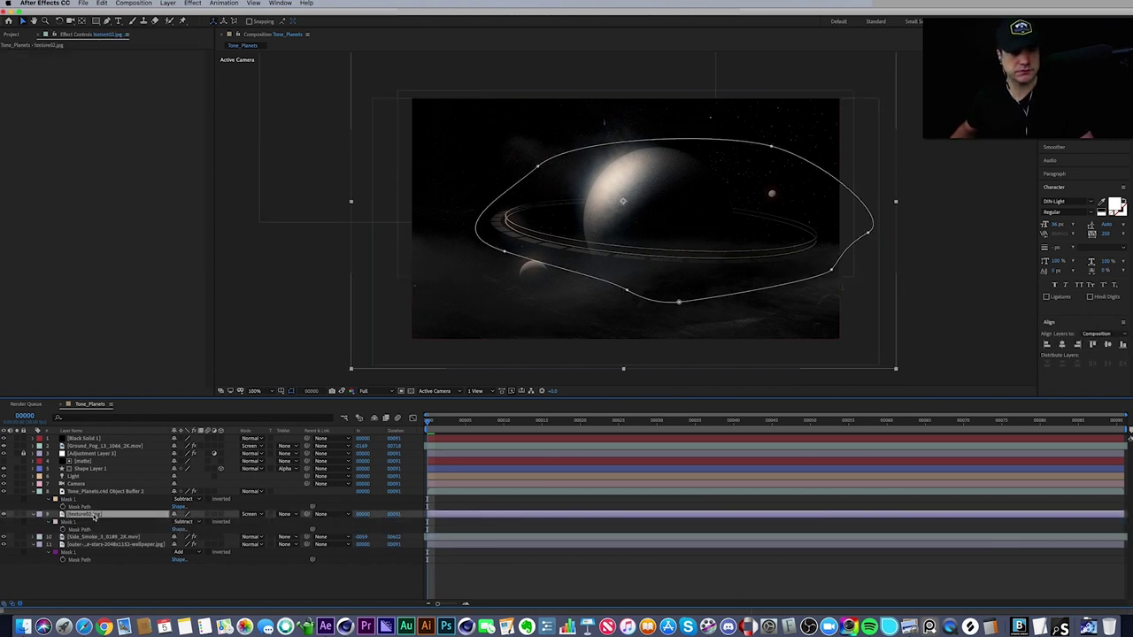
pyautogui.click(186, 521)
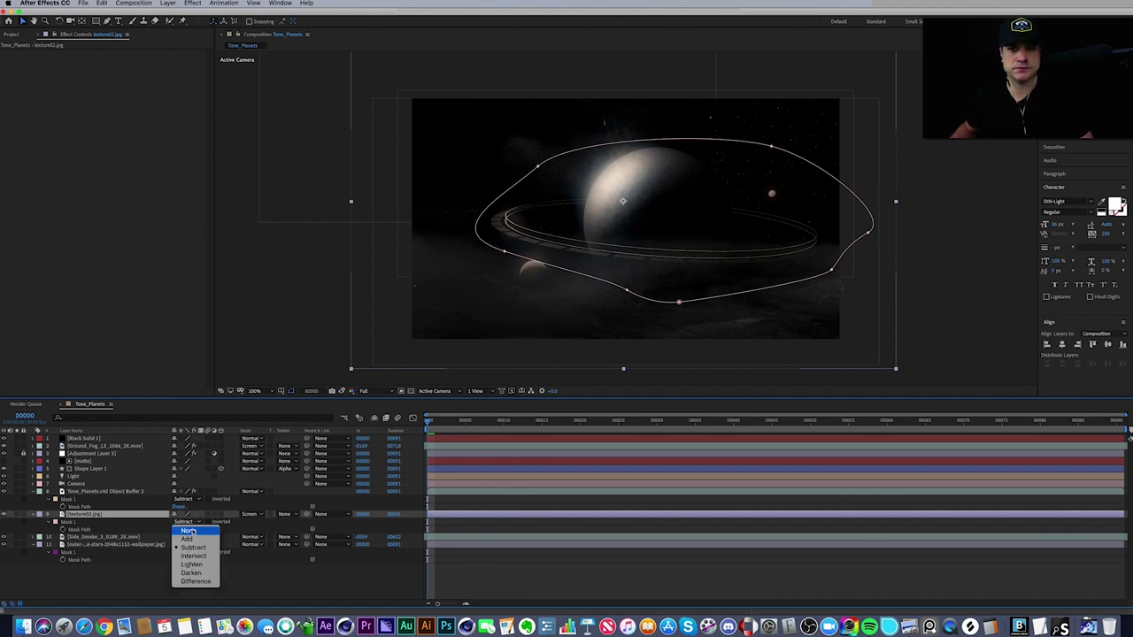
pyautogui.click(189, 531)
pyautogui.click(493, 572)
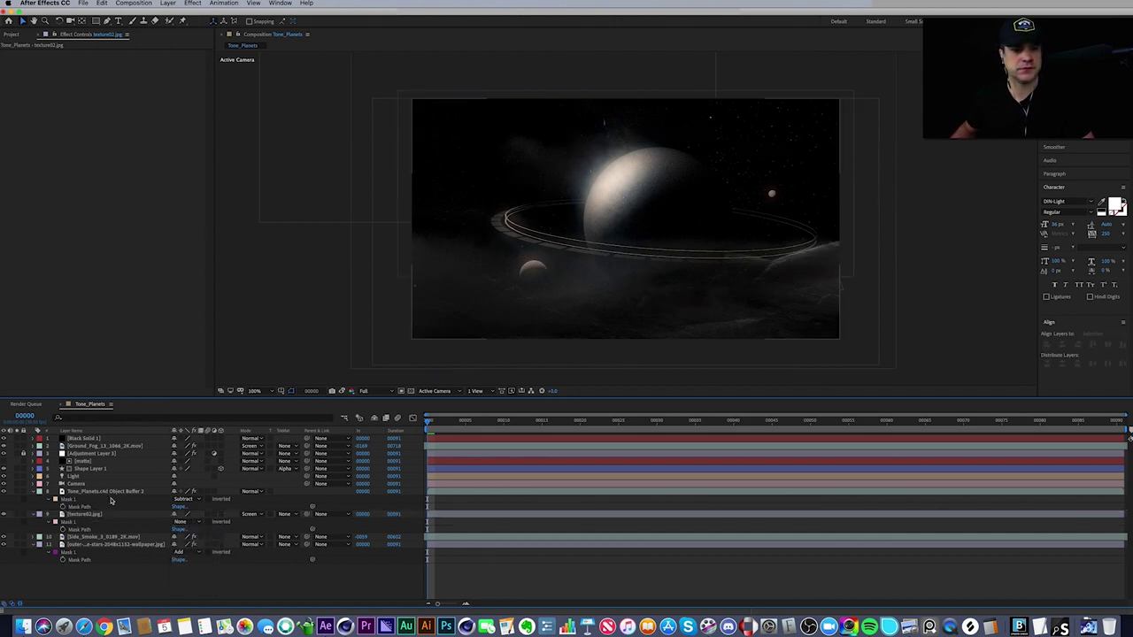
# - Try the Object Buffer 2 layer's Mask 1 on None over the unmasked texture, and undo the change
pyautogui.click(182, 500)
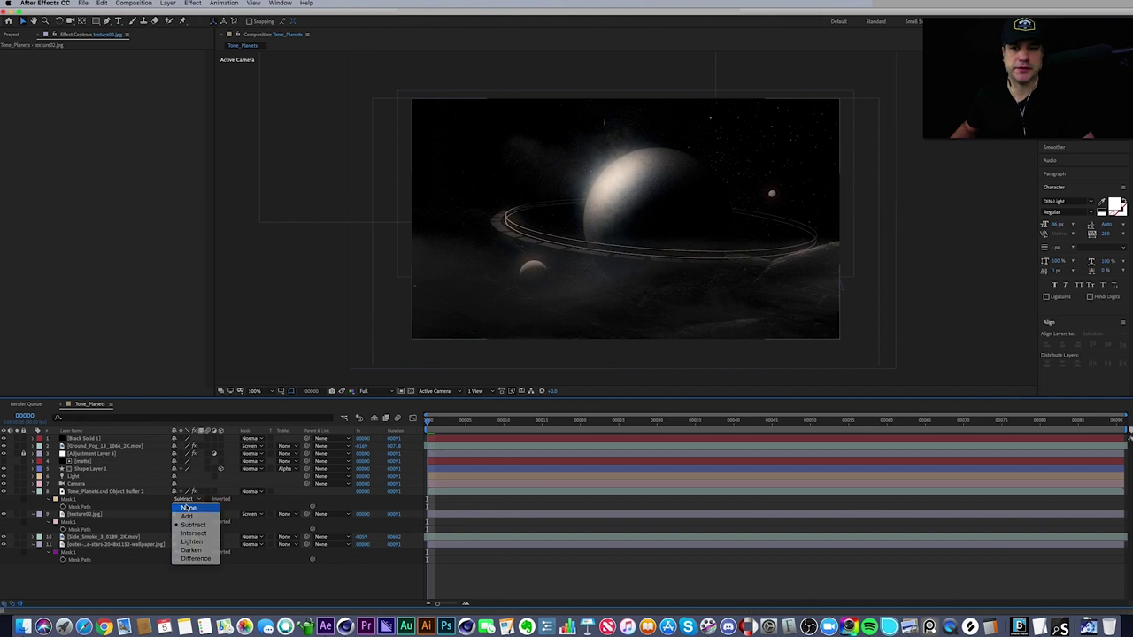
pyautogui.click(188, 508)
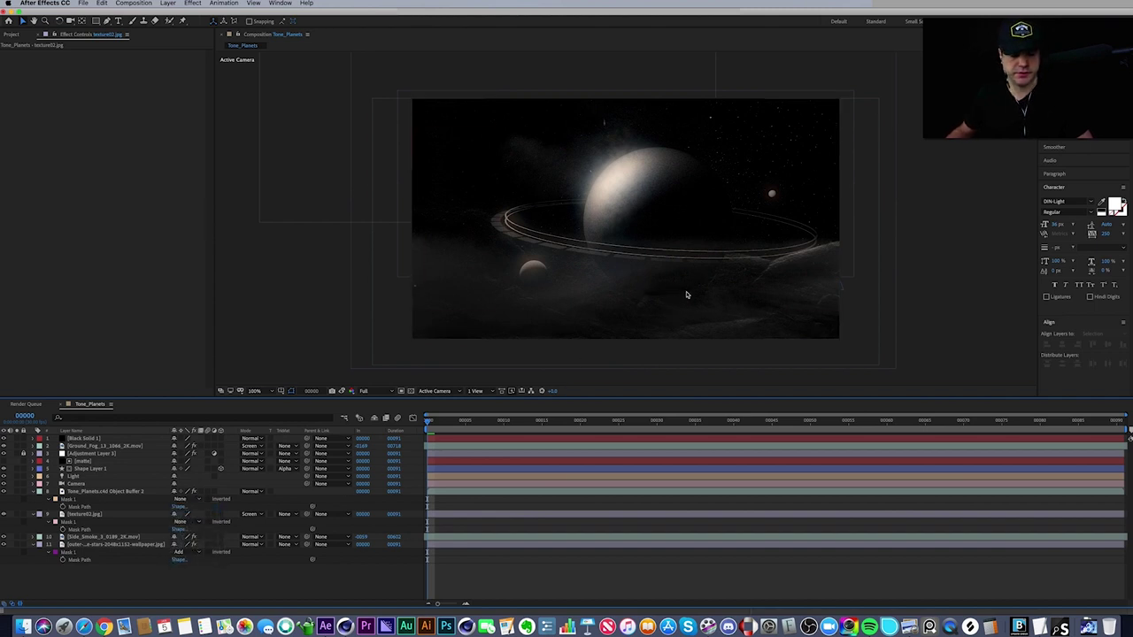
pyautogui.press('super+z')
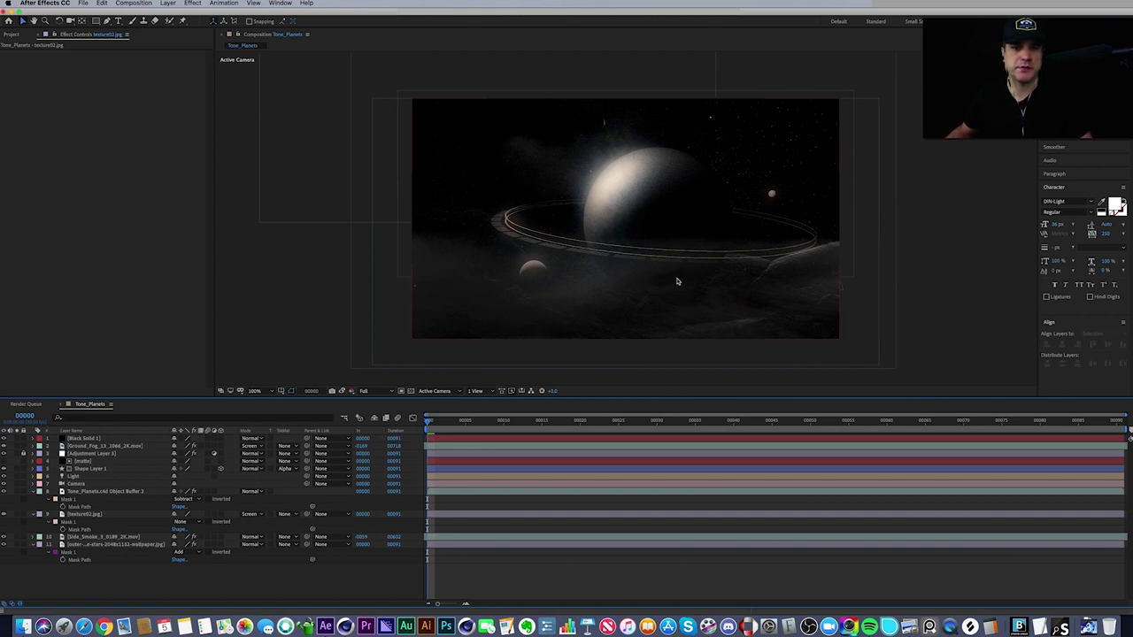
# - Examine texture02.jpg's mask outline around the planet and rings up close at 200%, and return to the 100% view
pyautogui.scroll(2, 696, 288)
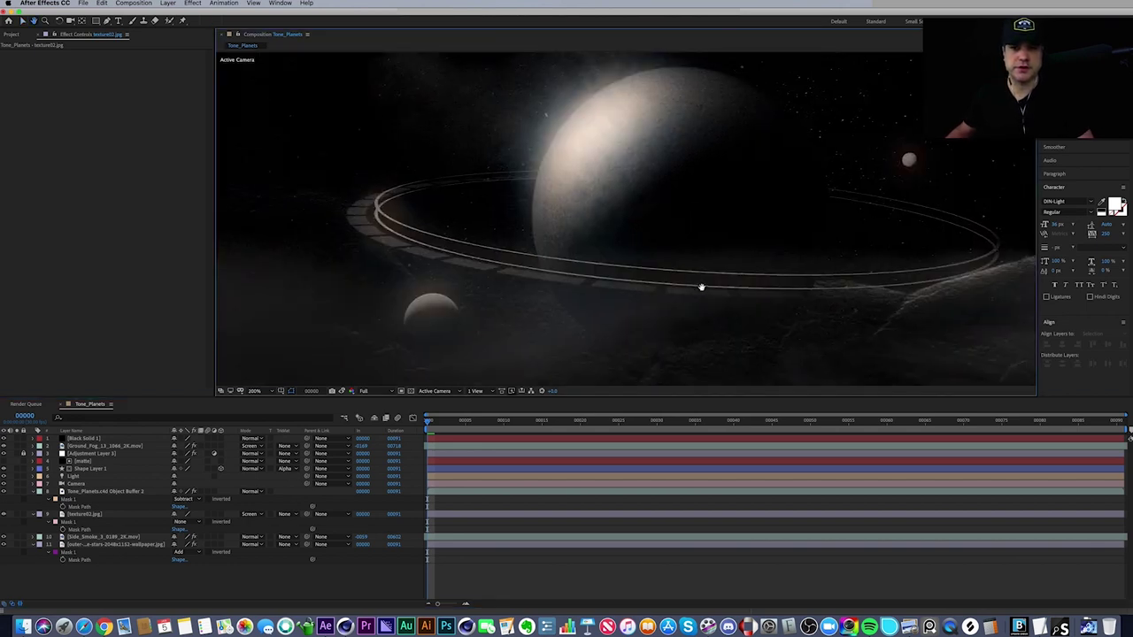
pyautogui.moveTo(700, 289); pyautogui.dragTo(662, 236)
pyautogui.click(673, 256)
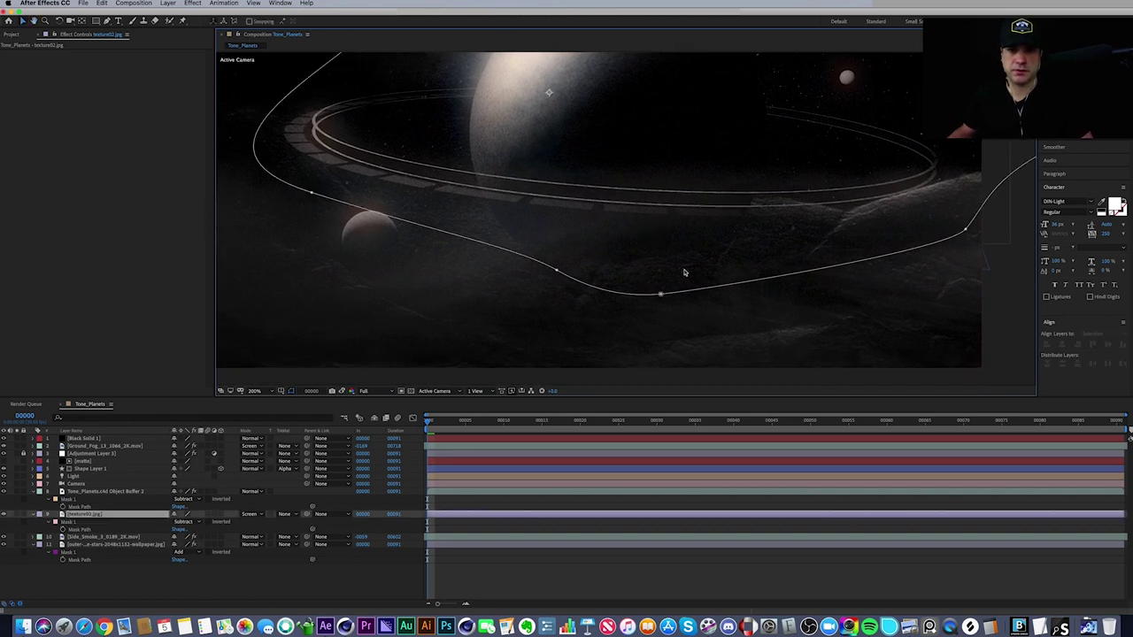
pyautogui.click(103, 3)
pyautogui.click(107, 21)
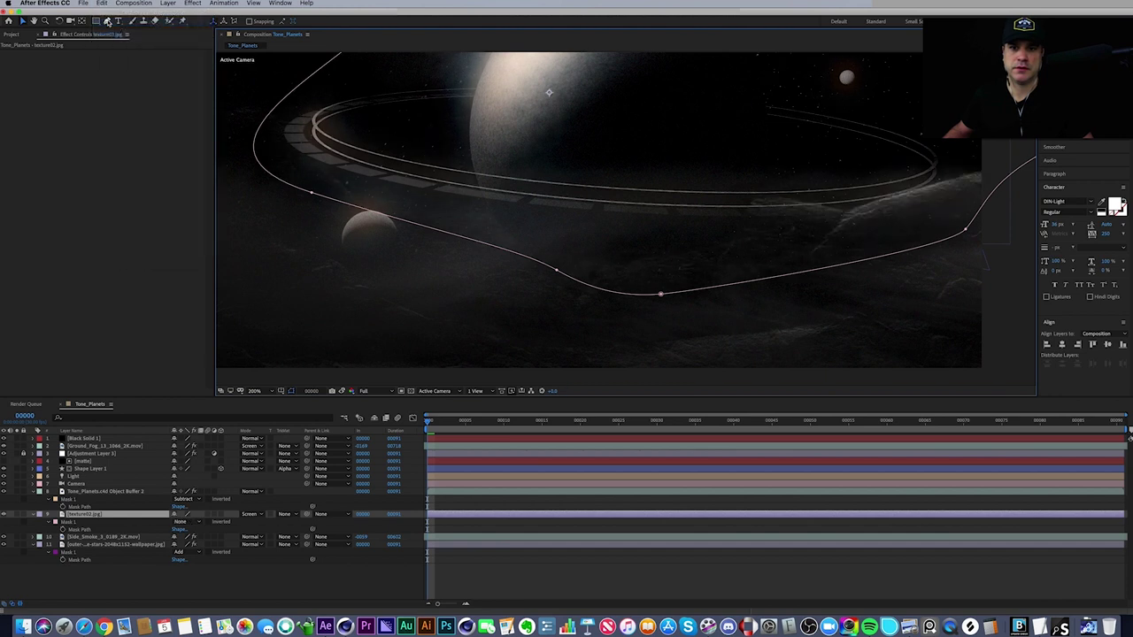
pyautogui.press(',')
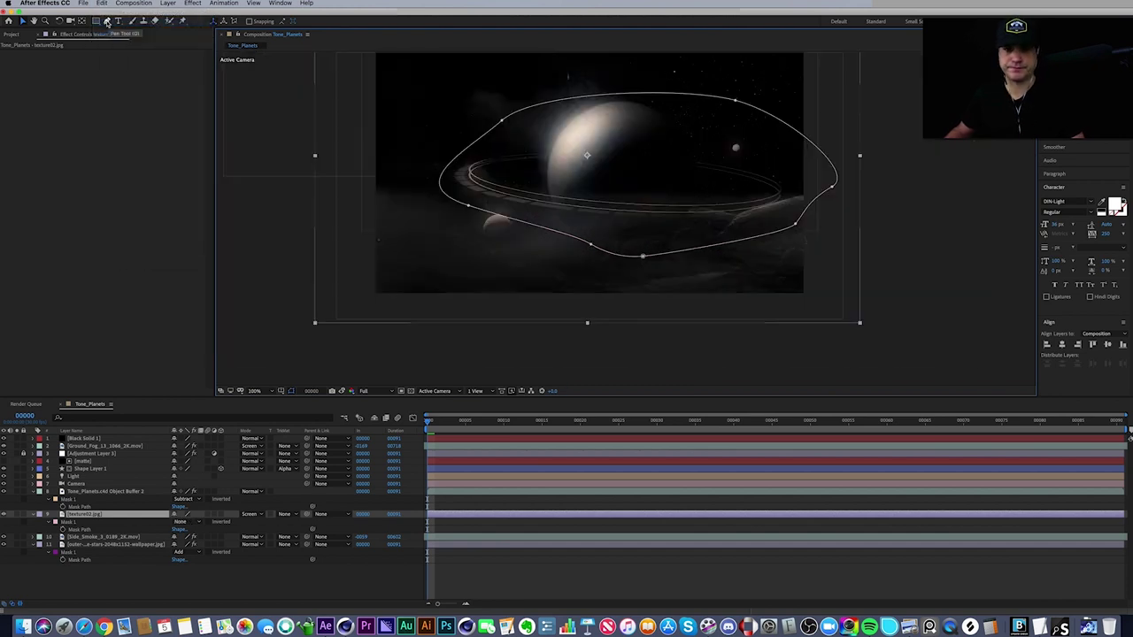
pyautogui.moveTo(233, 313); pyautogui.dragTo(247, 352)
# - Select the Object Buffer 2 layer, switch to its planet scene in Cinema 4D Lite, and deselect the Back Planet object
pyautogui.click(95, 492)
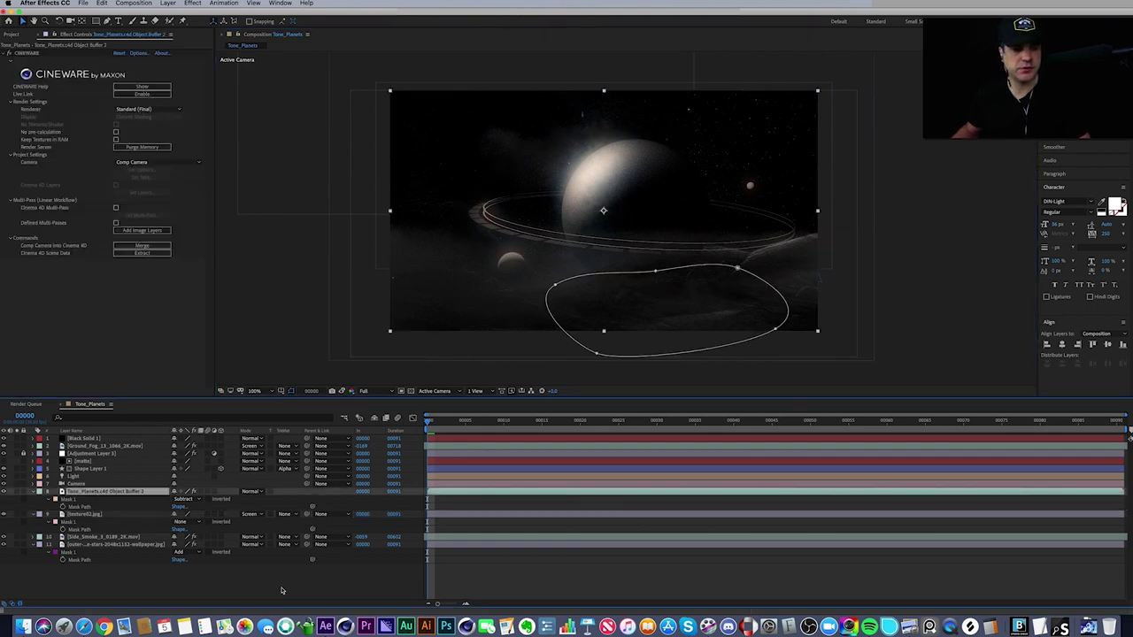
pyautogui.click(345, 626)
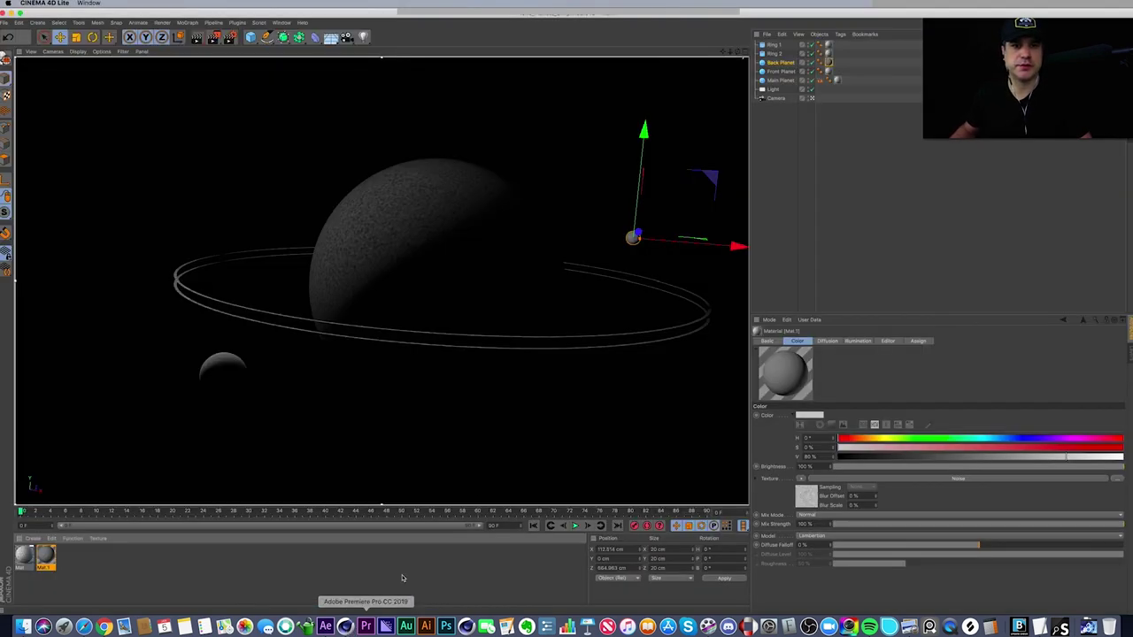
pyautogui.click(768, 207)
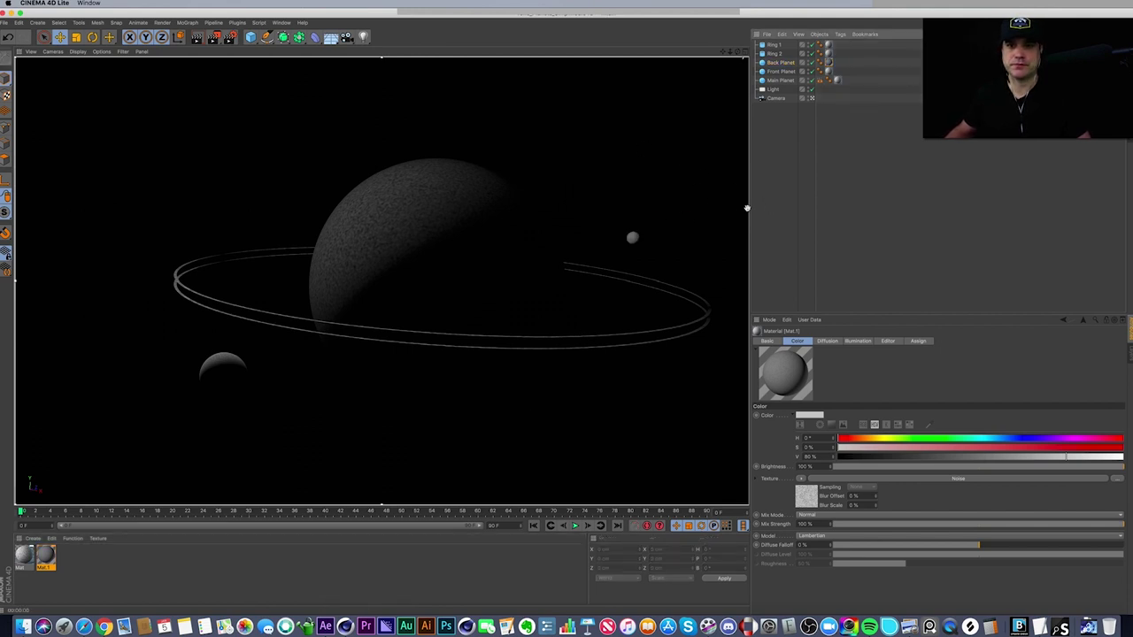
# - Adjust the viewport's width, review the output resolution and frame range in the Render Settings, and close them
pyautogui.moveTo(750, 206); pyautogui.dragTo(925, 211)
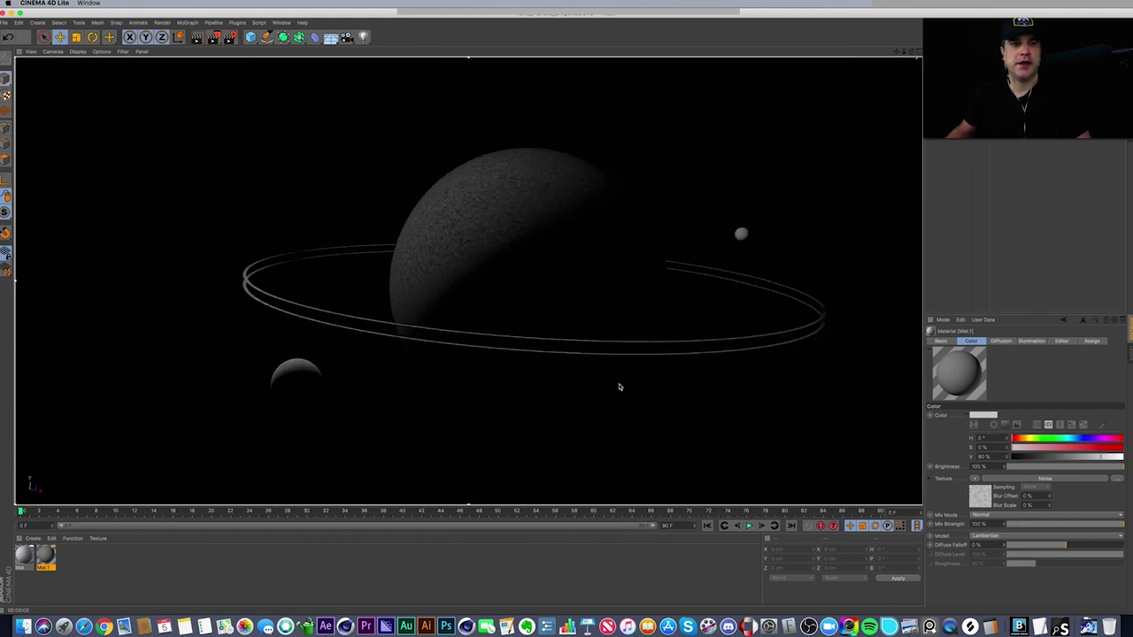
pyautogui.click(230, 37)
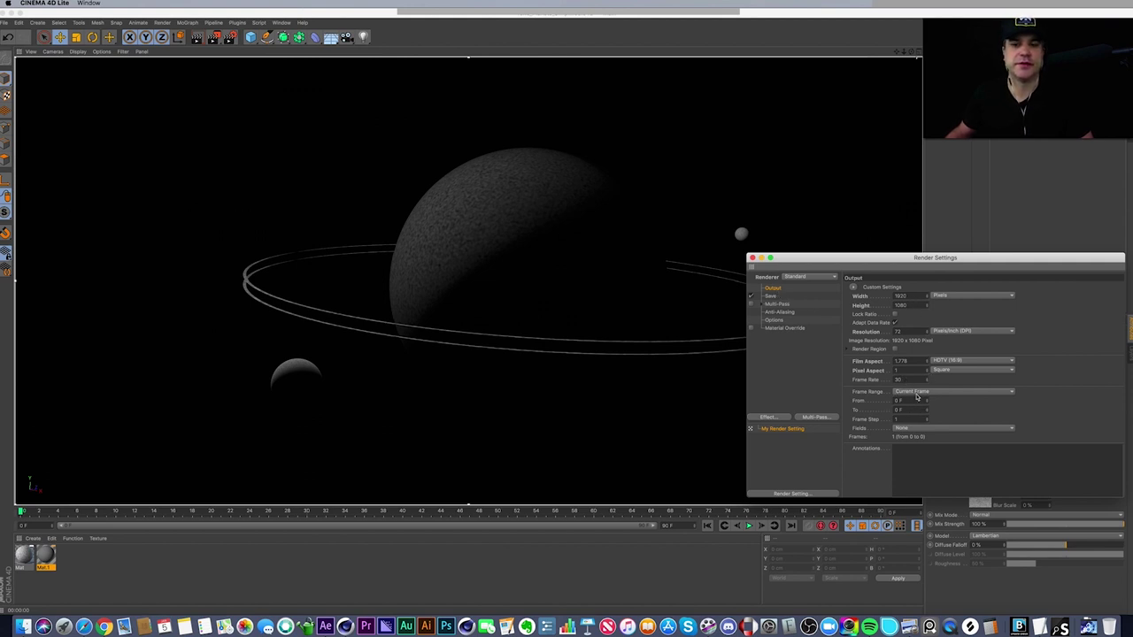
pyautogui.moveTo(811, 262); pyautogui.dragTo(468, 170)
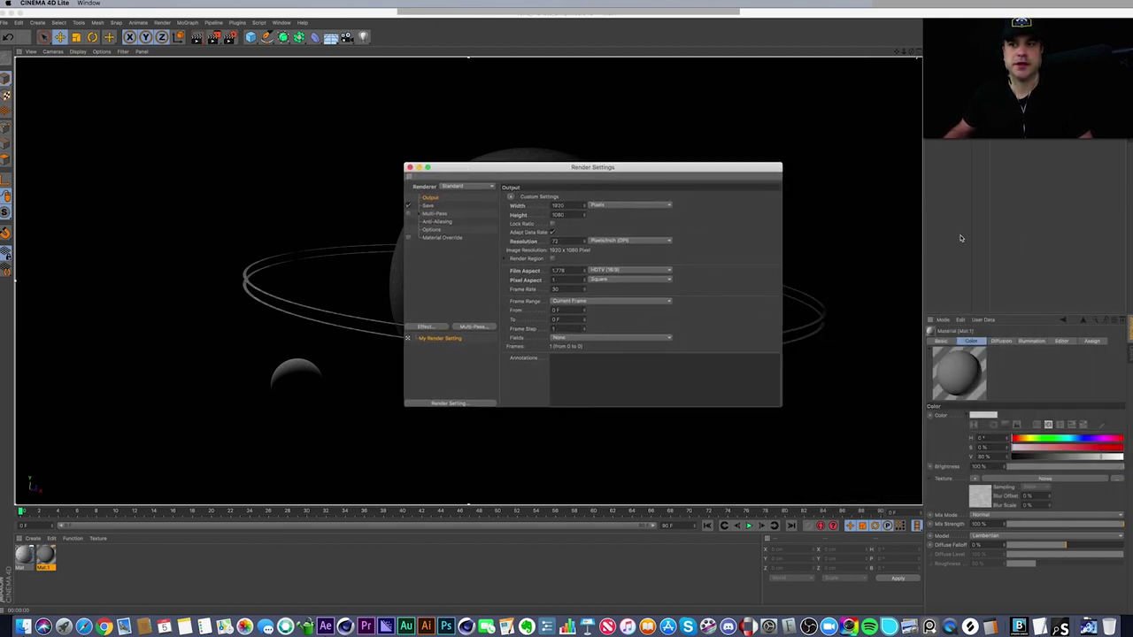
pyautogui.moveTo(922, 241); pyautogui.dragTo(847, 254)
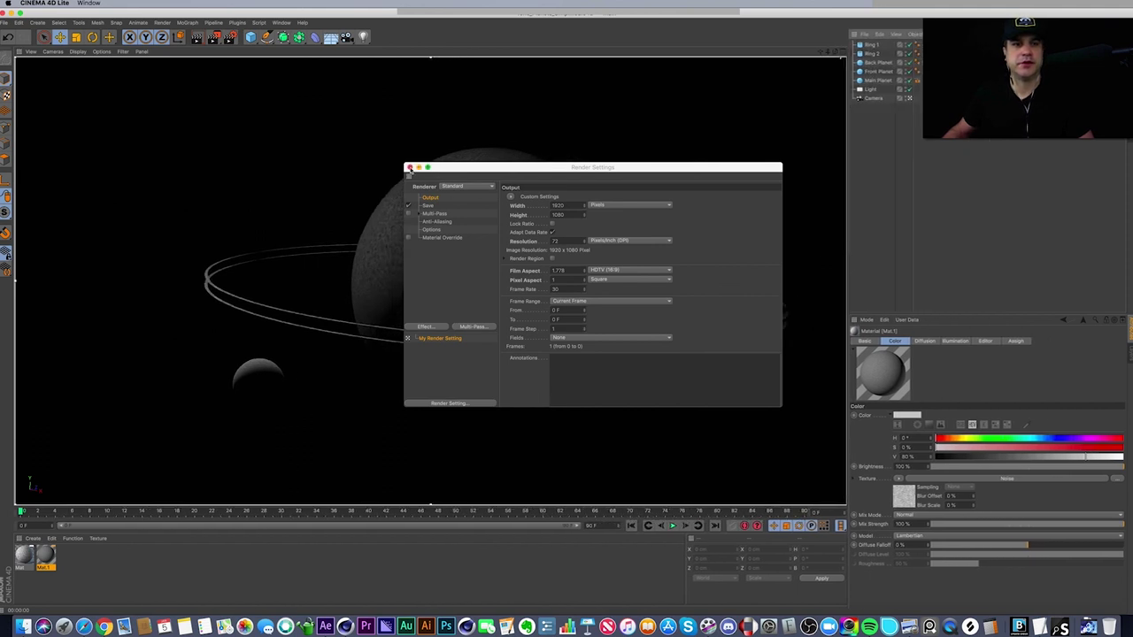
pyautogui.click(409, 168)
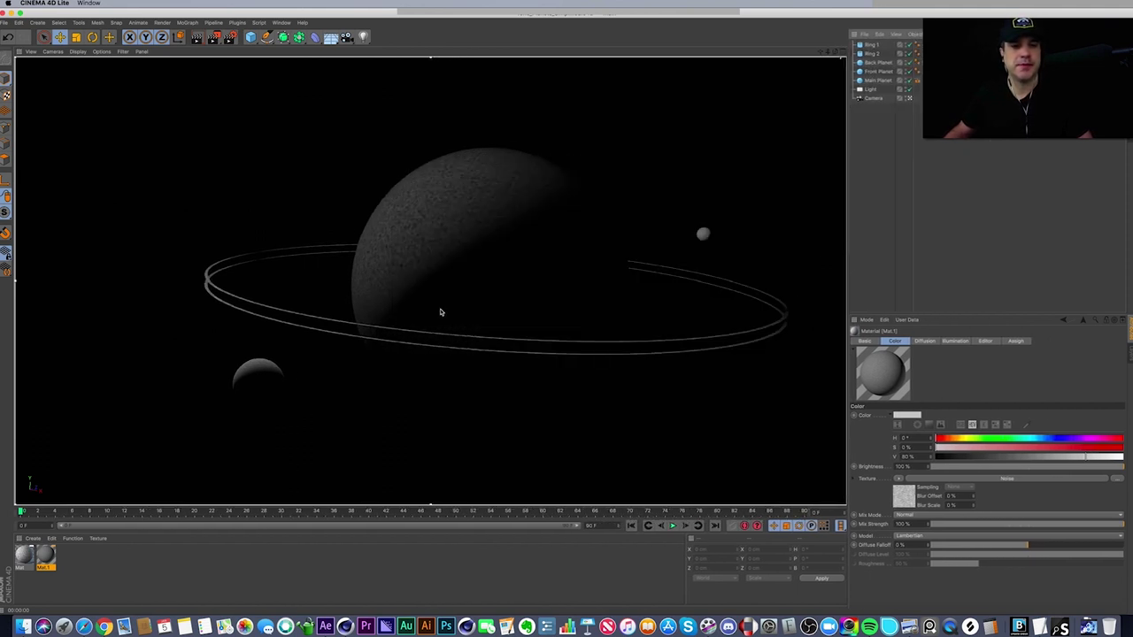
# - Disable the Light, then compare the scene outside the Camera with the view through it
pyautogui.click(908, 90)
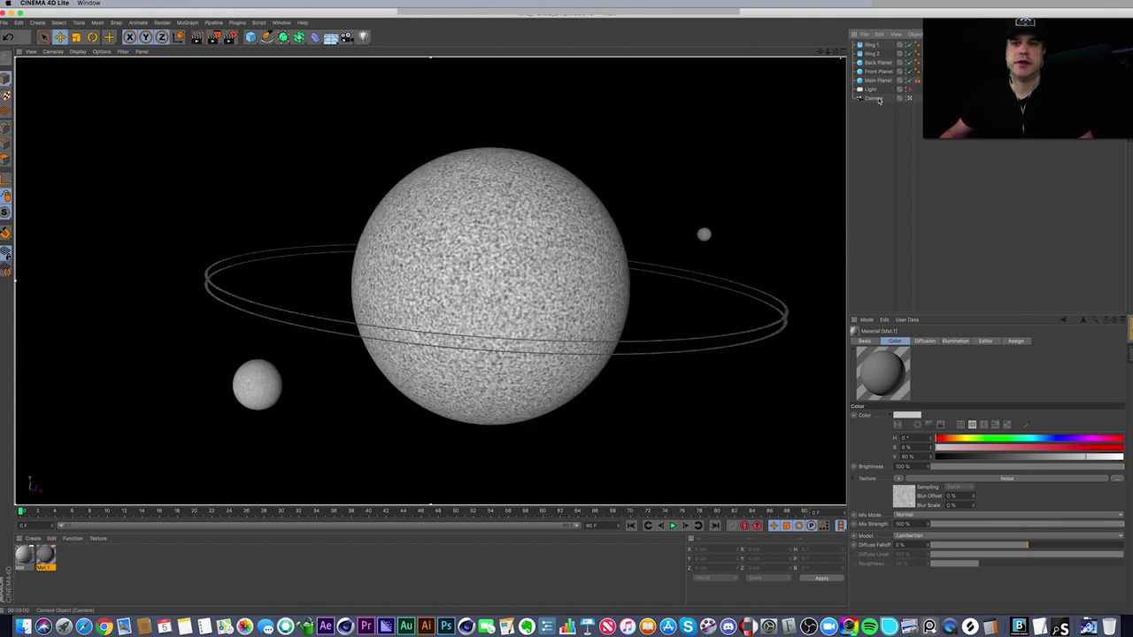
pyautogui.click(879, 100)
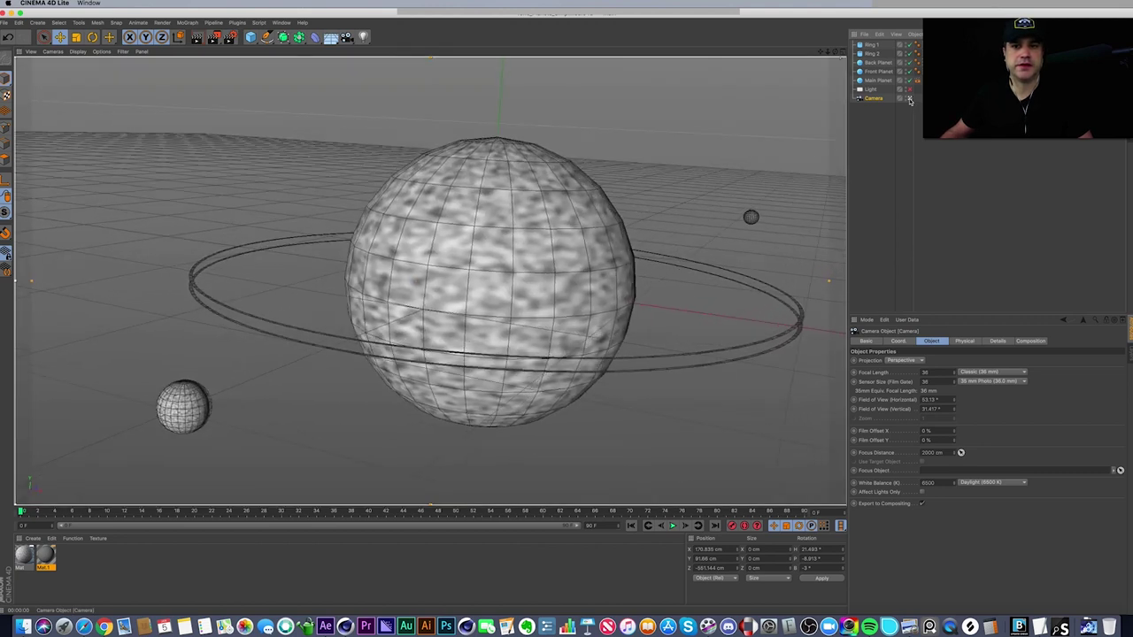
pyautogui.click(909, 98)
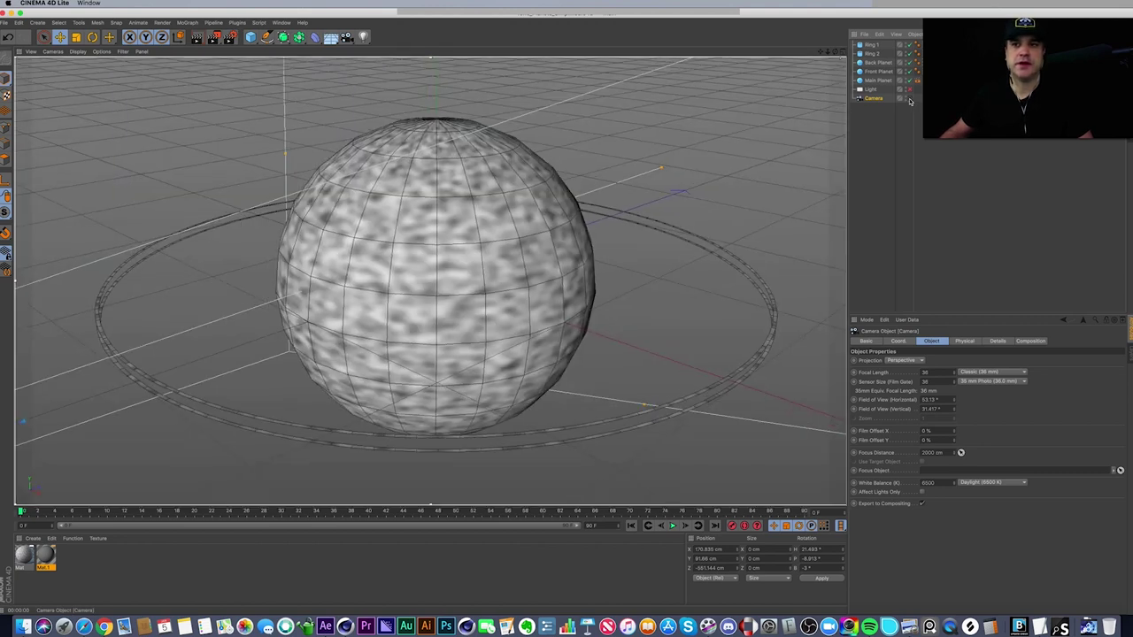
pyautogui.click(909, 98)
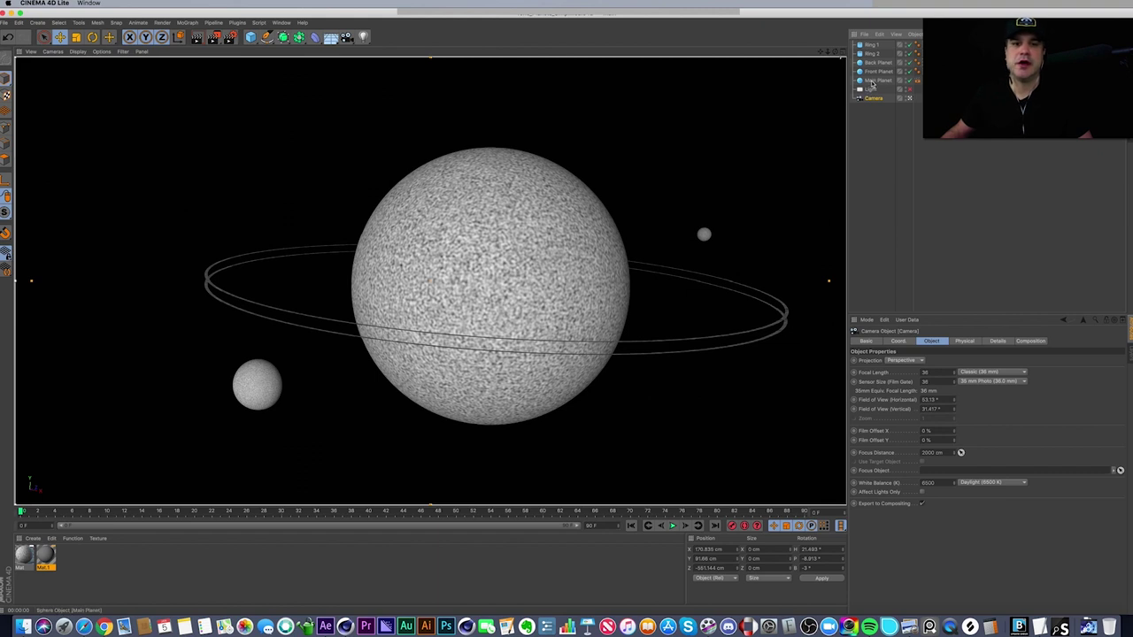
# - Inspect the Main Planet sphere's object properties, including its radius
pyautogui.click(877, 80)
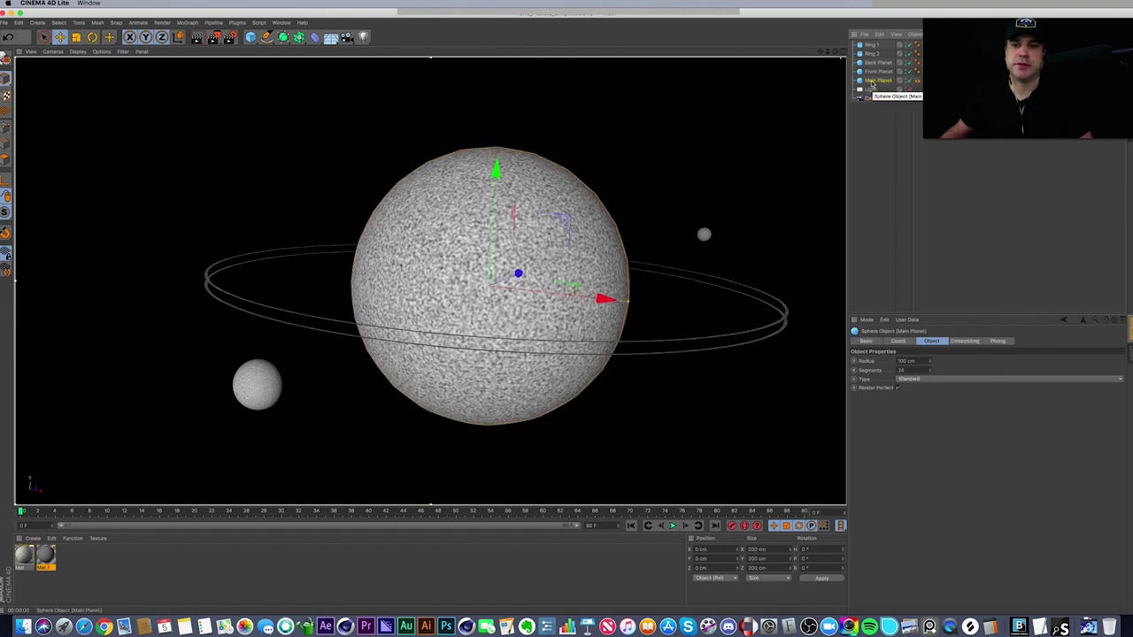
pyautogui.click(907, 361)
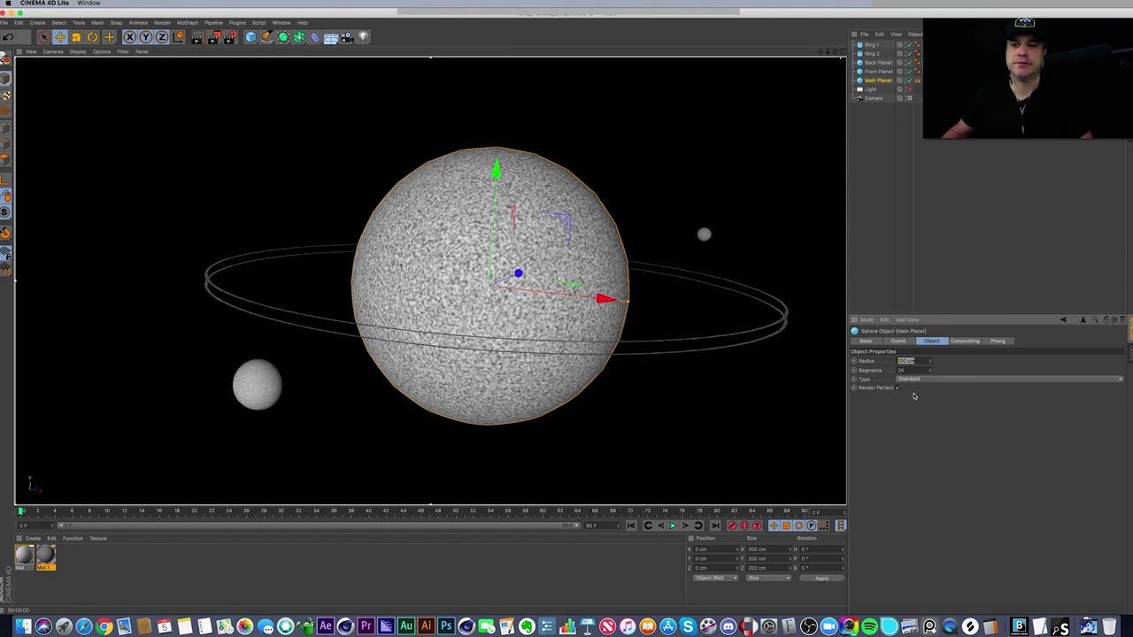
# - Try moving the Front Planet and then the Back Planet in the scene, undoing each move
pyautogui.click(879, 72)
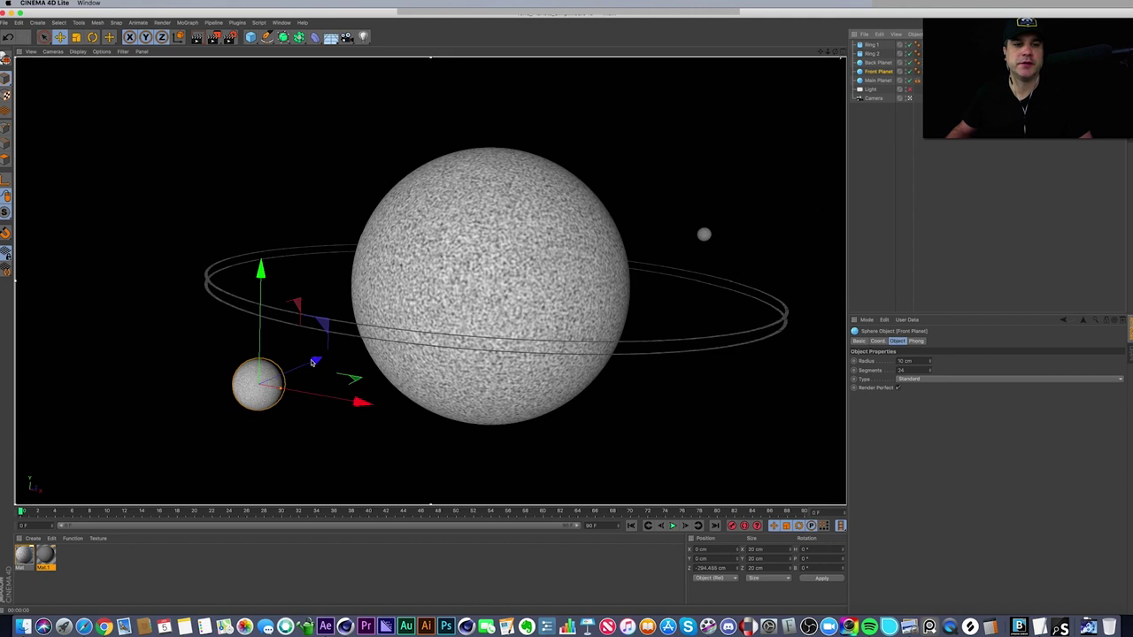
pyautogui.moveTo(311, 363)
pyautogui.mouseDown()
pyautogui.moveTo(584, 257)
pyautogui.moveTo(277, 419)
pyautogui.moveTo(327, 394)
pyautogui.mouseUp()
pyautogui.hotkey('ctrl', 'r')
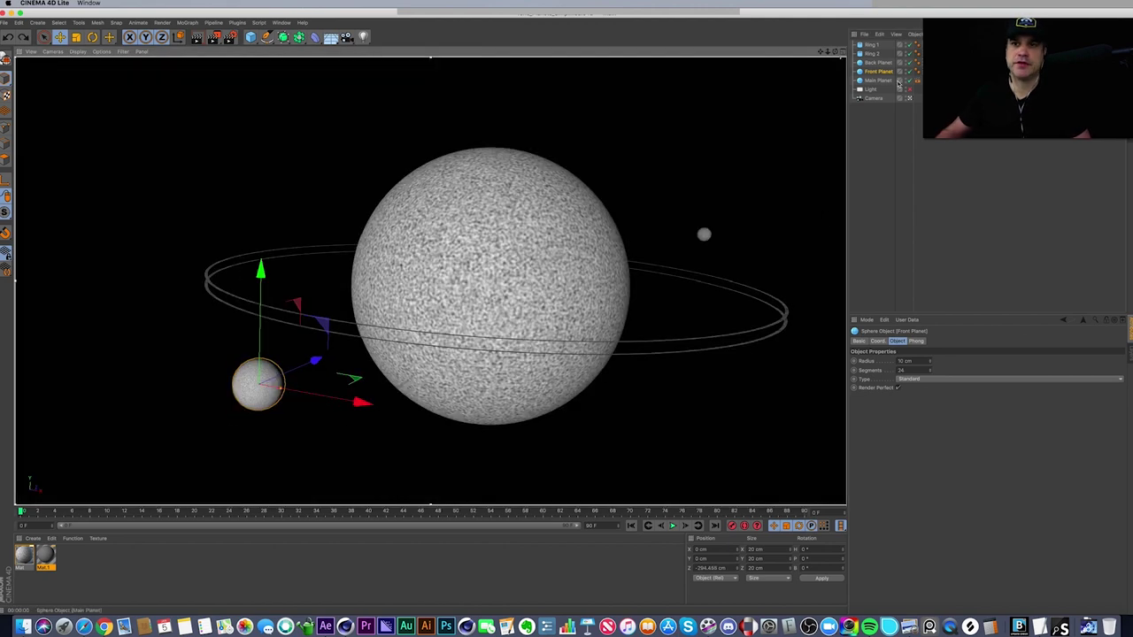
pyautogui.click(878, 63)
pyautogui.moveTo(714, 229); pyautogui.dragTo(622, 302)
pyautogui.hotkey('ctrl', 'r')
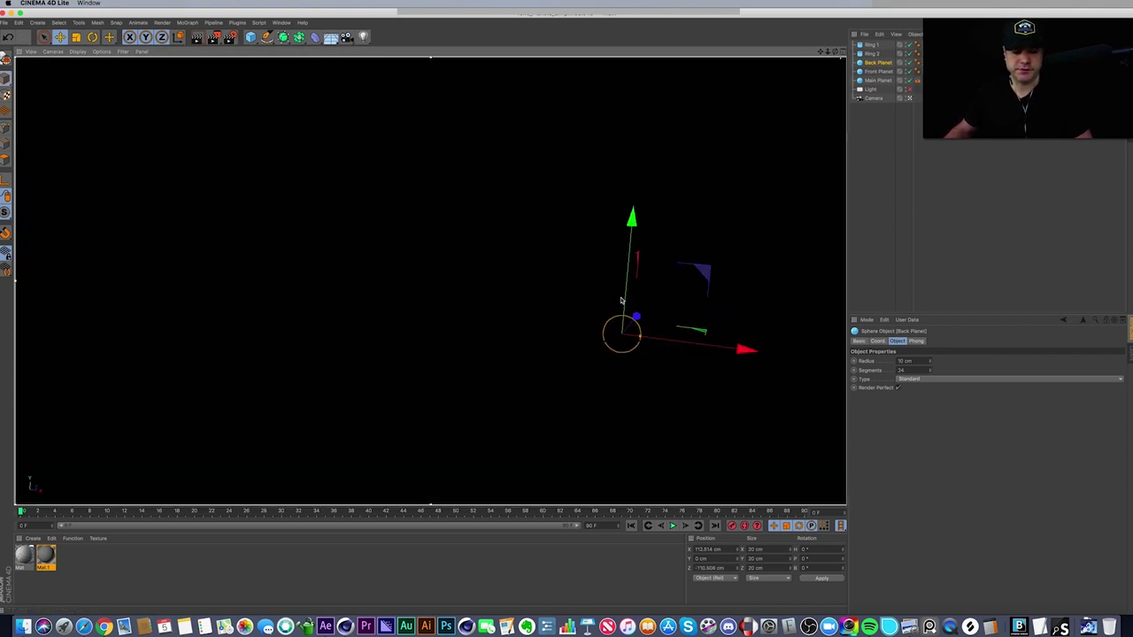
# - Try shrinking Ring 1's inner radius so it forms a wide flat disc around the planet, and undo the change
pyautogui.click(870, 54)
pyautogui.click(870, 46)
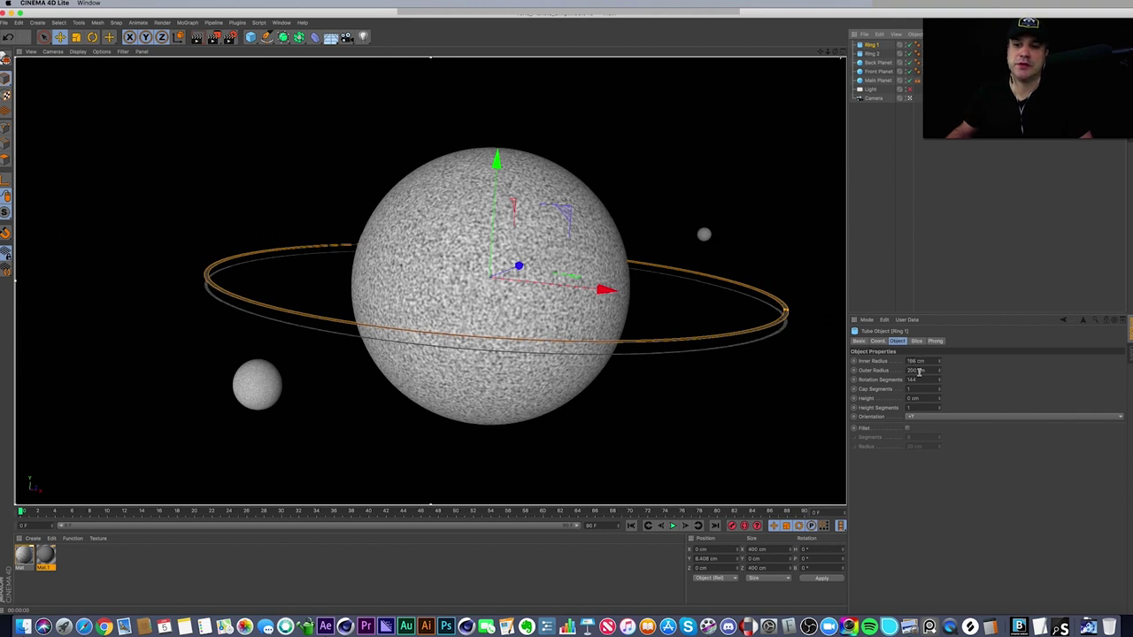
pyautogui.moveTo(931, 362); pyautogui.dragTo(890, 376)
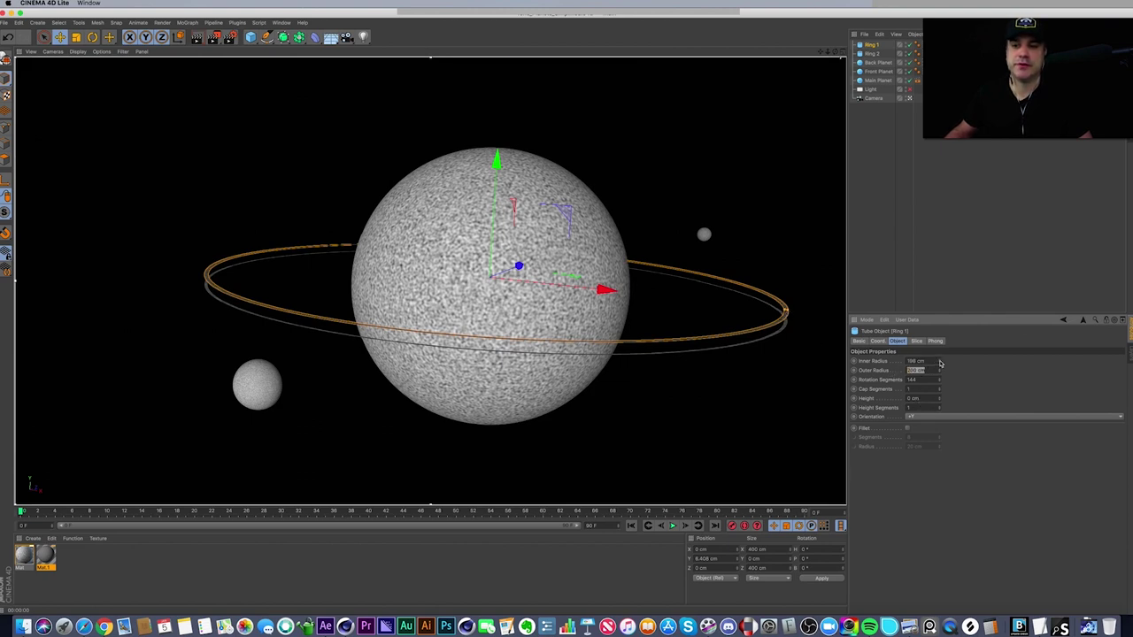
pyautogui.moveTo(940, 363); pyautogui.dragTo(895, 365)
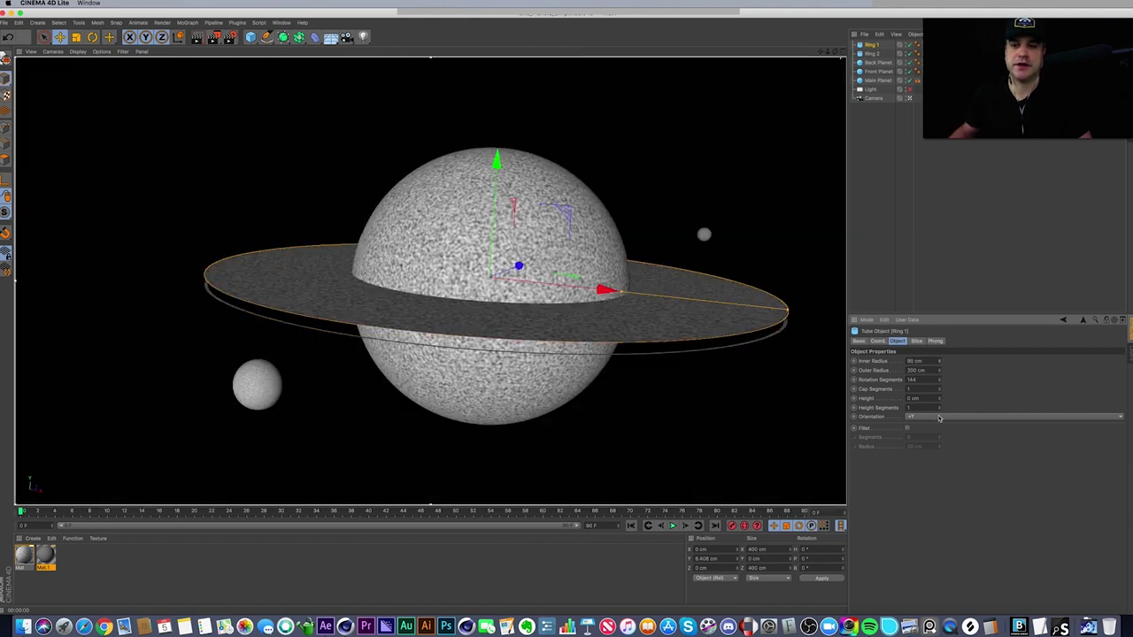
pyautogui.click(871, 45)
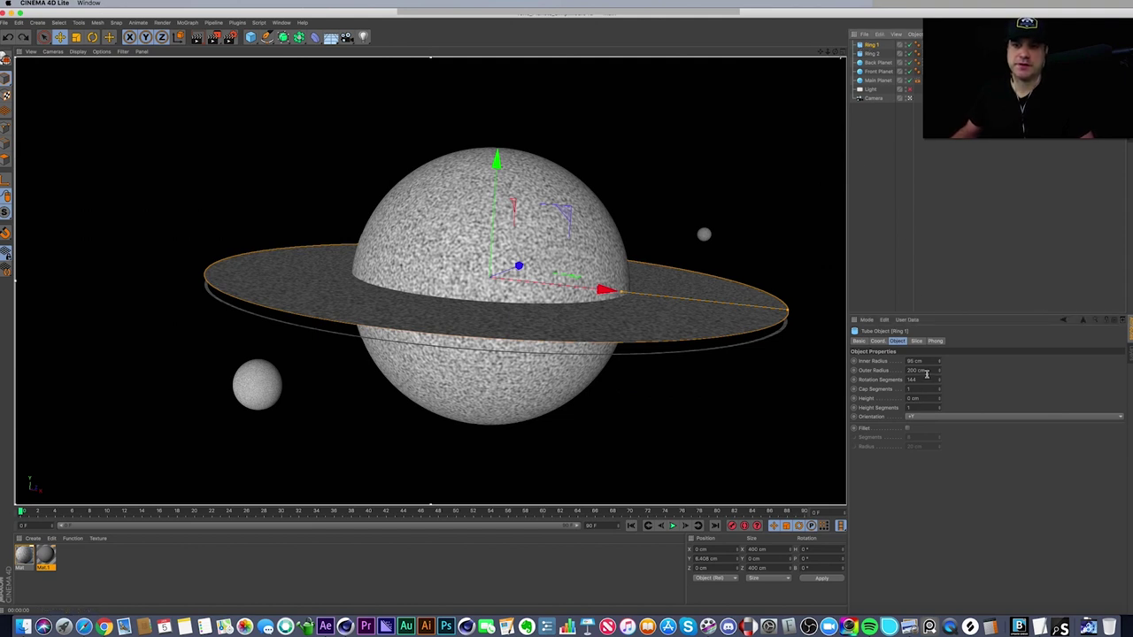
pyautogui.click(872, 271)
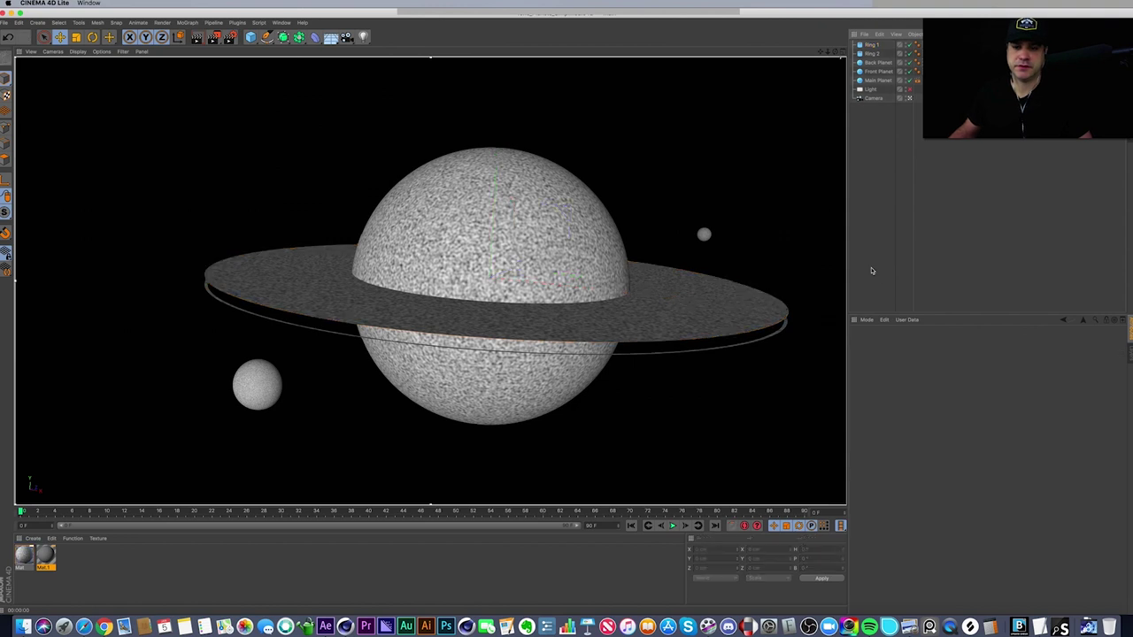
pyautogui.press('super+z')
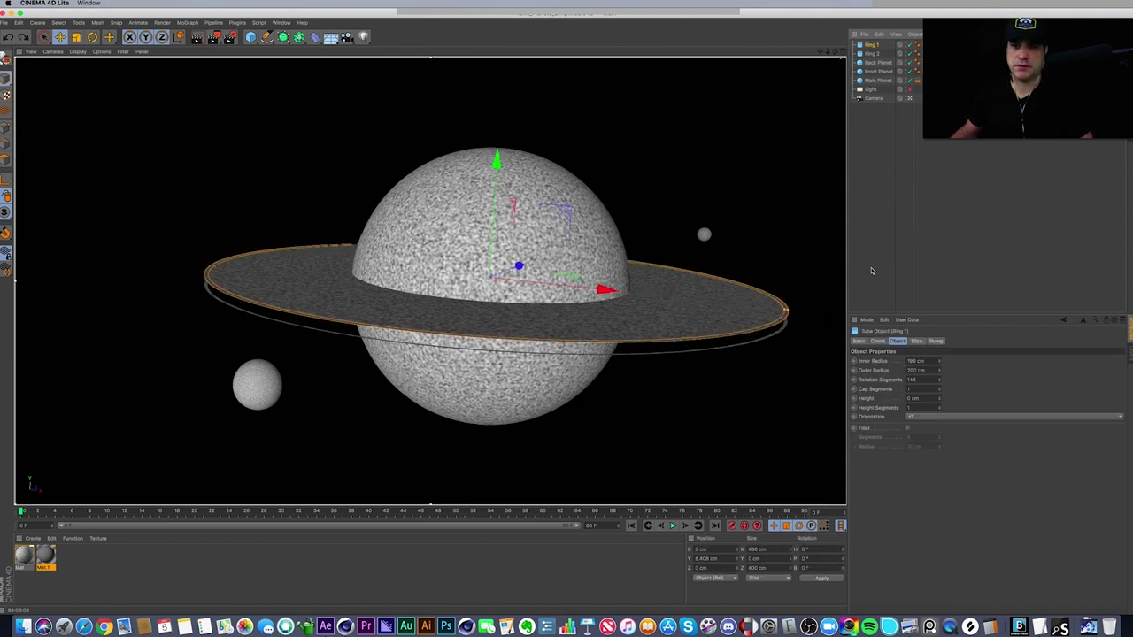
pyautogui.press('super+z')
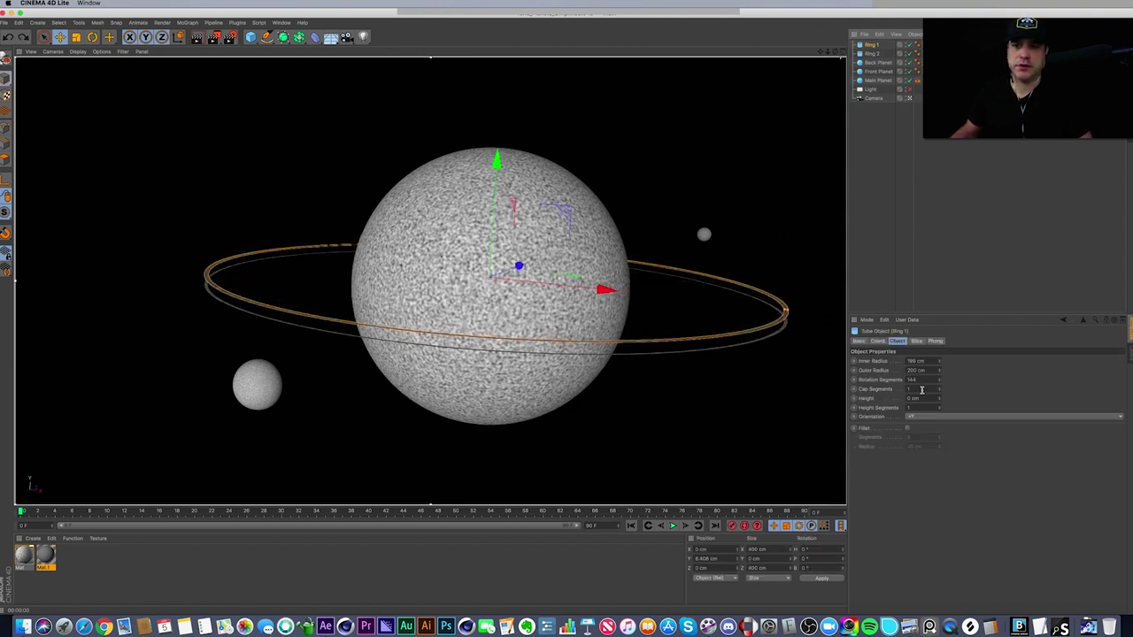
pyautogui.press('super+z')
# - Try Ring 1 with an inner radius of 162 cm and 24 rotation segments, undo the changes and deselect it
pyautogui.moveTo(922, 380); pyautogui.dragTo(896, 380)
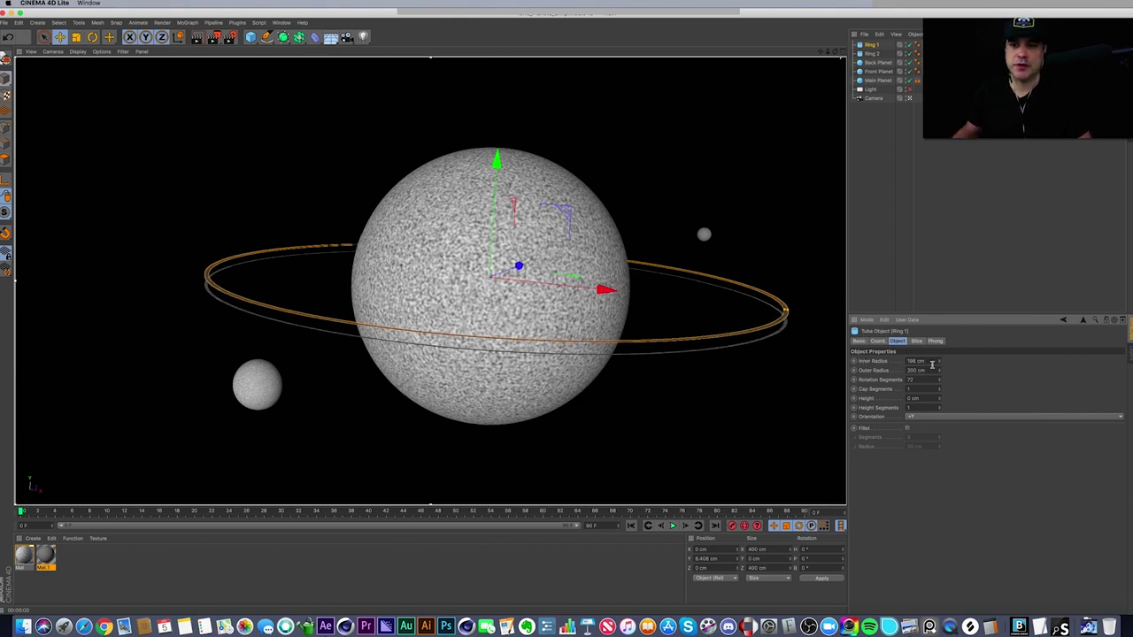
pyautogui.moveTo(940, 363); pyautogui.dragTo(945, 367)
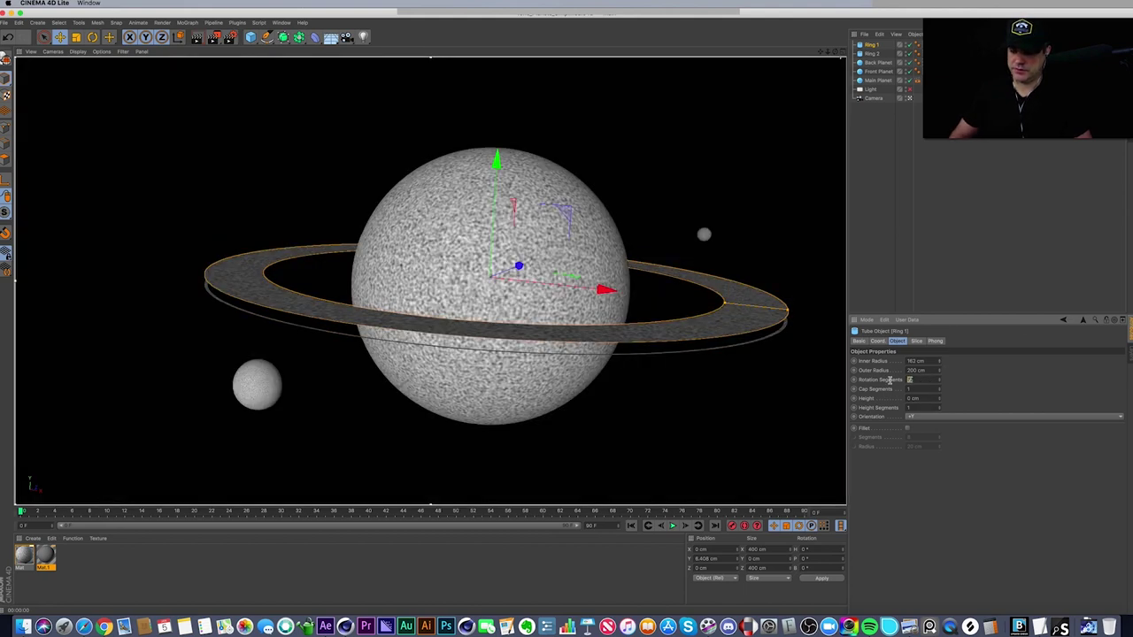
pyautogui.write('24')
pyautogui.press('Return')
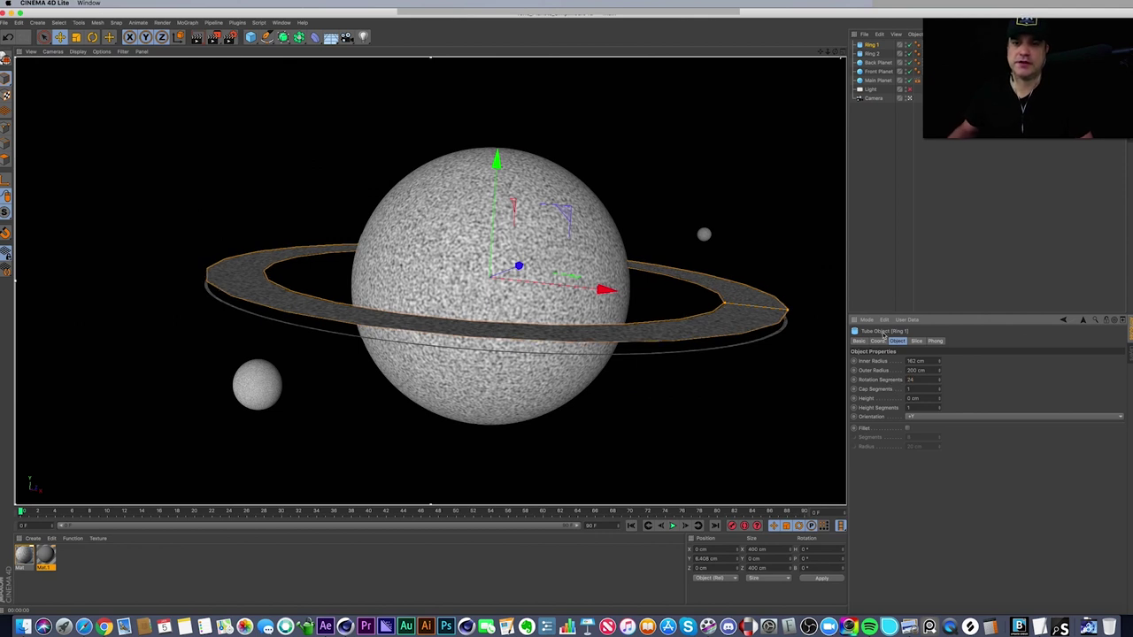
pyautogui.click(856, 265)
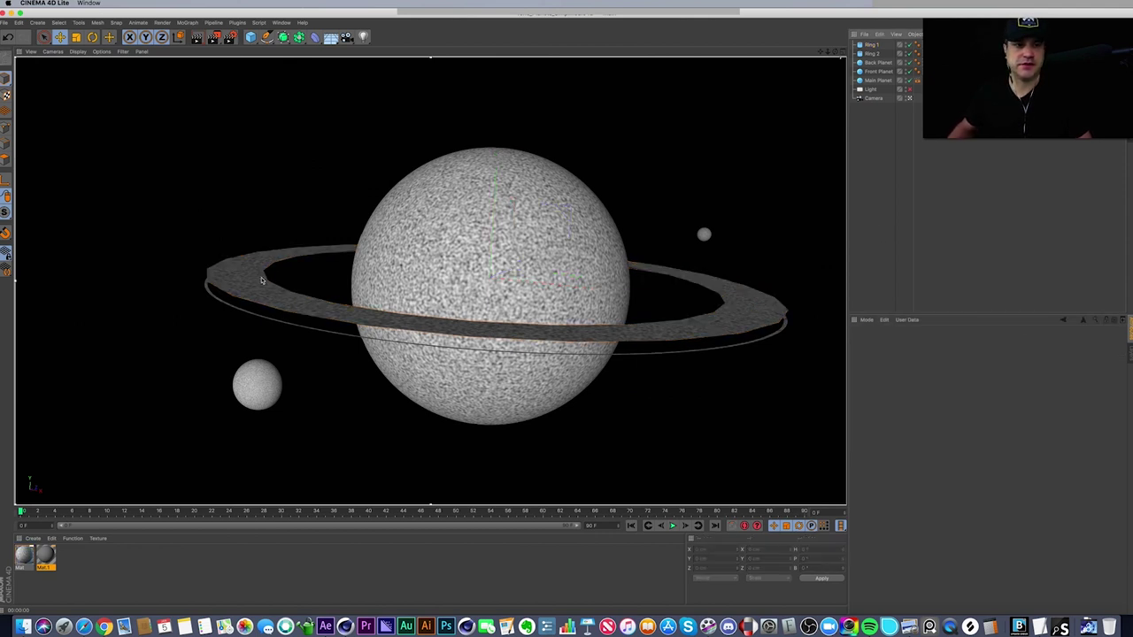
pyautogui.click(871, 44)
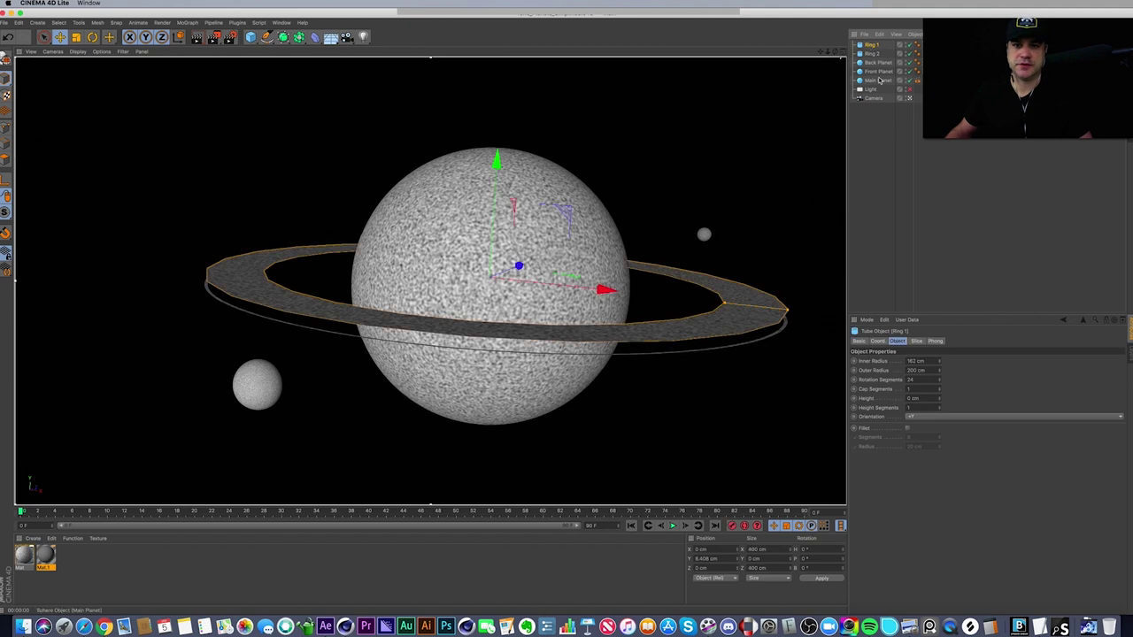
pyautogui.click(876, 108)
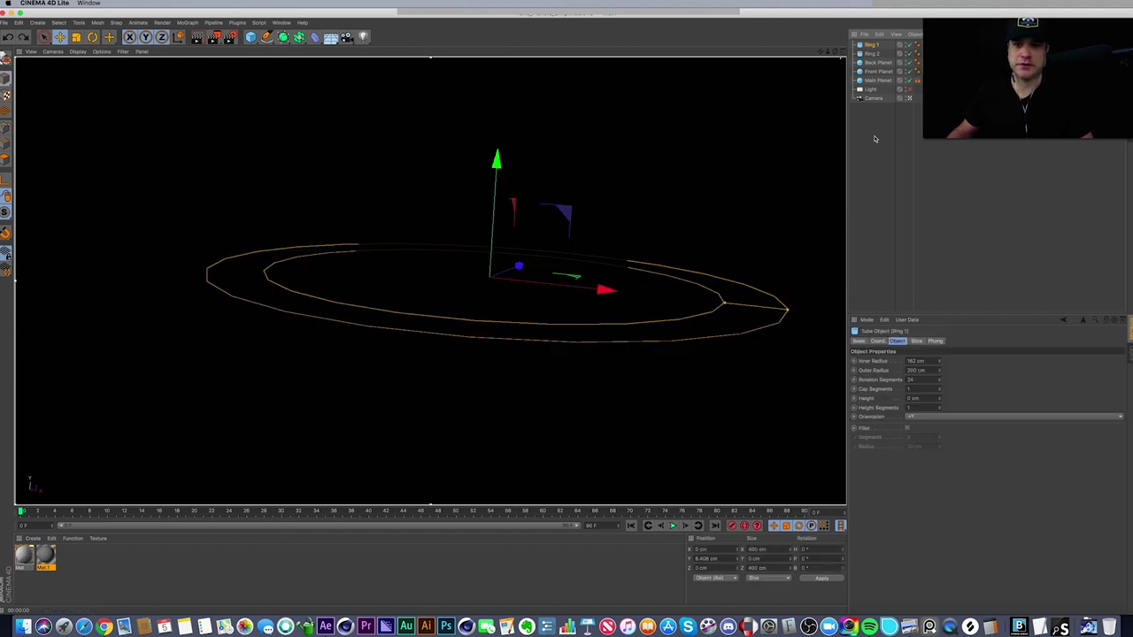
pyautogui.press('super+z')
pyautogui.press('super+z')
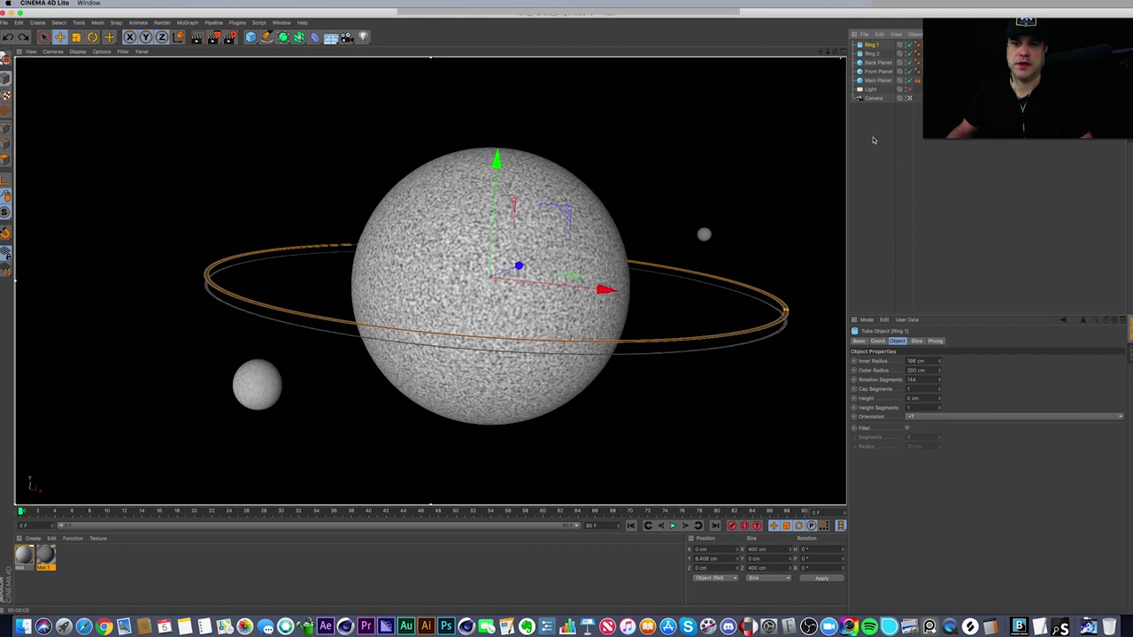
pyautogui.click(872, 138)
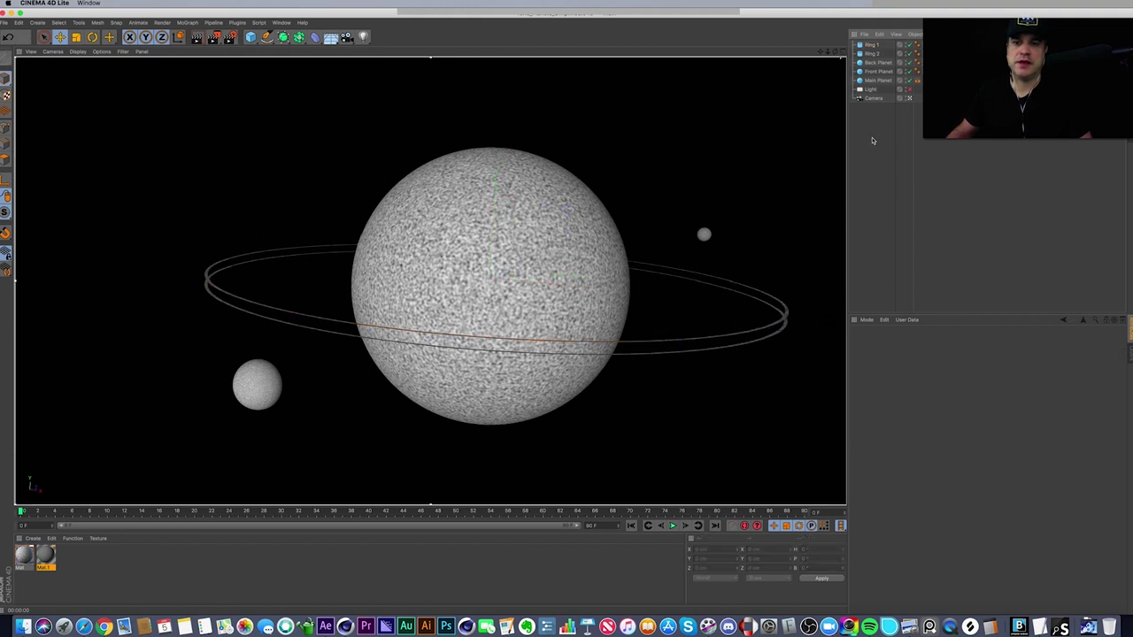
# - Check Ring 1's tube settings and add a new Tube primitive to the scene
pyautogui.click(870, 46)
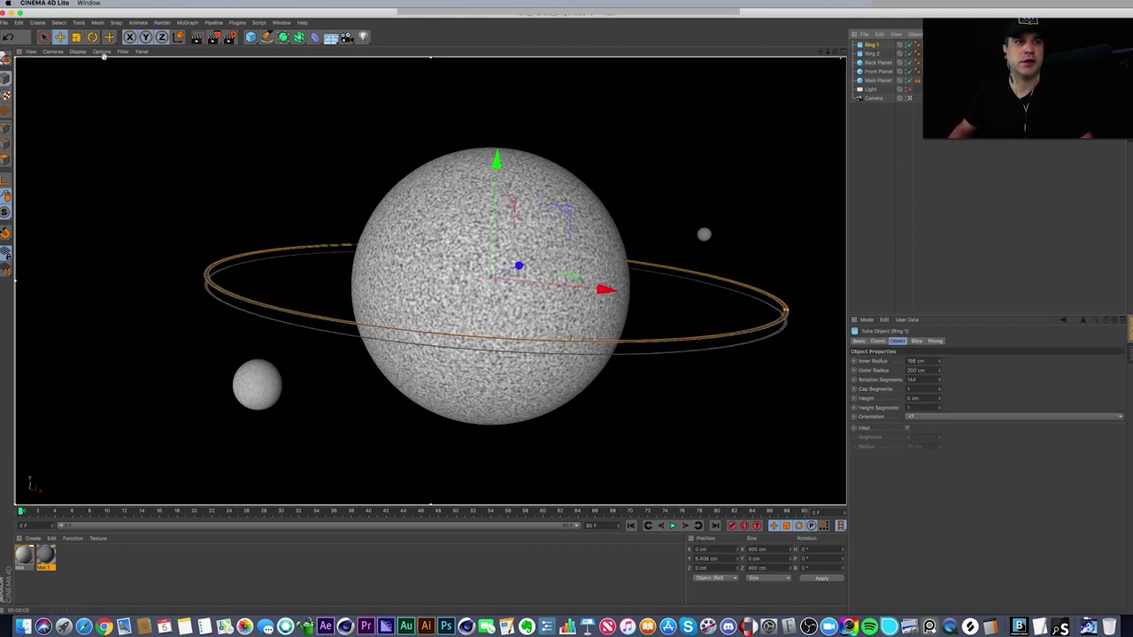
pyautogui.click(37, 22)
pyautogui.moveTo(39, 35)
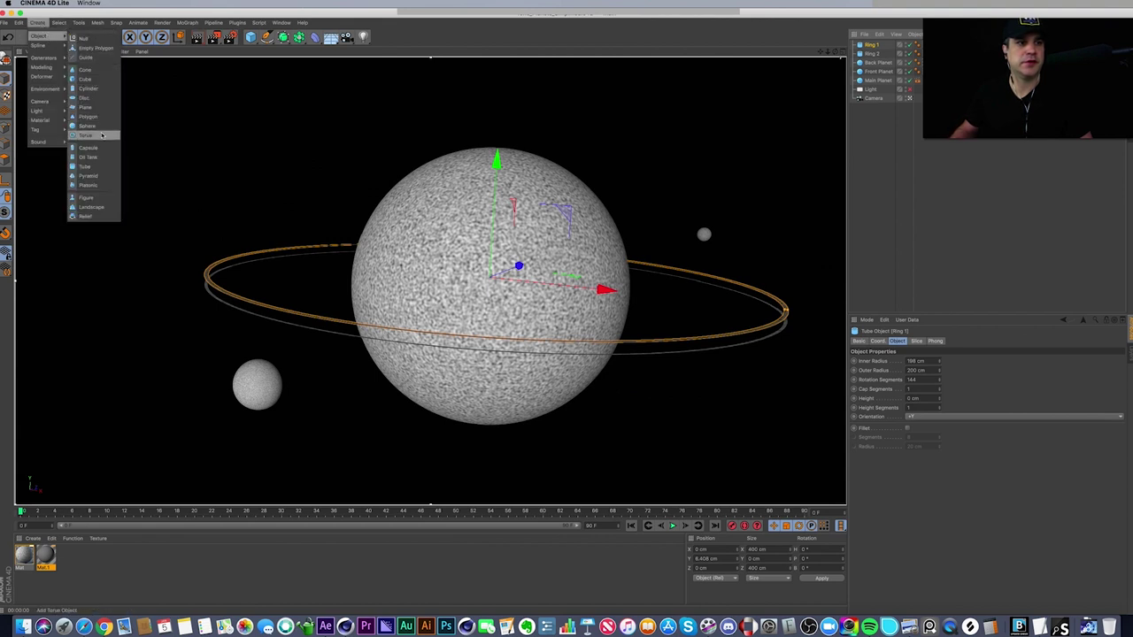
pyautogui.click(100, 169)
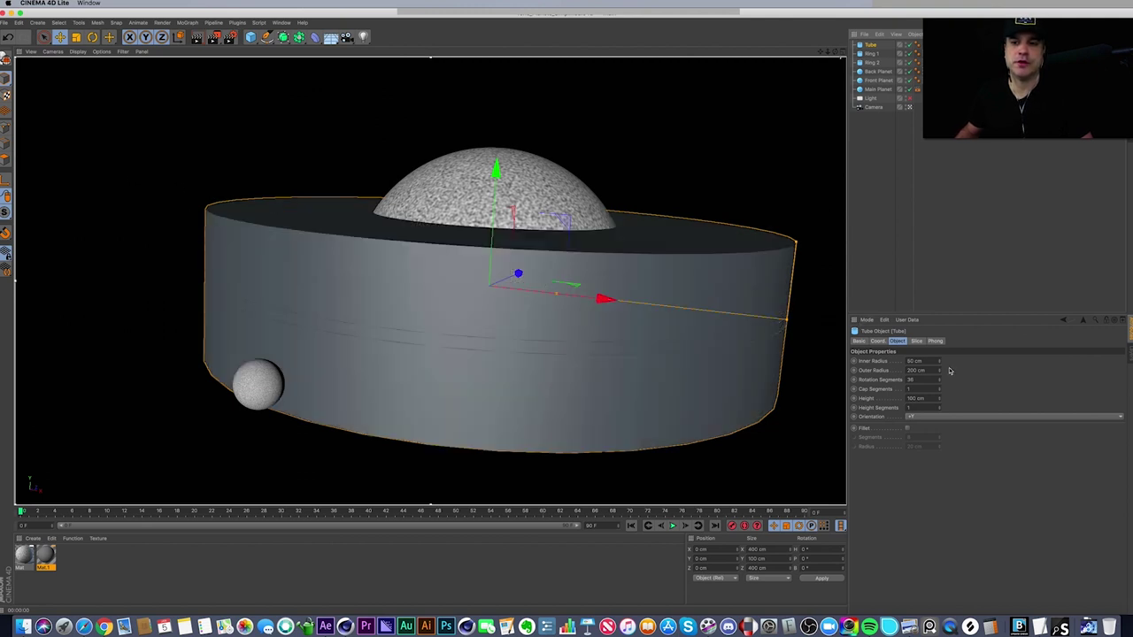
# - Shape the new tube into a thin ring with inner radius 198 cm, height 1 cm and 144 rotation segments
pyautogui.moveTo(940, 363)
pyautogui.mouseDown()
pyautogui.moveTo(940, 333)
pyautogui.moveTo(940, 363)
pyautogui.mouseUp()
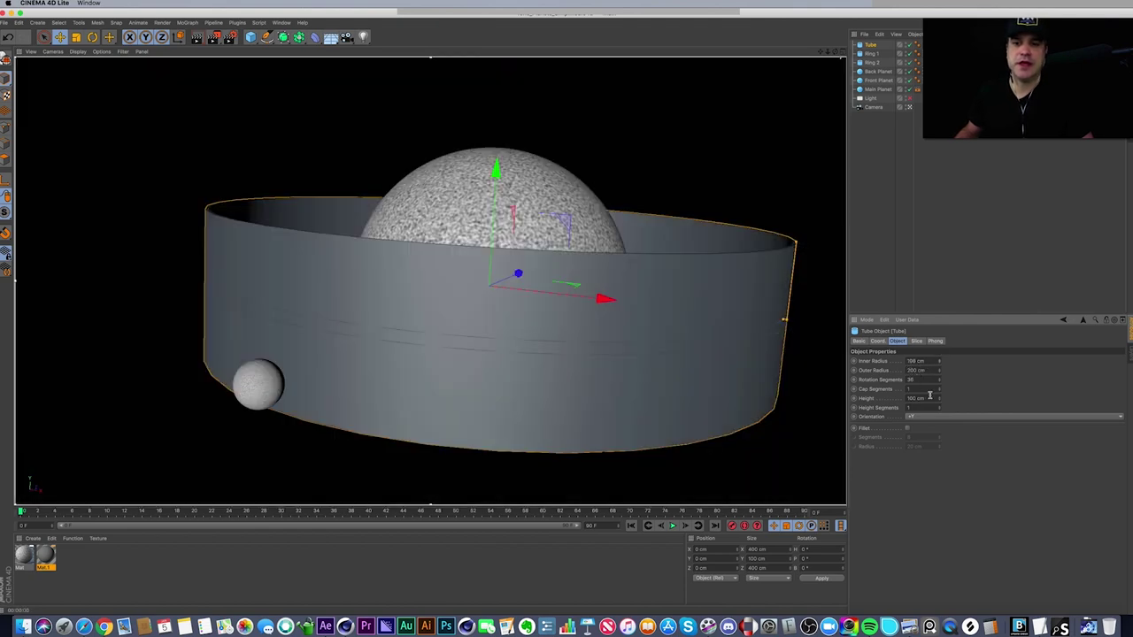
pyautogui.moveTo(940, 402); pyautogui.dragTo(903, 379)
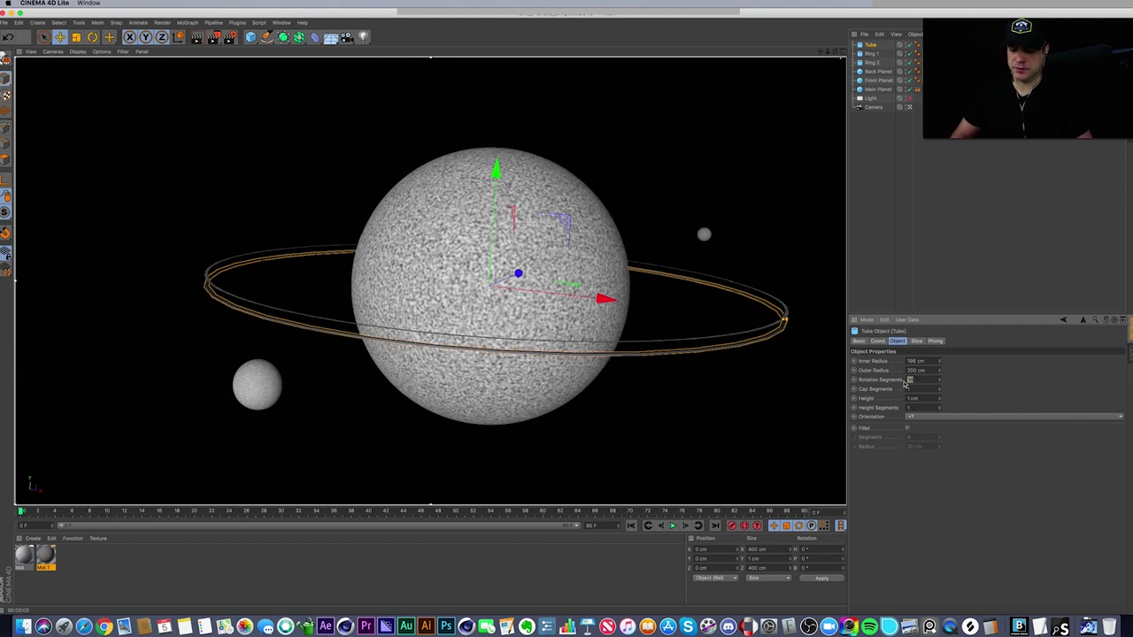
pyautogui.write('144')
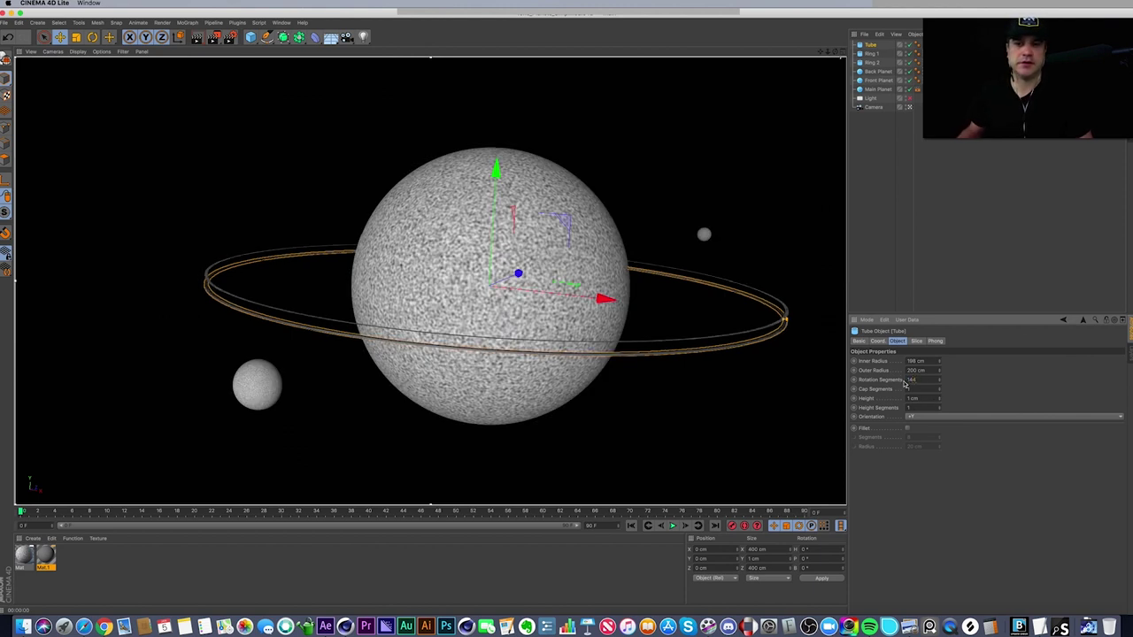
pyautogui.press('Return')
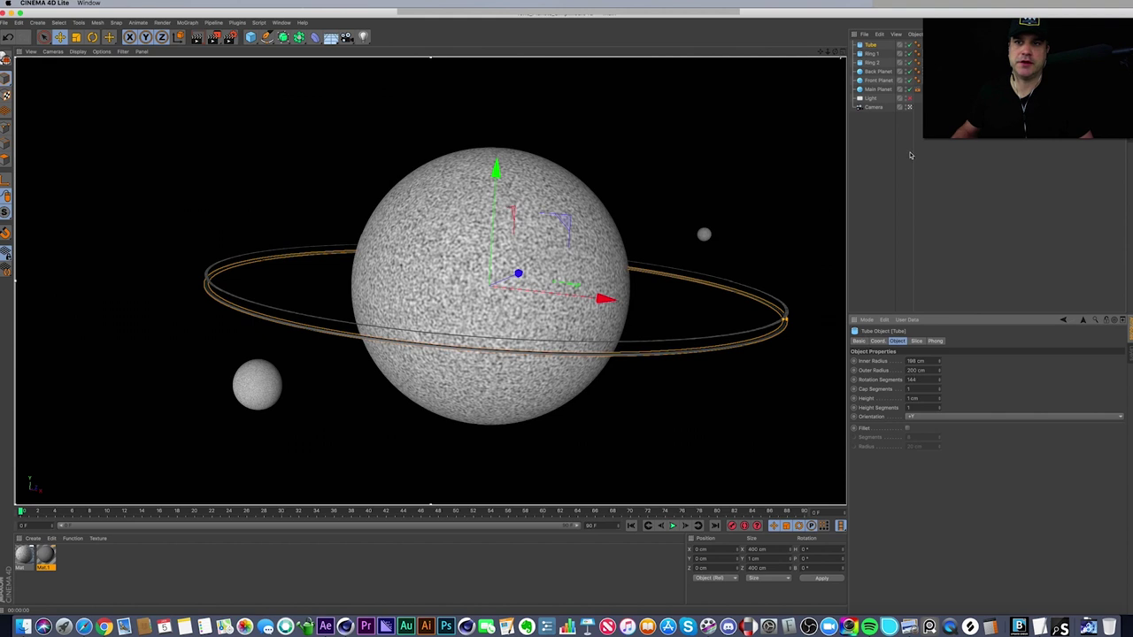
# - Delete the newly added tube and clear the material selection
pyautogui.click(871, 45)
pyautogui.press('Delete')
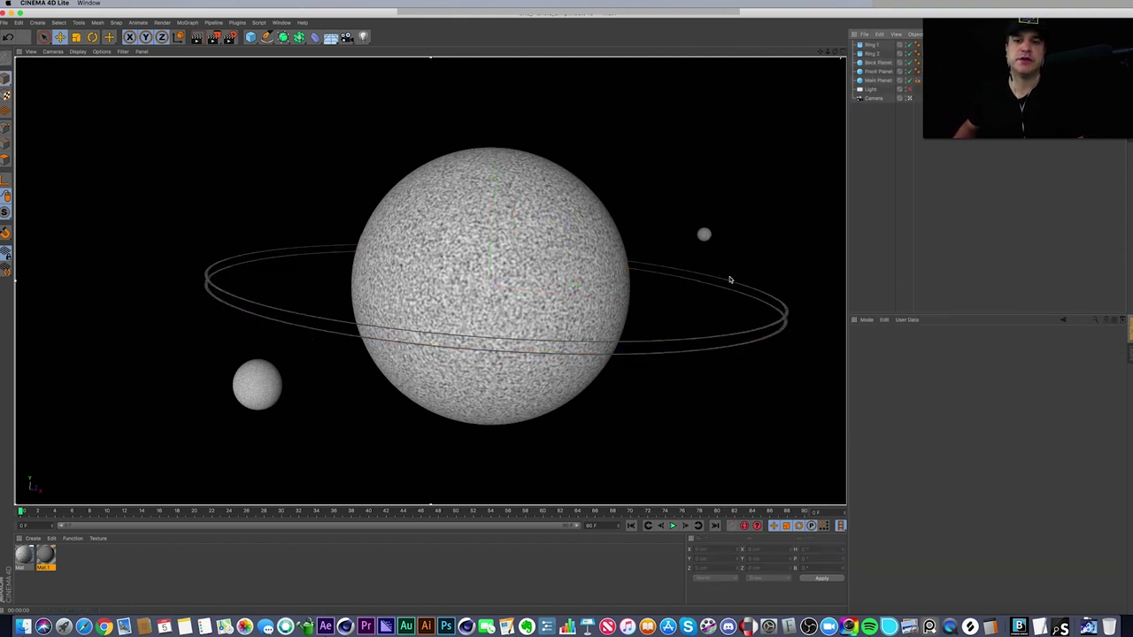
pyautogui.click(748, 349)
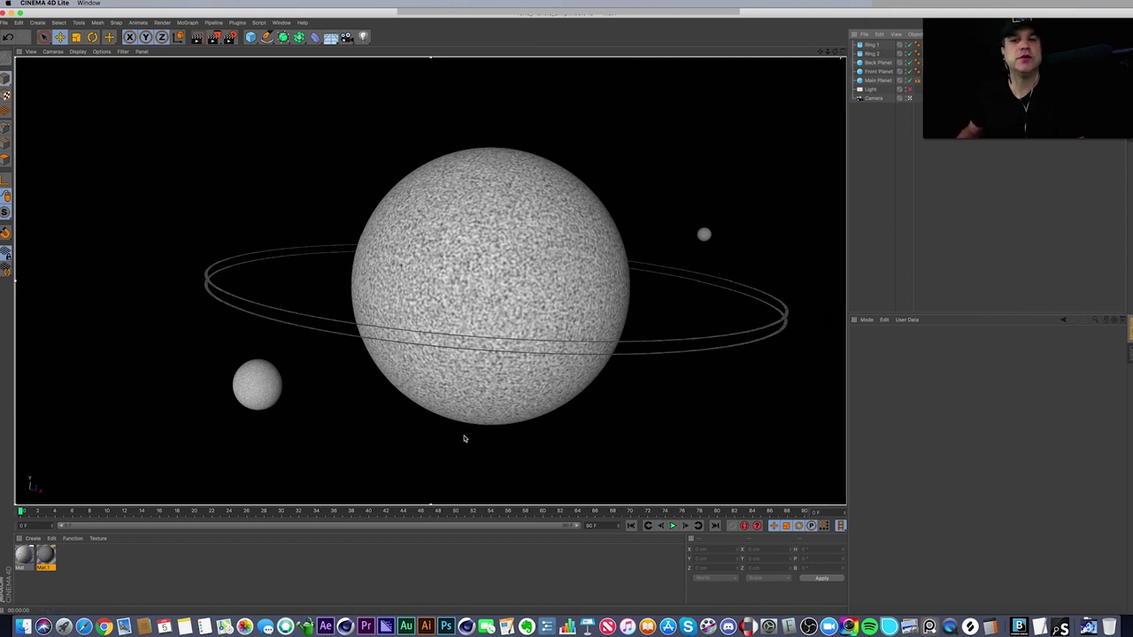
pyautogui.click(91, 571)
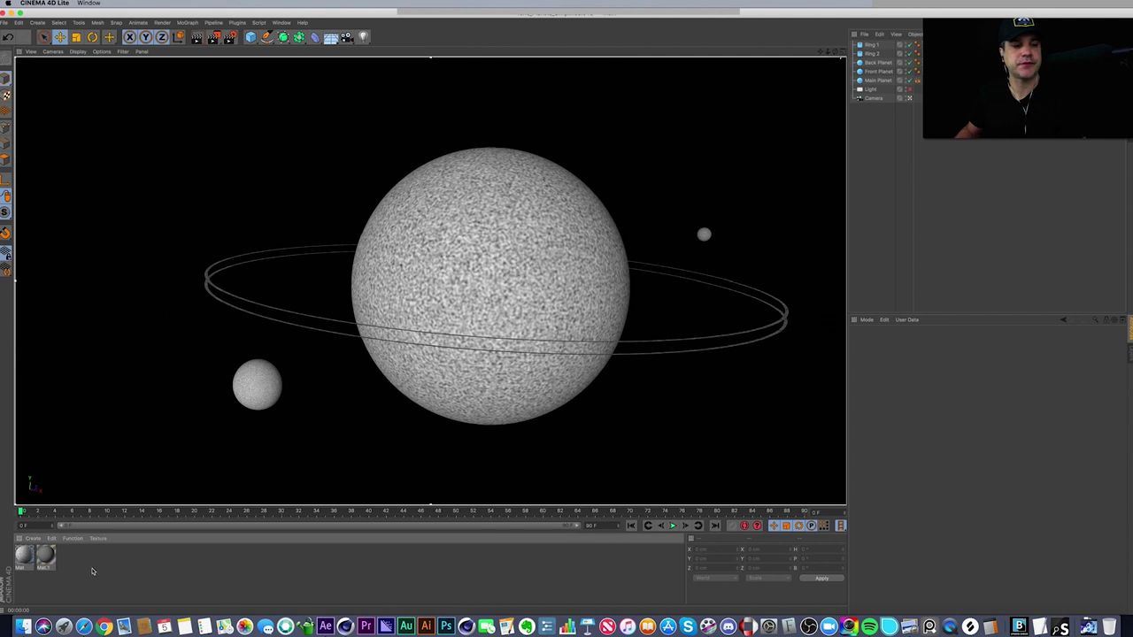
# - Create a new material and load a Noise shader as the texture of its Color channel
pyautogui.doubleClick(24, 556)
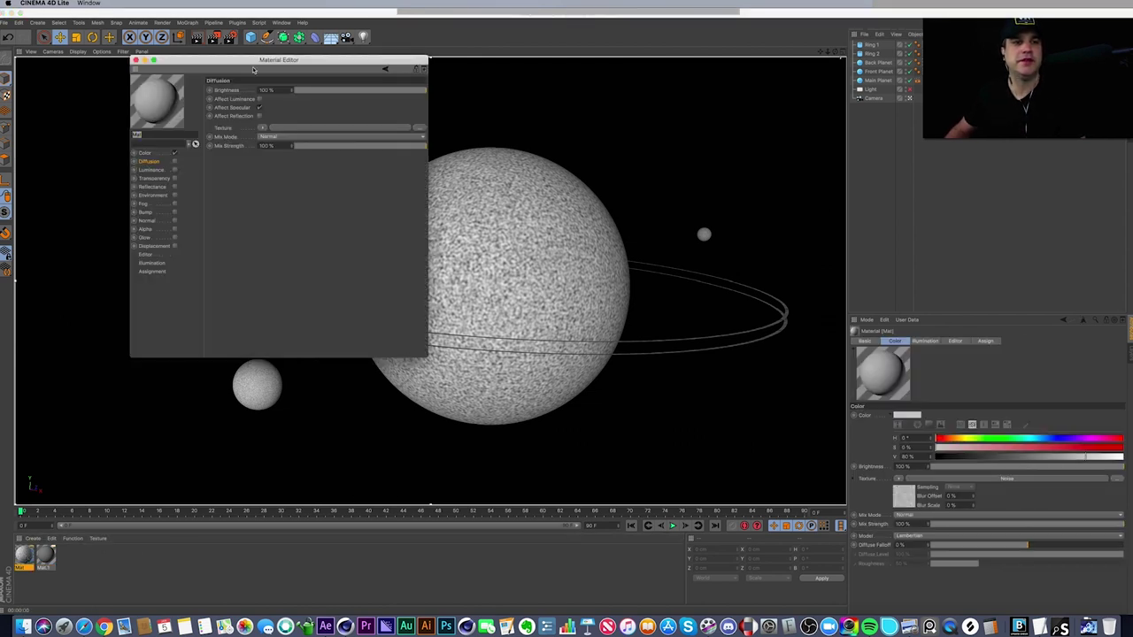
pyautogui.moveTo(254, 69); pyautogui.dragTo(773, 239)
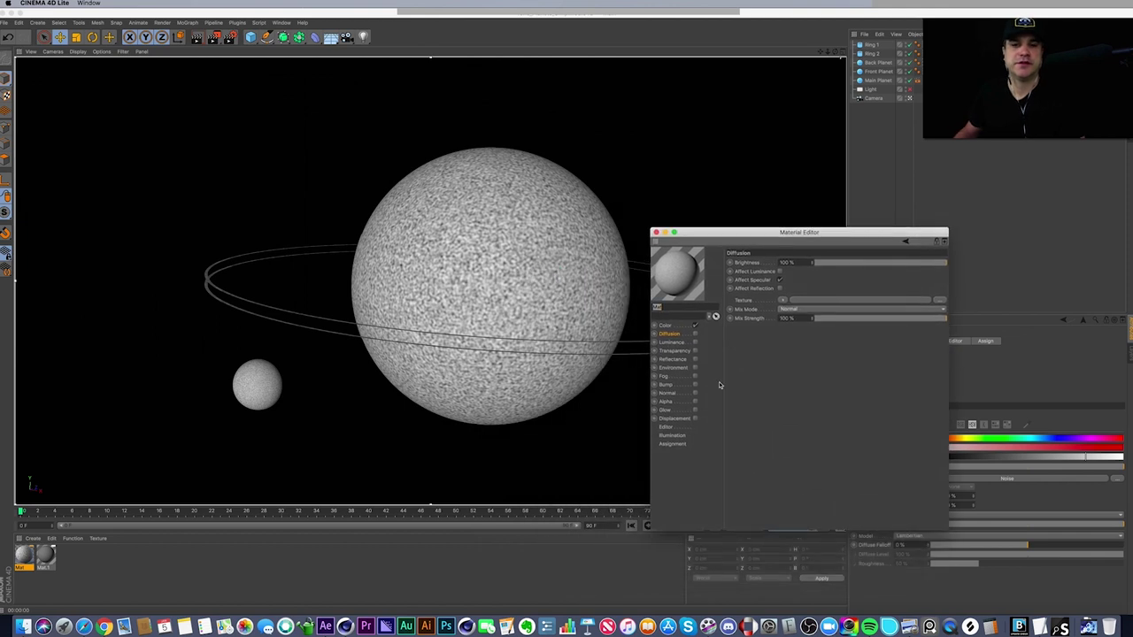
pyautogui.doubleClick(78, 568)
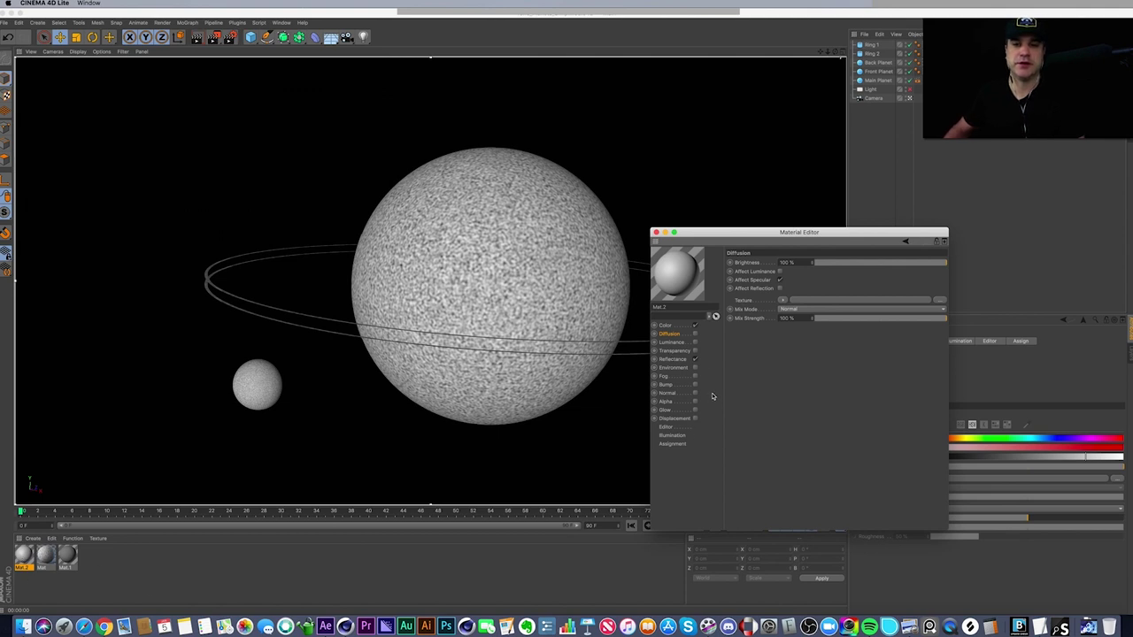
pyautogui.click(676, 328)
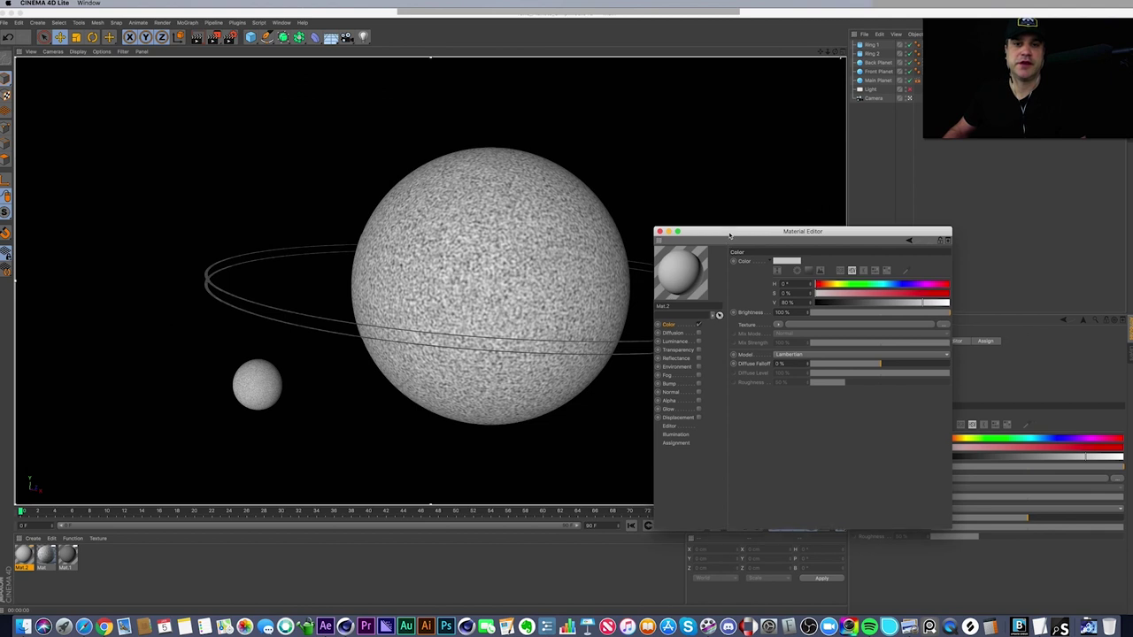
pyautogui.moveTo(724, 234); pyautogui.dragTo(780, 231)
pyautogui.click(830, 323)
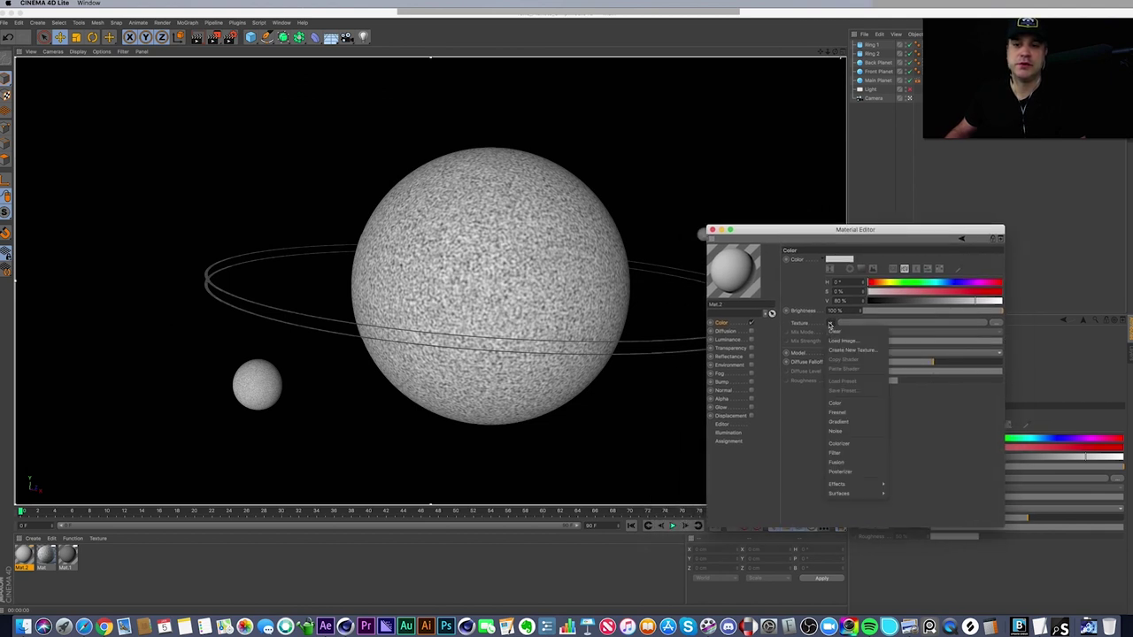
pyautogui.click(853, 432)
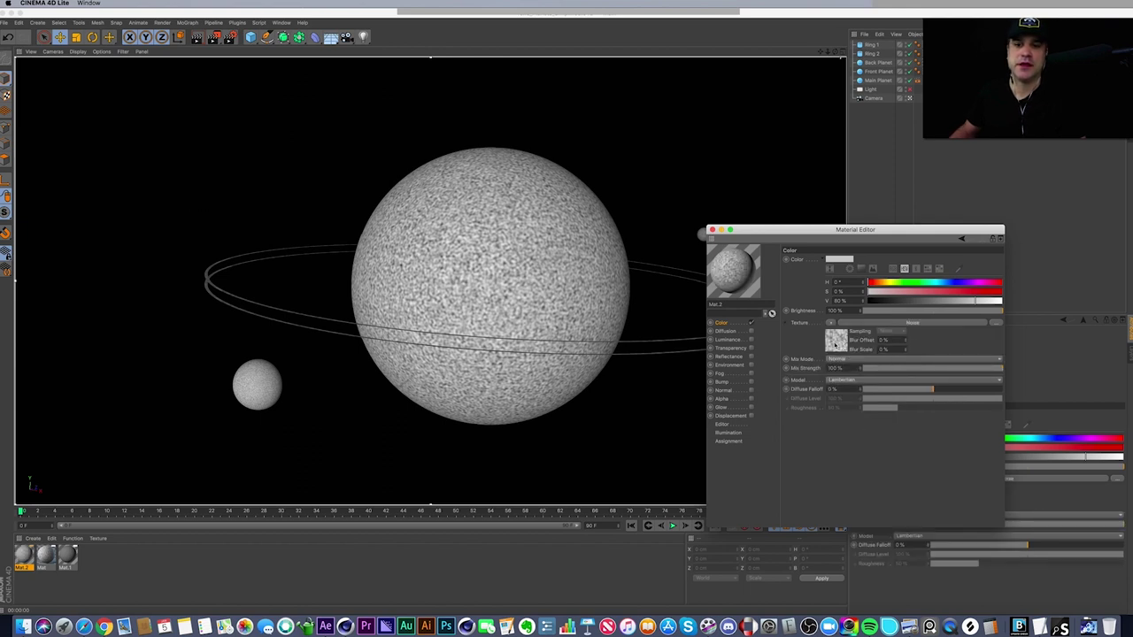
# - Try a smaller Global Scale for the new material's Noise shader, then set it to 40 %
pyautogui.click(837, 342)
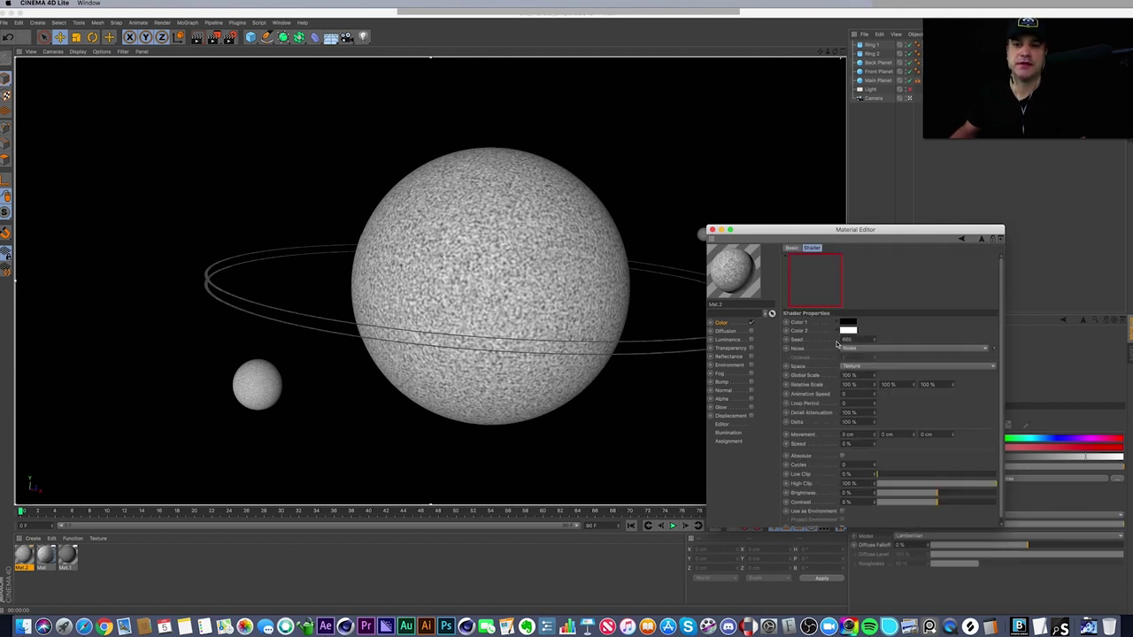
pyautogui.moveTo(825, 231); pyautogui.dragTo(736, 180)
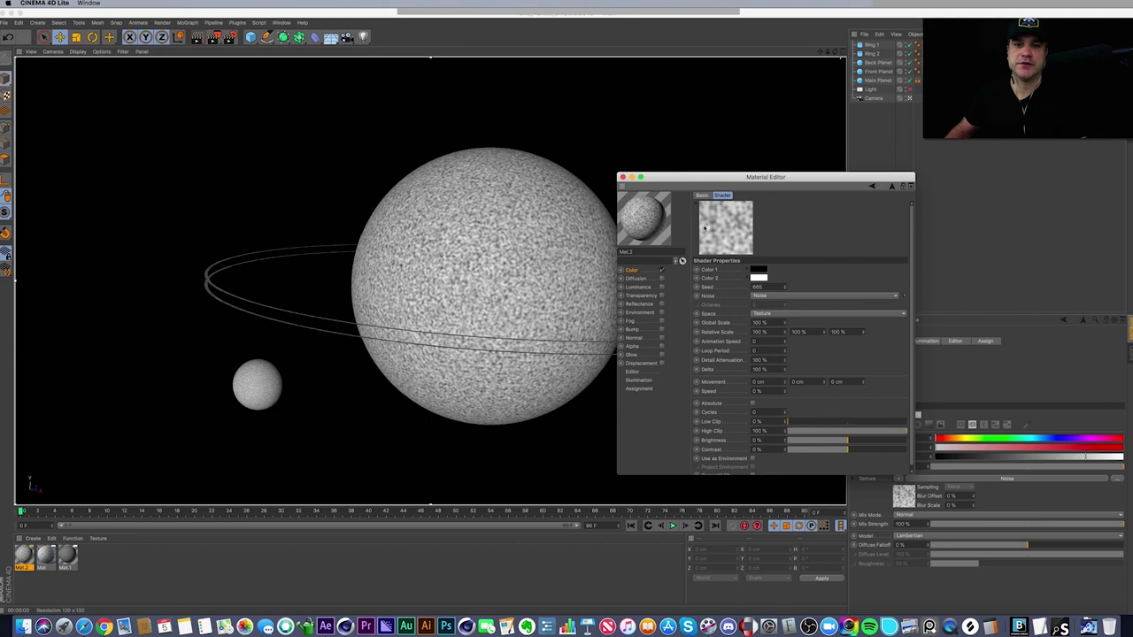
pyautogui.click(784, 326)
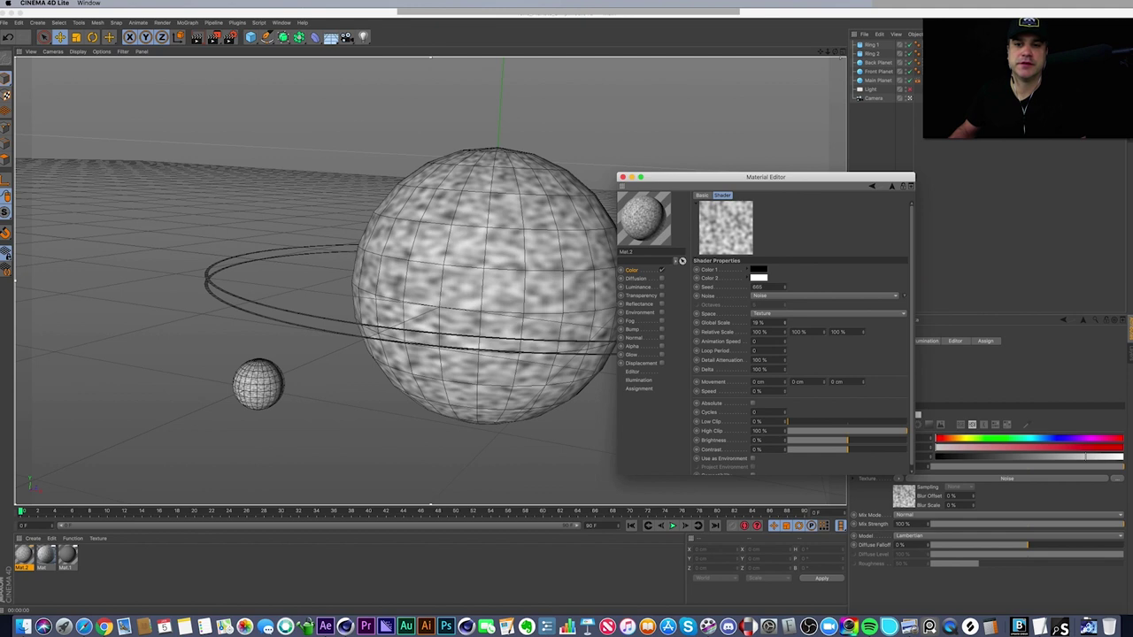
pyautogui.press('super+r')
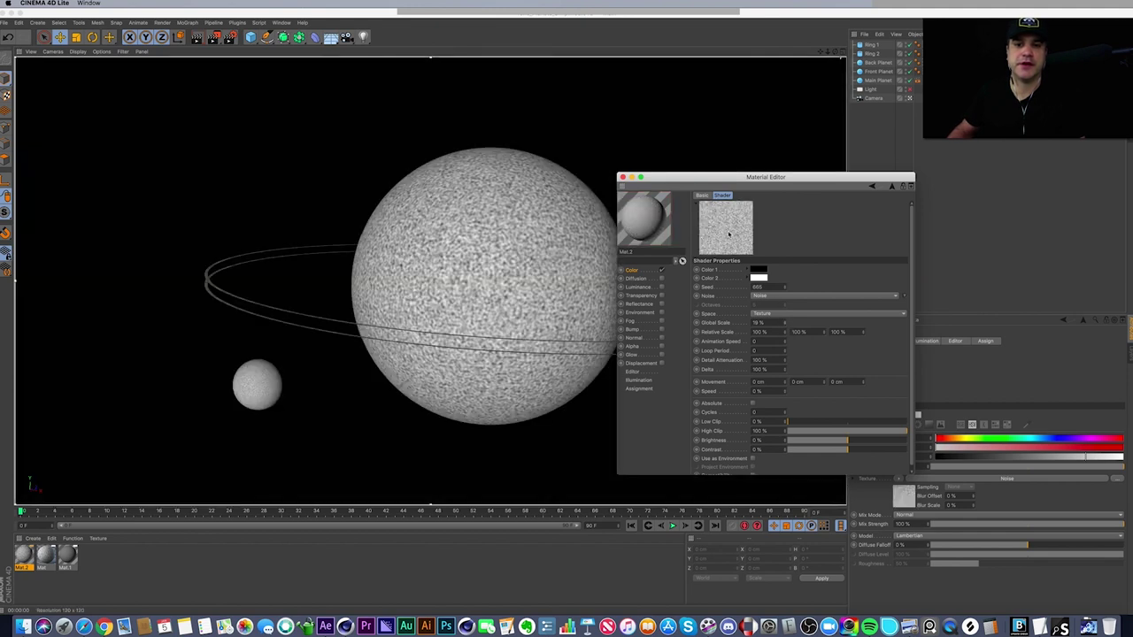
pyautogui.moveTo(764, 324); pyautogui.dragTo(734, 327)
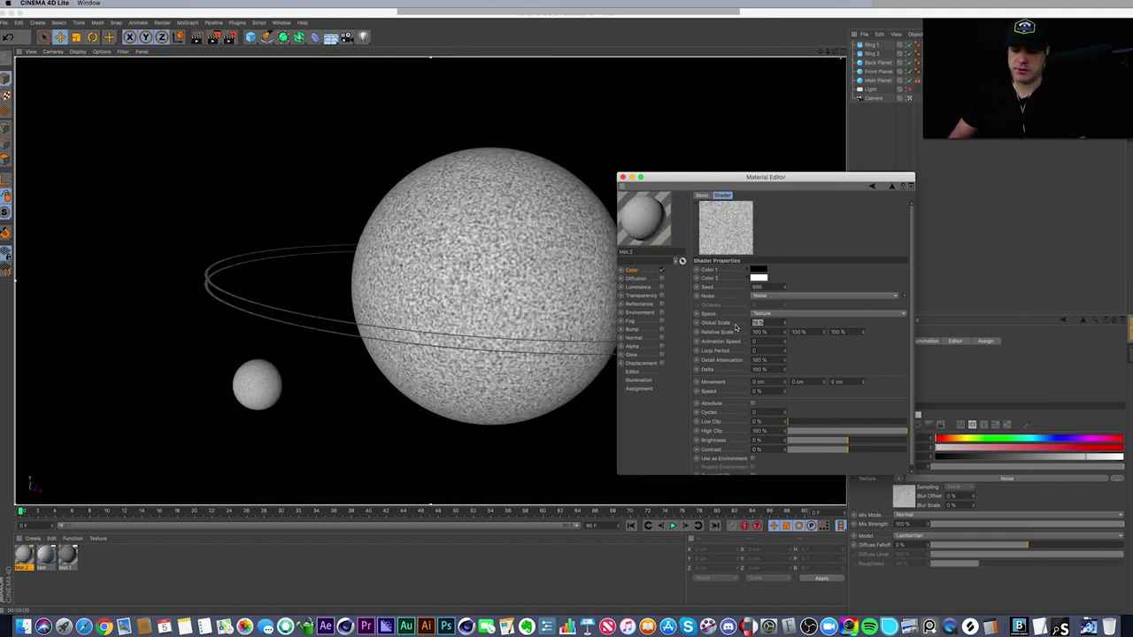
pyautogui.write('40')
pyautogui.press('Return')
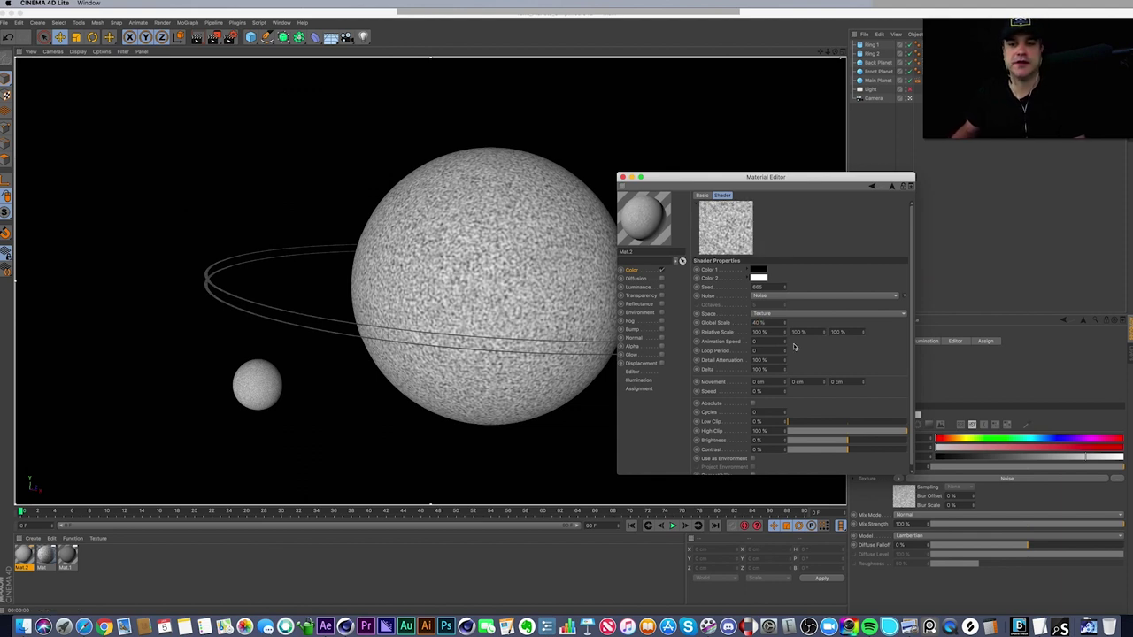
# - Compare the new material's noise scale with the Noise shader settings of the Mat material
pyautogui.moveTo(762, 323); pyautogui.dragTo(738, 324)
pyautogui.click(46, 558)
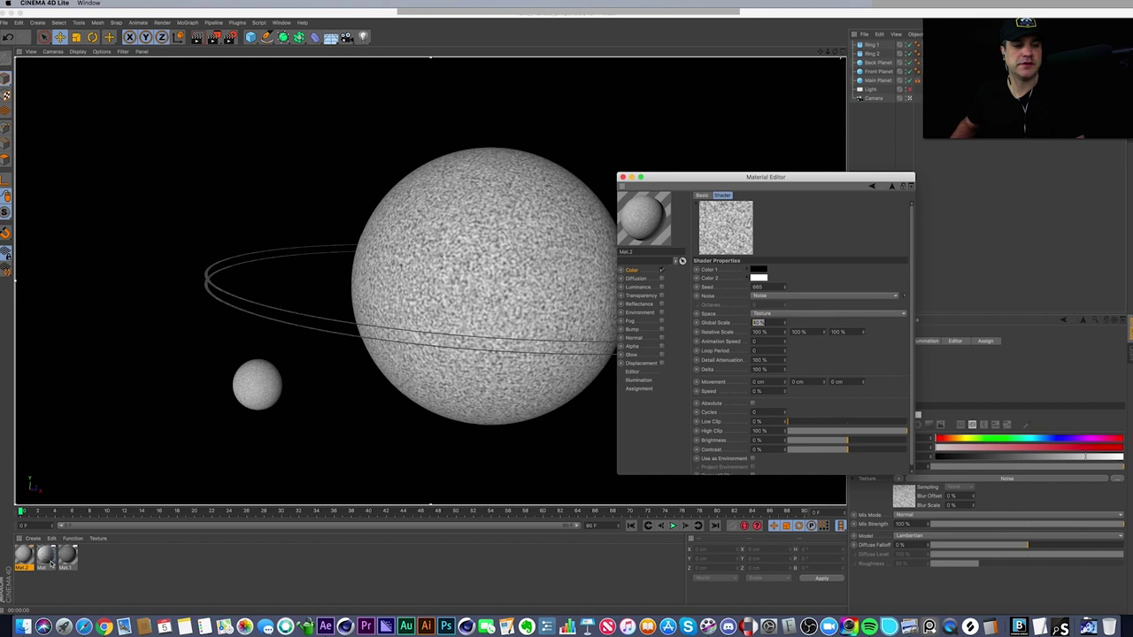
pyautogui.click(743, 294)
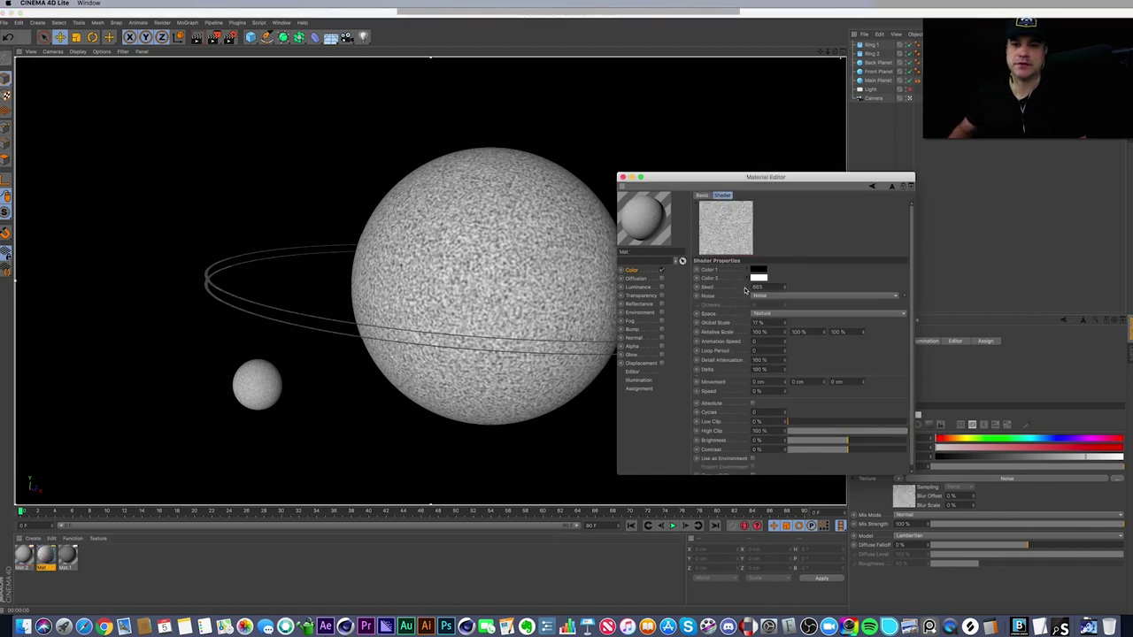
pyautogui.moveTo(759, 323); pyautogui.dragTo(734, 322)
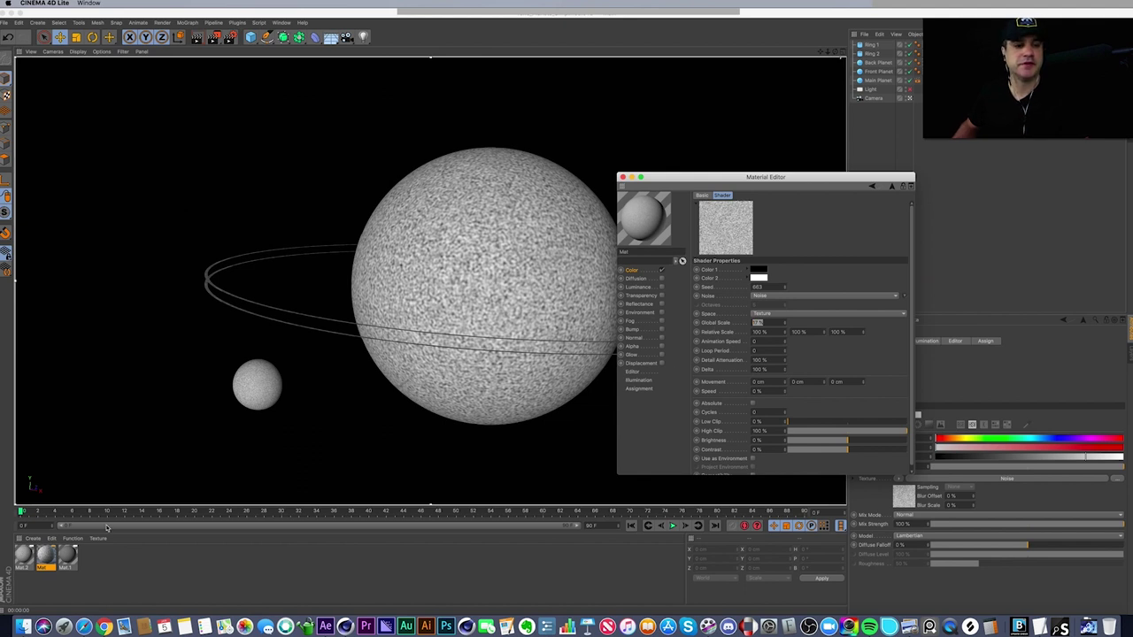
# - Apply the Mat material to the Main Planet and close the Material Editor
pyautogui.click(49, 558)
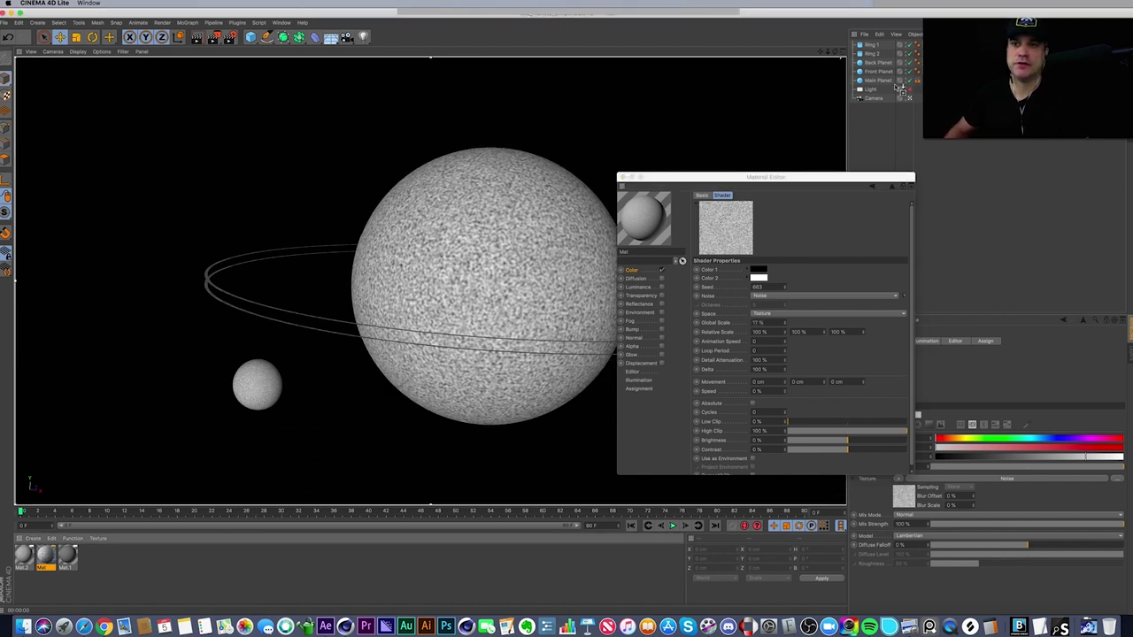
pyautogui.click(916, 62)
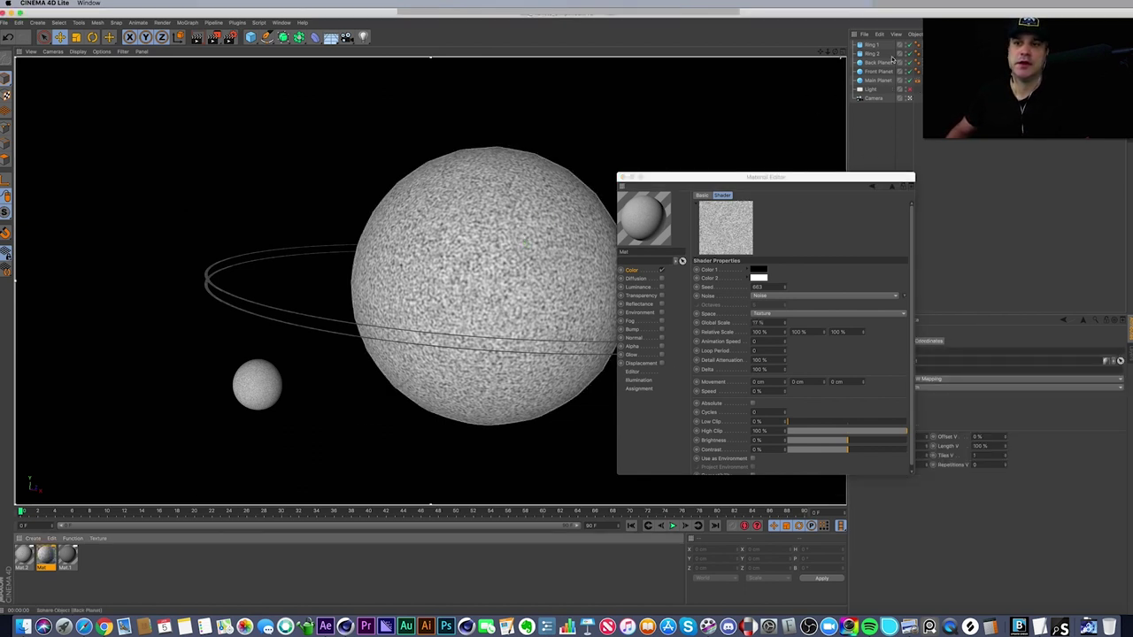
pyautogui.moveTo(766, 177); pyautogui.dragTo(888, 324)
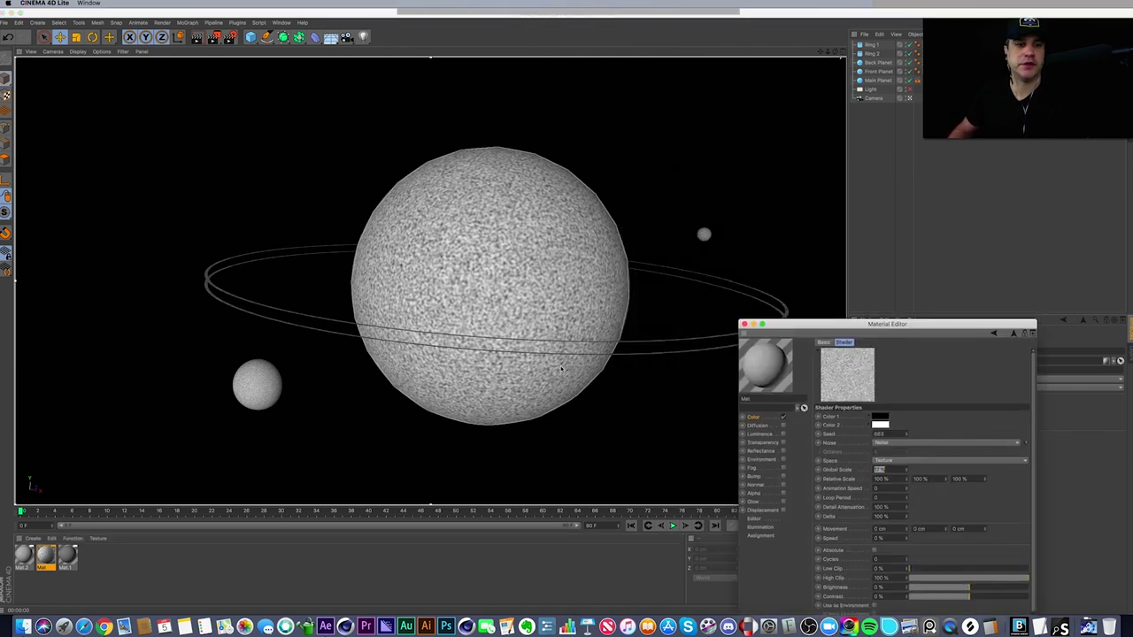
pyautogui.click(743, 324)
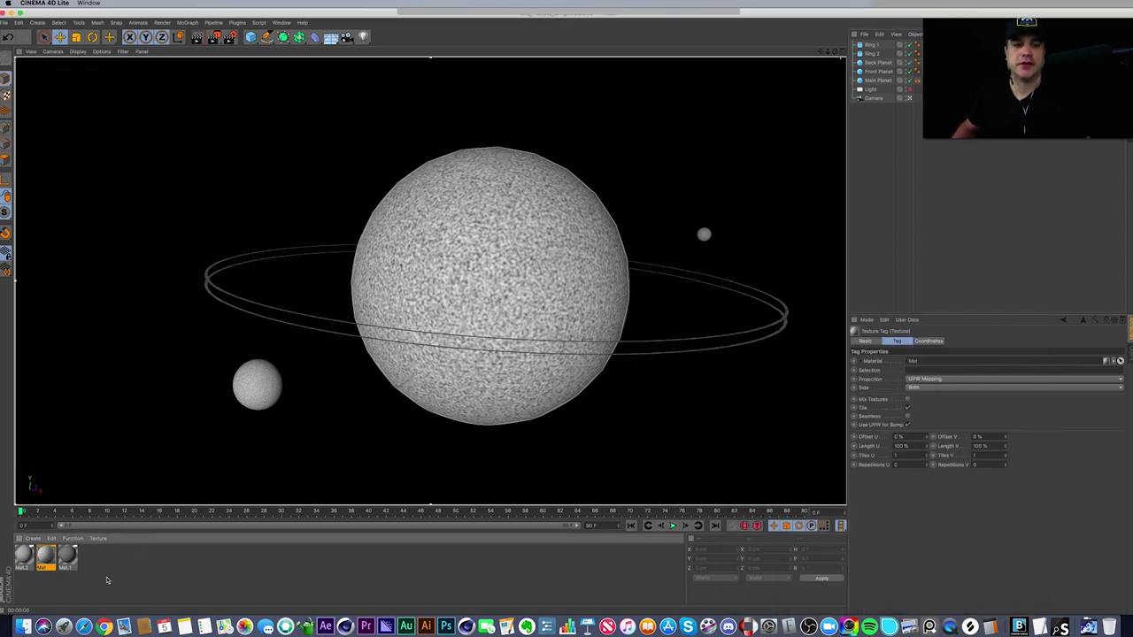
# - Delete the extra Mat.2 material and show the settings of Mat.1
pyautogui.click(23, 557)
pyautogui.press('BackSpace')
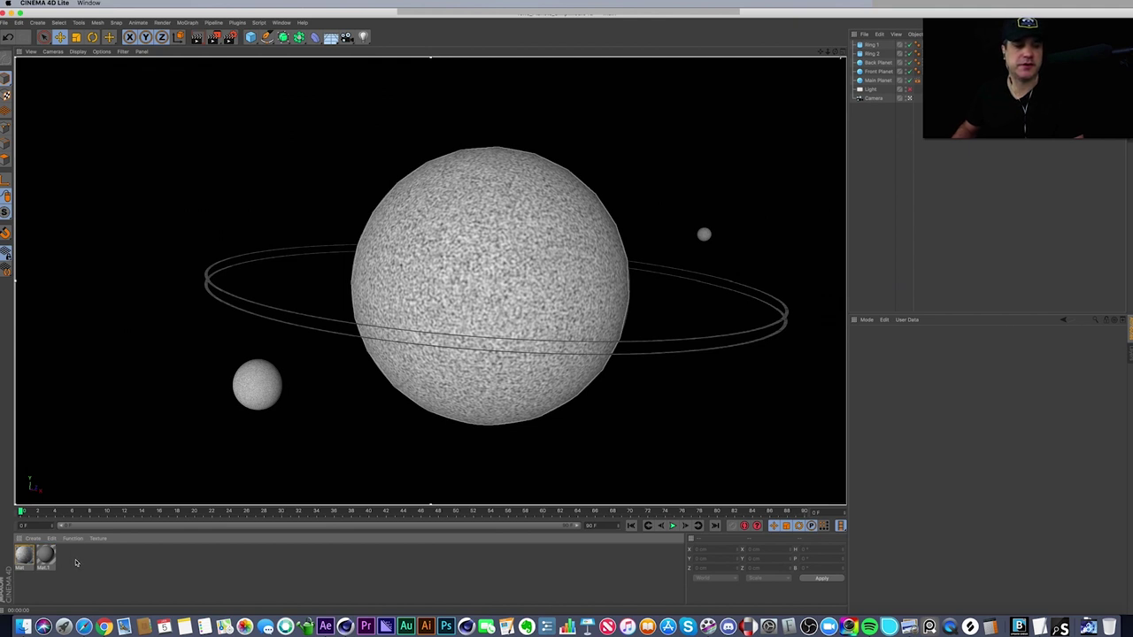
pyautogui.click(44, 558)
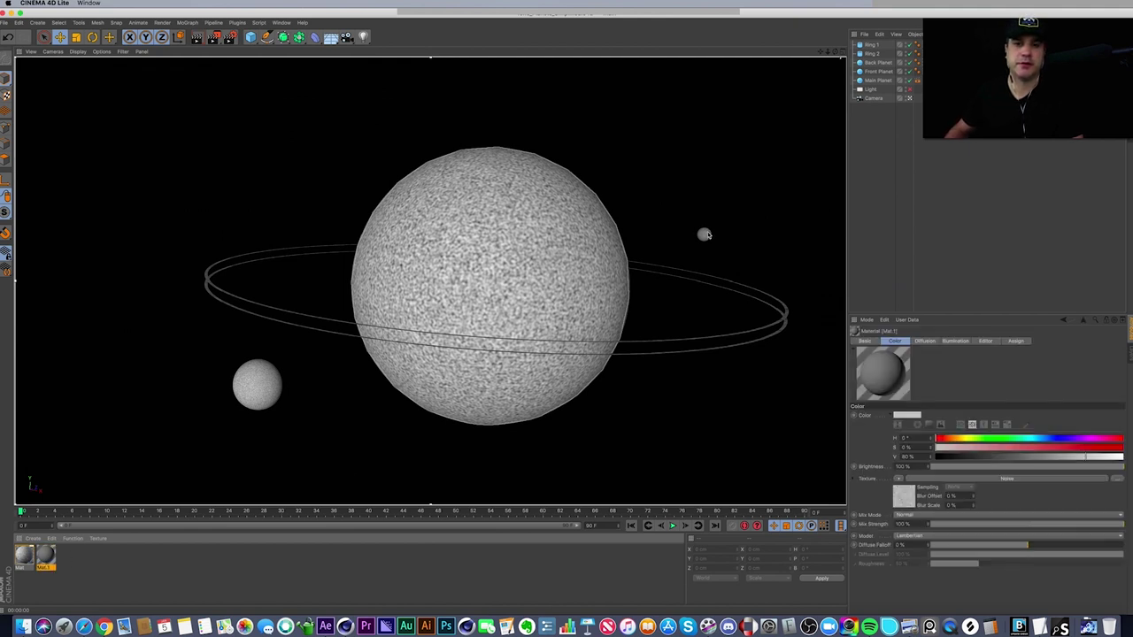
# - Add a second light and move it above and left of the main planet, to about X -364 cm, Y 514 cm
pyautogui.click(870, 91)
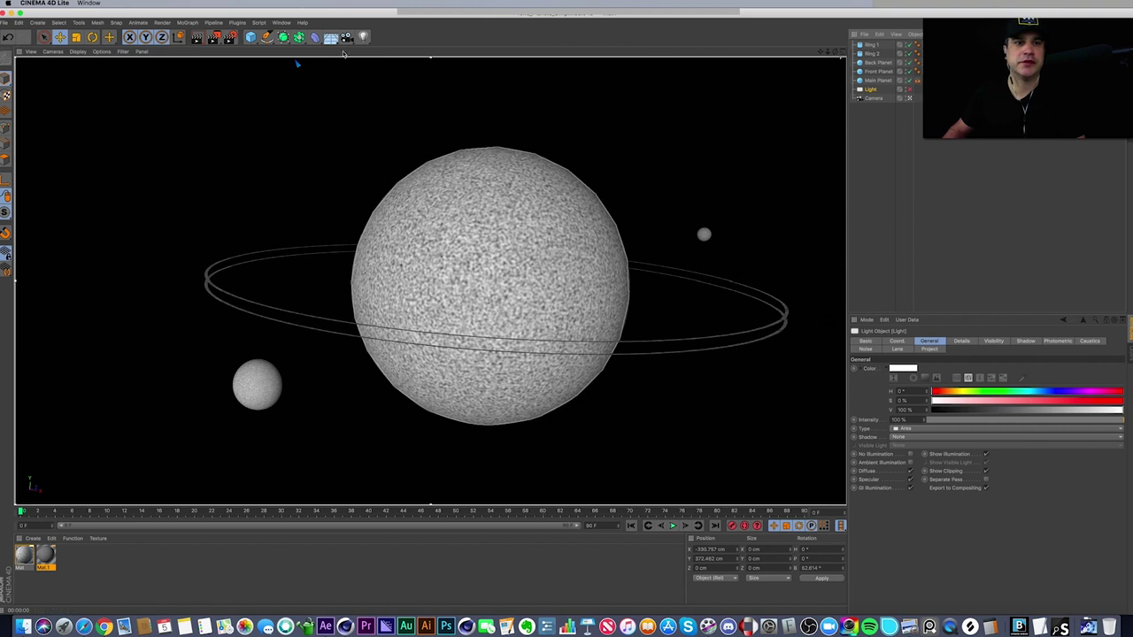
pyautogui.moveTo(364, 39); pyautogui.dragTo(441, 65)
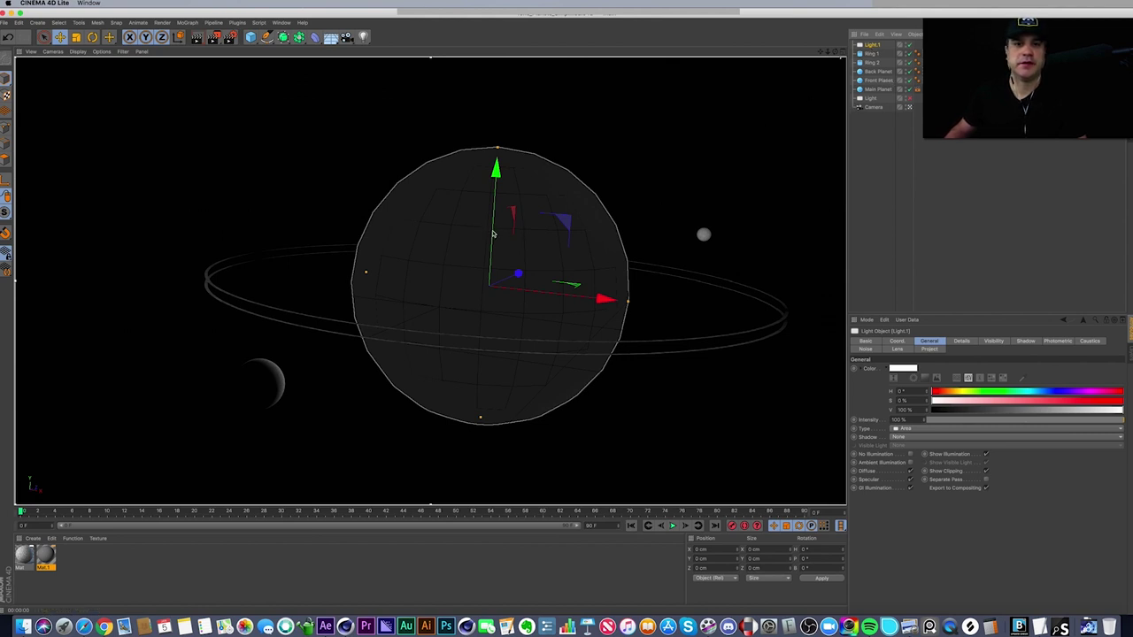
pyautogui.moveTo(493, 234); pyautogui.dragTo(514, 55)
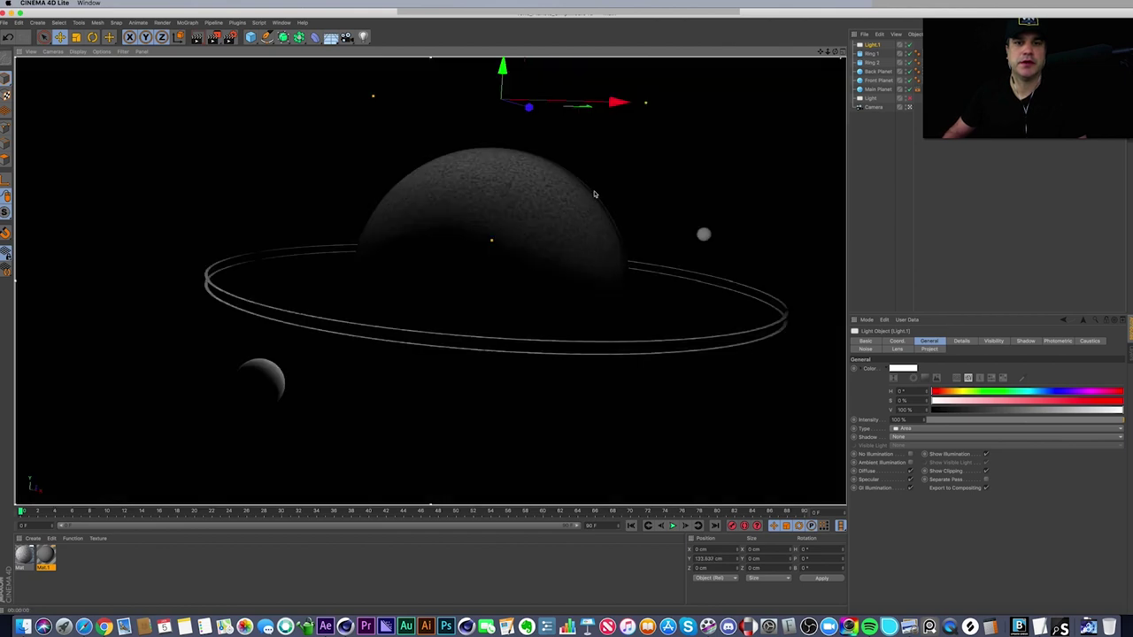
pyautogui.moveTo(617, 103)
pyautogui.mouseDown()
pyautogui.moveTo(102, 78)
pyautogui.moveTo(100, 31)
pyautogui.moveTo(100, 99)
pyautogui.moveTo(100, 34)
pyautogui.mouseUp()
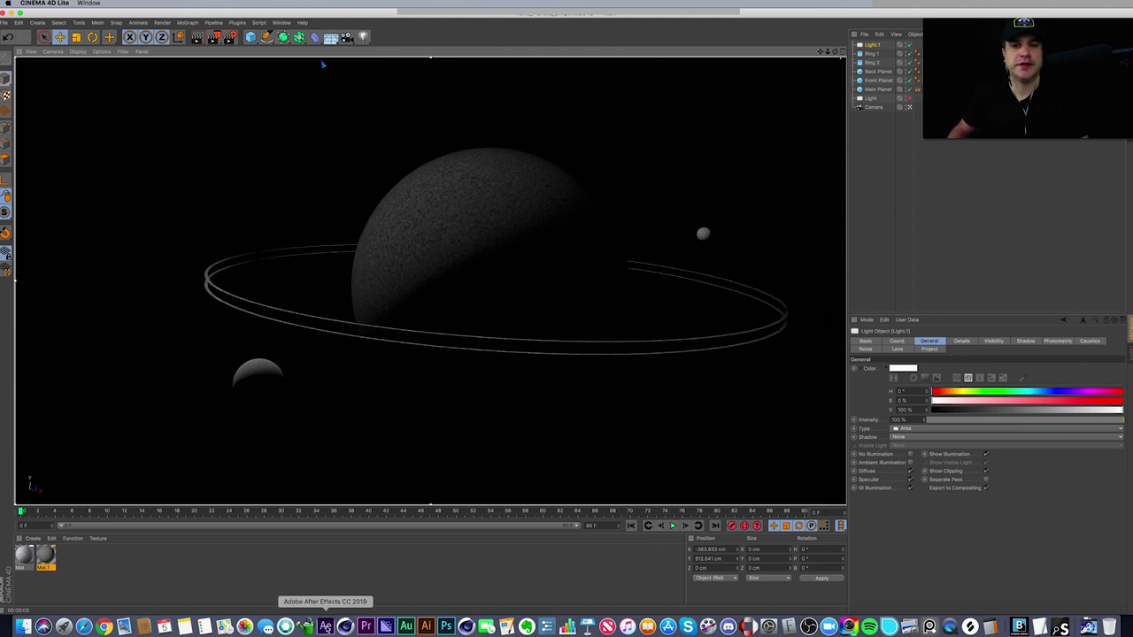
# - Check the Tone_Planets composition in After Effects, then return to Cinema 4D and show the Mat material's settings
pyautogui.click(325, 627)
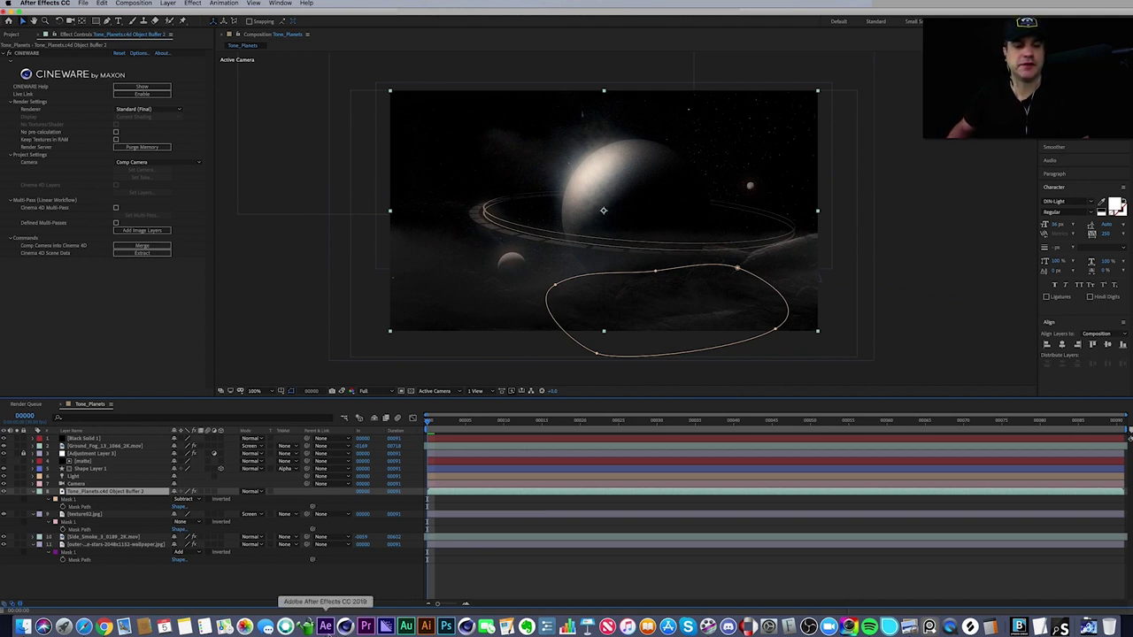
pyautogui.click(344, 625)
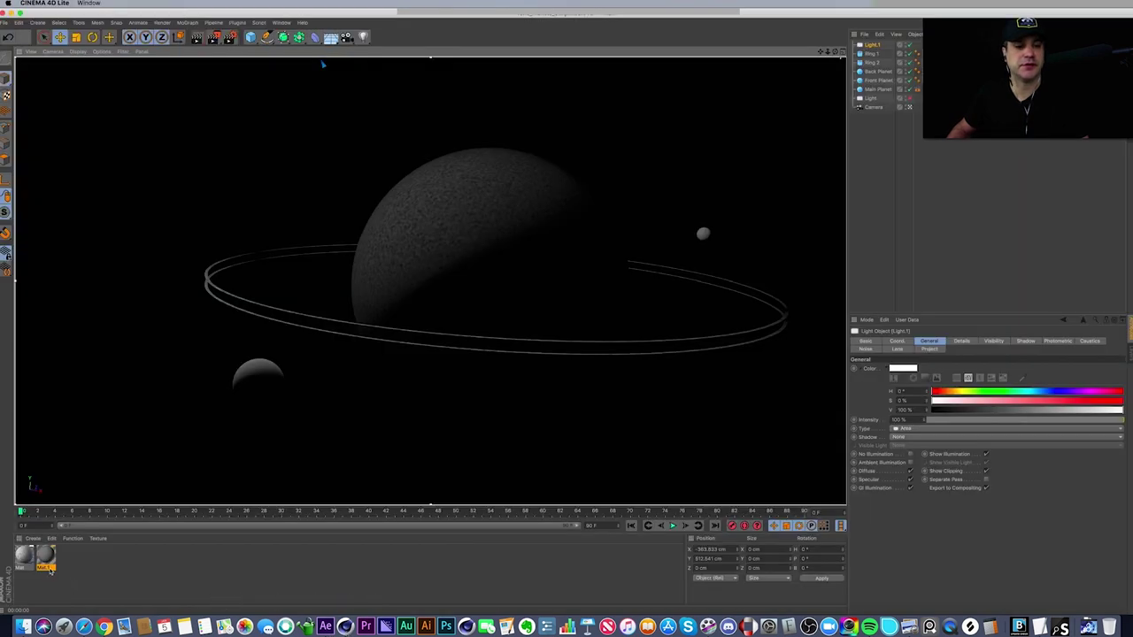
pyautogui.click(23, 555)
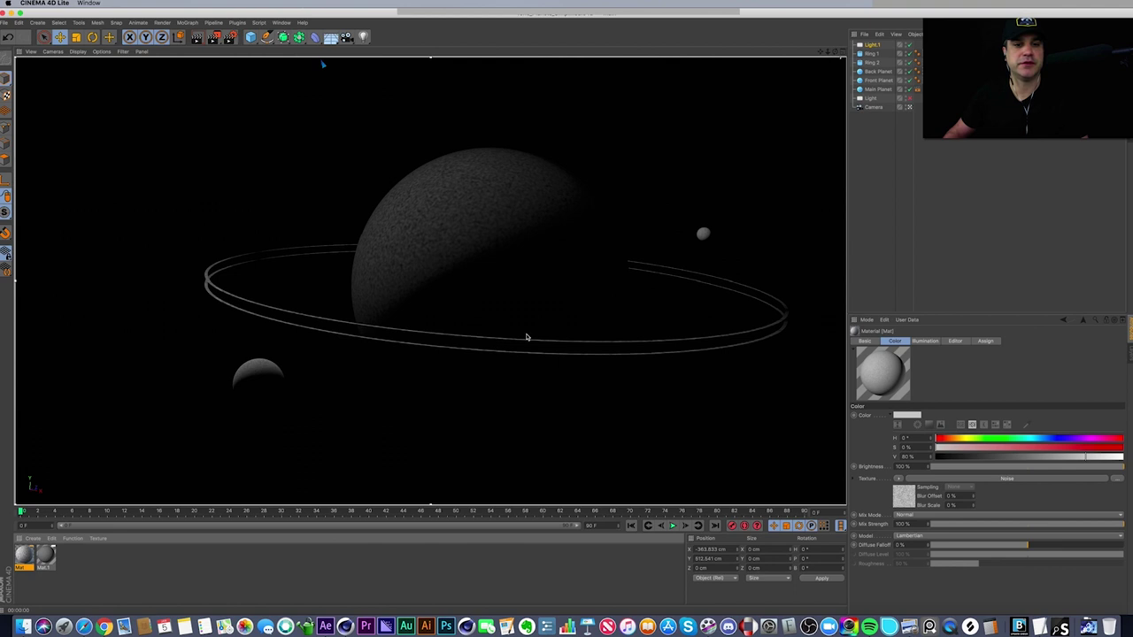
# - Try the Mat material on the small Back Planet and check the composition in After Effects, returning to Cinema 4D
pyautogui.moveTo(28, 557); pyautogui.dragTo(705, 236)
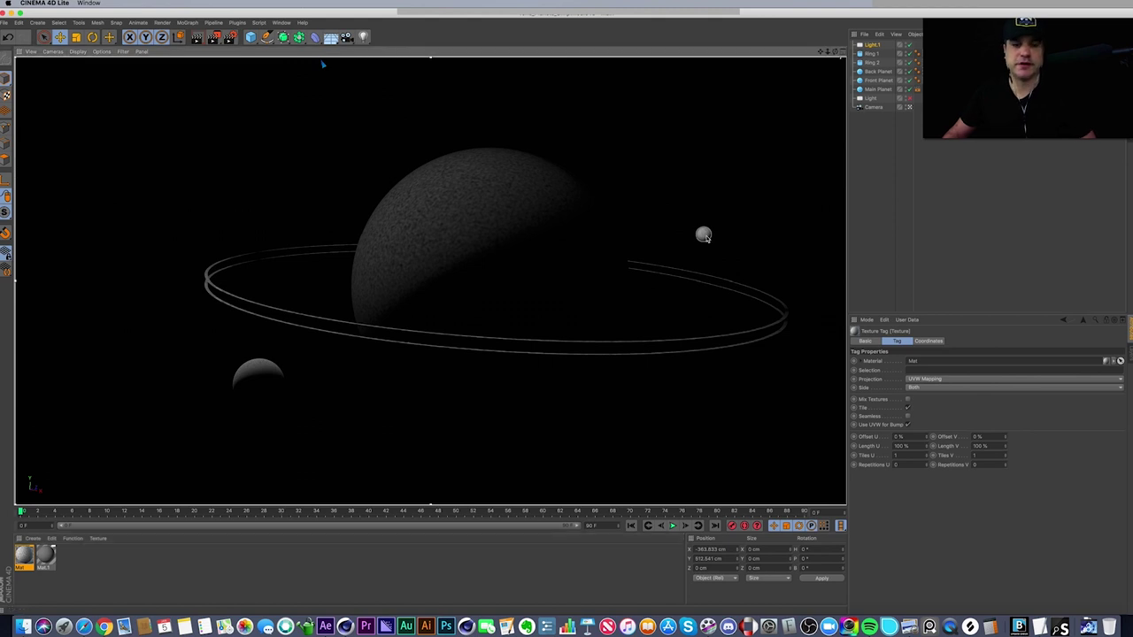
pyautogui.click(325, 626)
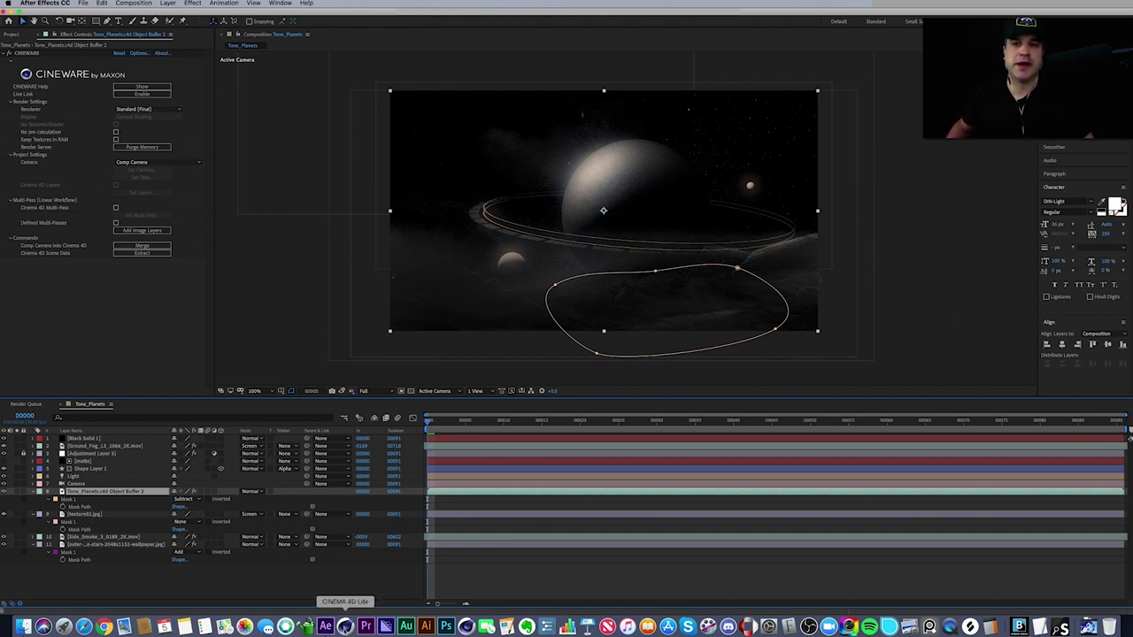
pyautogui.click(345, 627)
# - Apply the Mat.1 material to the small Back Planet and inspect its Diffusion settings in the Material Editor
pyautogui.moveTo(45, 556); pyautogui.dragTo(705, 237)
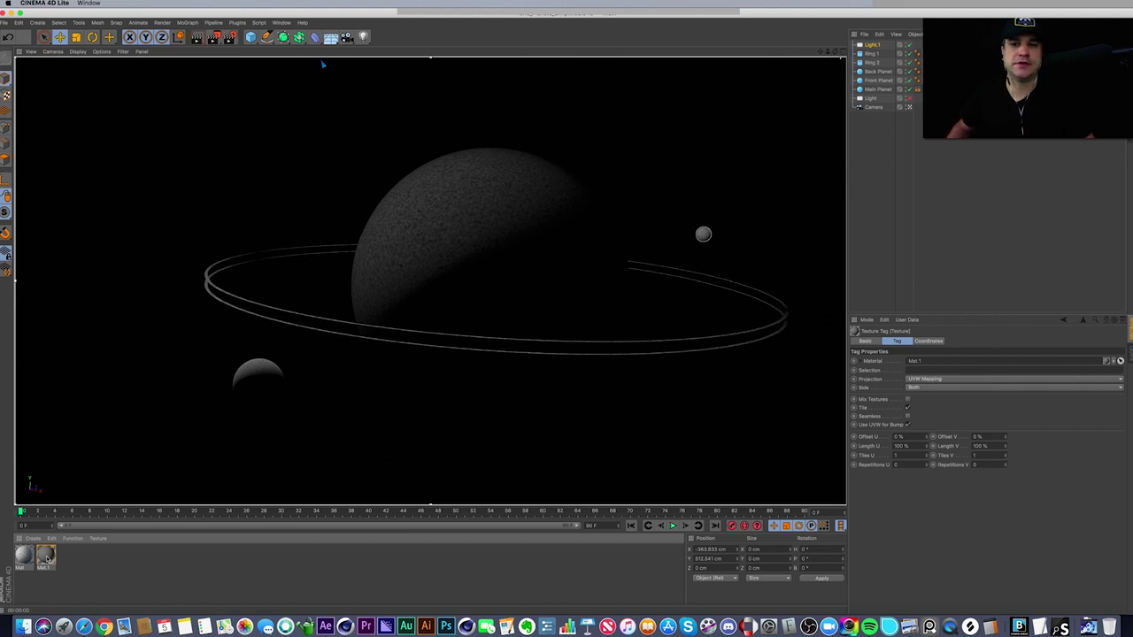
pyautogui.doubleClick(45, 556)
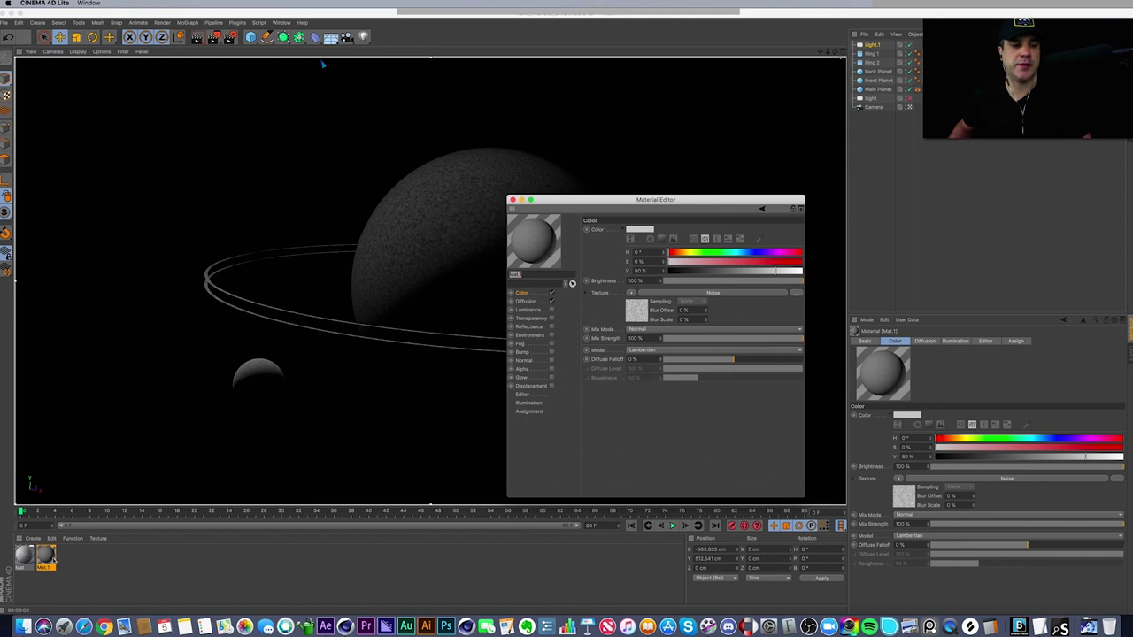
pyautogui.click(539, 302)
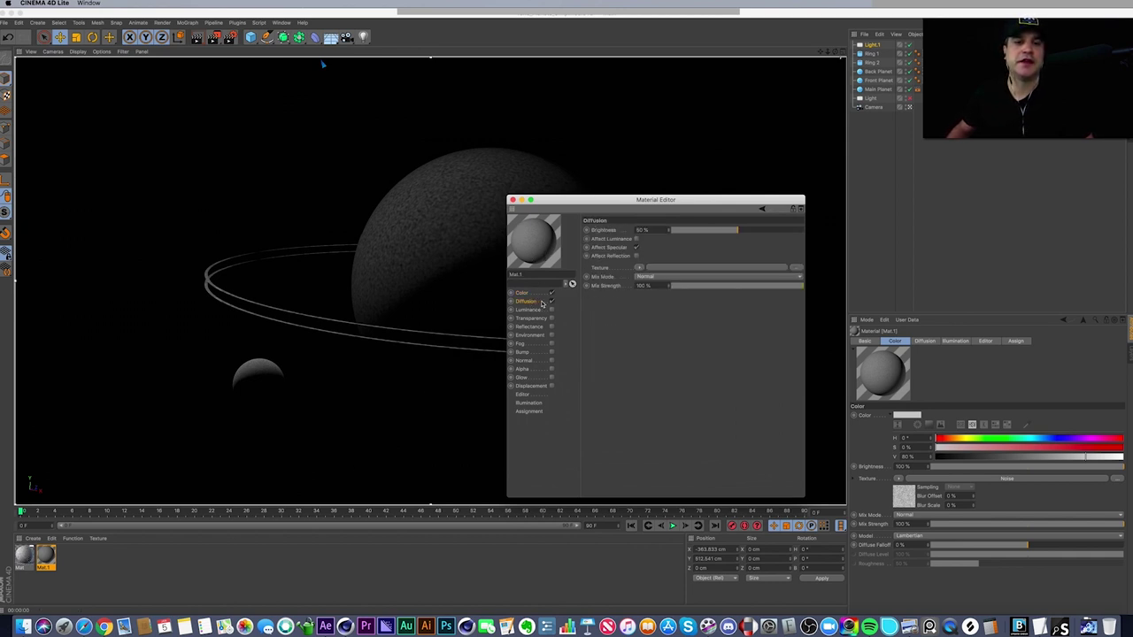
pyautogui.moveTo(737, 231); pyautogui.dragTo(734, 285)
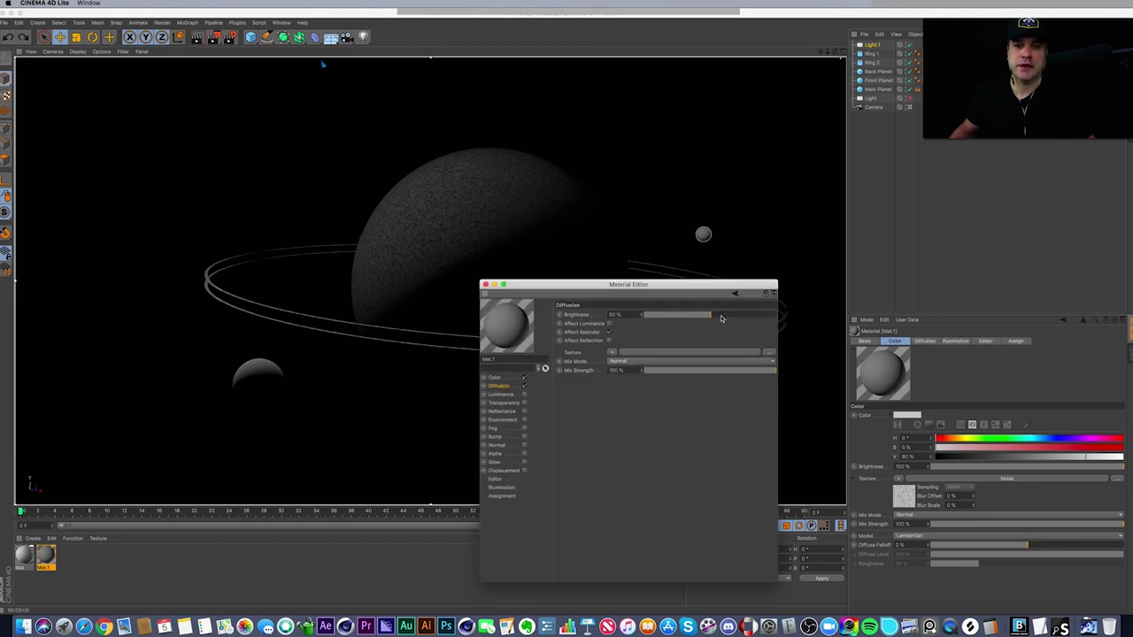
pyautogui.moveTo(777, 316); pyautogui.dragTo(710, 326)
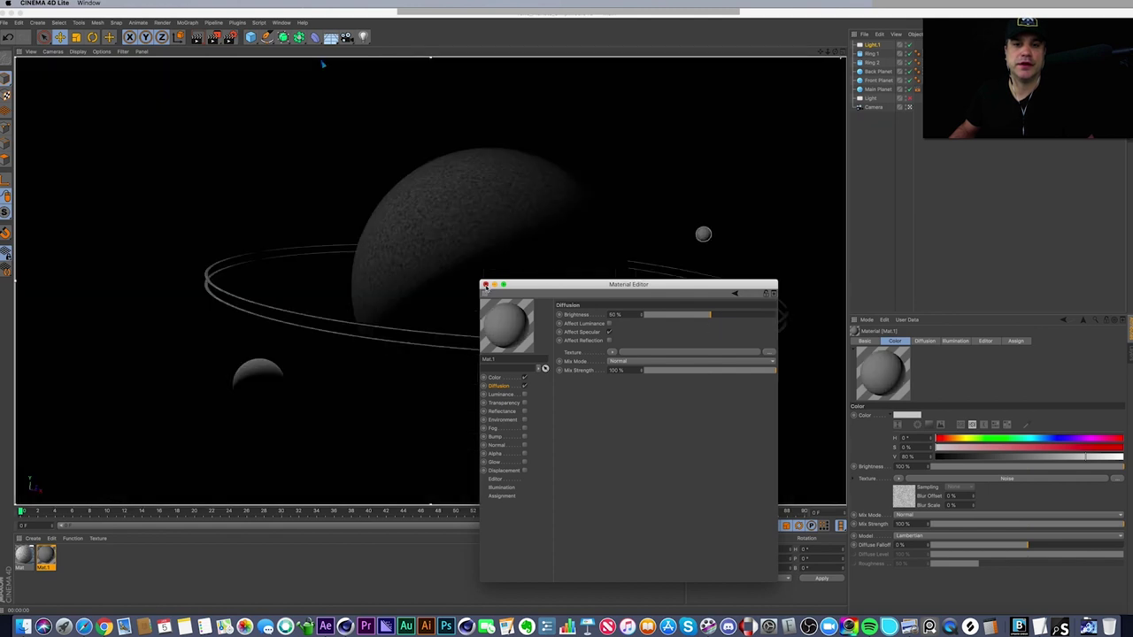
pyautogui.click(485, 285)
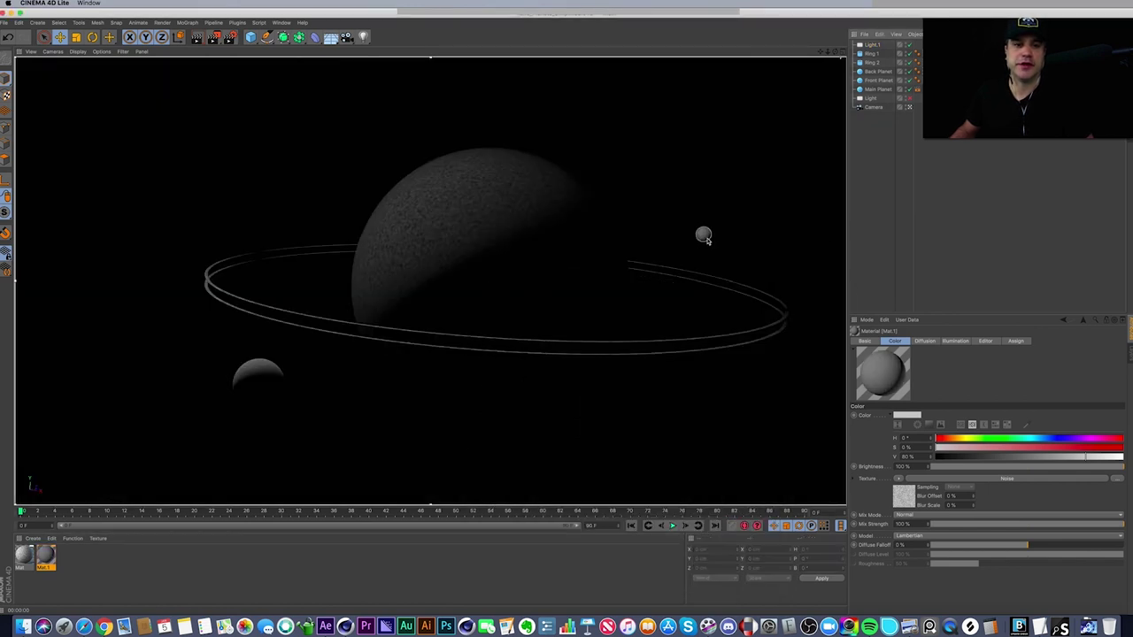
pyautogui.click(703, 235)
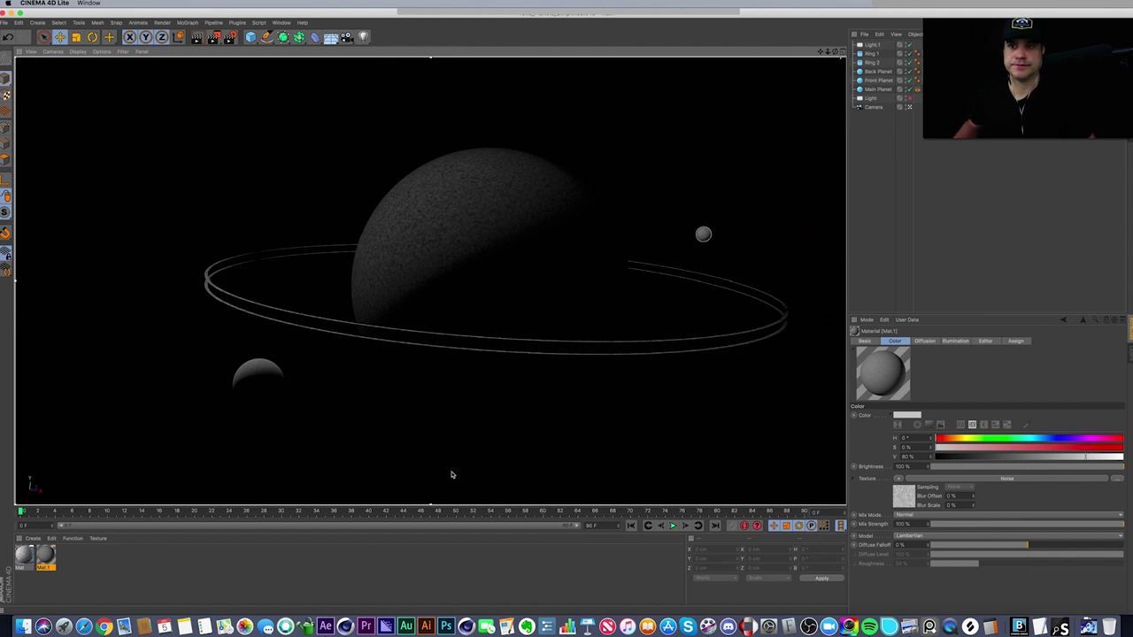
# - Set Mat.1's diffusion brightness to 35% and compare the Back Planet in After Effects, returning to Cinema 4D
pyautogui.click(326, 626)
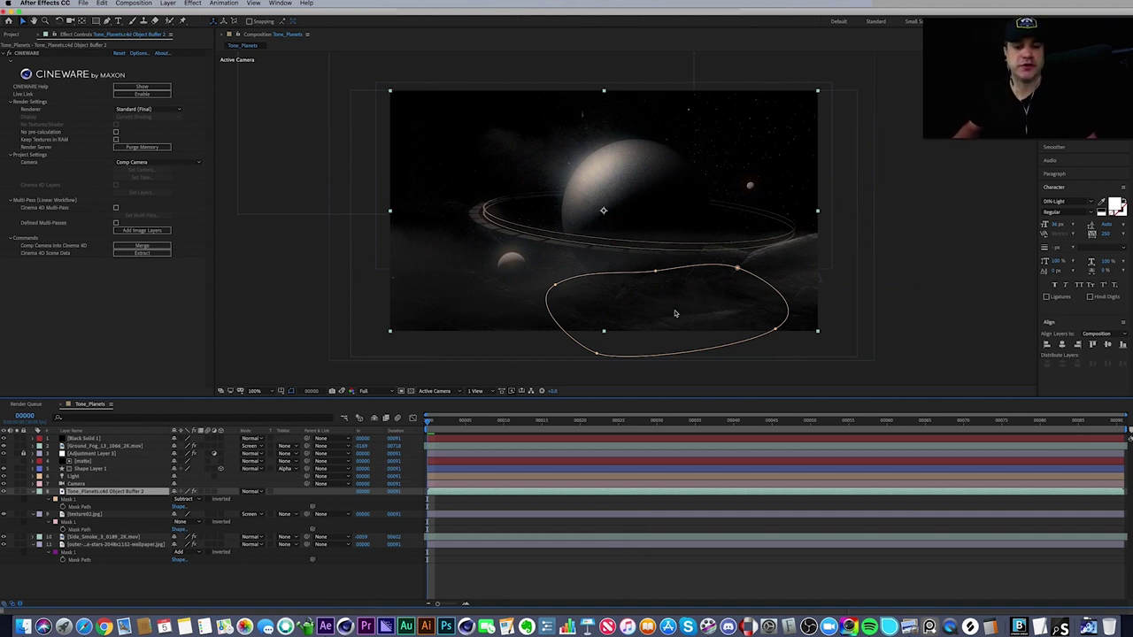
pyautogui.click(345, 626)
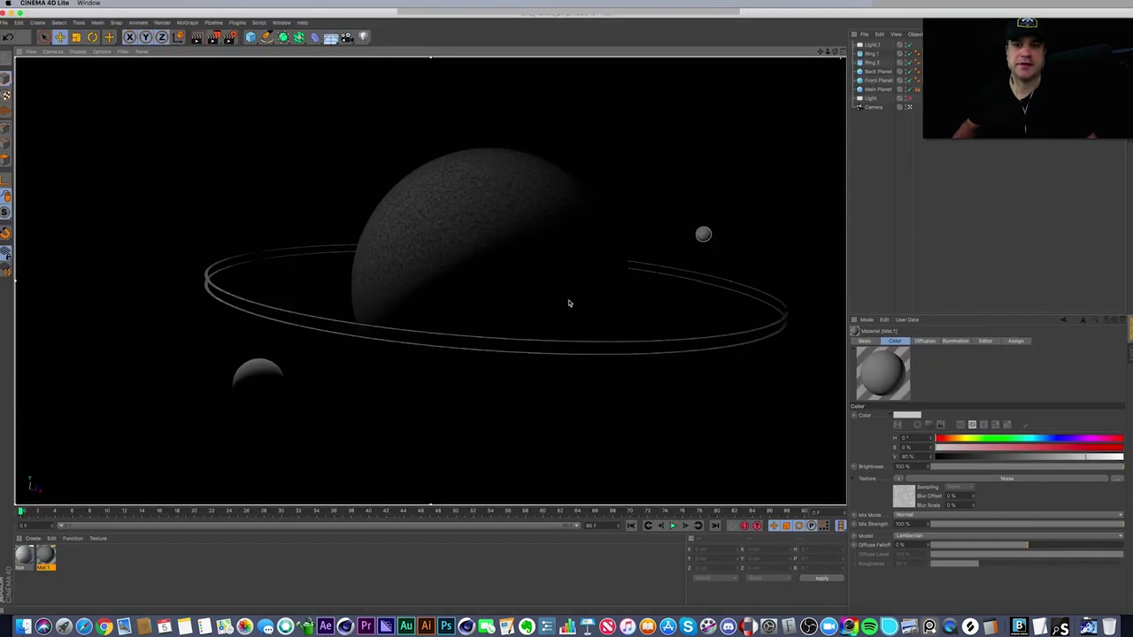
pyautogui.doubleClick(44, 556)
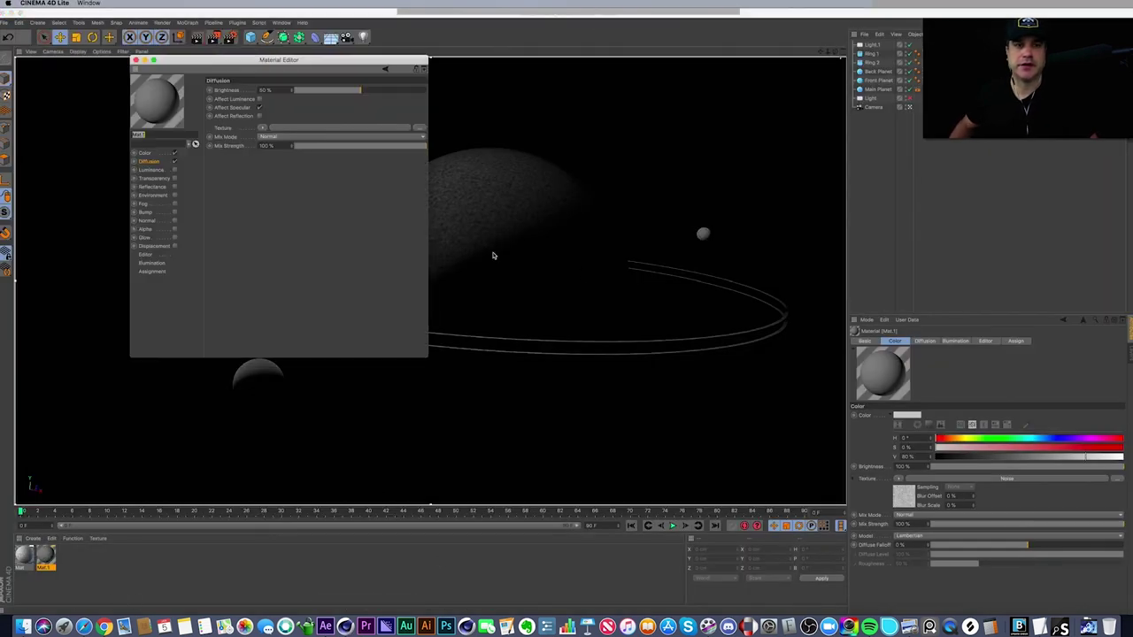
pyautogui.click(342, 91)
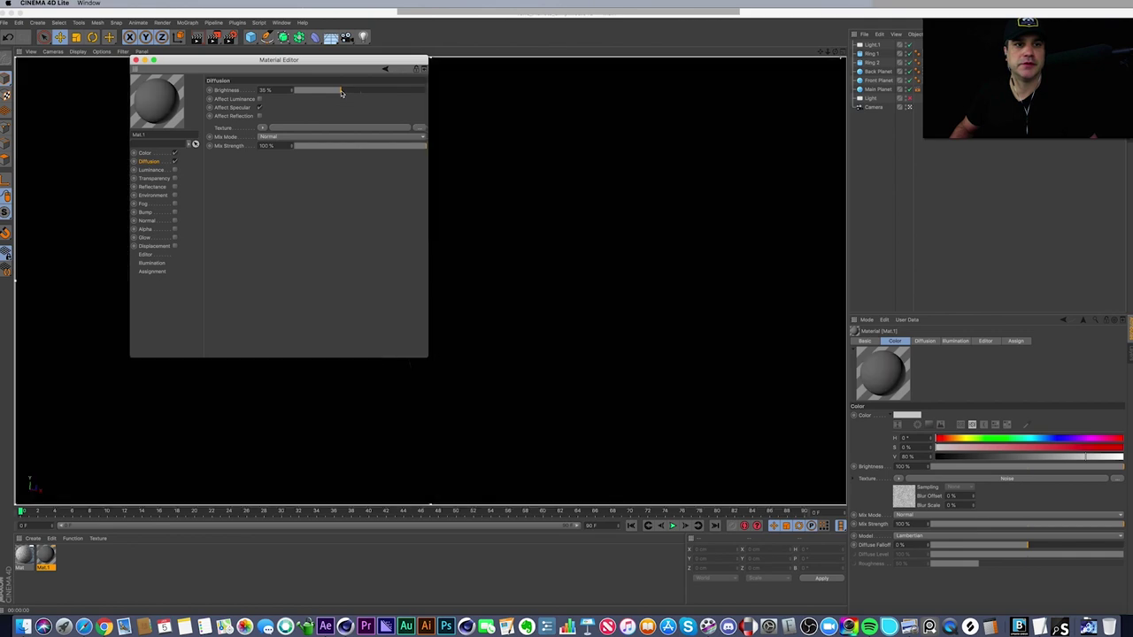
pyautogui.click(136, 59)
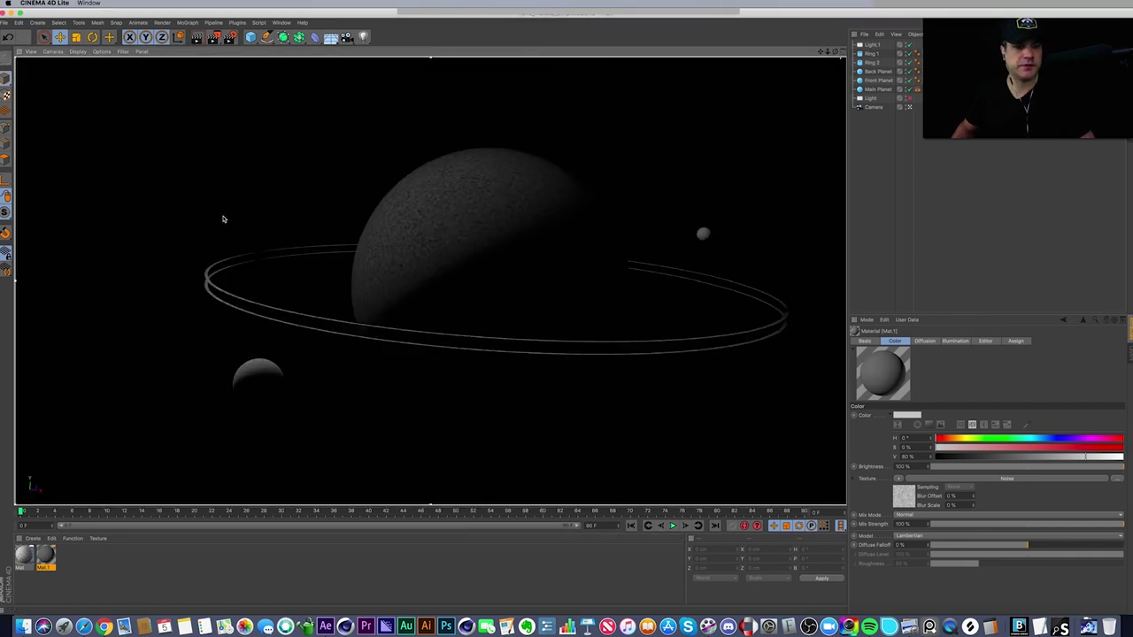
pyautogui.click(325, 627)
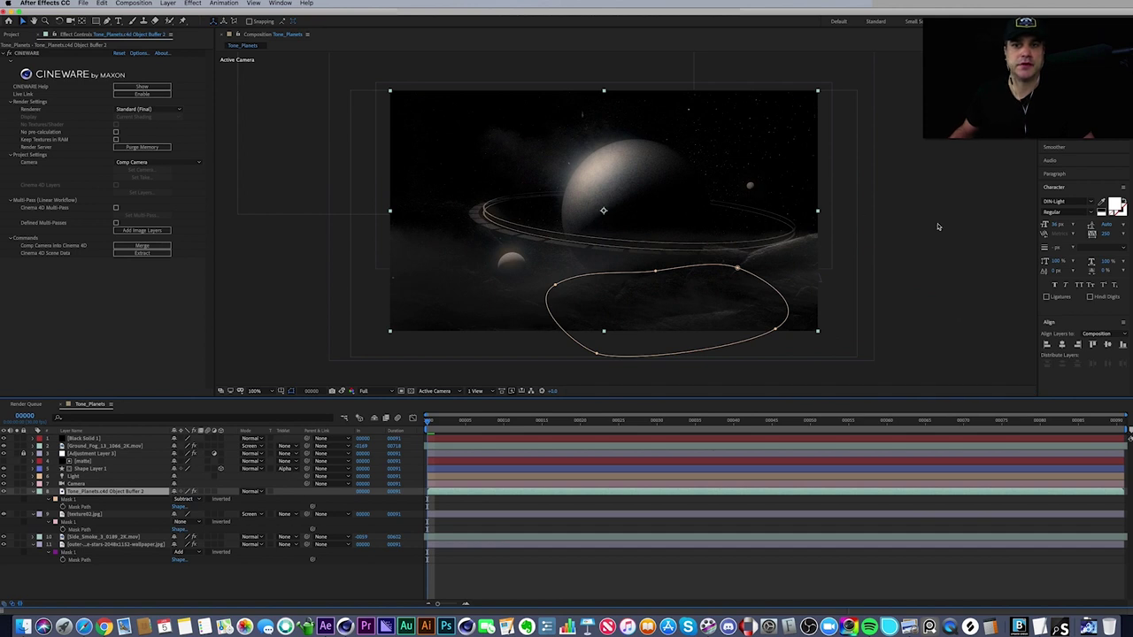
pyautogui.click(867, 592)
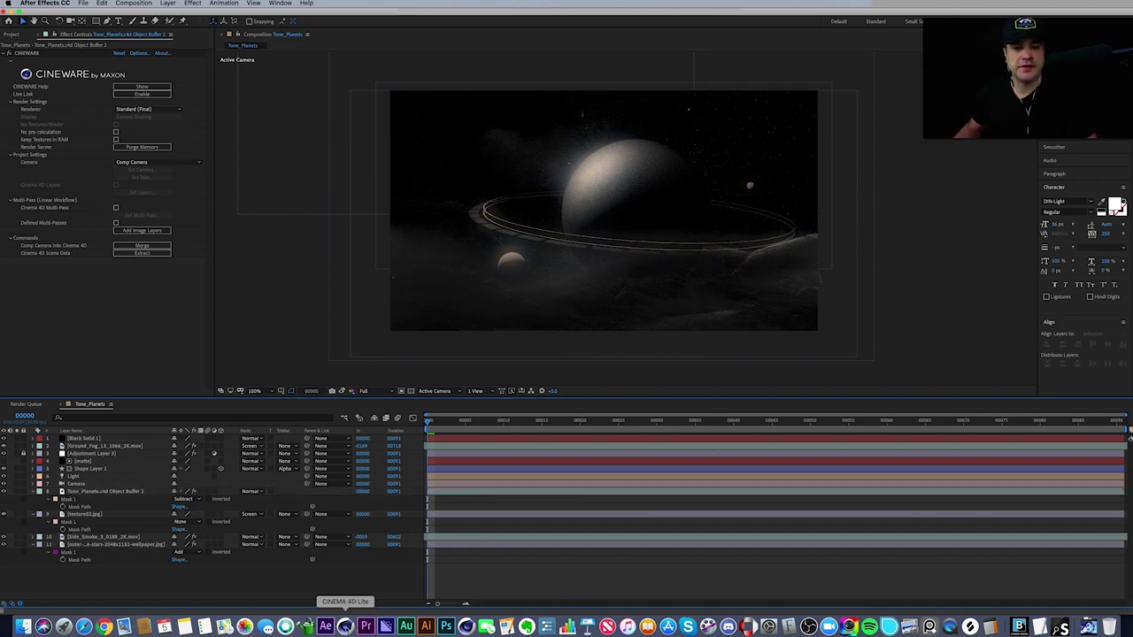
pyautogui.click(345, 627)
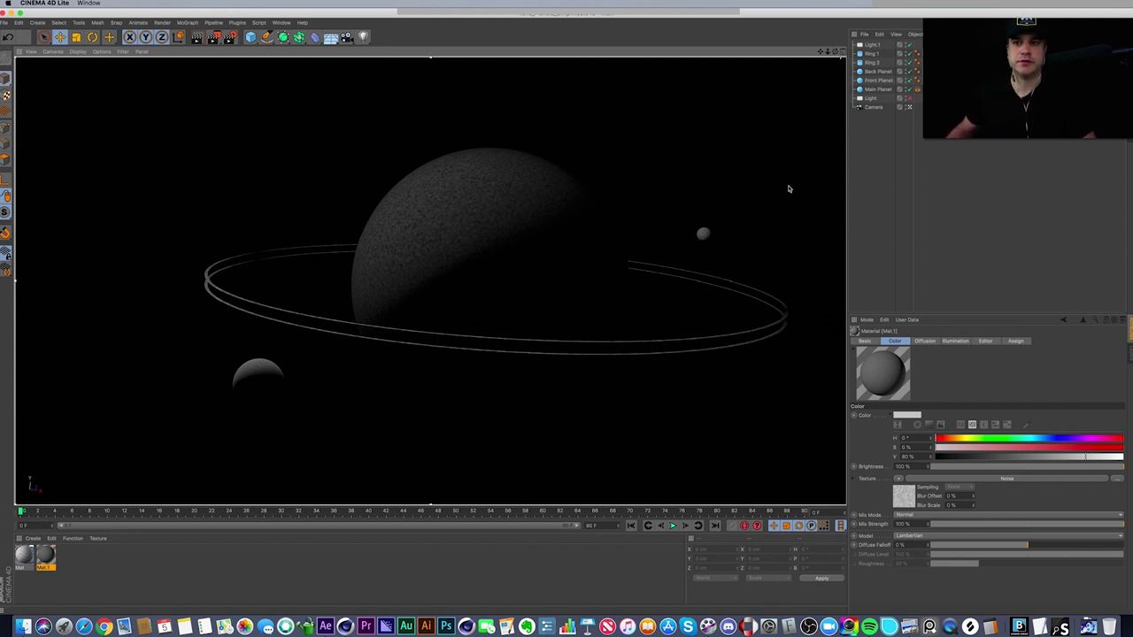
# - Disable the added Light.1 and enable the original Light in its place
pyautogui.click(871, 45)
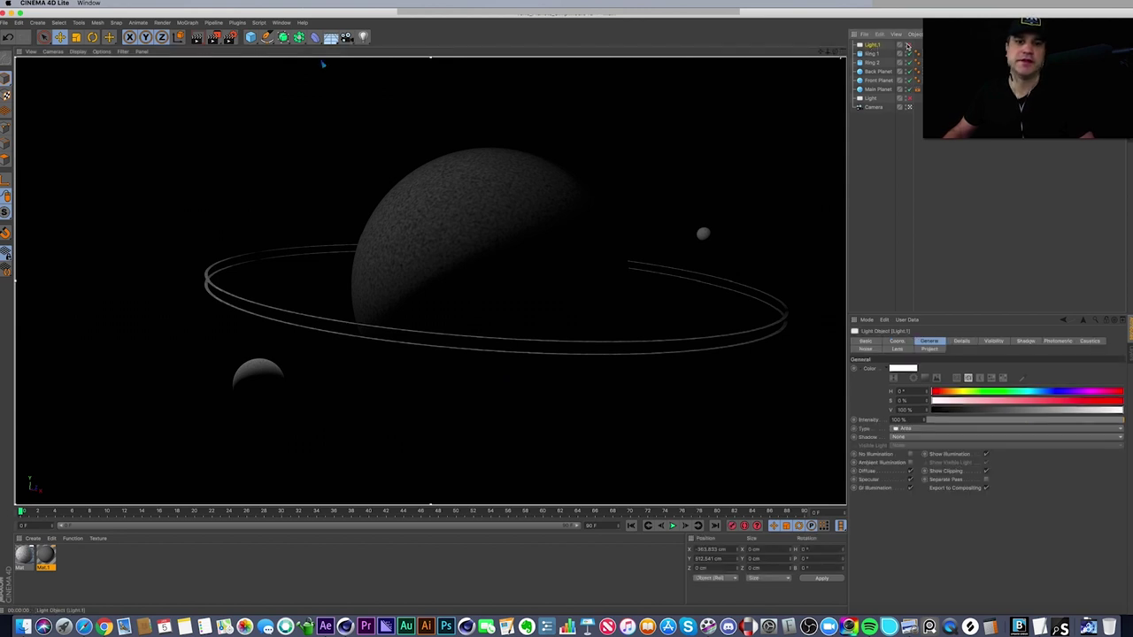
pyautogui.click(908, 45)
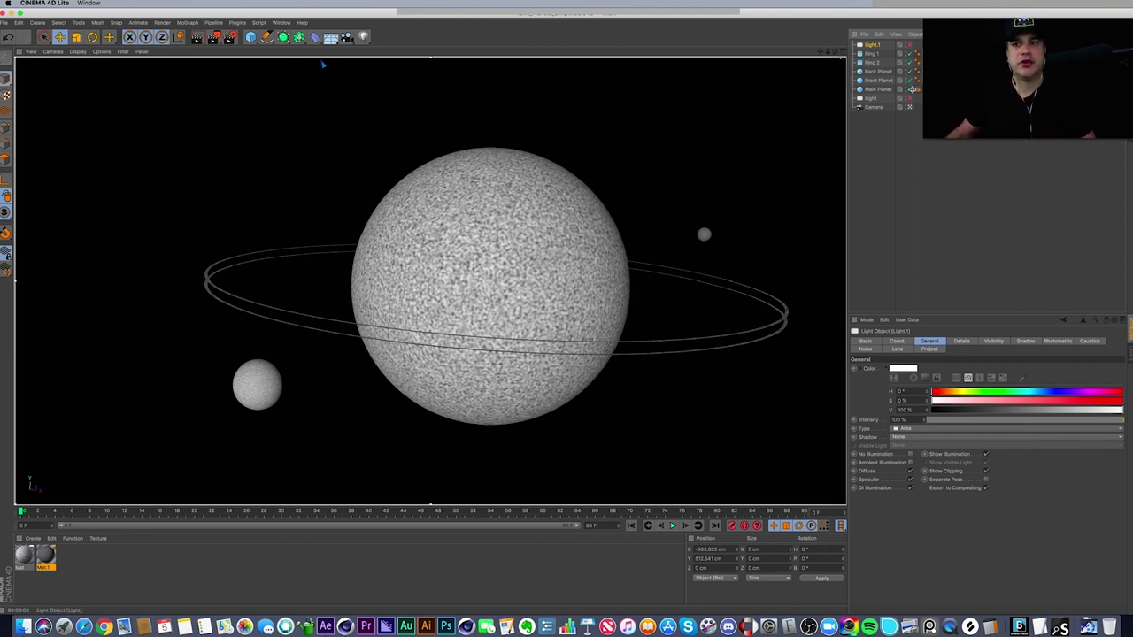
pyautogui.click(911, 46)
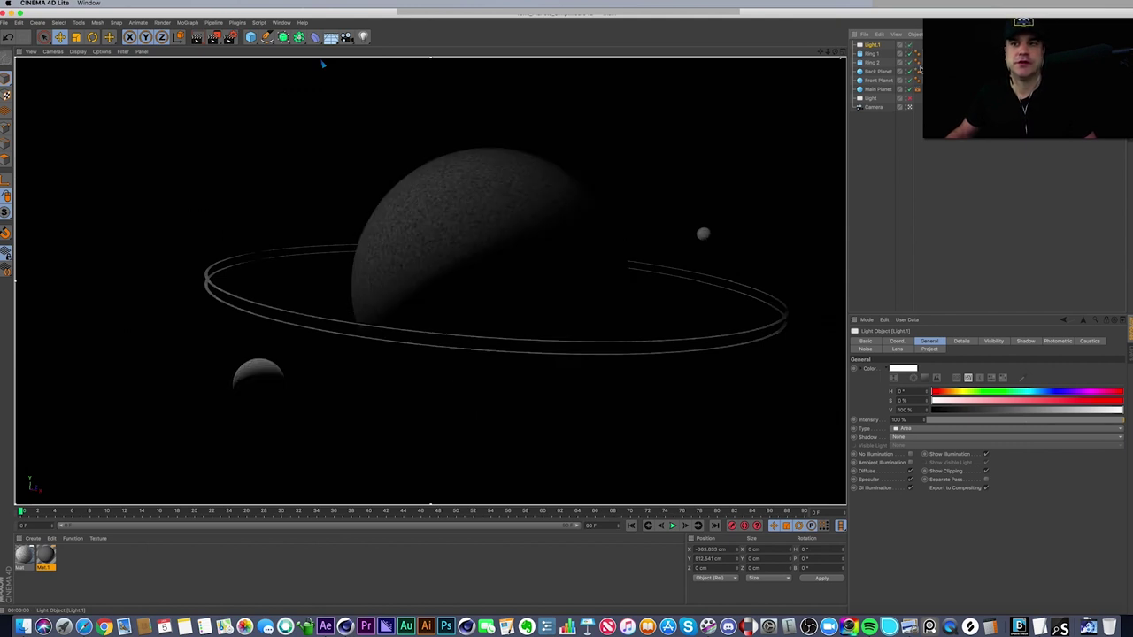
pyautogui.click(909, 99)
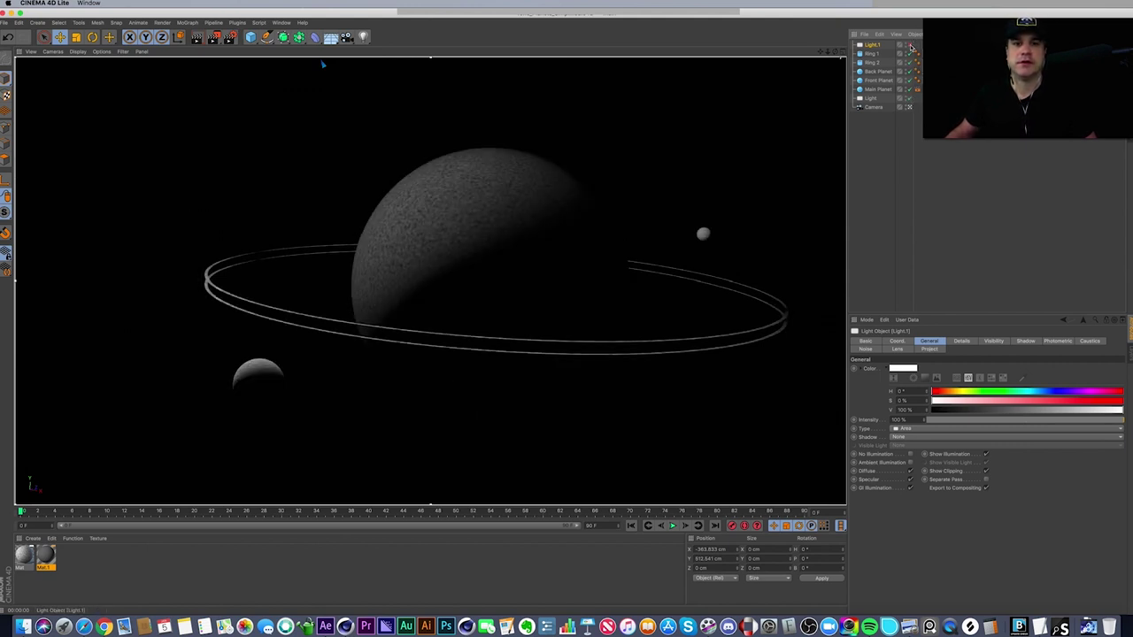
pyautogui.click(912, 46)
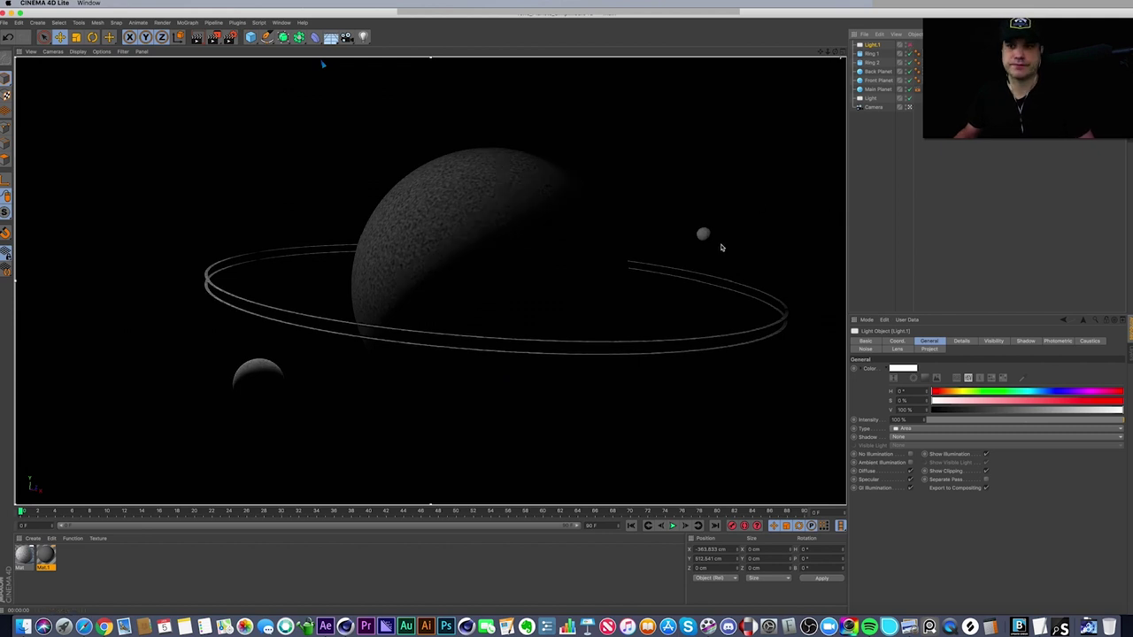
# - Switch to After Effects and solo the Tone_Planets.c4d Object Buffer 2 layer together with Shape Layer 1
pyautogui.click(326, 627)
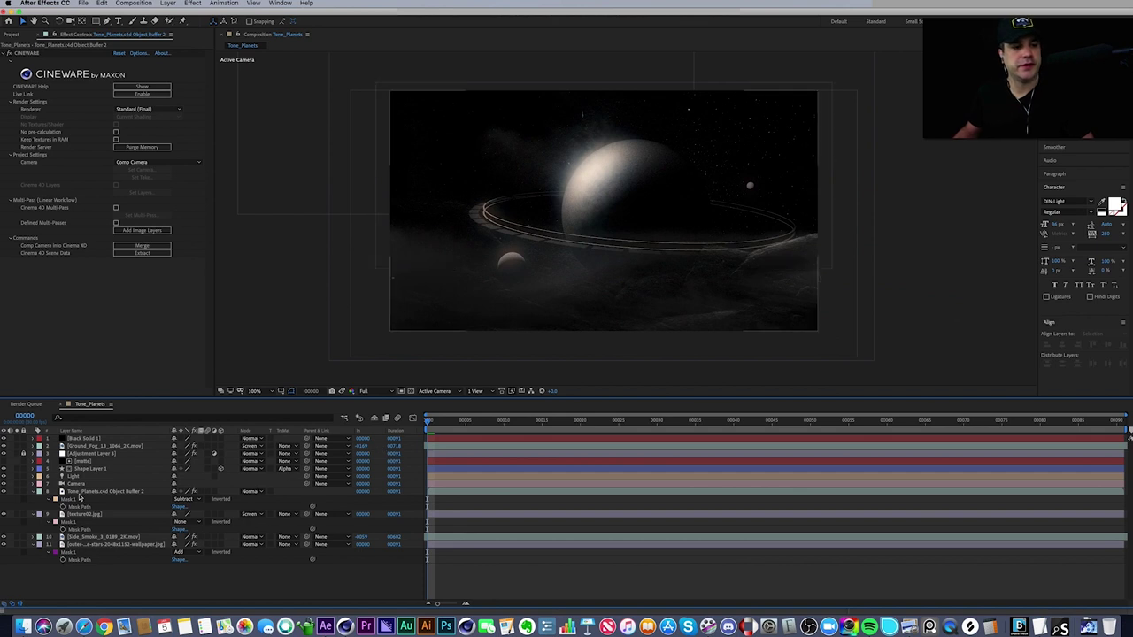
pyautogui.click(79, 492)
pyautogui.click(16, 492)
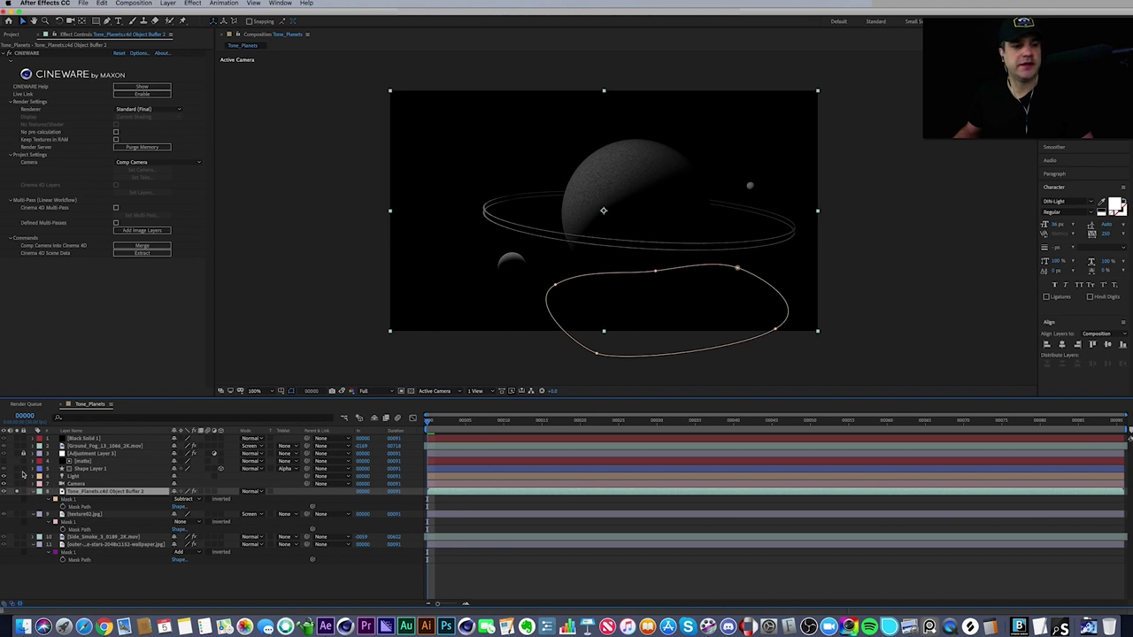
pyautogui.click(16, 470)
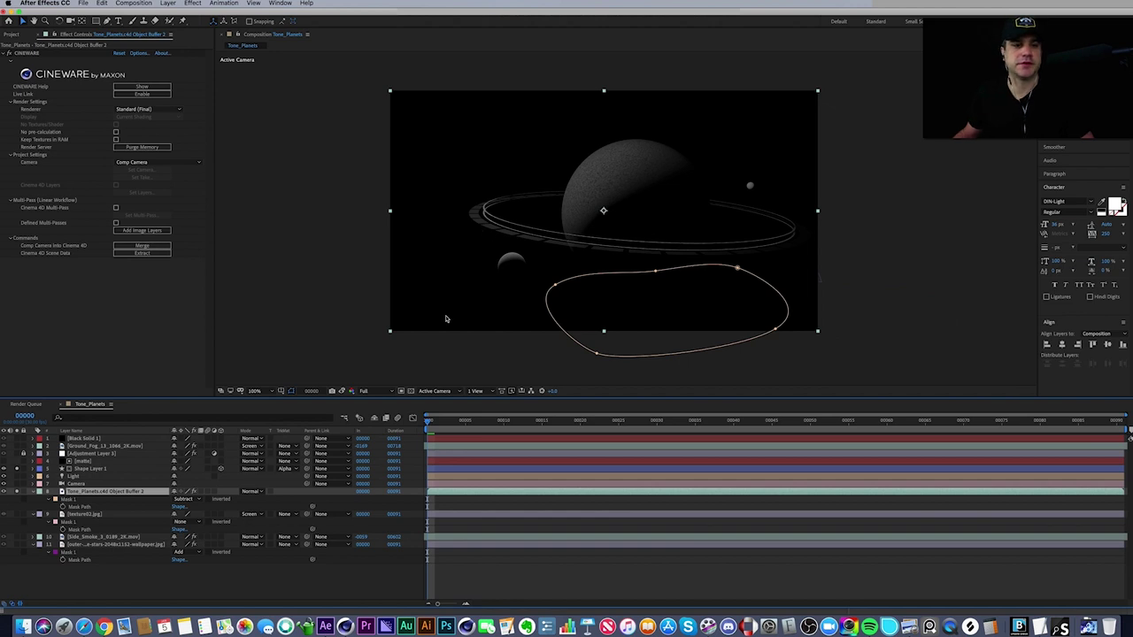
# - Demonstrate Shape Layer 1 as a flat 2D circle with its scale revealed, and restore its 3D placement
pyautogui.click(90, 469)
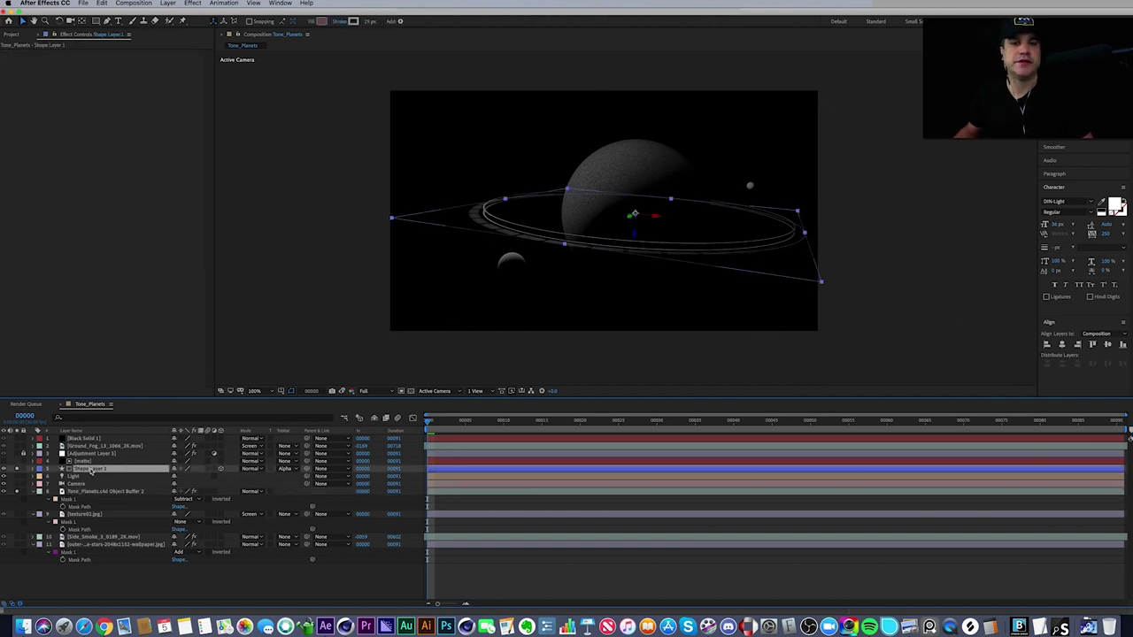
pyautogui.click(221, 469)
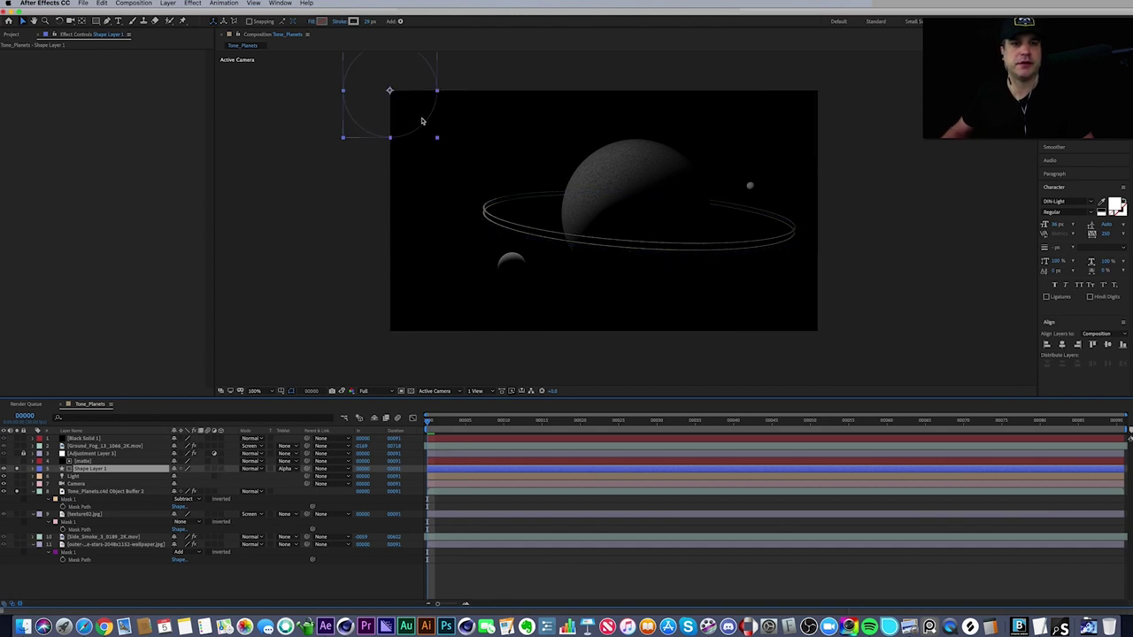
pyautogui.press('s')
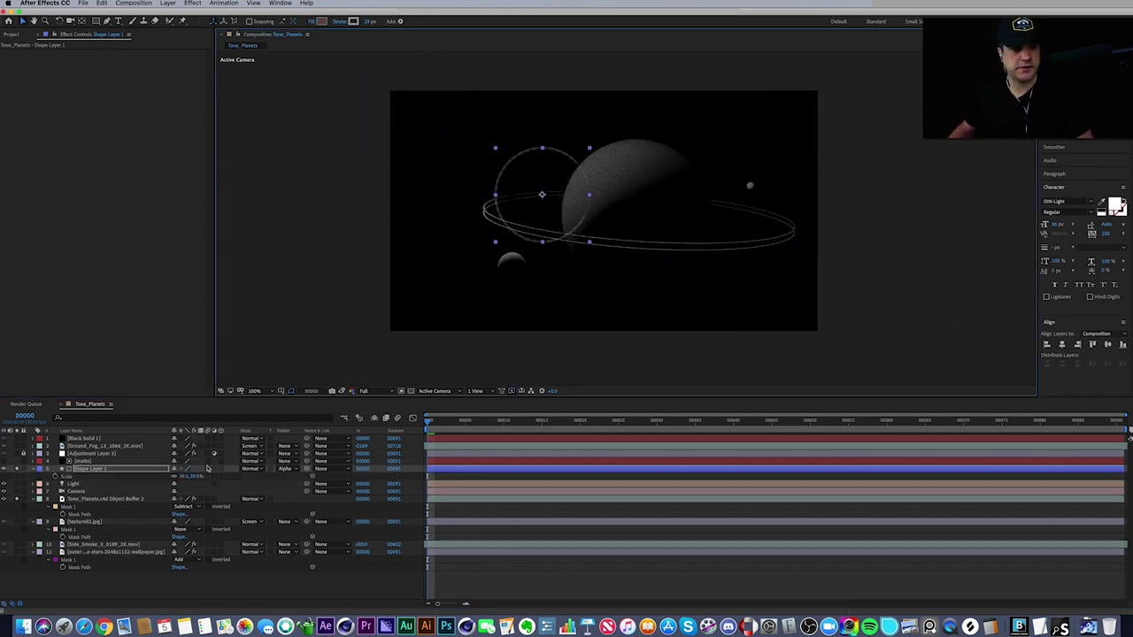
pyautogui.moveTo(215, 476); pyautogui.dragTo(216, 483)
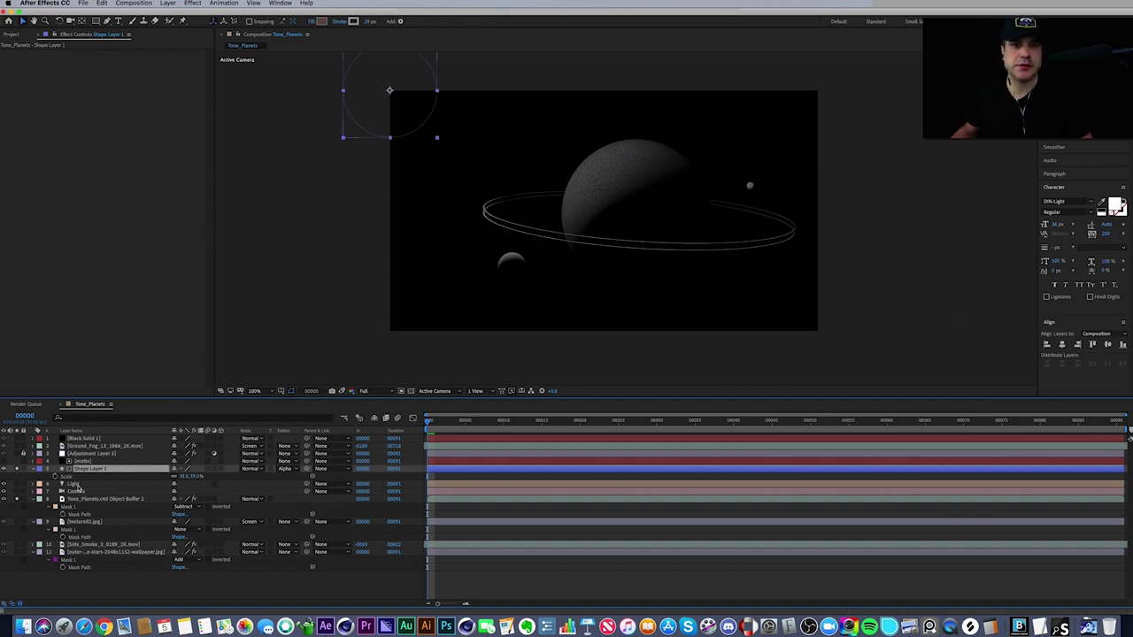
pyautogui.hotkey('shift', 'r')
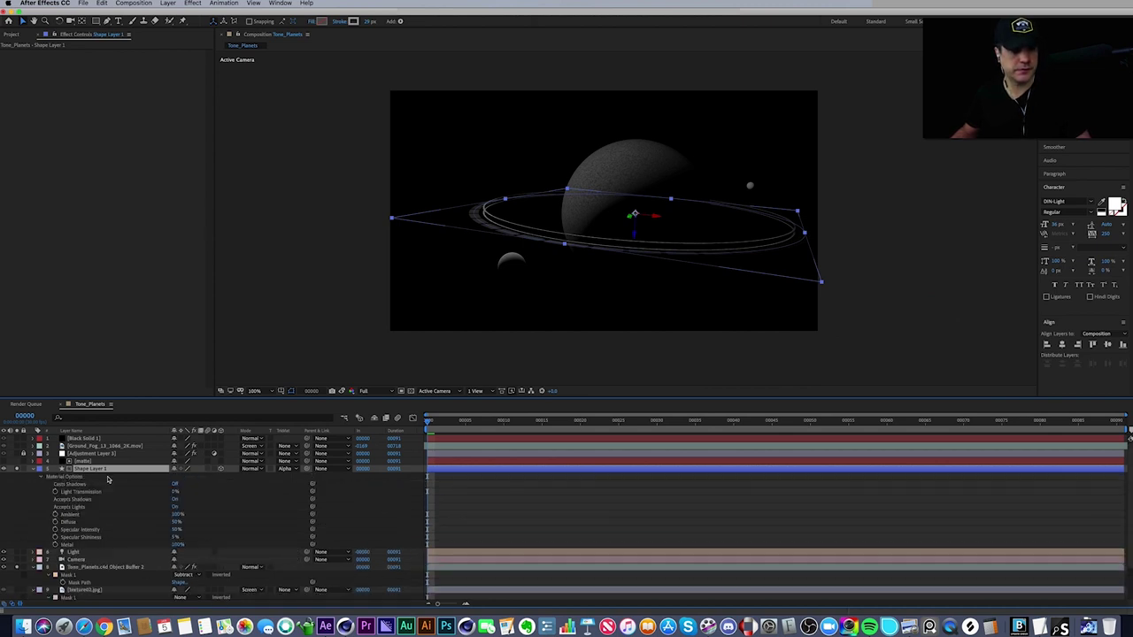
# - Reveal Shape Layer 1's material options, try Accepts Shadows on Only, set it back to On and collapse the layer
pyautogui.press('a')
pyautogui.press('a')
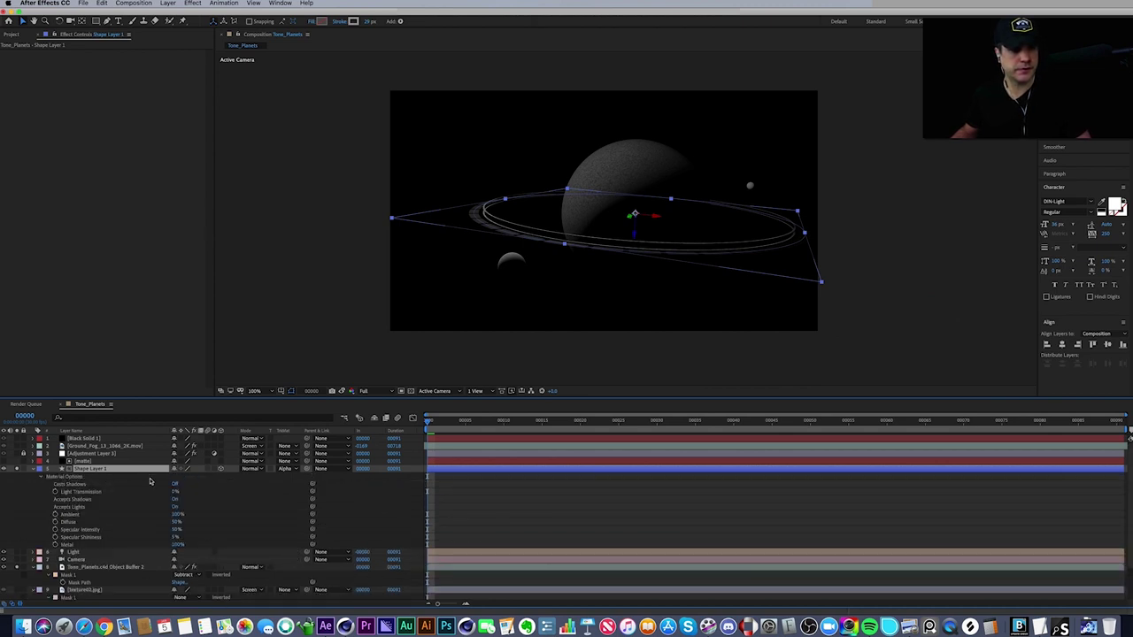
pyautogui.click(176, 499)
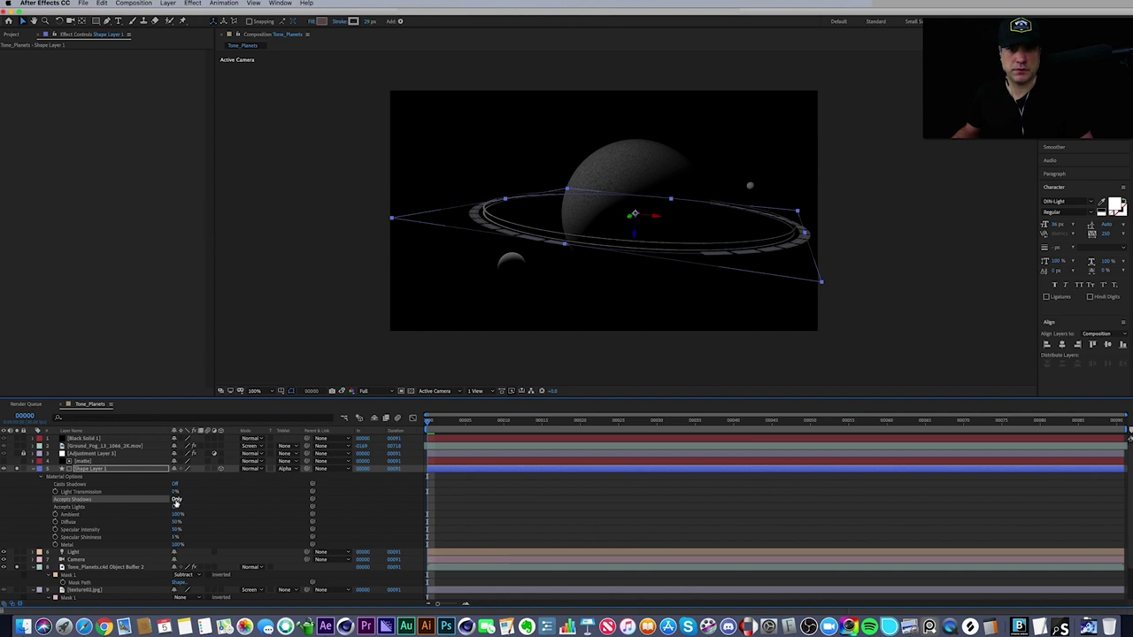
pyautogui.click(176, 500)
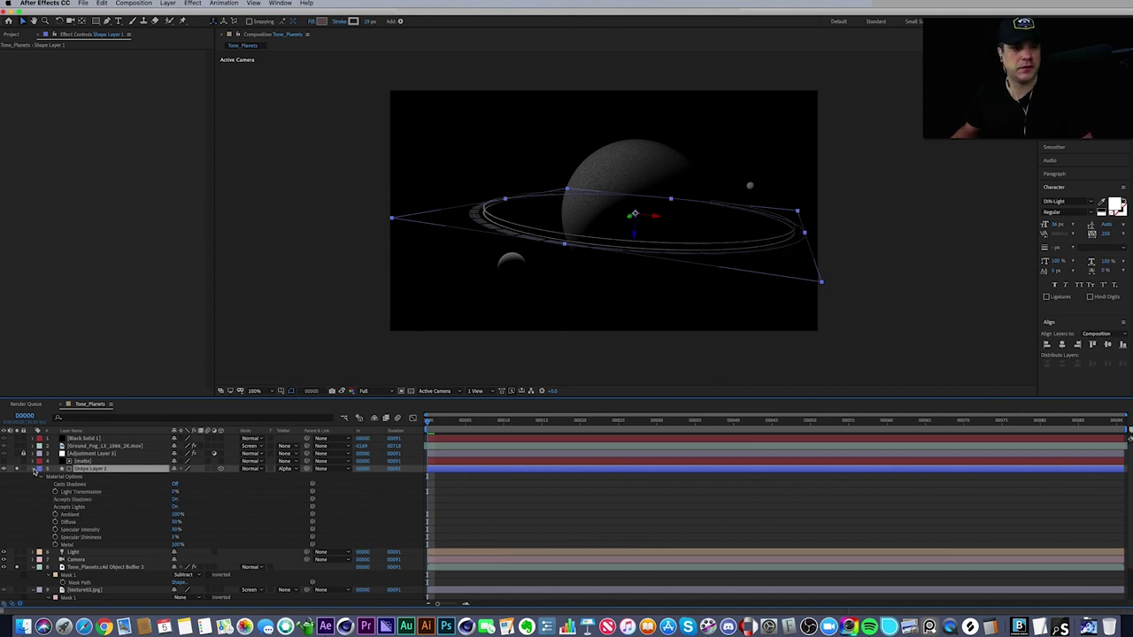
pyautogui.click(36, 470)
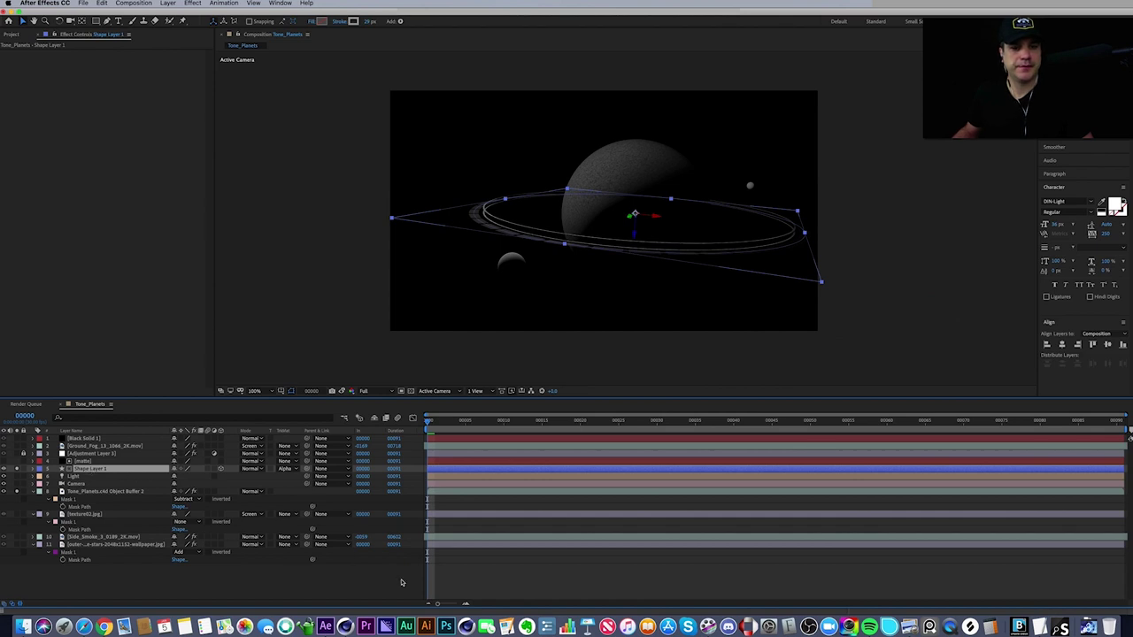
pyautogui.click(459, 572)
pyautogui.click(94, 470)
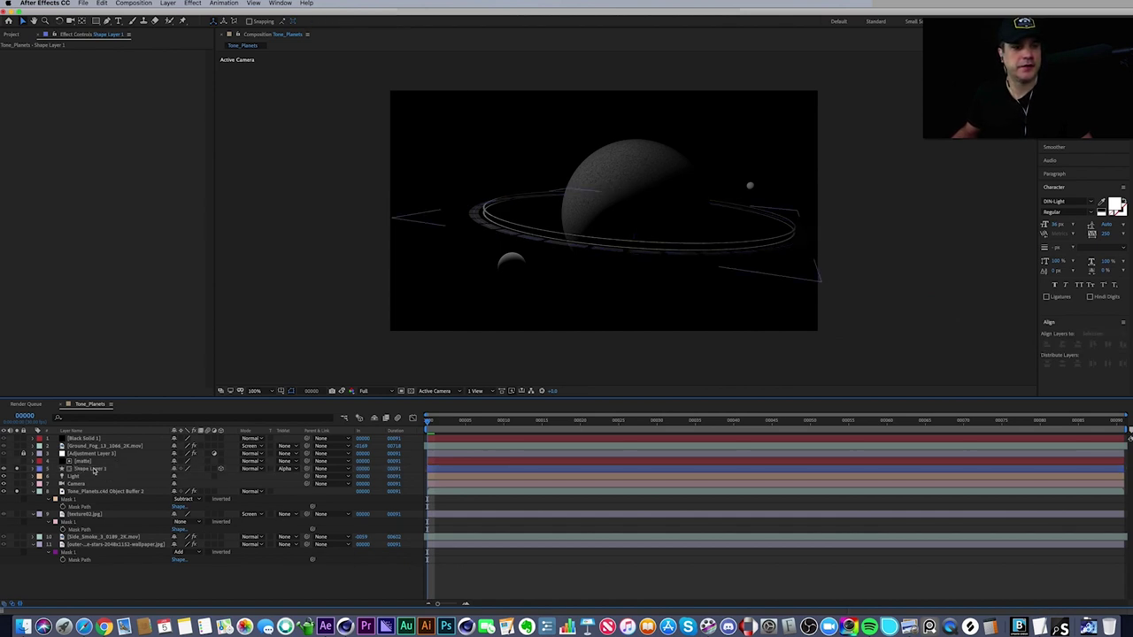
# - Show Shape Layer 1's outline around the planet, and turn off the Light and Camera layers
pyautogui.click(92, 471)
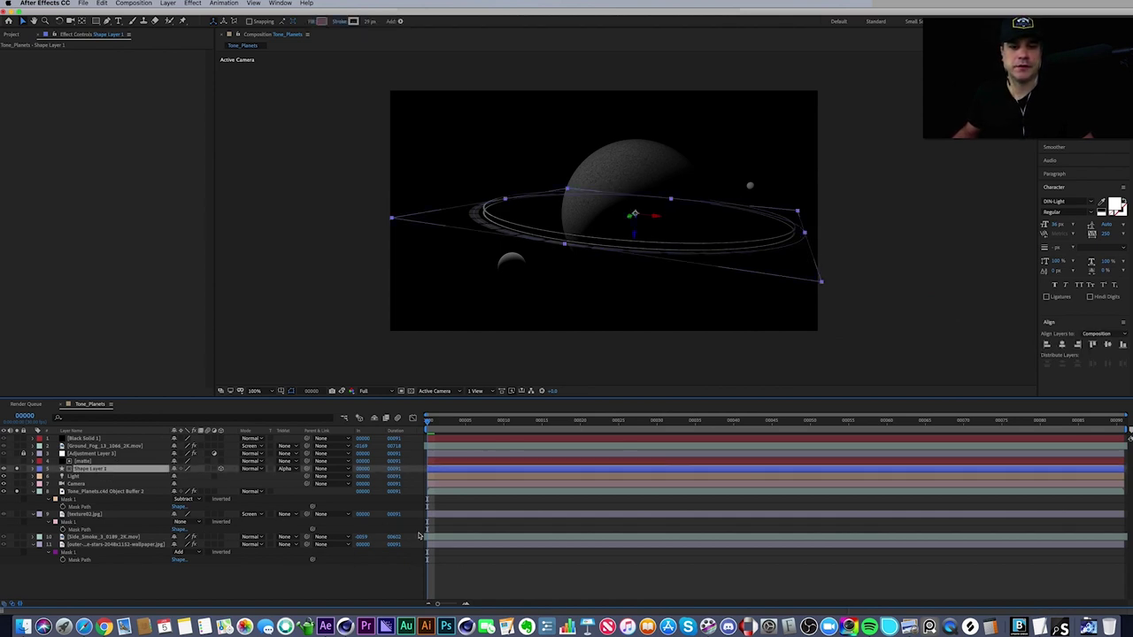
pyautogui.click(508, 569)
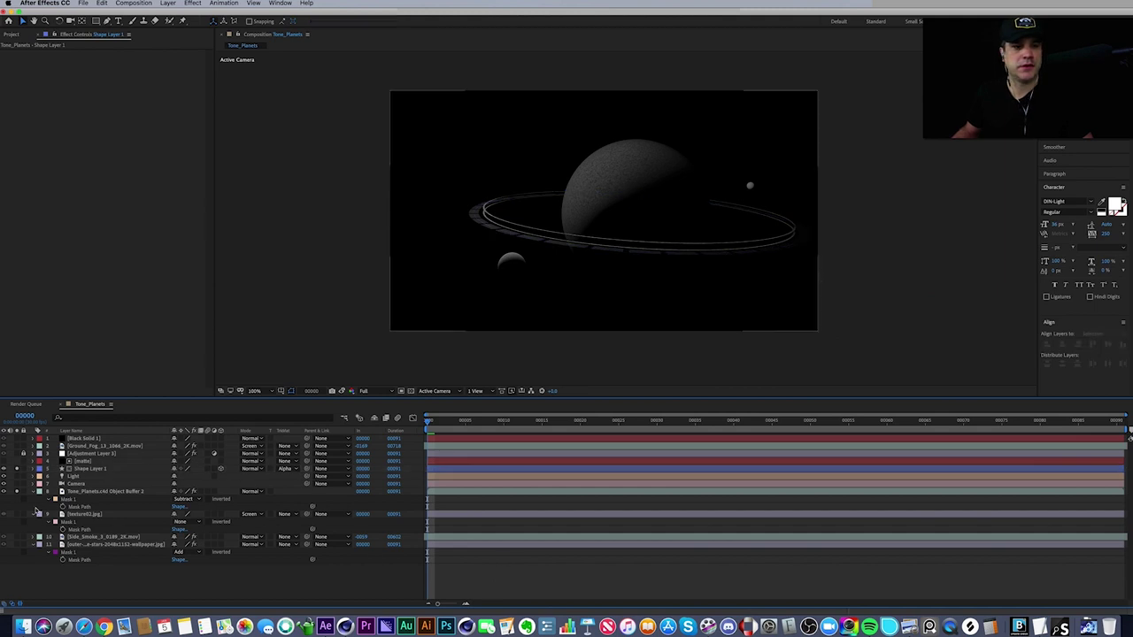
pyautogui.click(82, 471)
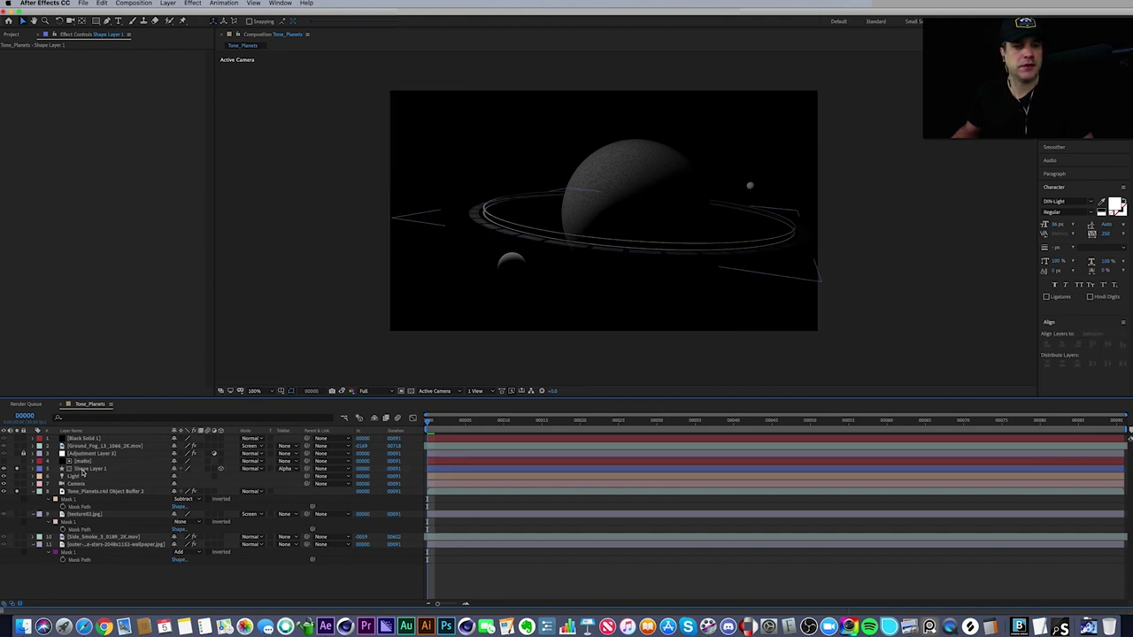
pyautogui.click(83, 472)
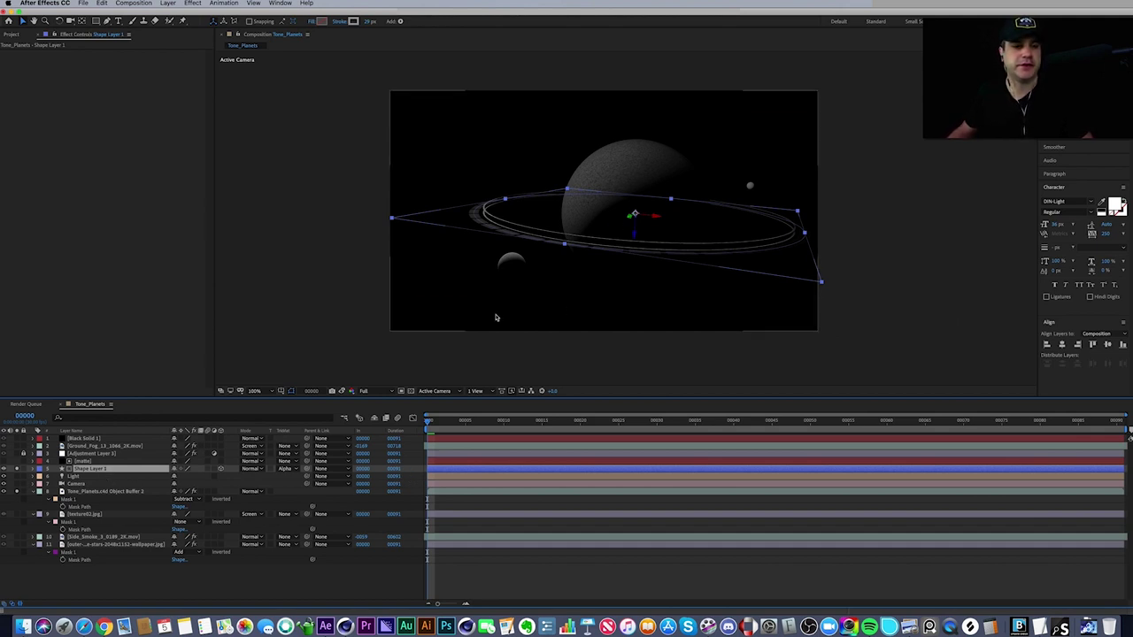
pyautogui.click(74, 476)
pyautogui.click(76, 484)
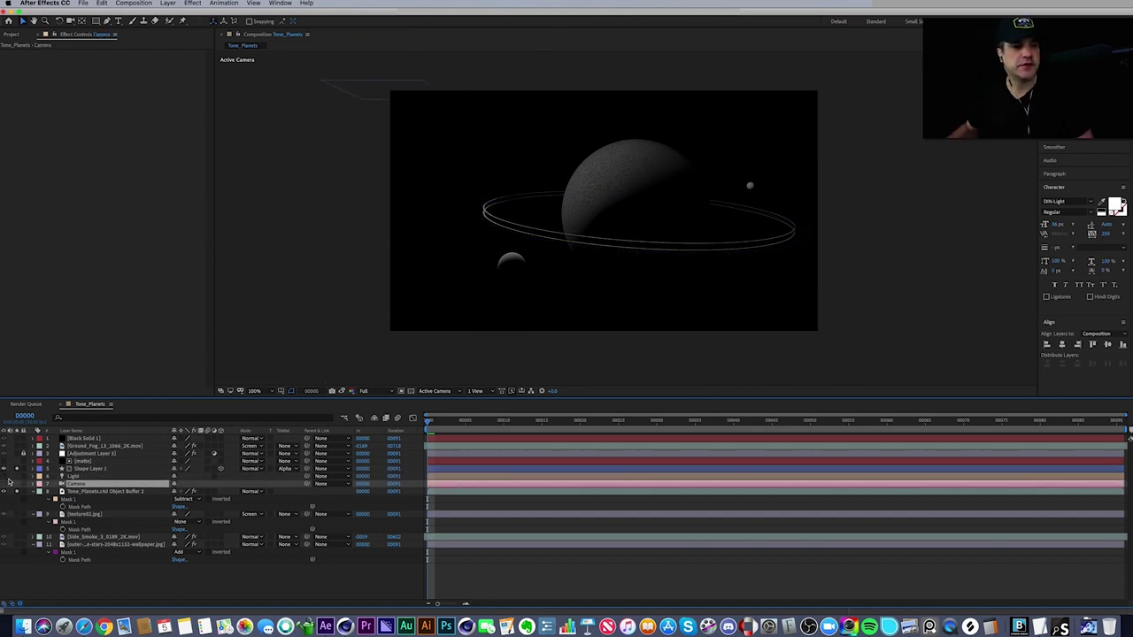
# - Create a new shape layer and fill the whole composition frame with a white-stroked ellipse on it
pyautogui.click(167, 4)
pyautogui.moveTo(170, 11)
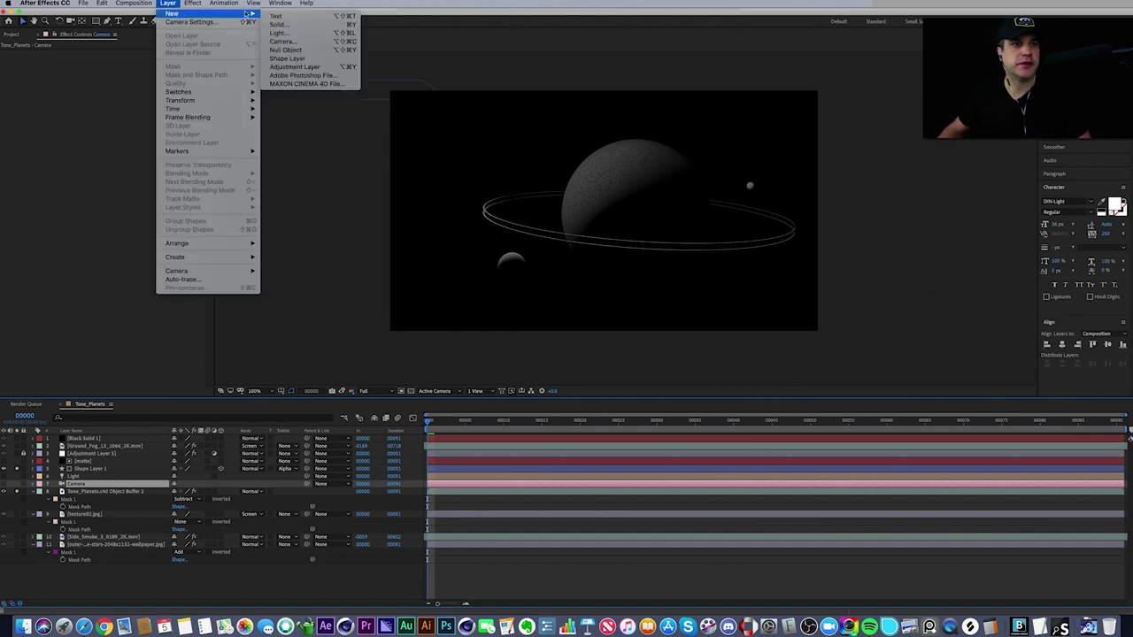
pyautogui.click(295, 60)
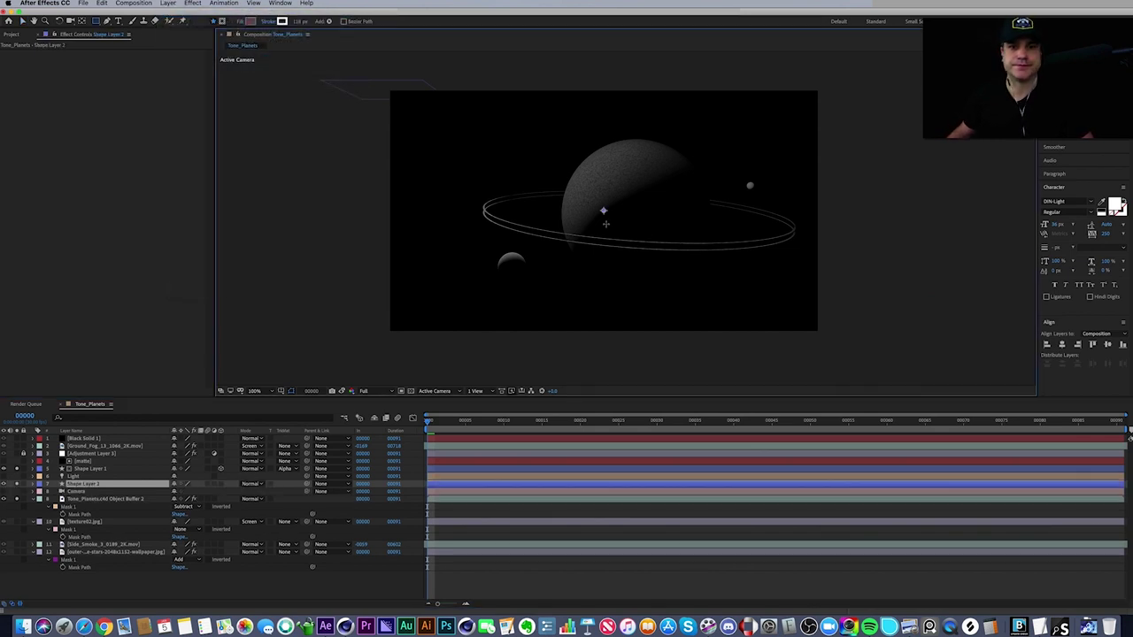
pyautogui.moveTo(95, 21); pyautogui.dragTo(131, 40)
pyautogui.doubleClick(95, 21)
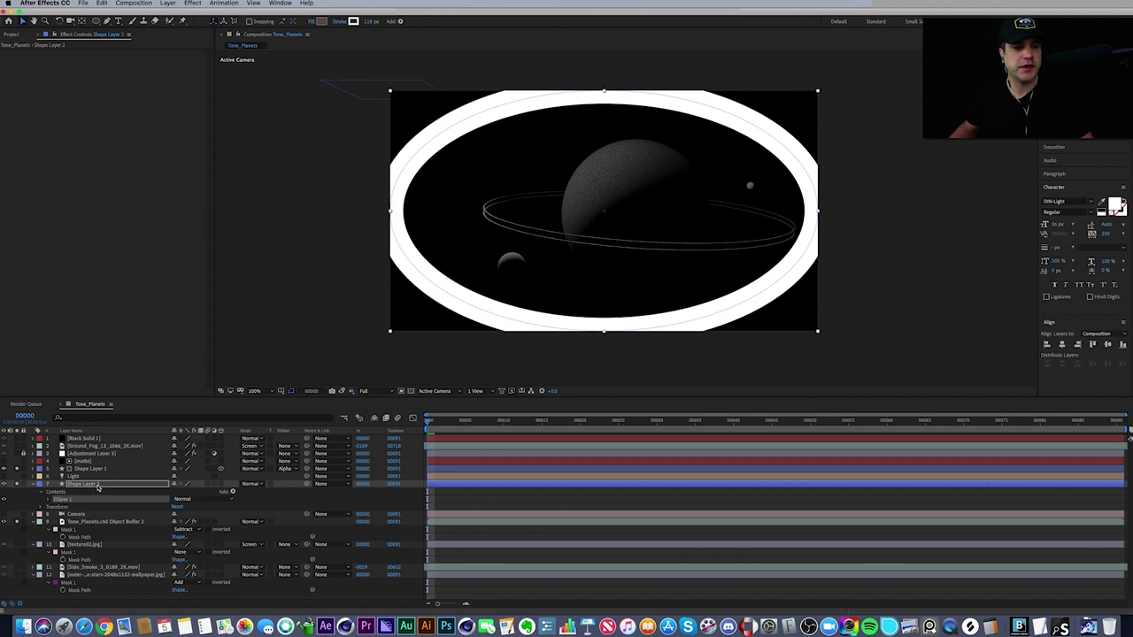
# - Make Shape Layer 2 a 3D layer and turn the Camera layer back on
pyautogui.click(221, 484)
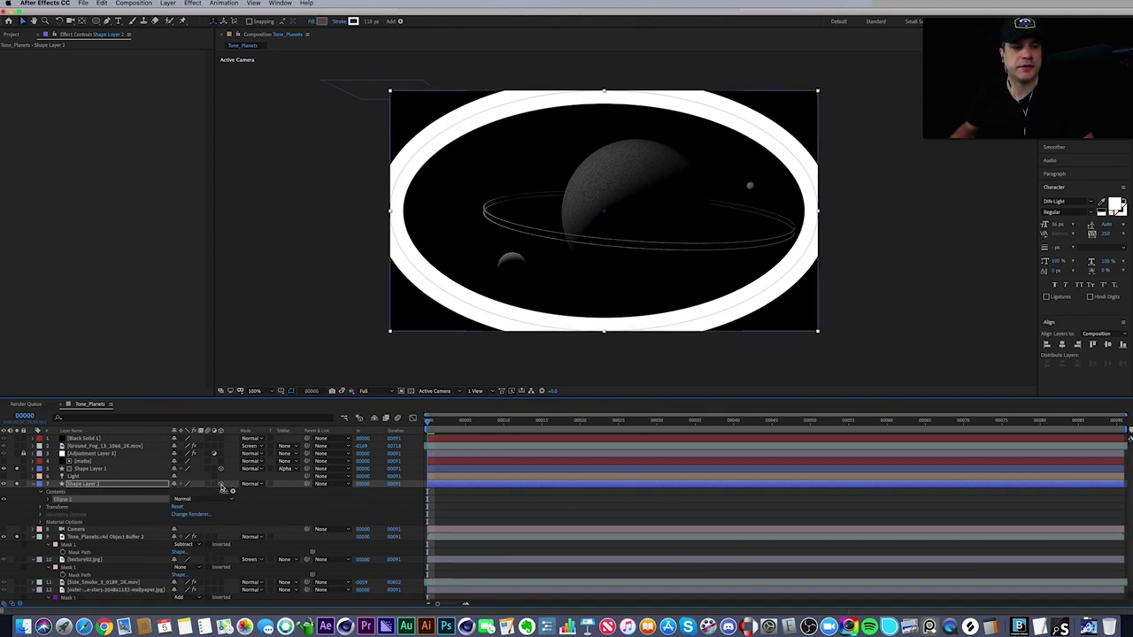
pyautogui.click(97, 485)
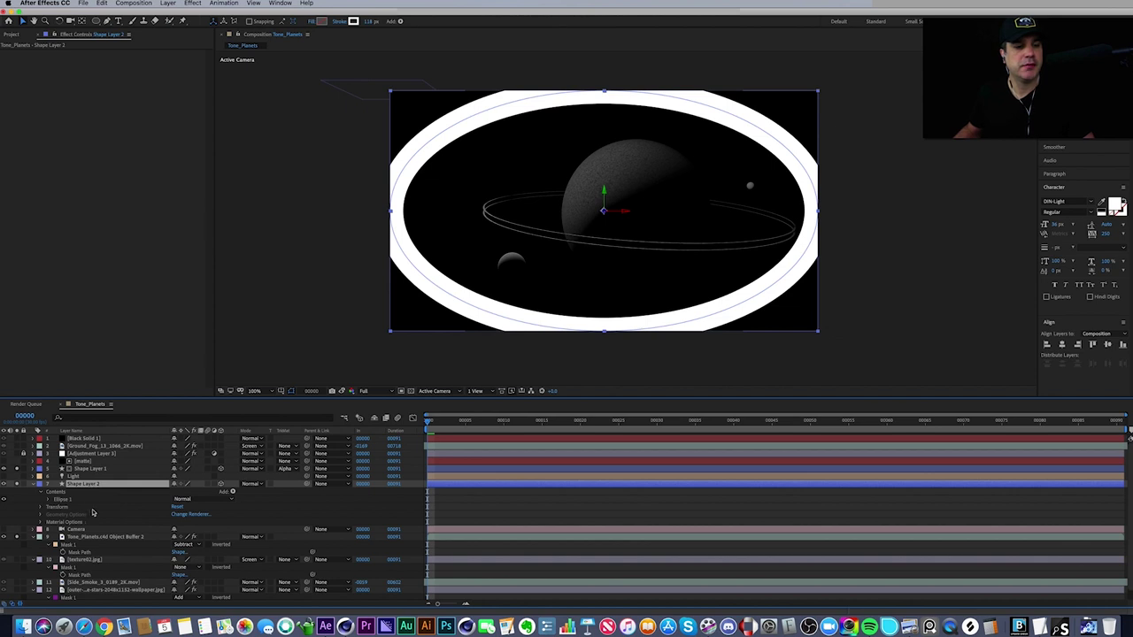
pyautogui.click(78, 529)
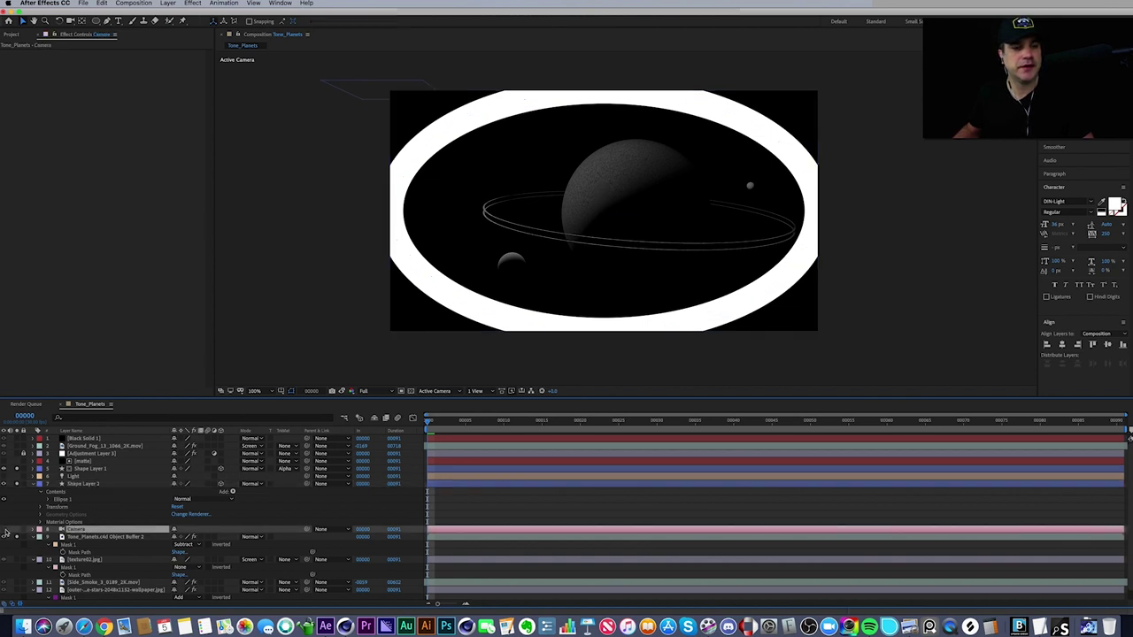
pyautogui.click(5, 531)
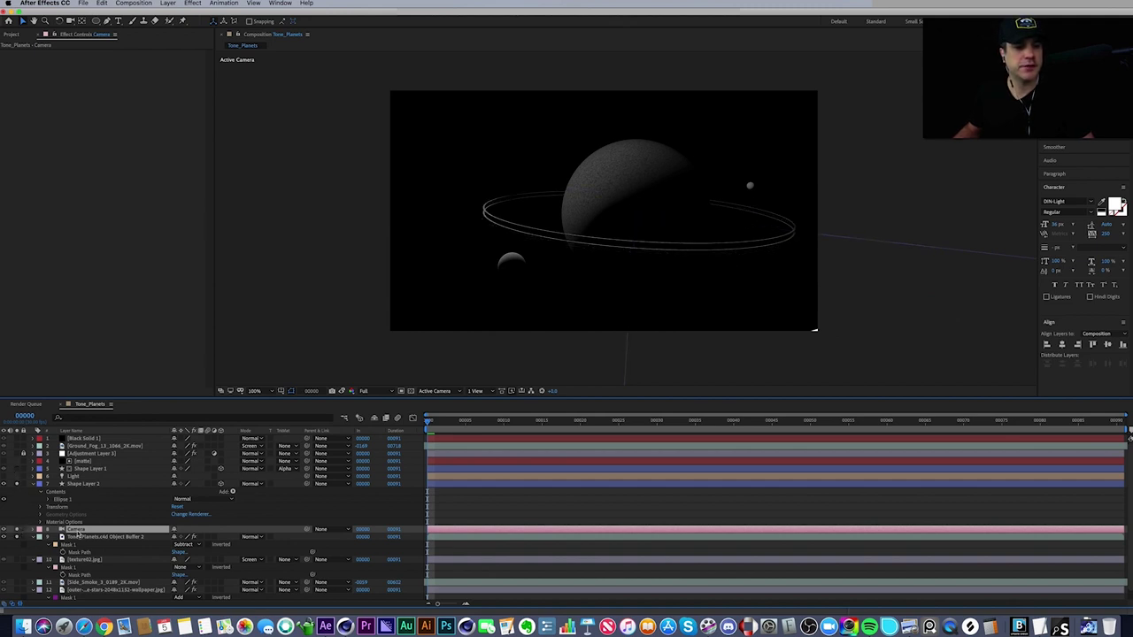
# - Reveal Shape Layer 2's position, view the planet scene in Cinema 4D Lite and return to After Effects
pyautogui.click(78, 484)
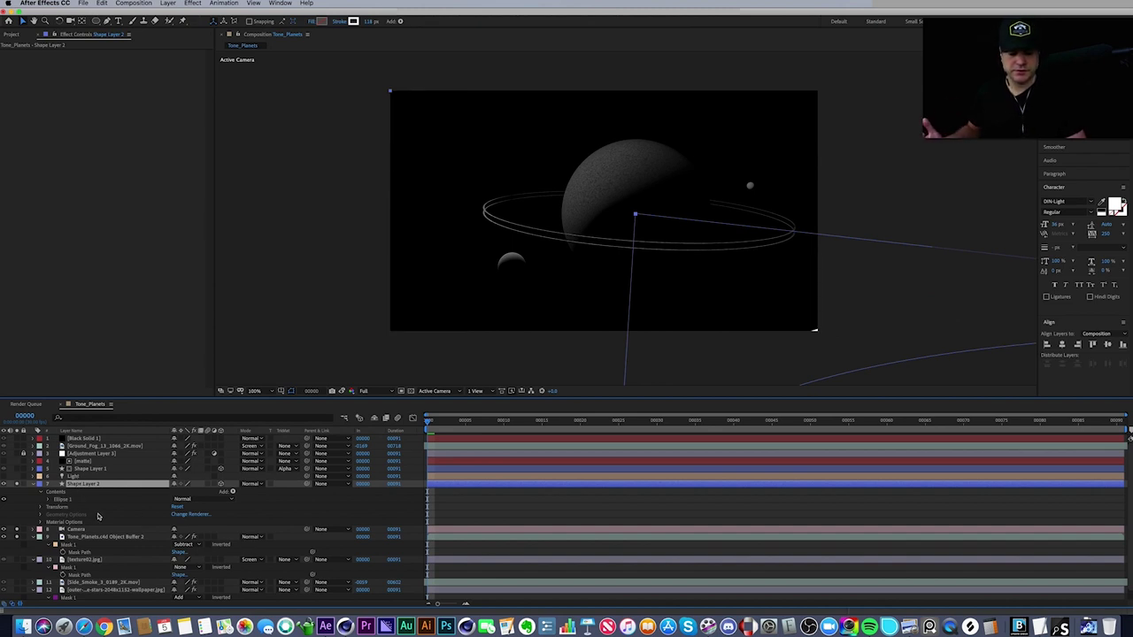
pyautogui.press('p')
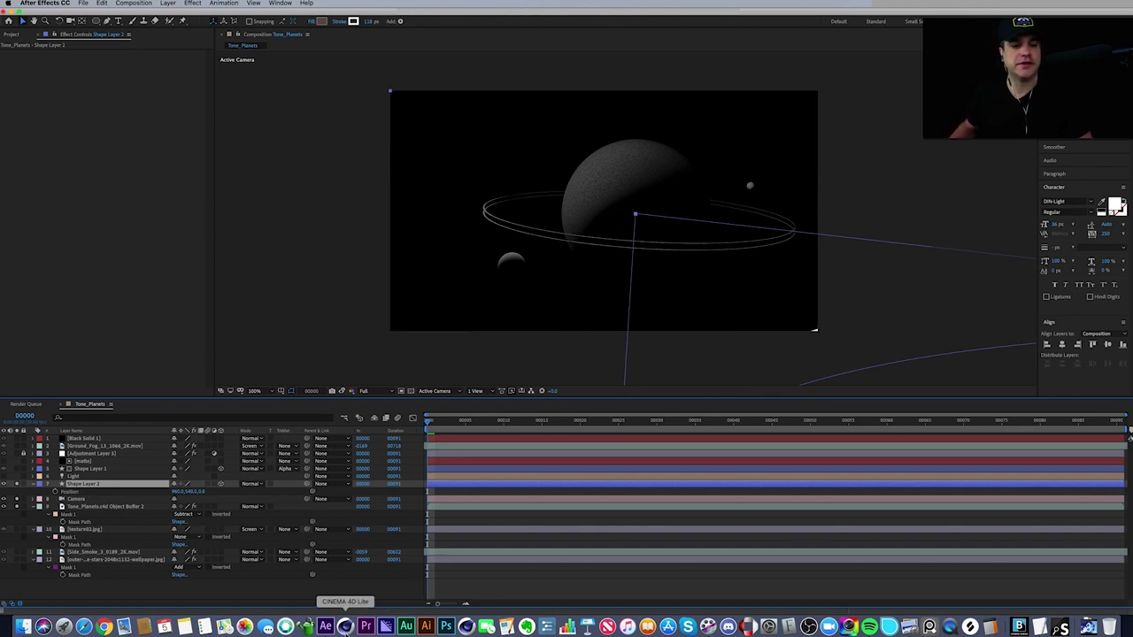
pyautogui.click(345, 626)
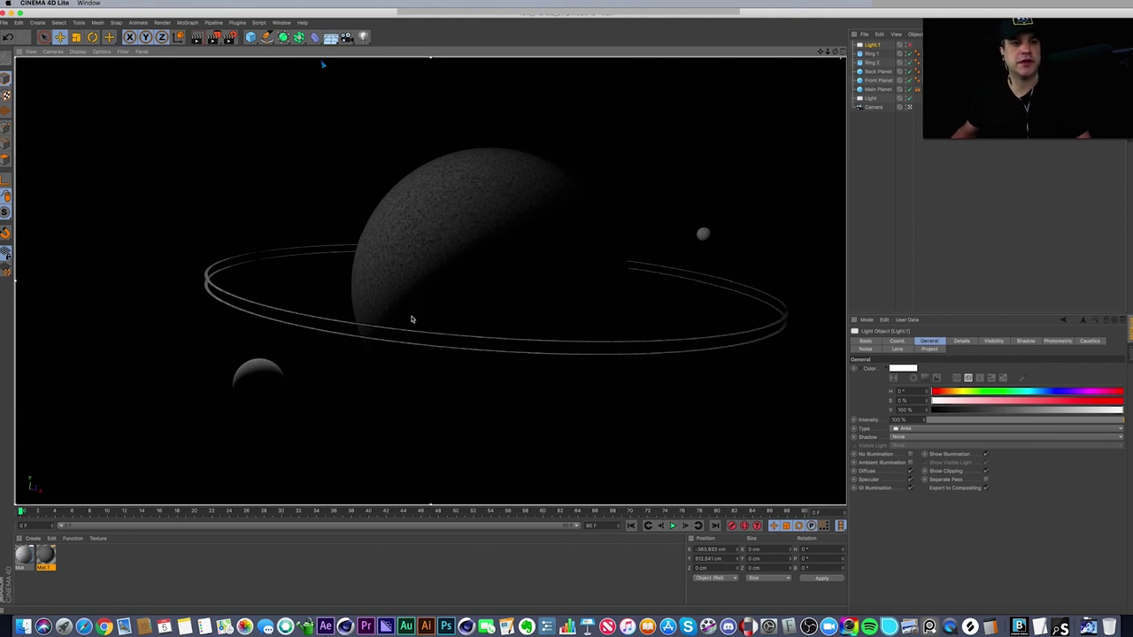
pyautogui.click(325, 627)
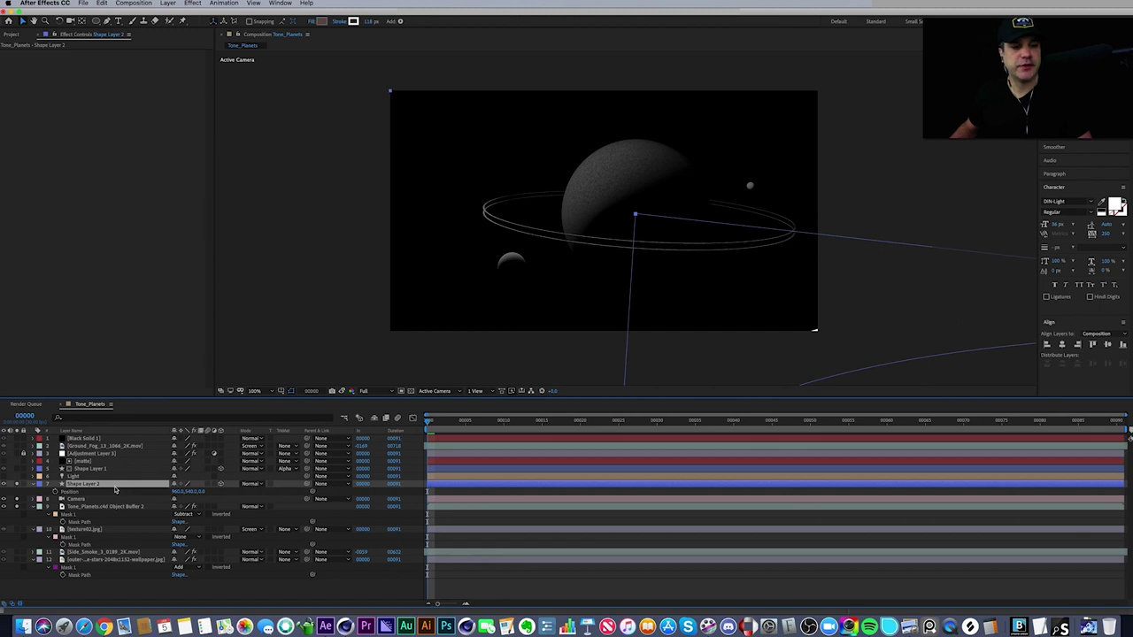
# - Set Shape Layer 2's position to 0, 0, 0
pyautogui.click(180, 494)
pyautogui.write('0')
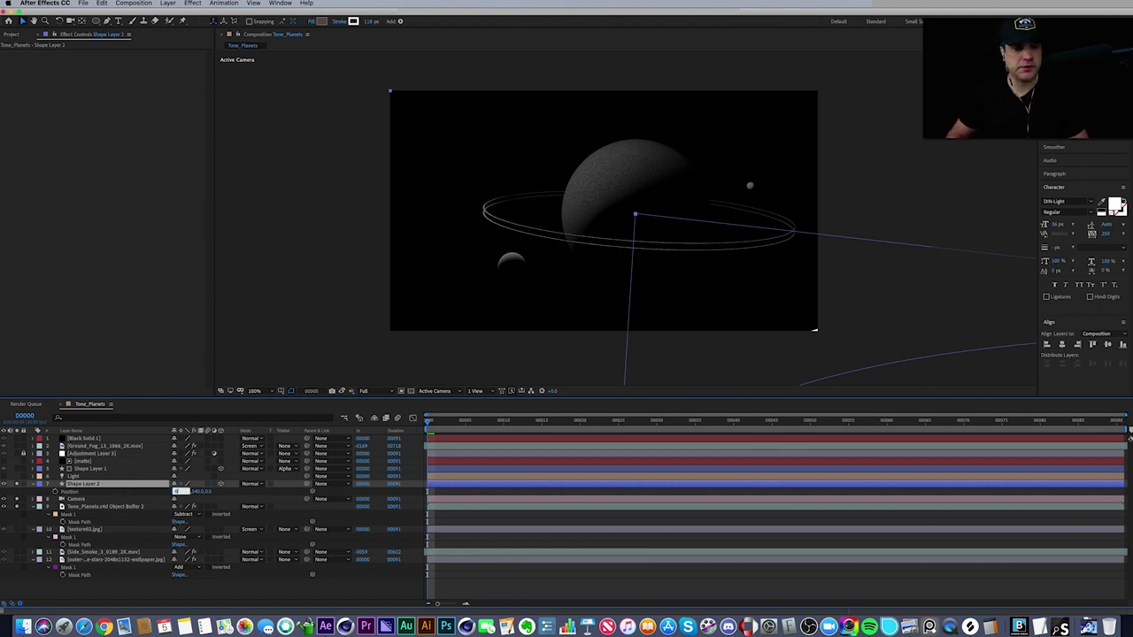
pyautogui.press('Tab')
pyautogui.write('0')
pyautogui.press('Return')
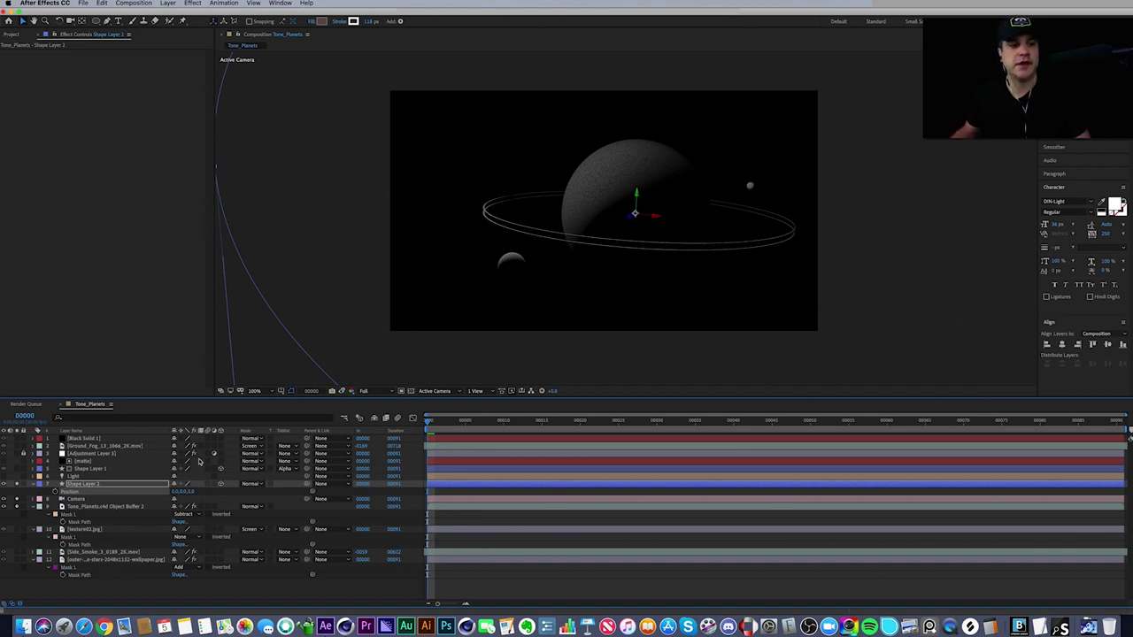
# - Demonstrate extracting the Cinema 4D scene data from the Tone_Planets.c4d Object Buffer 2 layer, and remove the extracted lights and camera
pyautogui.click(95, 506)
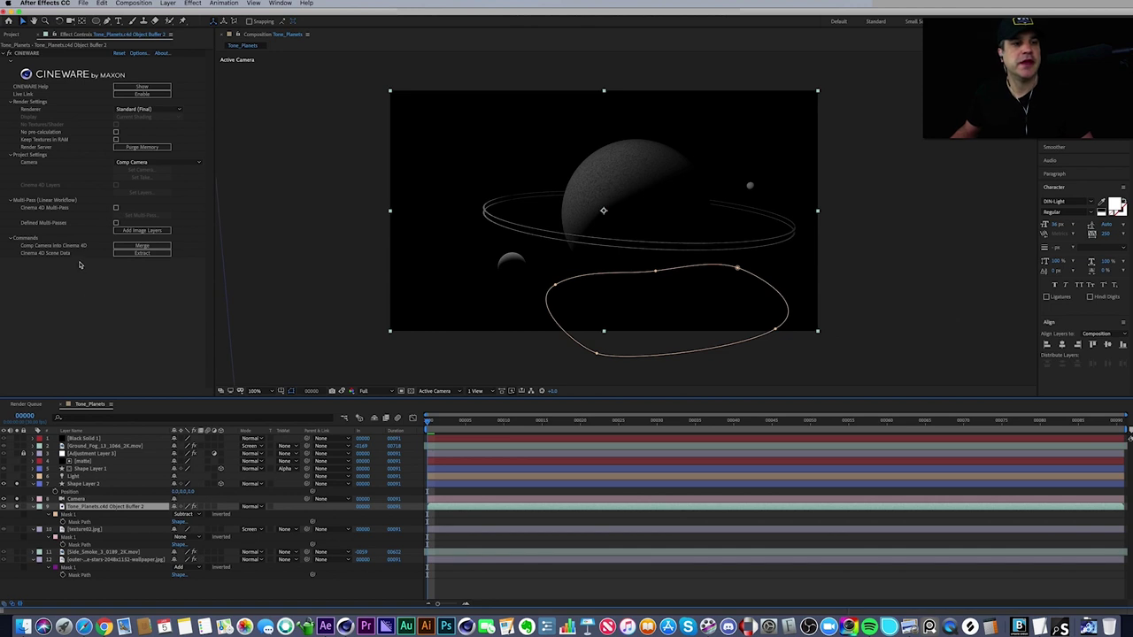
pyautogui.click(128, 164)
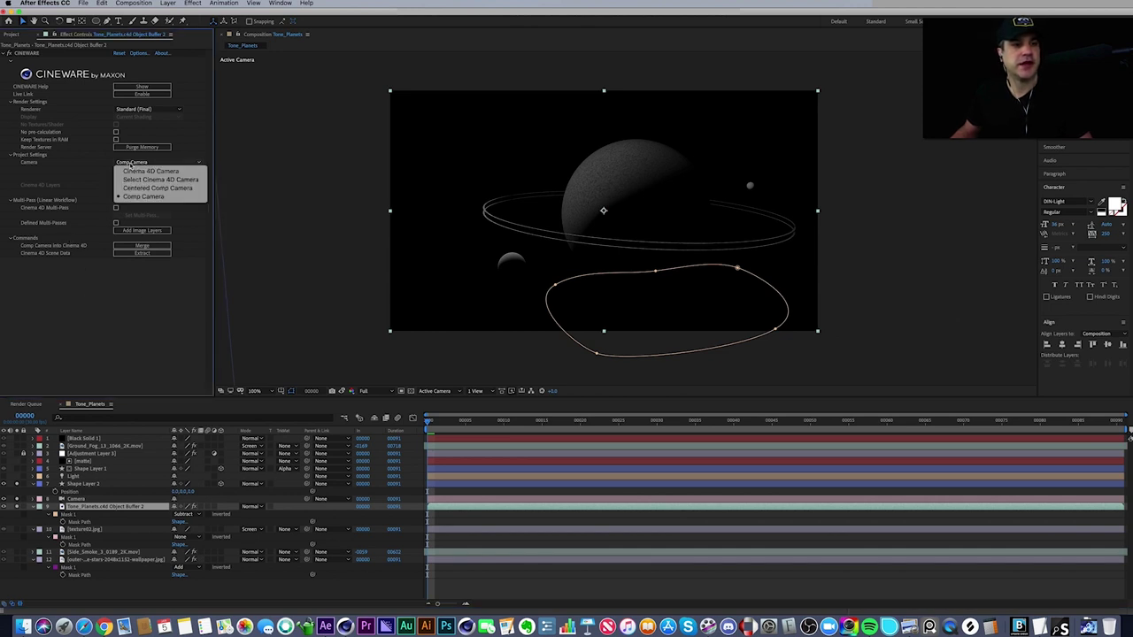
pyautogui.click(142, 254)
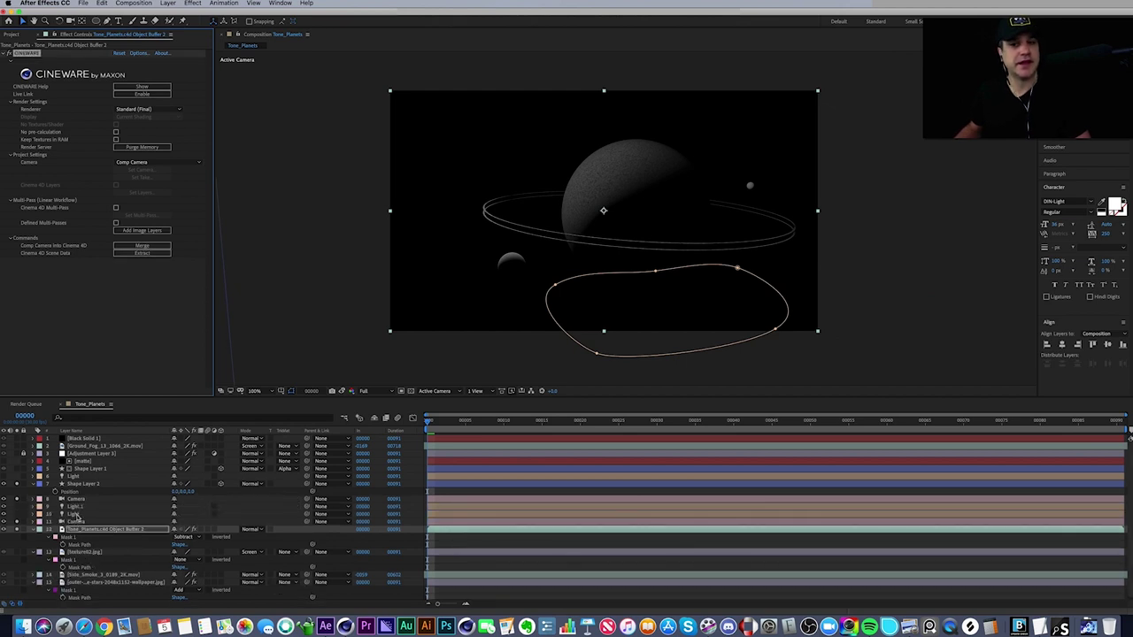
pyautogui.press('Delete')
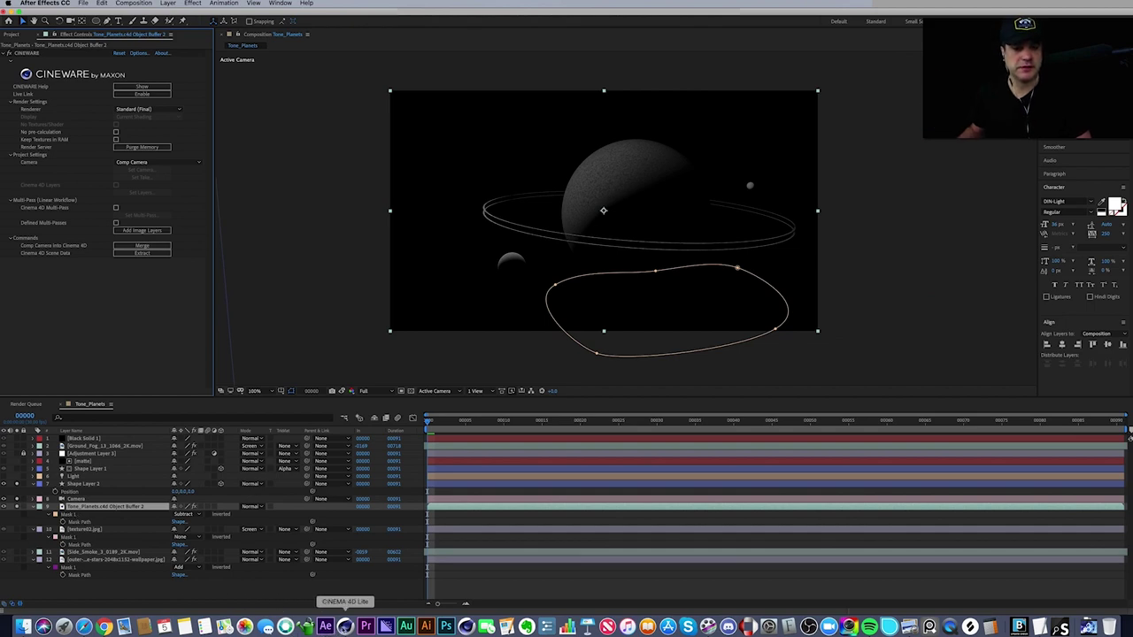
# - Switch to Cinema 4D Lite, examine the scene's Camera and Light objects, and return to After Effects
pyautogui.click(346, 626)
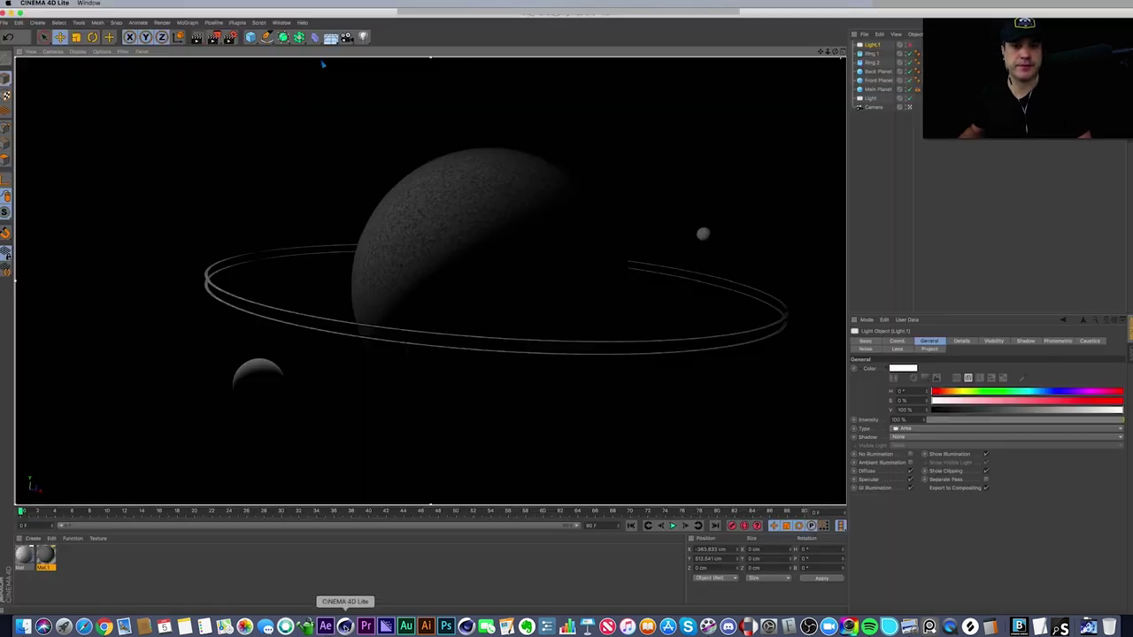
pyautogui.click(879, 106)
pyautogui.click(871, 98)
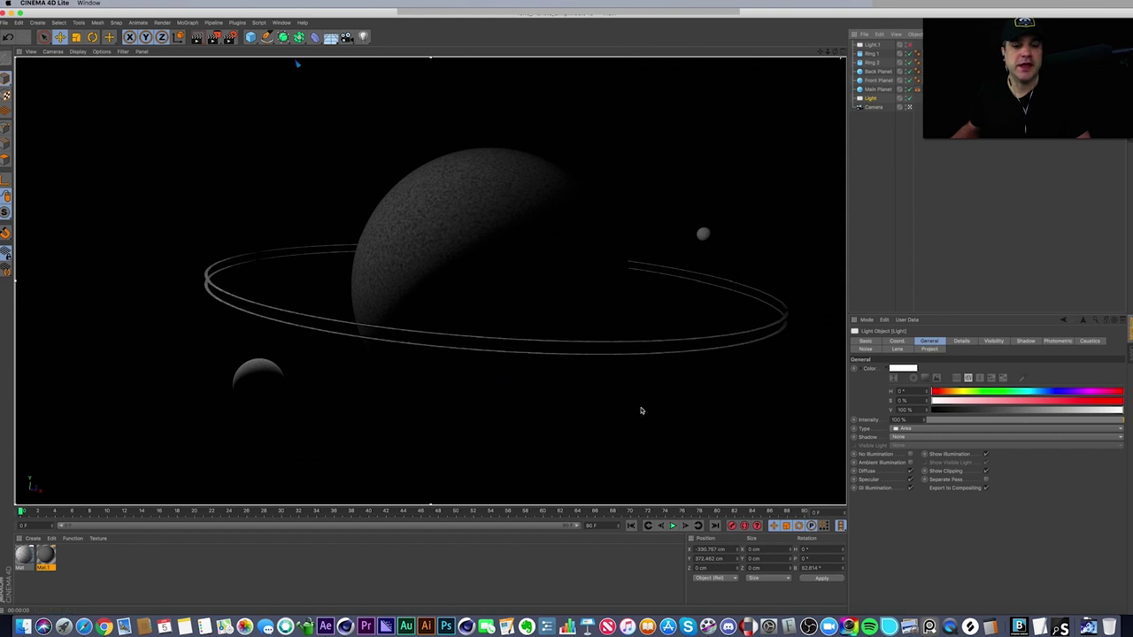
pyautogui.click(327, 628)
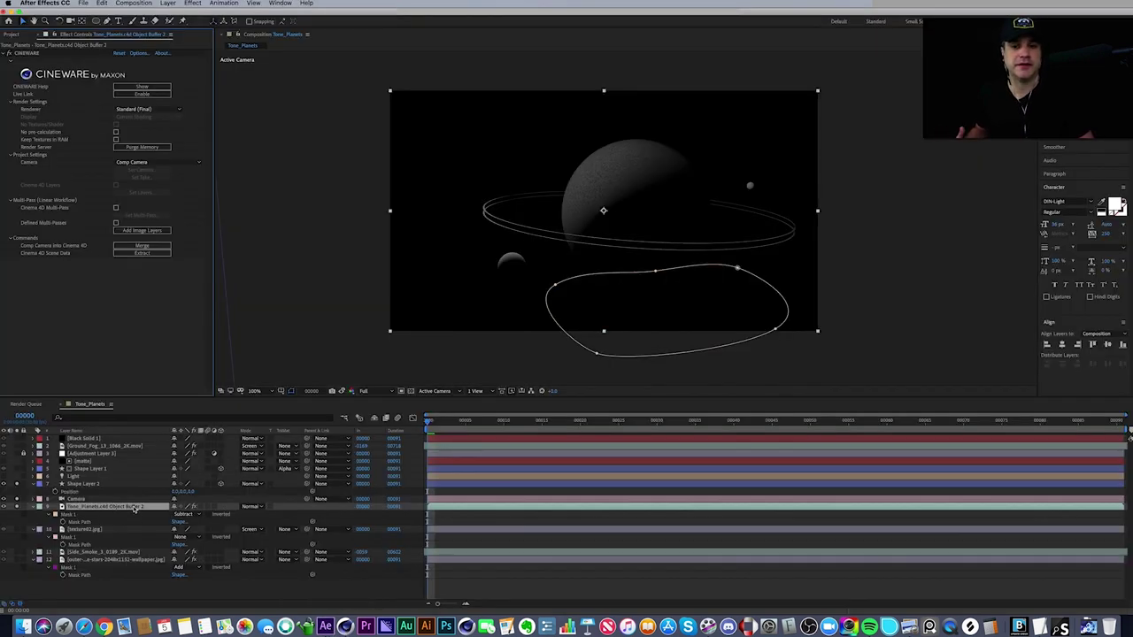
pyautogui.click(107, 486)
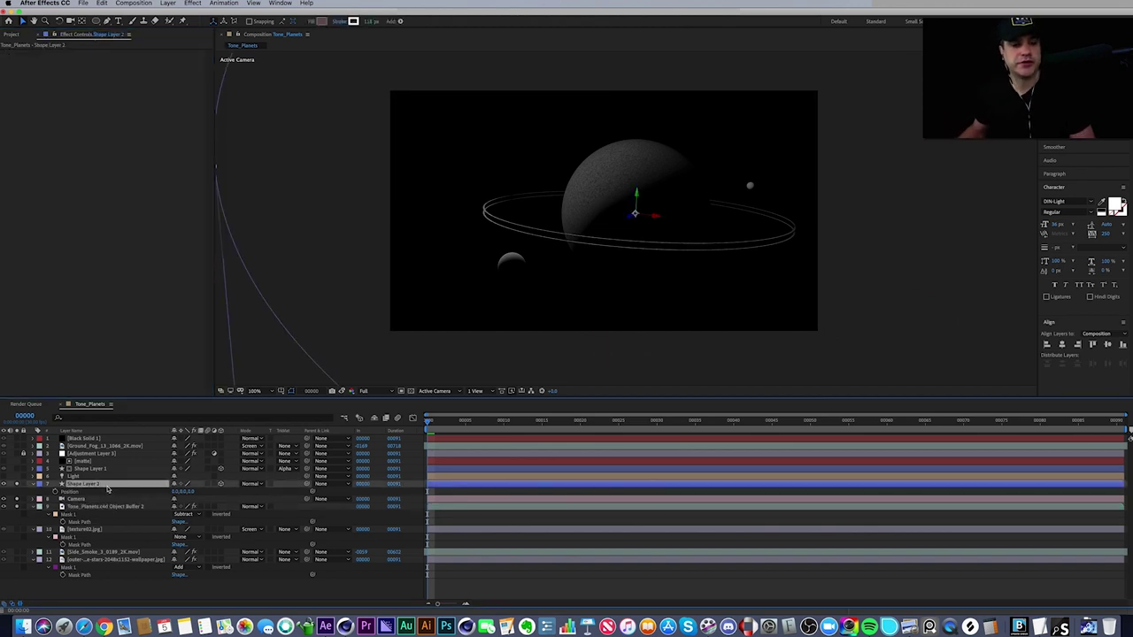
pyautogui.click(110, 506)
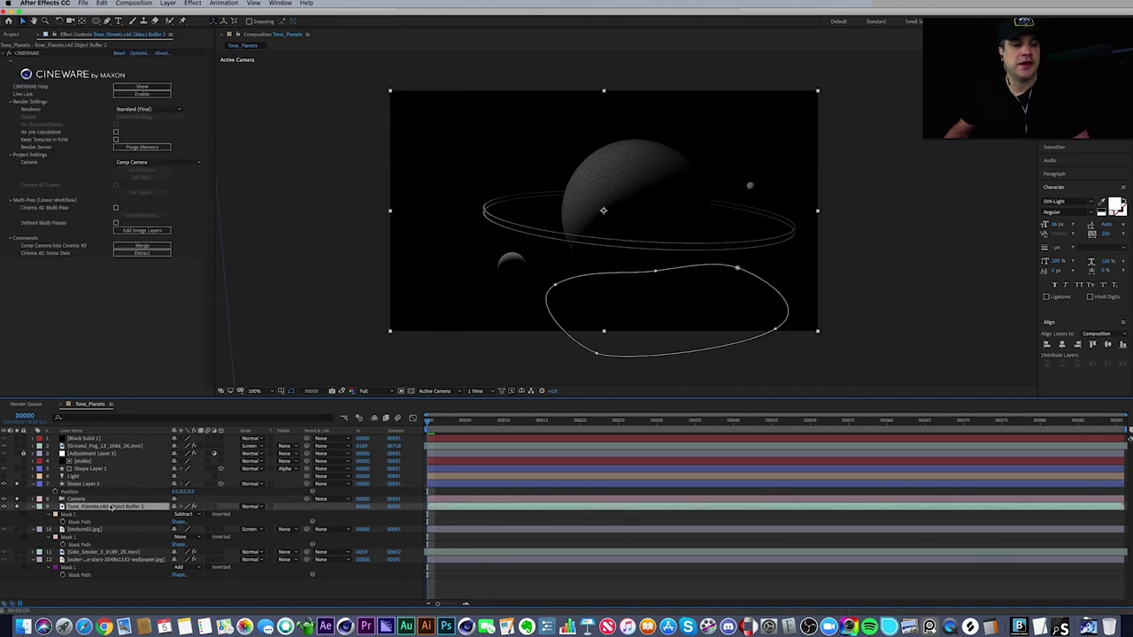
pyautogui.click(85, 500)
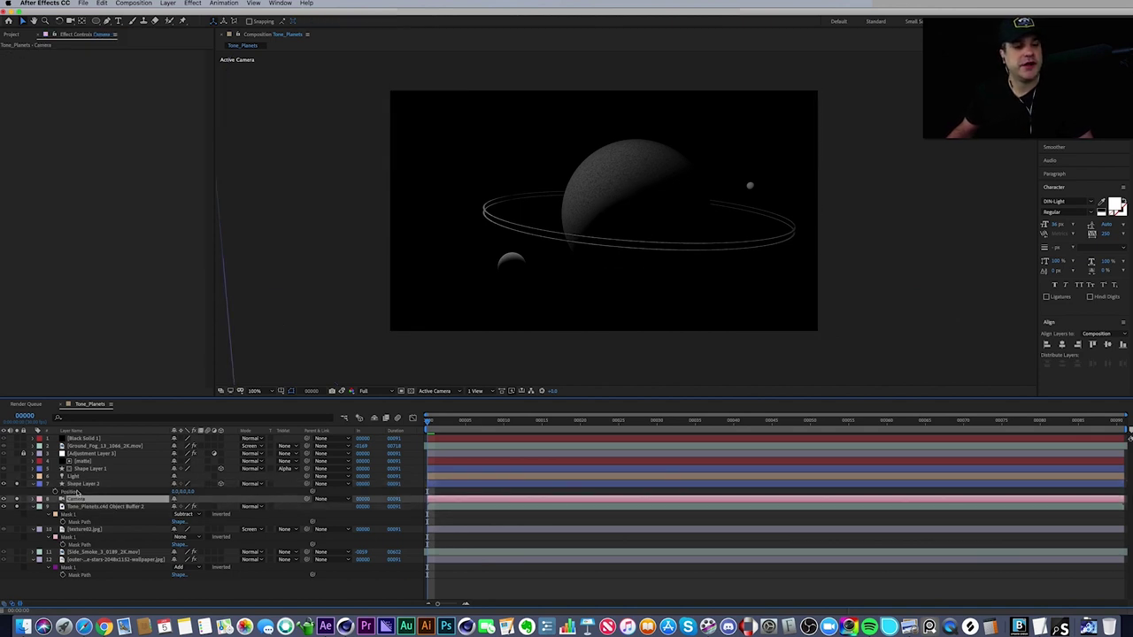
# - Scale Shape Layer 2 to 23% and set its X Rotation to 90° so it lies flat around the planet
pyautogui.click(83, 484)
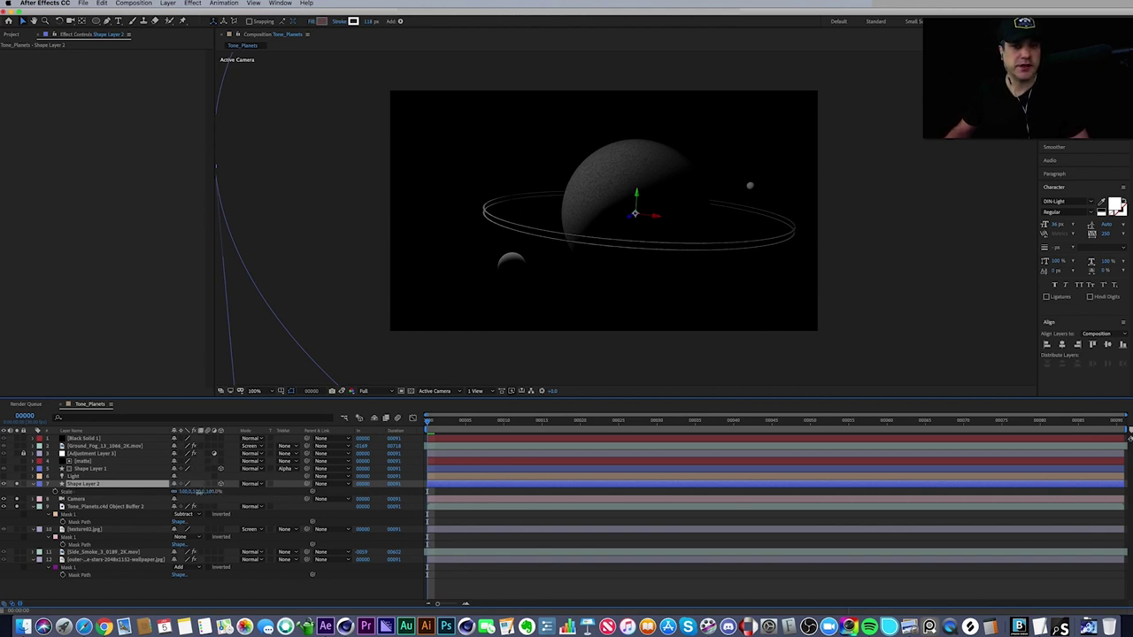
pyautogui.moveTo(198, 492); pyautogui.dragTo(175, 504)
pyautogui.press('r')
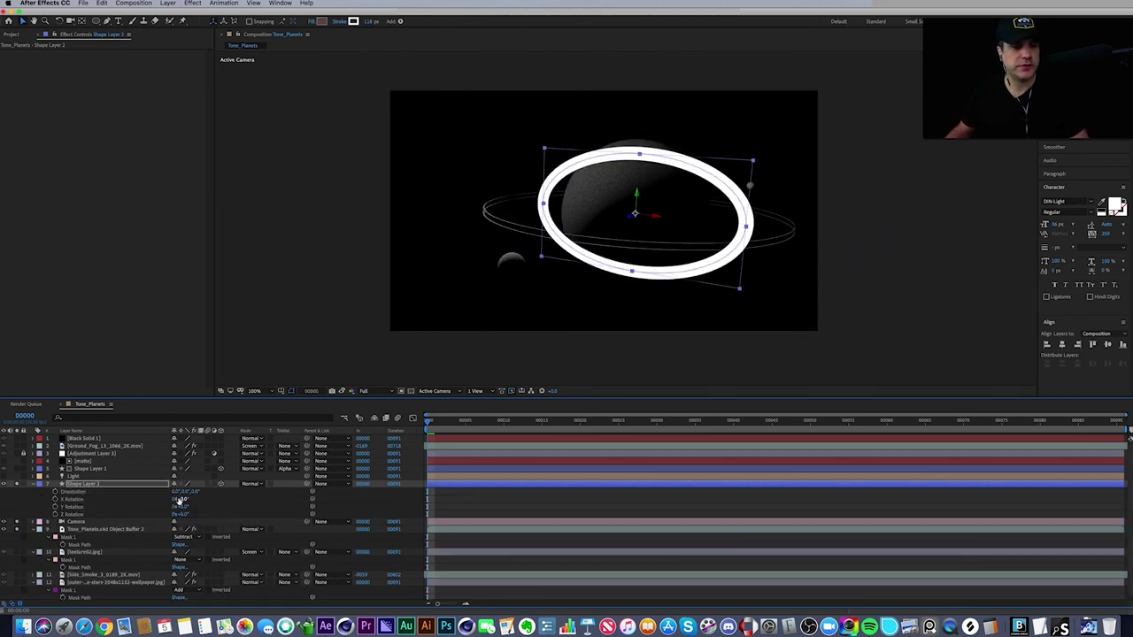
pyautogui.click(183, 500)
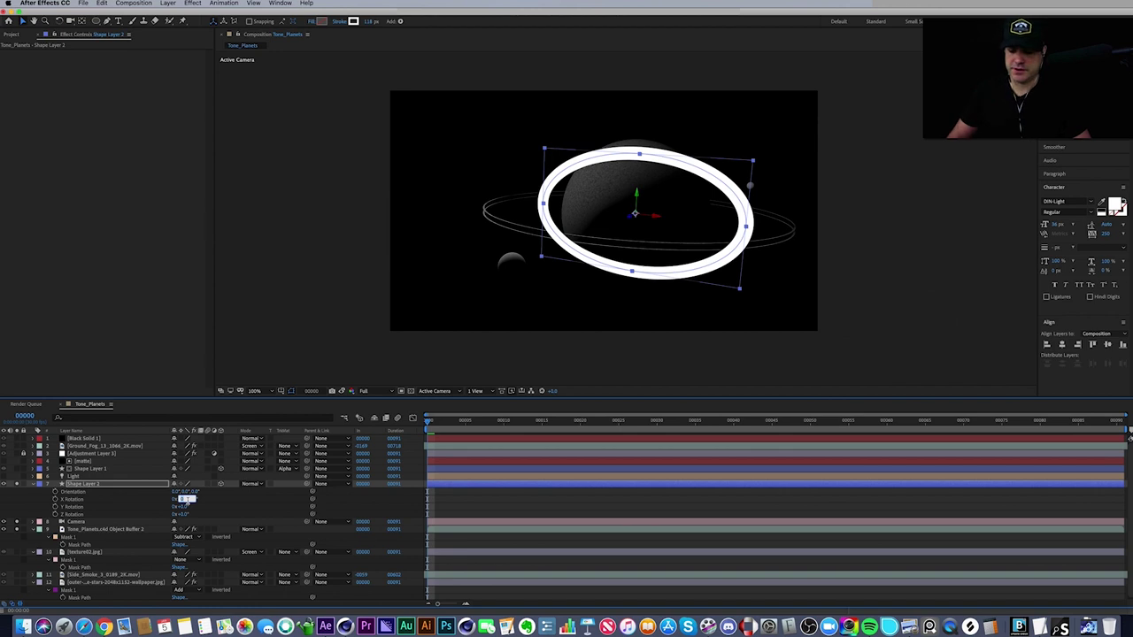
pyautogui.write('90')
pyautogui.press('Return')
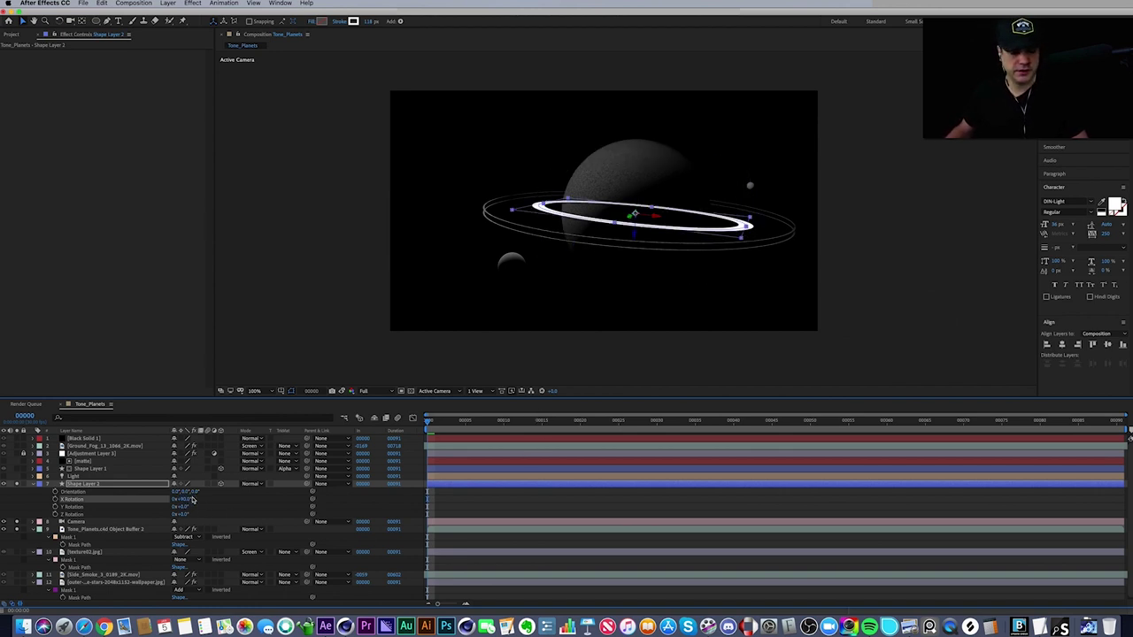
pyautogui.press('s')
pyautogui.moveTo(195, 492); pyautogui.dragTo(239, 491)
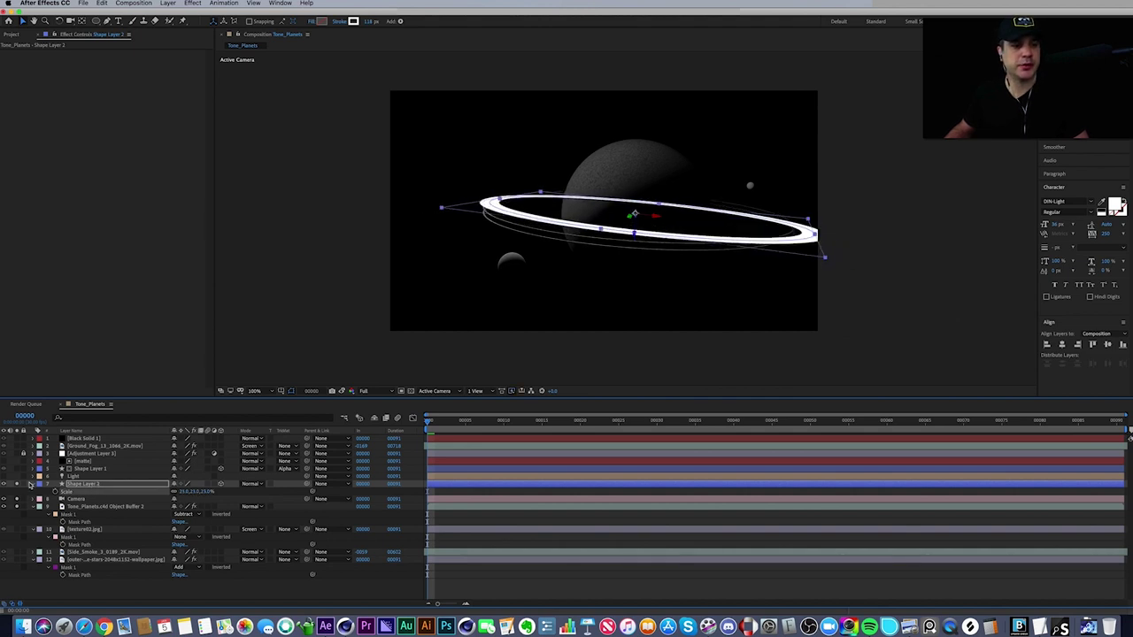
# - Set the ellipse path size of Shape Layer 2 to 1080 by 1080 so the ring is a perfect circle
pyautogui.click(34, 486)
pyautogui.click(35, 485)
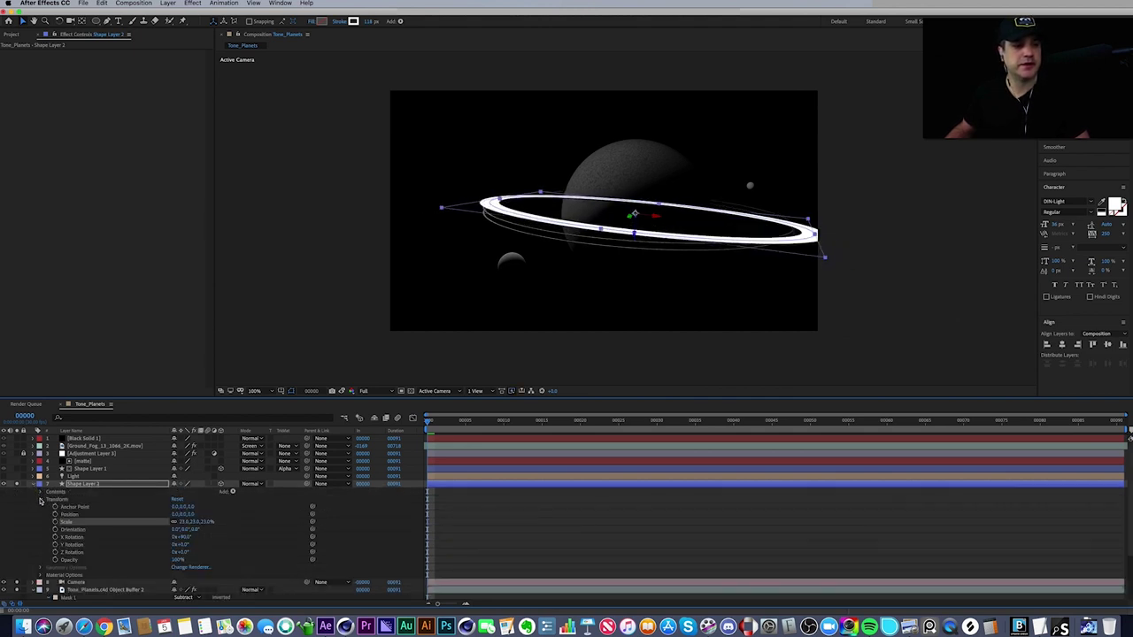
pyautogui.click(41, 492)
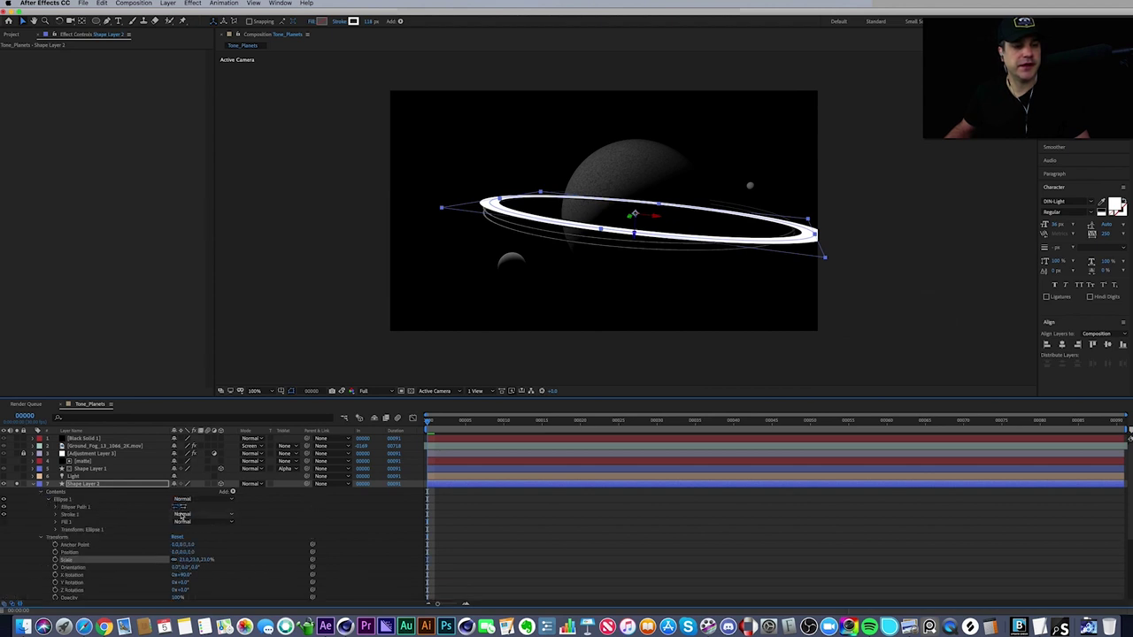
pyautogui.click(58, 509)
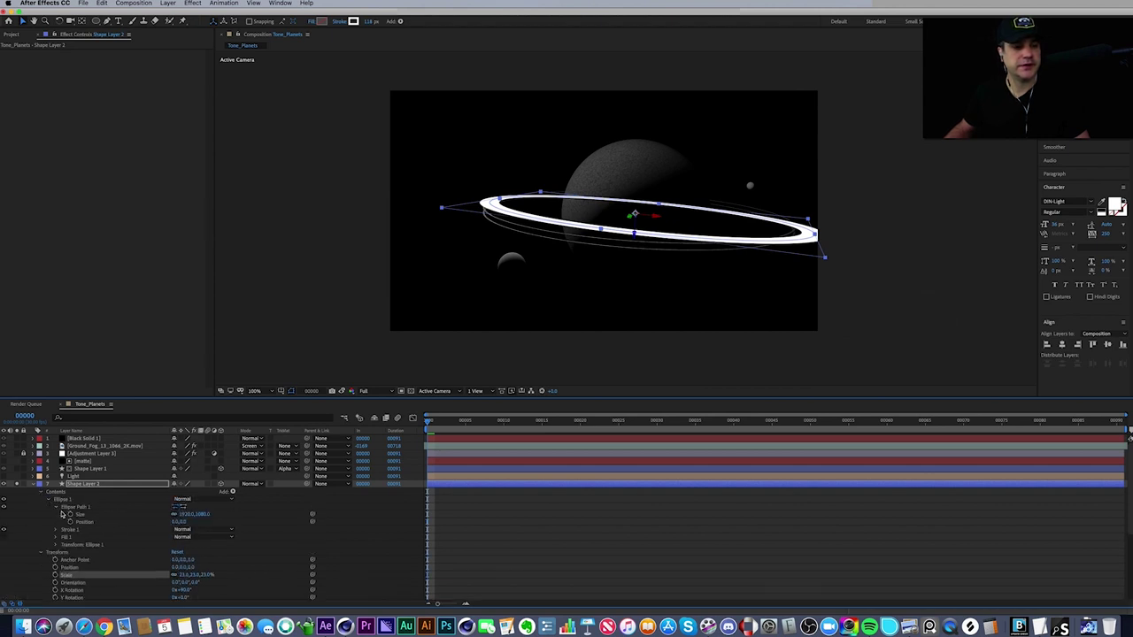
pyautogui.click(184, 515)
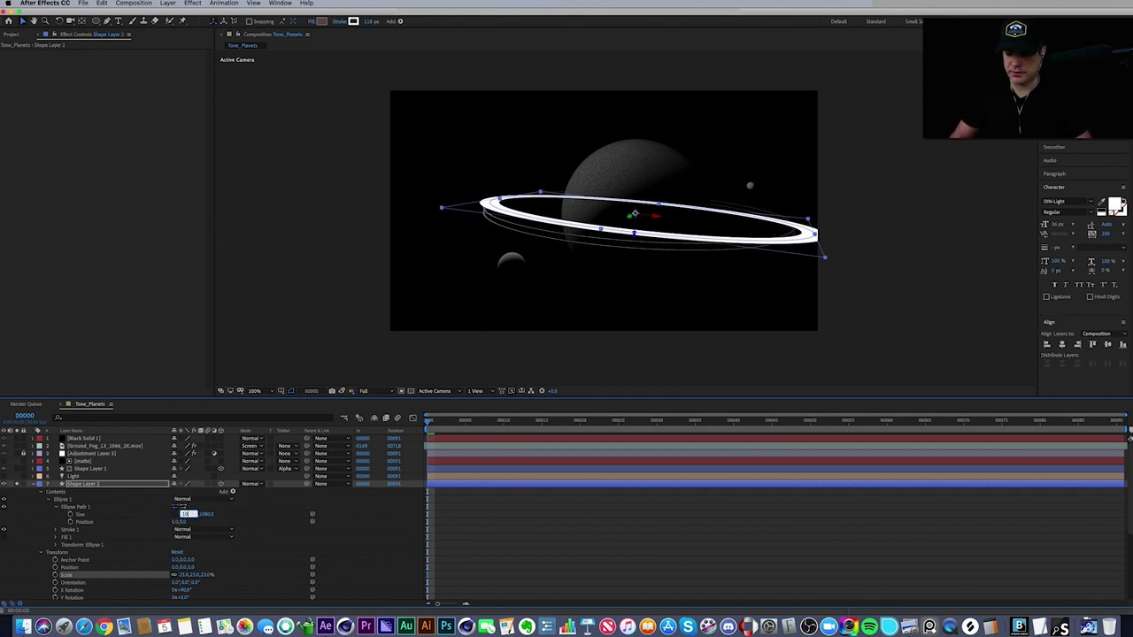
pyautogui.write('1080')
pyautogui.press('Return')
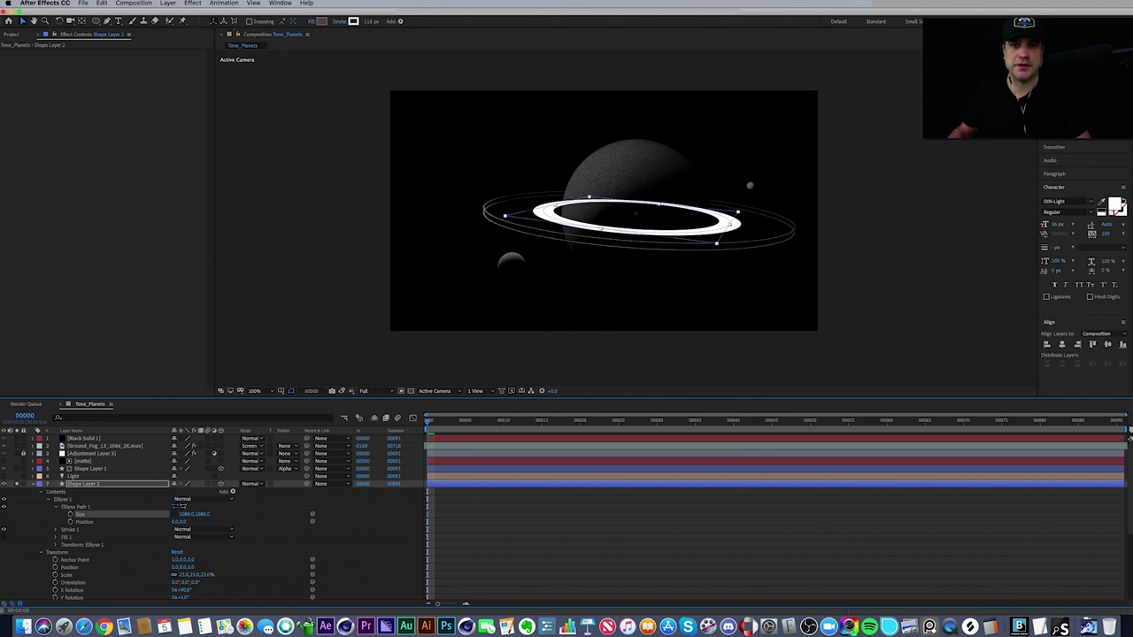
# - Scale Shape Layer 2 up to 30% so the circular ring extends further around the planet
pyautogui.click(583, 558)
pyautogui.press('s')
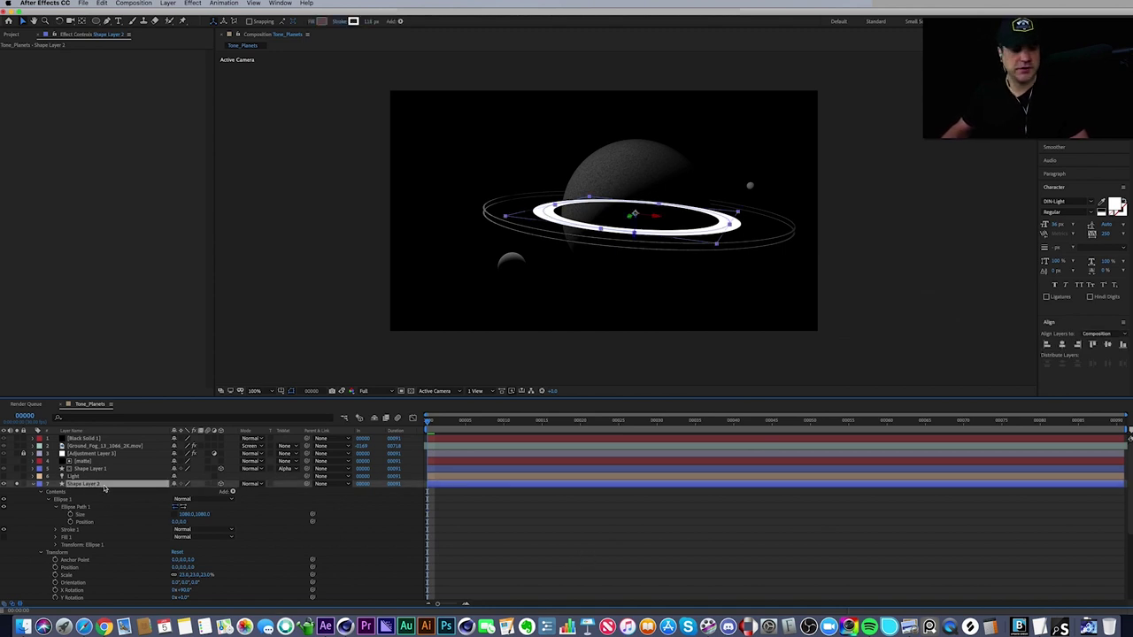
pyautogui.click(183, 492)
pyautogui.moveTo(187, 492); pyautogui.dragTo(266, 488)
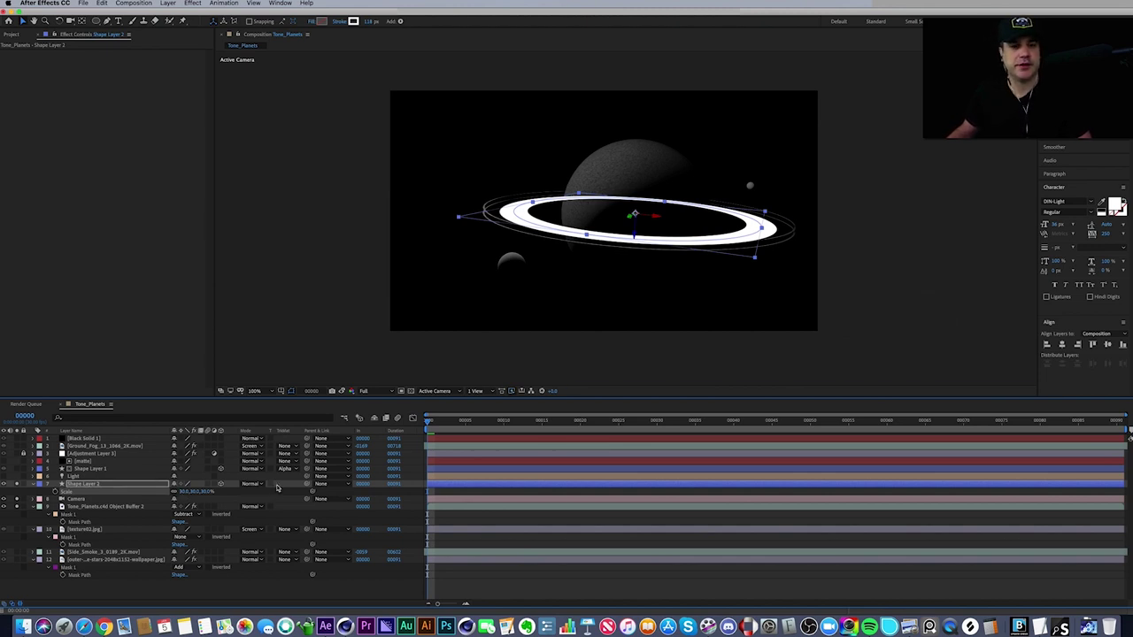
# - Hide Shape Layer 2 and solo the original Shape Layer 1 to display its dashed ring
pyautogui.click(5, 485)
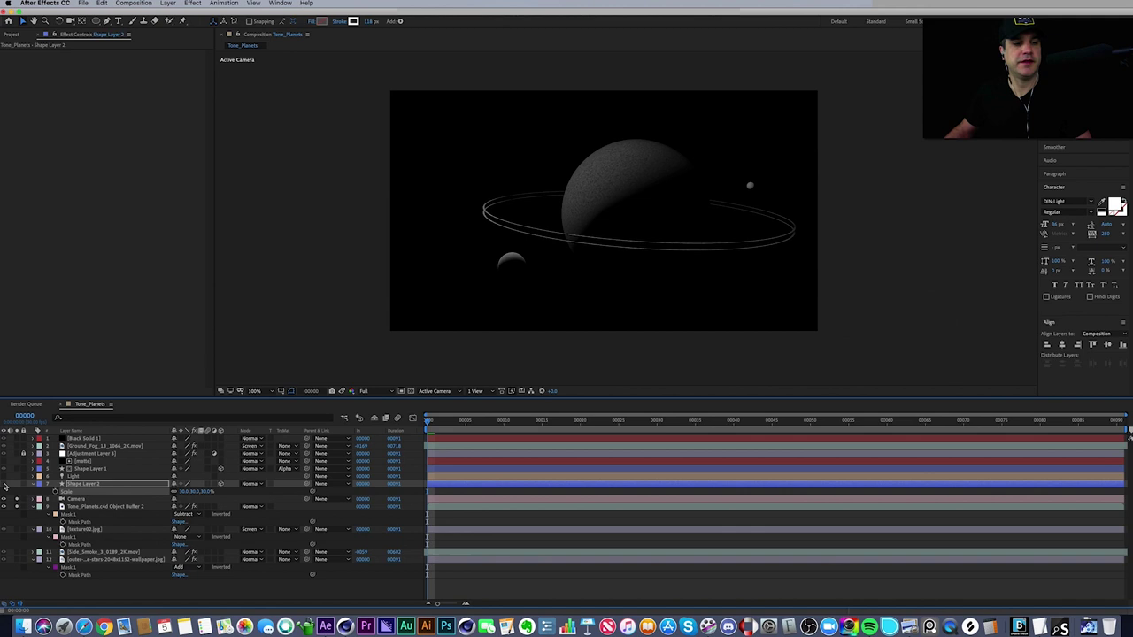
pyautogui.click(78, 470)
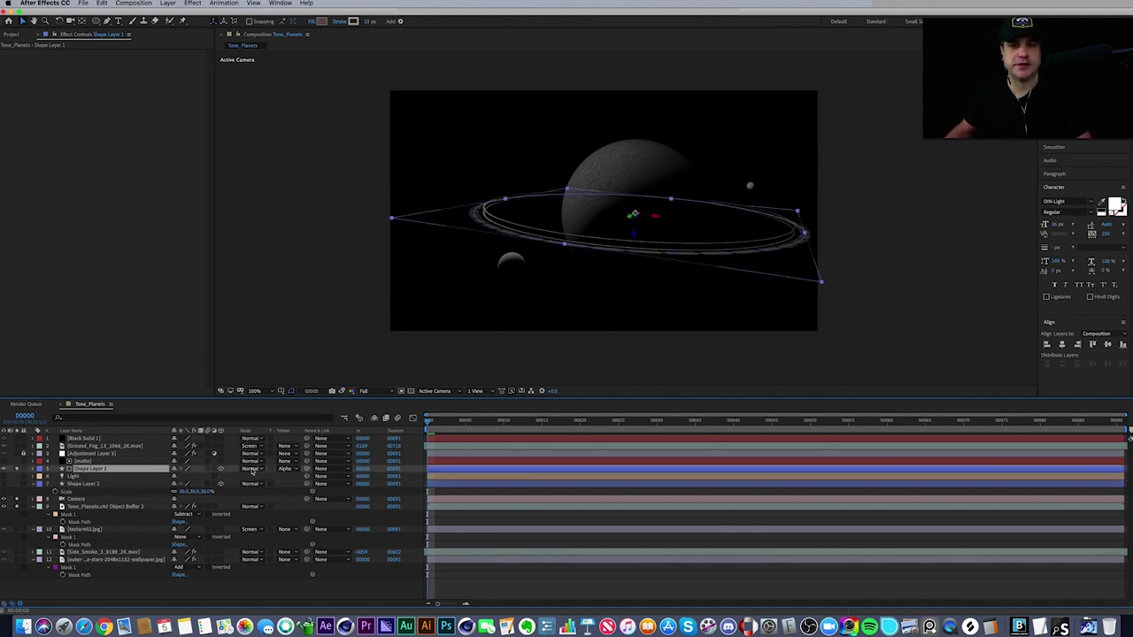
pyautogui.click(551, 591)
# - Examine the matte layer's three masks around the planet by temporarily displaying the layer, and check their Mask Feather values
pyautogui.click(85, 463)
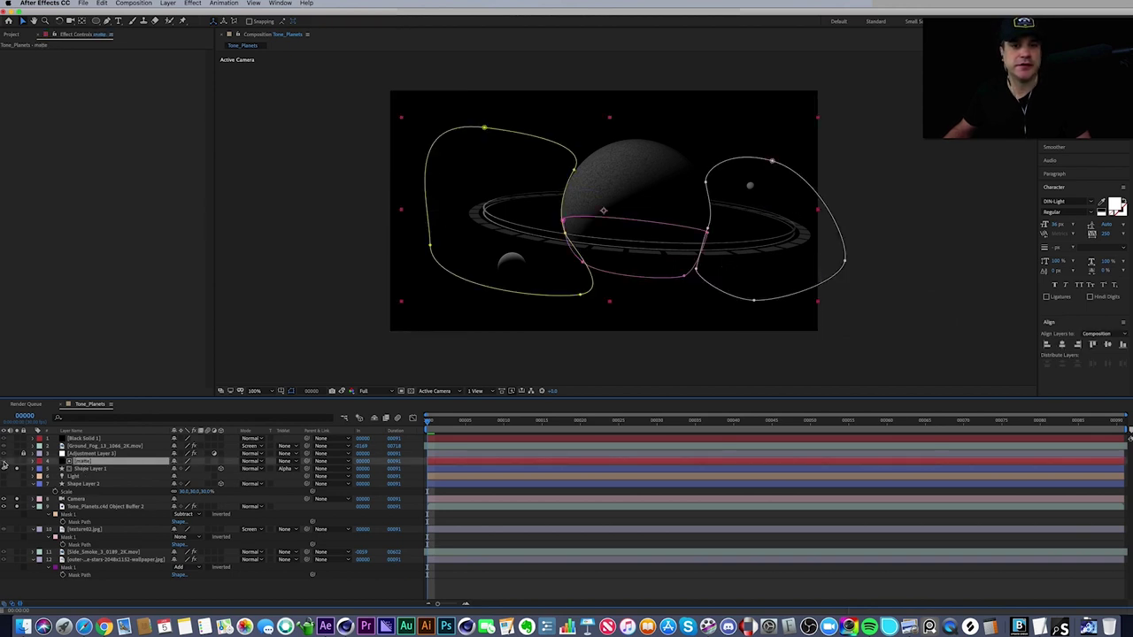
pyautogui.click(4, 463)
pyautogui.press('m')
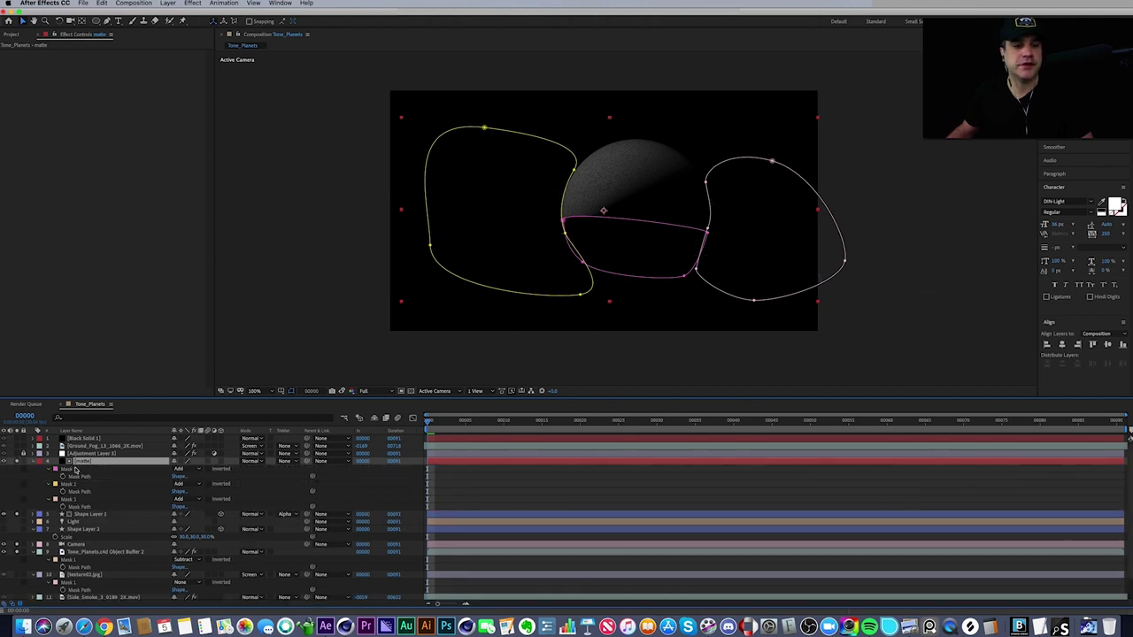
pyautogui.click(582, 292)
pyautogui.click(584, 218)
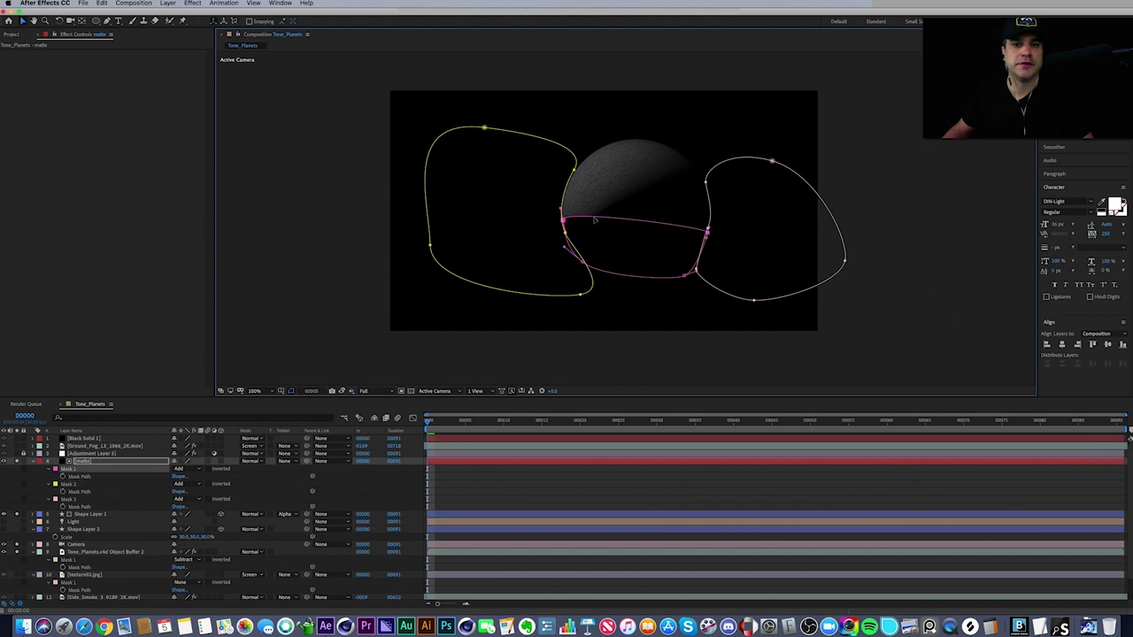
pyautogui.click(752, 299)
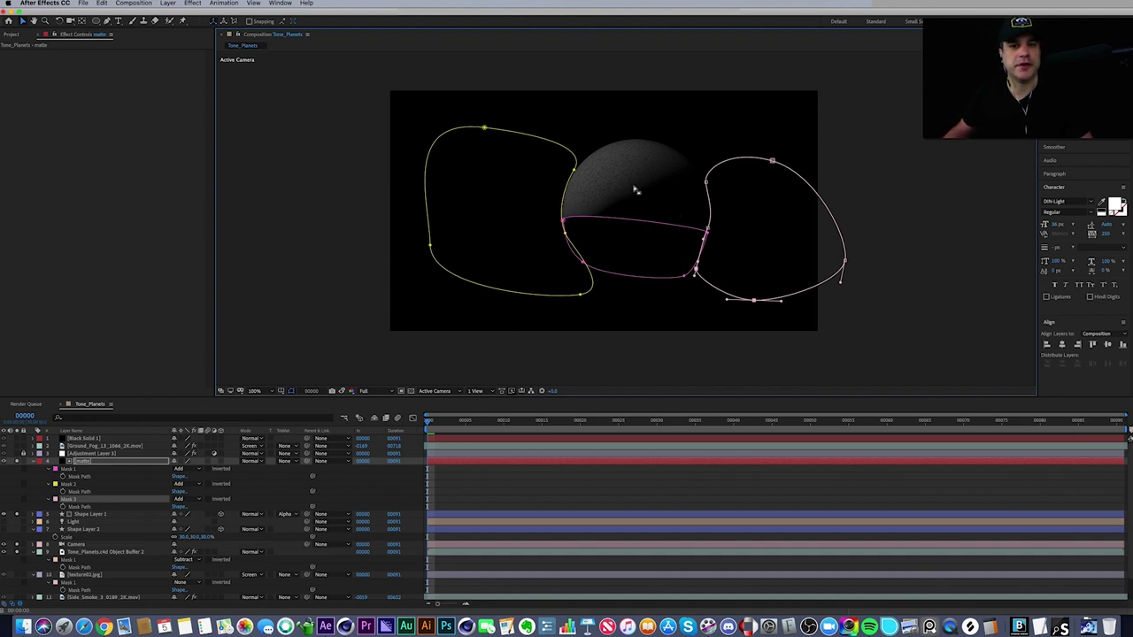
pyautogui.click(4, 462)
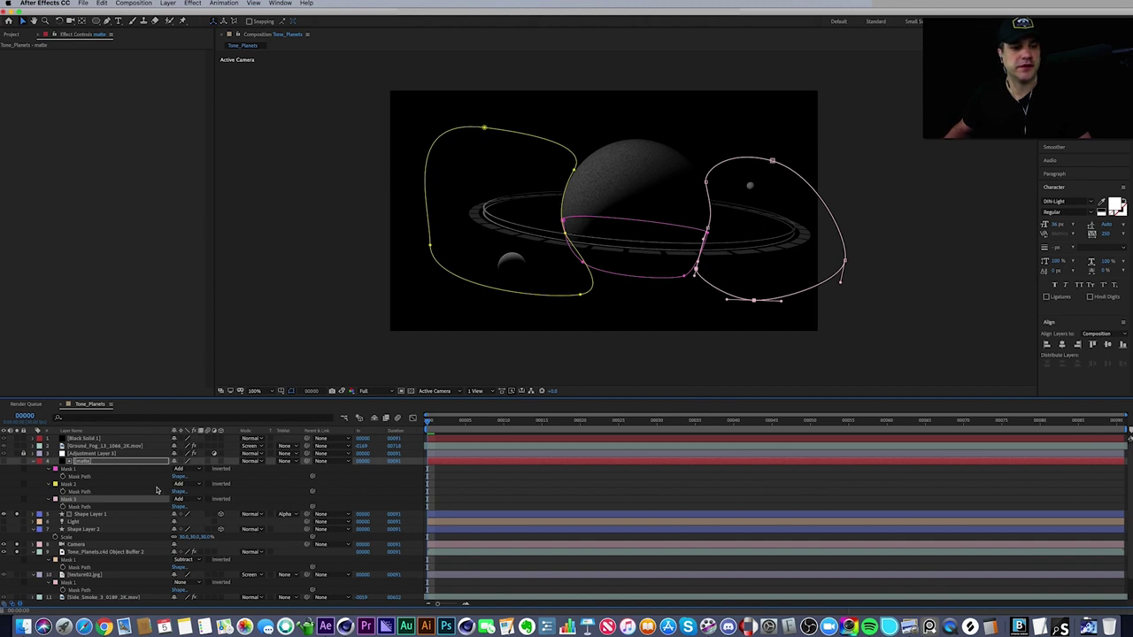
pyautogui.press('f')
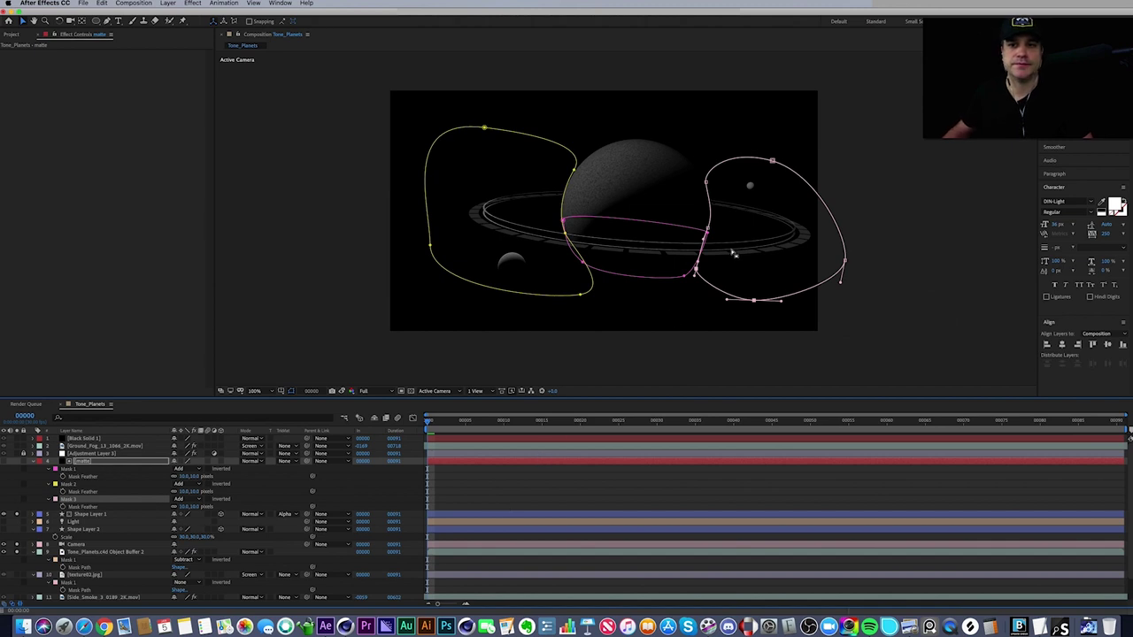
# - Refine the matte layer's Mask 3 outline where it follows the planet's right edge, and deselect the layer
pyautogui.press('.')
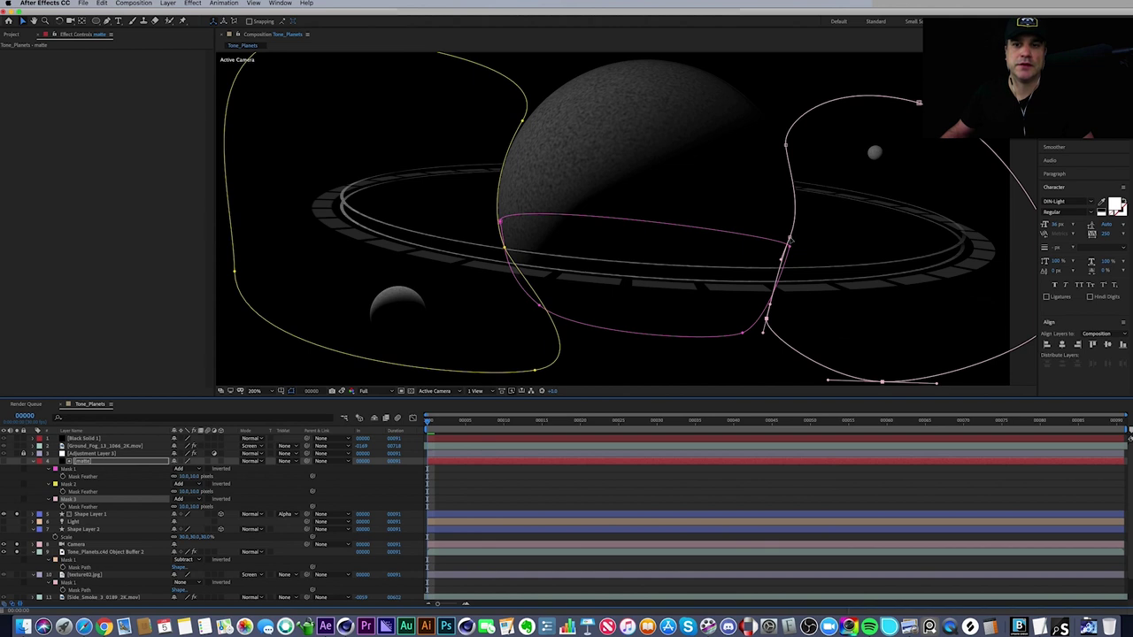
pyautogui.click(784, 143)
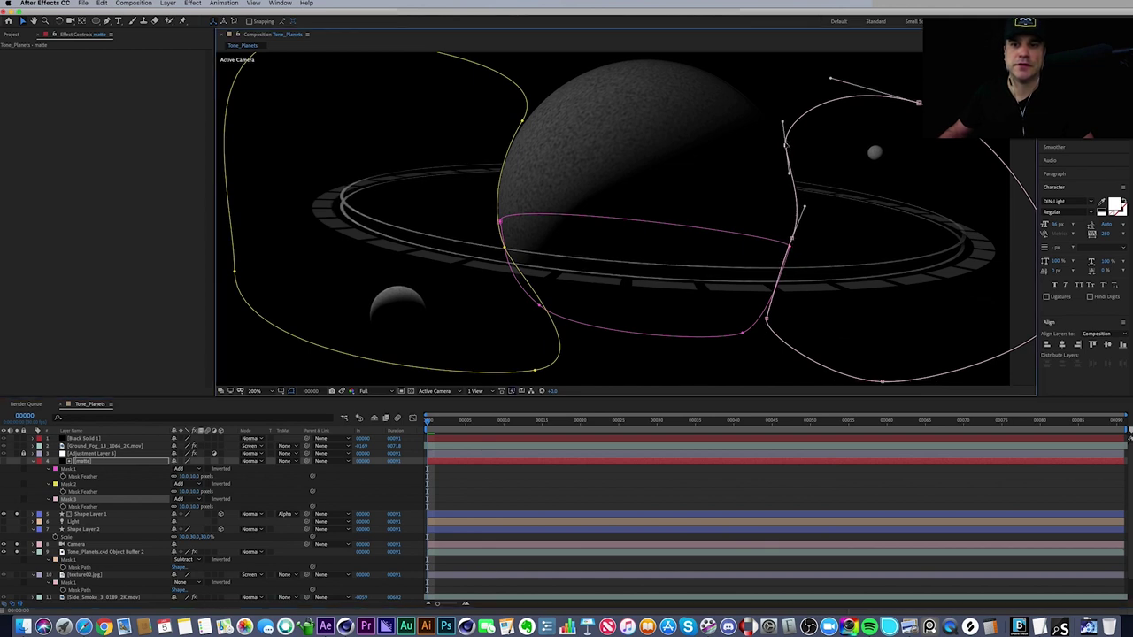
pyautogui.click(650, 483)
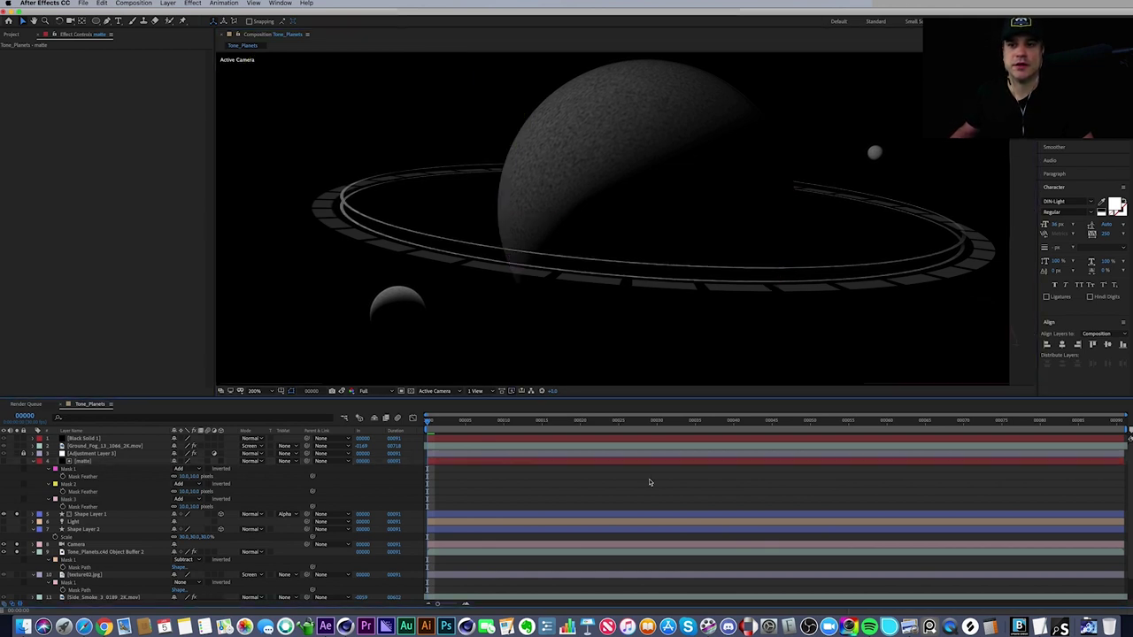
pyautogui.press(',')
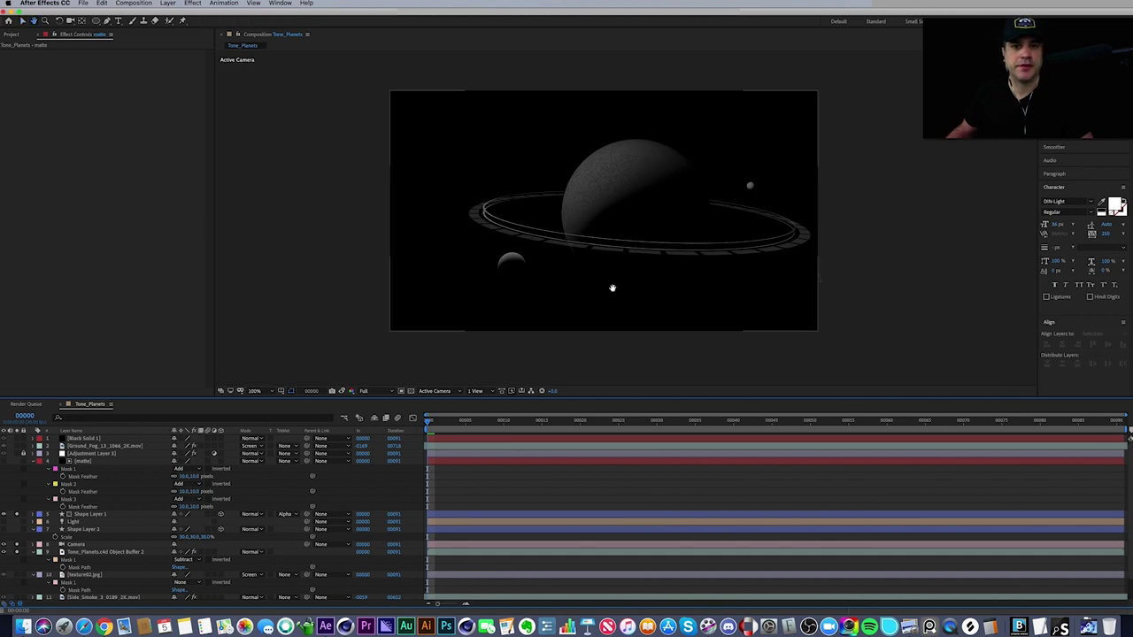
pyautogui.moveTo(611, 289); pyautogui.dragTo(604, 283)
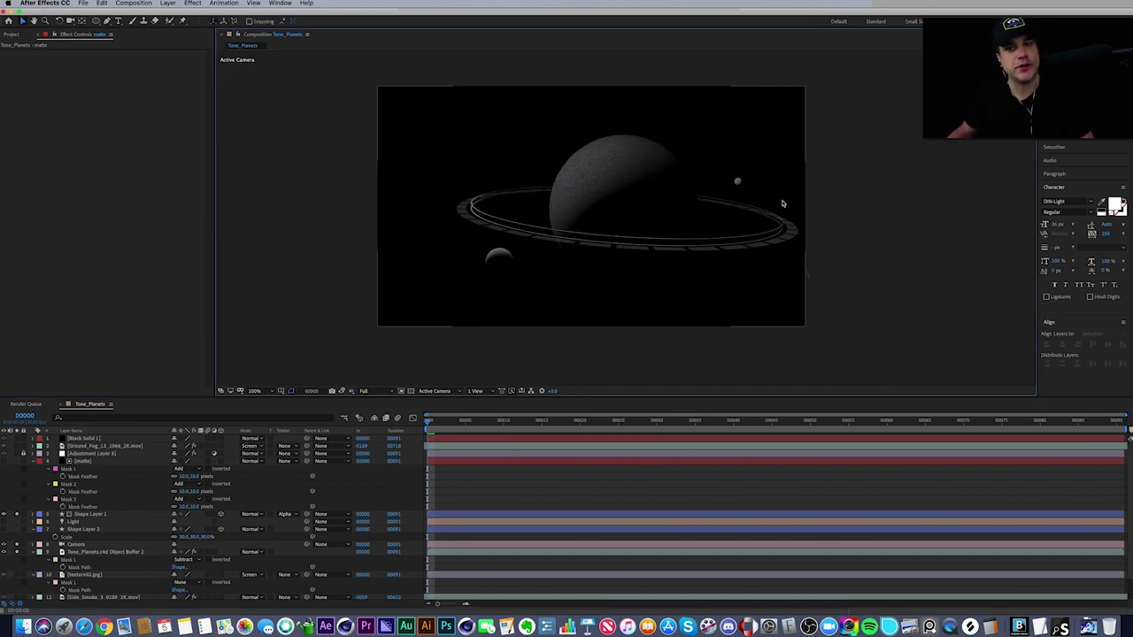
# - Reveal the Dashes settings under Stroke 1 of Ellipse 1 in Shape Layer 1
pyautogui.click(92, 515)
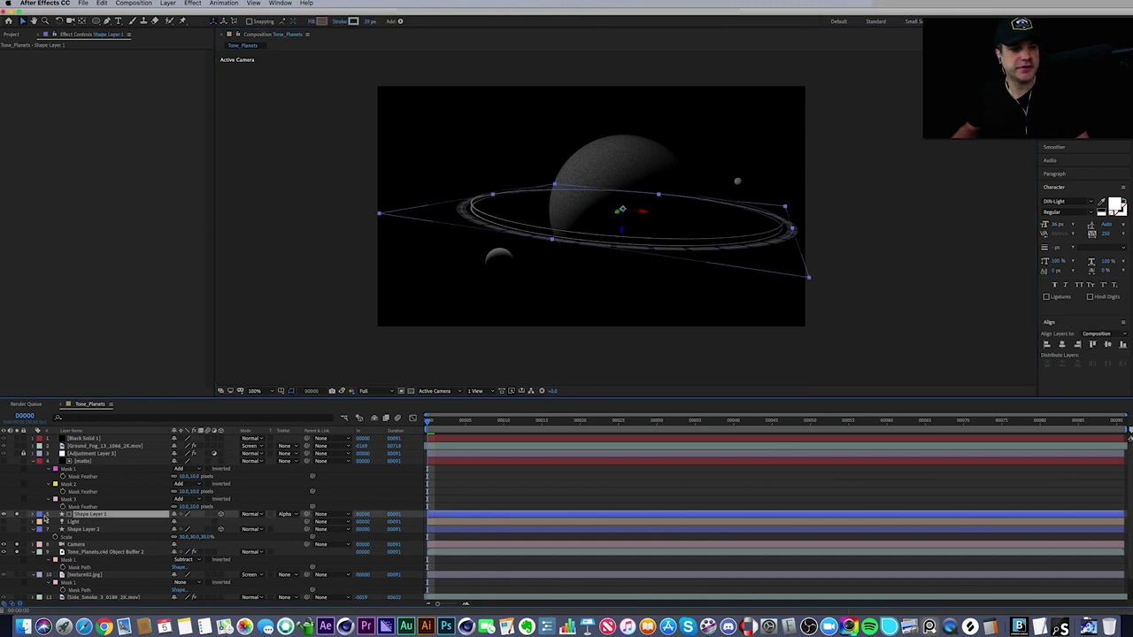
pyautogui.click(34, 517)
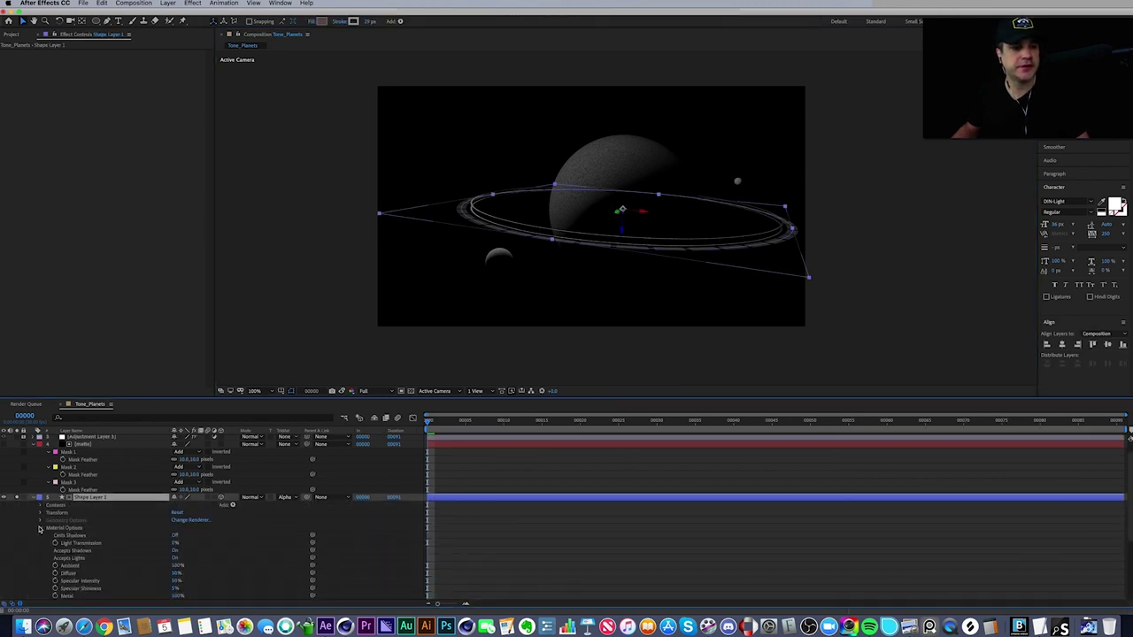
pyautogui.click(40, 529)
pyautogui.click(41, 506)
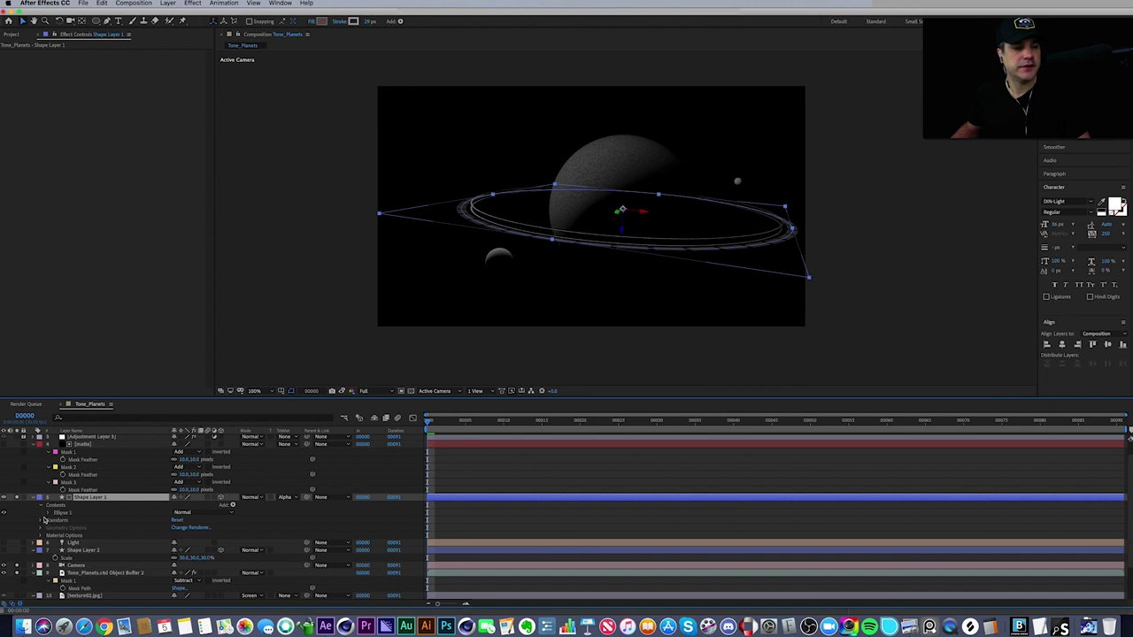
pyautogui.click(49, 513)
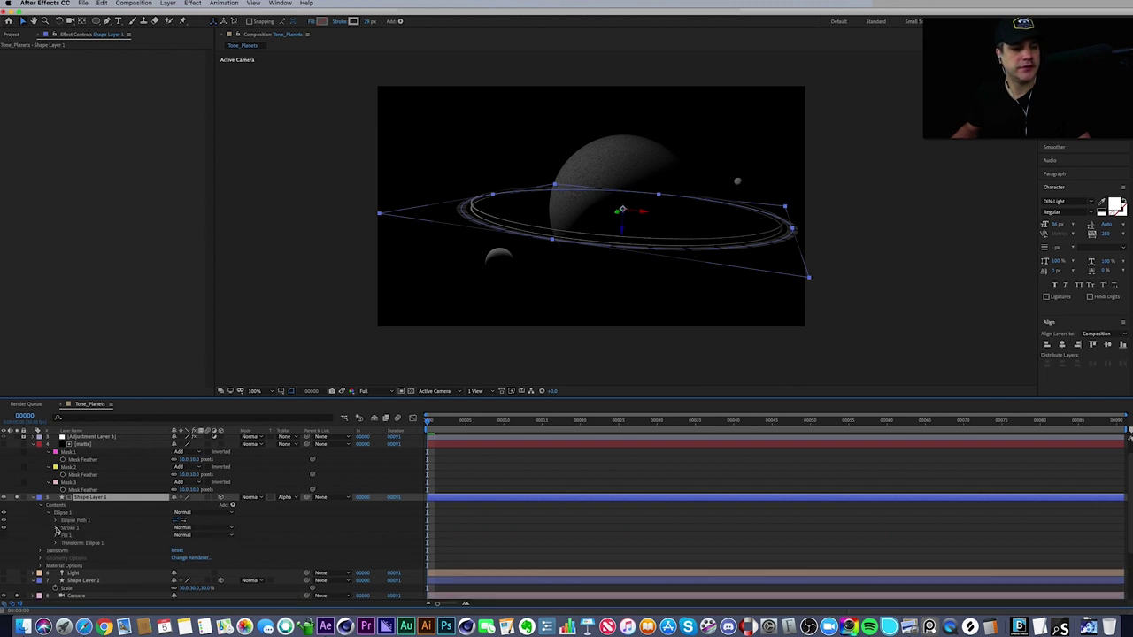
pyautogui.click(56, 528)
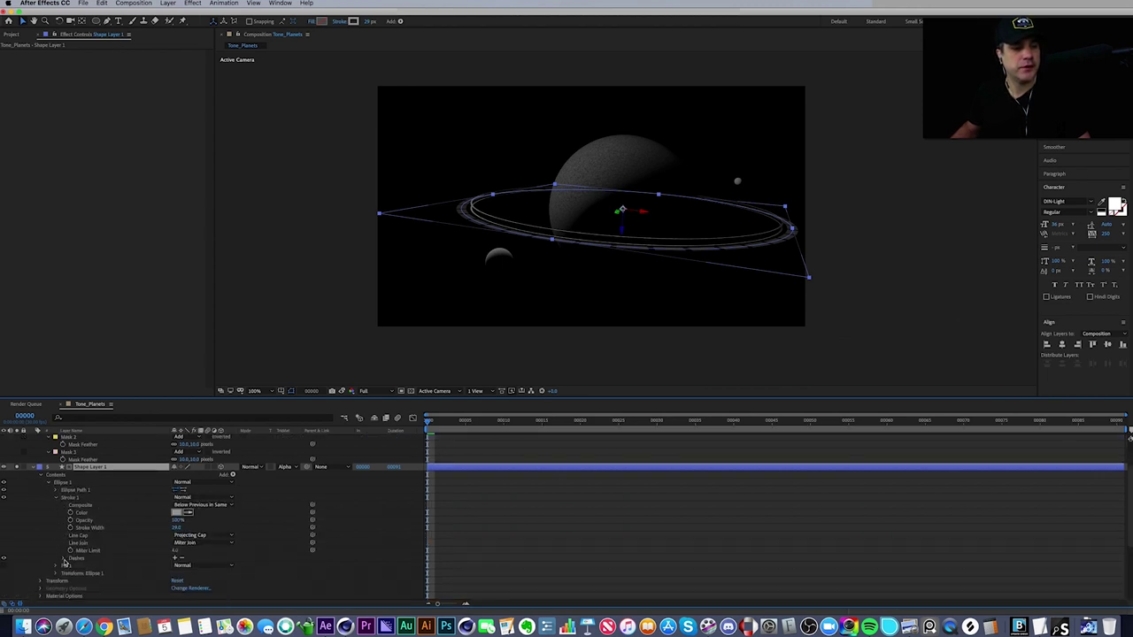
pyautogui.click(63, 558)
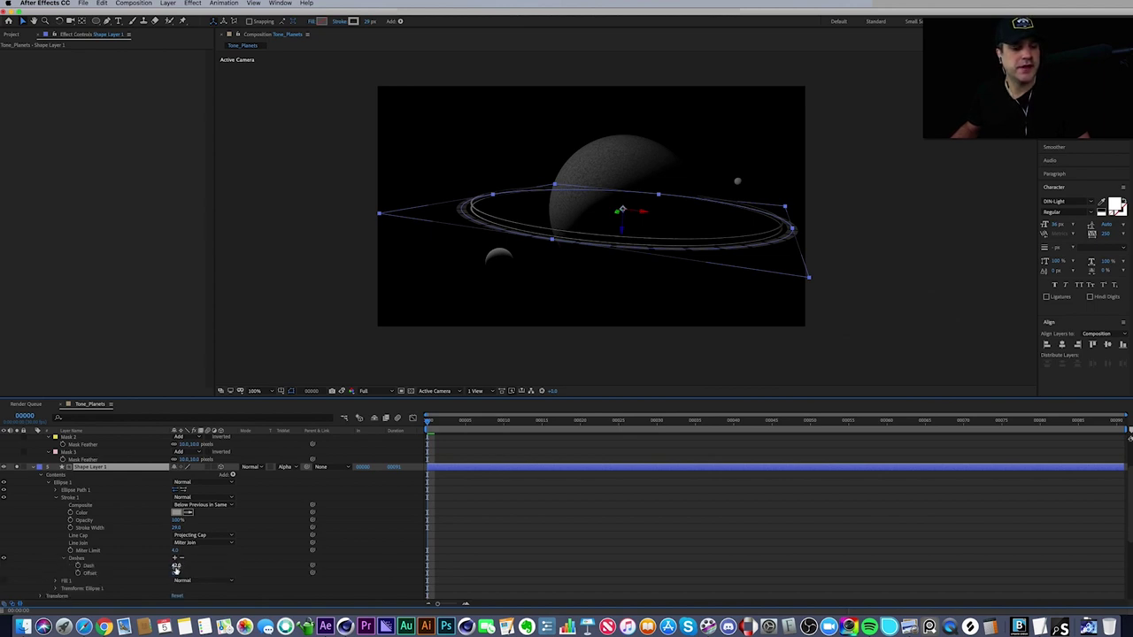
# - Try much longer and much shorter Dash values on Shape Layer 1's stroke to compare the ring's segments
pyautogui.moveTo(178, 567); pyautogui.dragTo(256, 569)
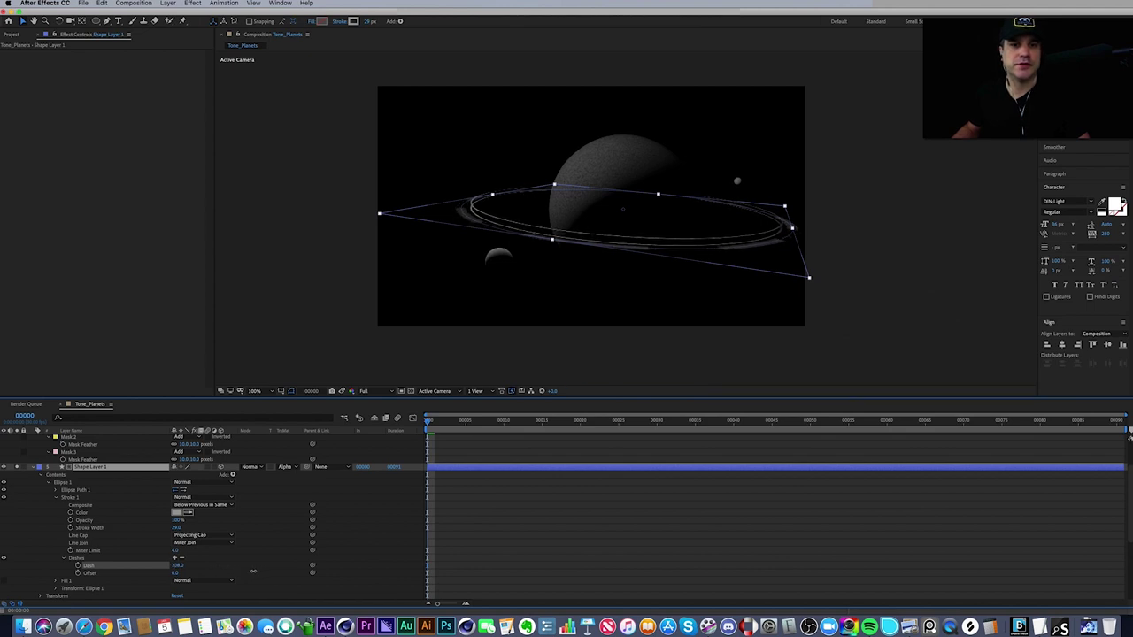
pyautogui.click(525, 543)
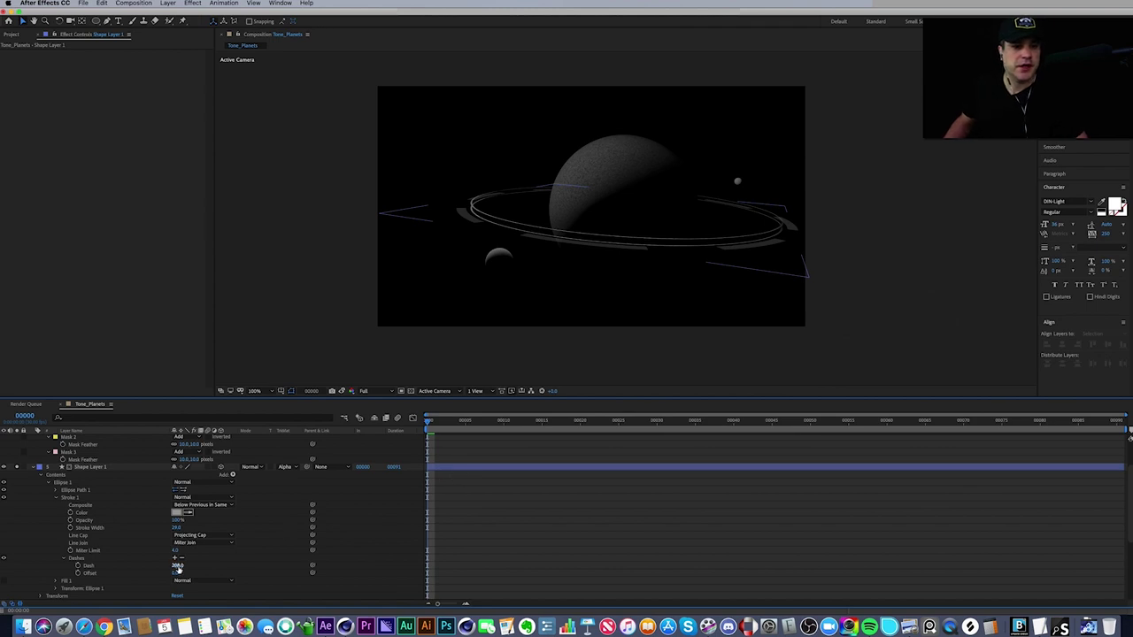
pyautogui.click(133, 566)
pyautogui.moveTo(177, 565); pyautogui.dragTo(113, 587)
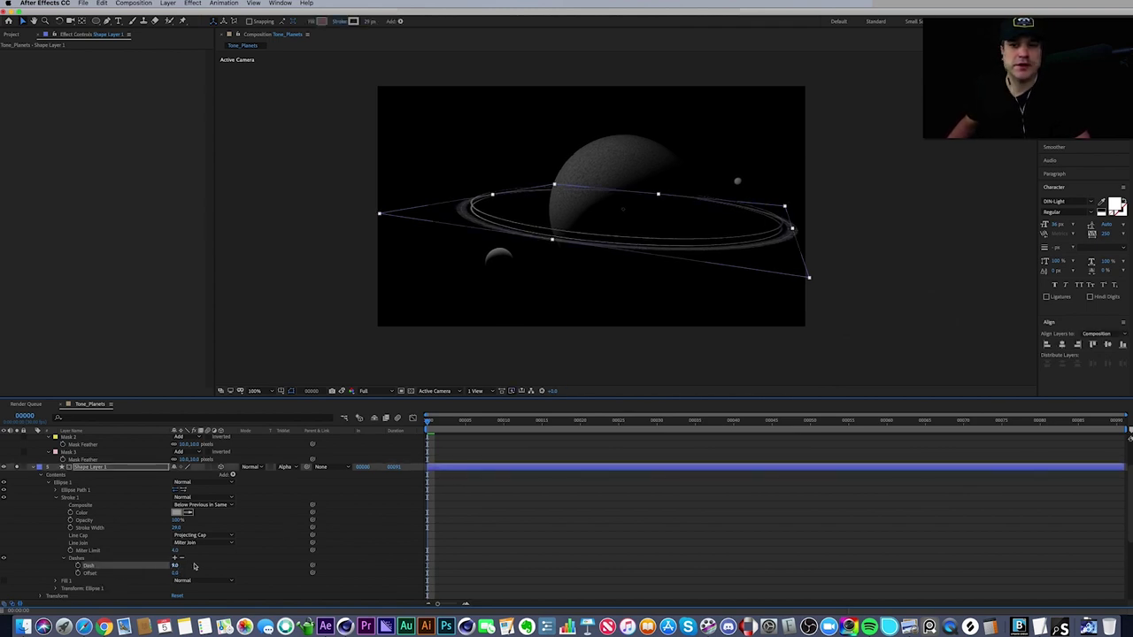
pyautogui.click(594, 544)
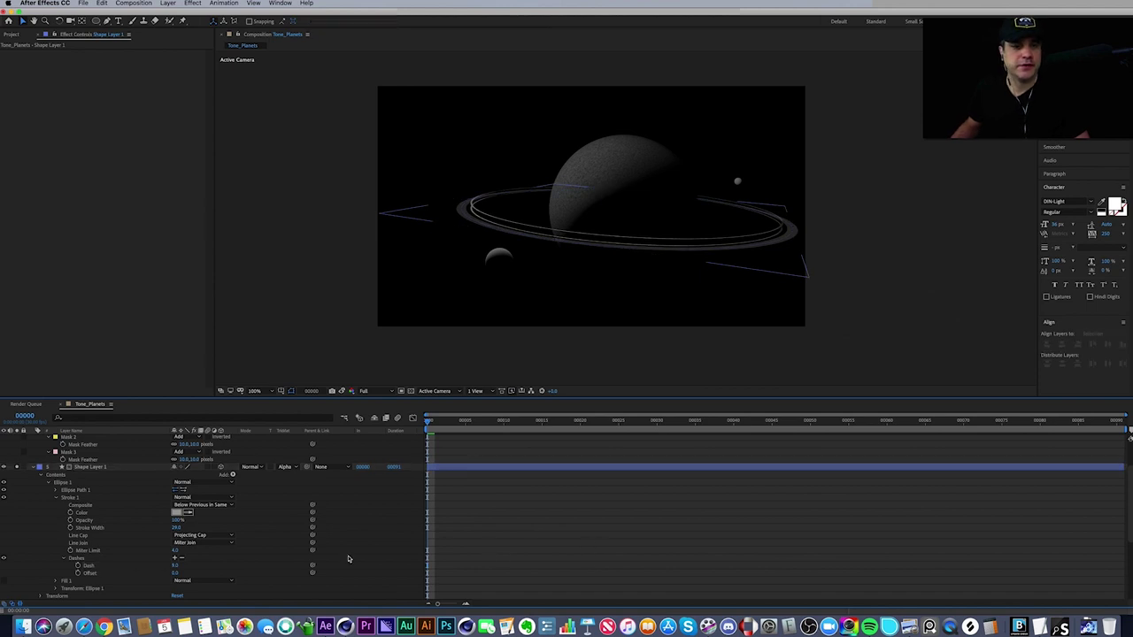
pyautogui.click(177, 566)
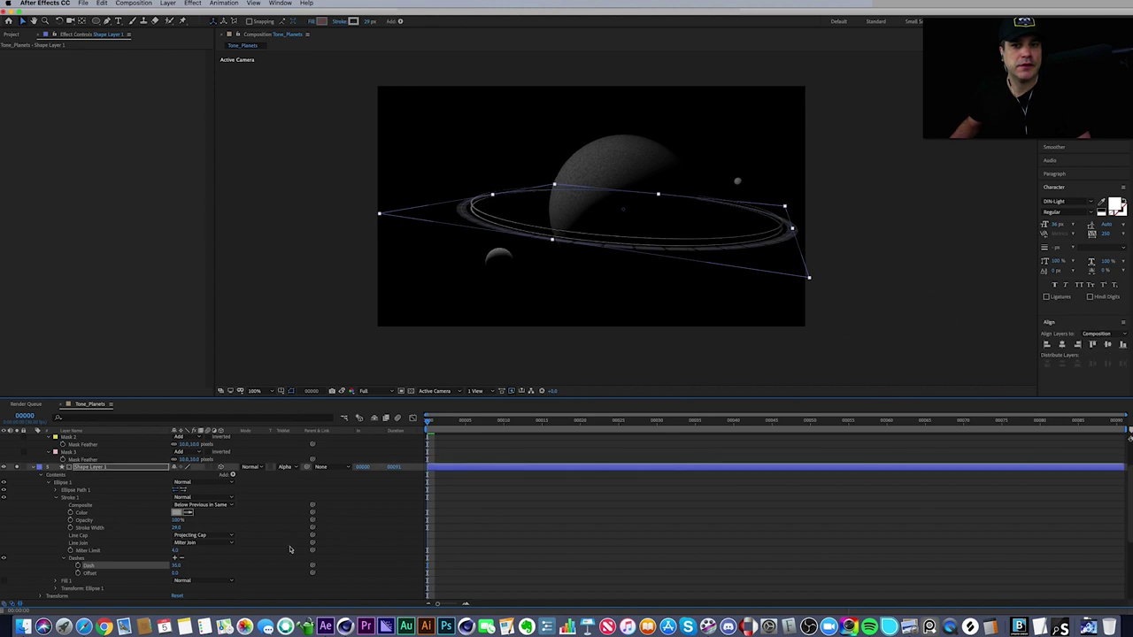
pyautogui.click(588, 547)
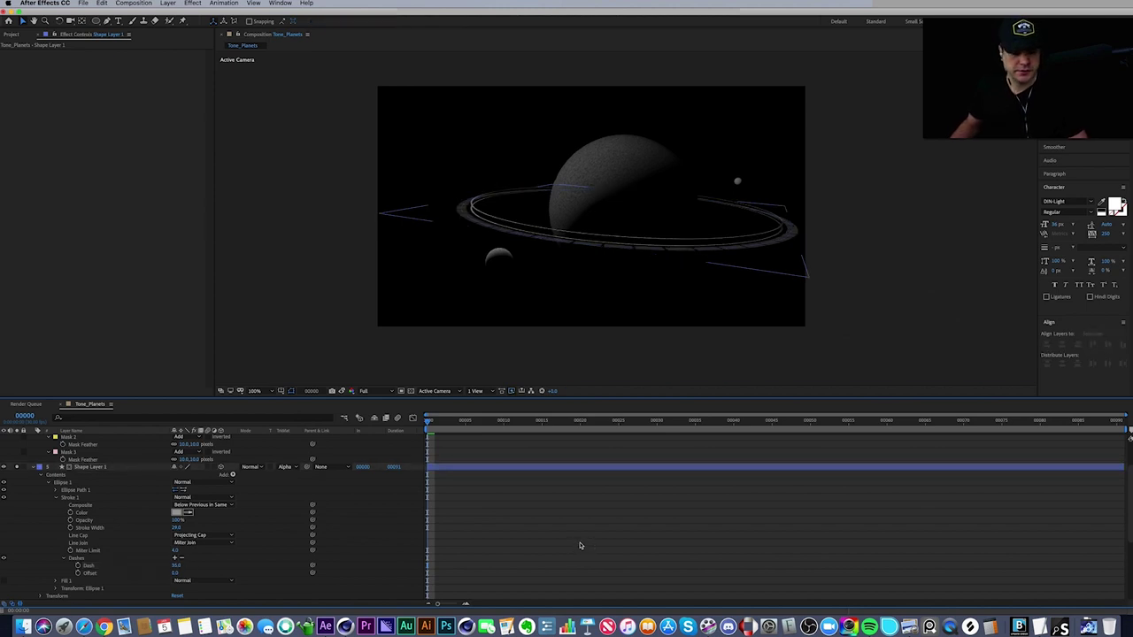
# - Undo the experimental Dash changes on Shape Layer 1's stroke
pyautogui.press('super+Down')
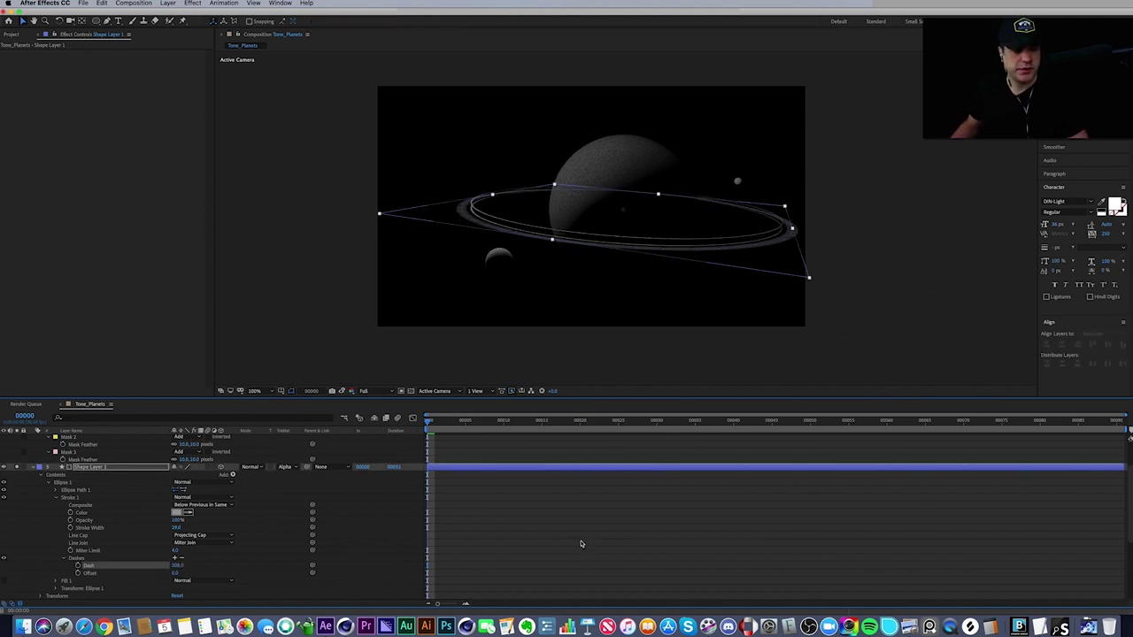
pyautogui.click(565, 532)
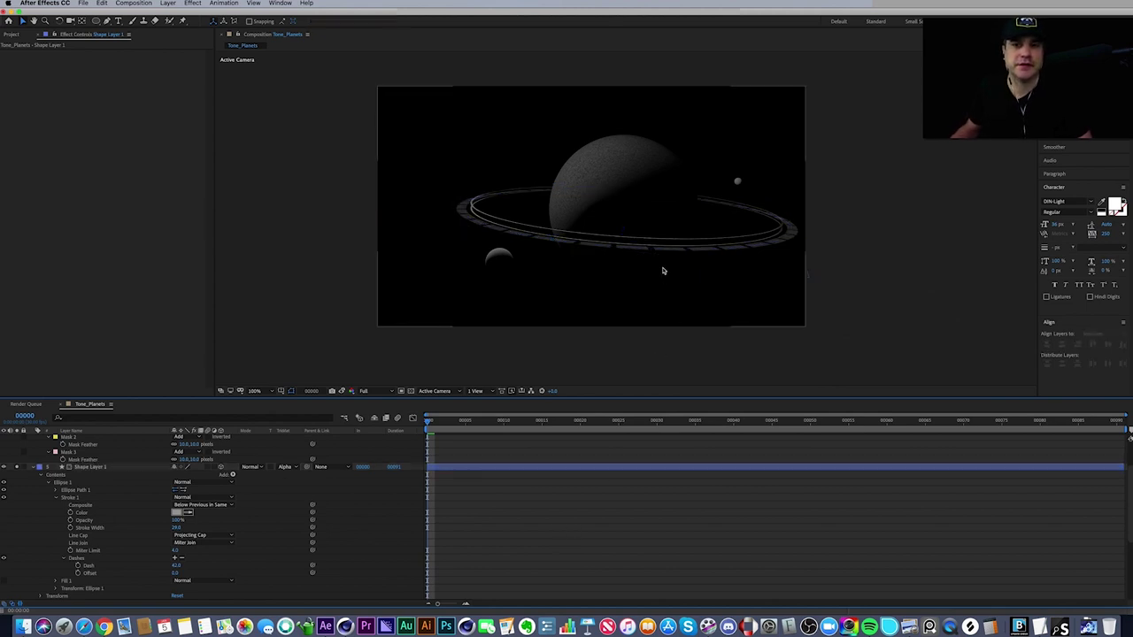
pyautogui.click(175, 477)
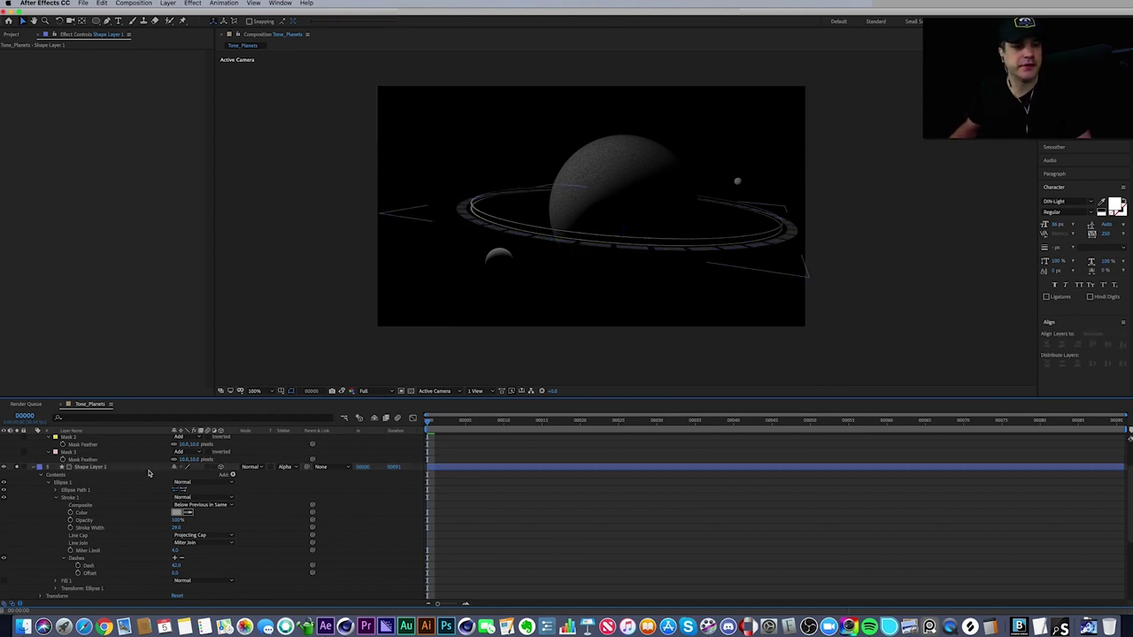
# - Collapse the expanded properties of Shape Layer 1 and the matte layer
pyautogui.click(34, 468)
pyautogui.scroll(1, 37, 467)
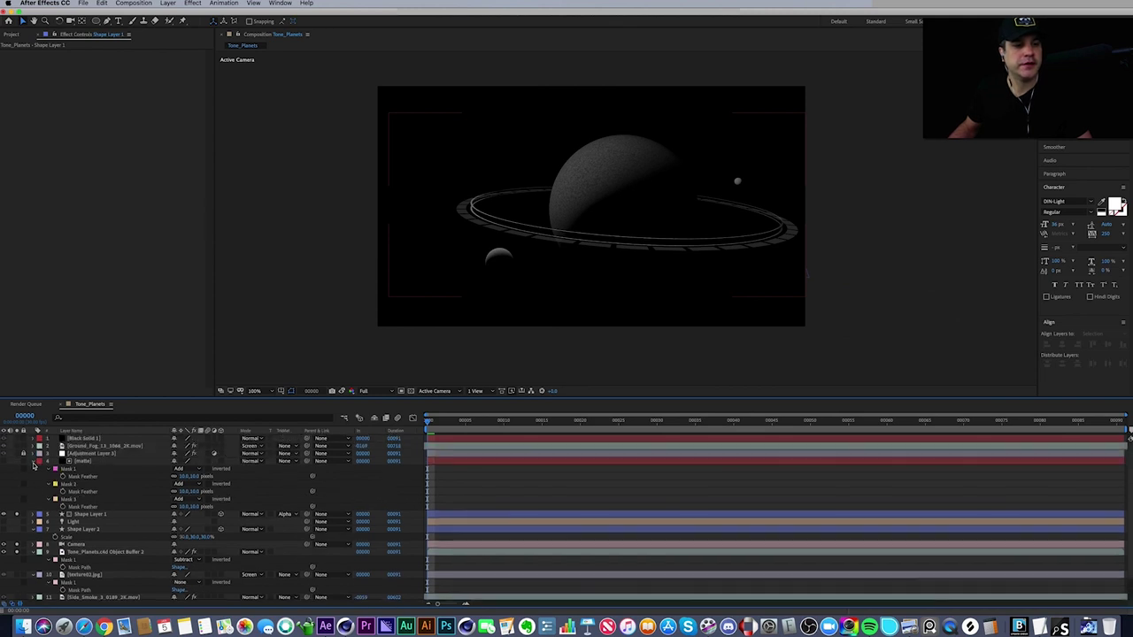
pyautogui.click(39, 461)
# - Confirm Alpha Matte "[matte]" as Shape Layer 1's track matte, and compare the ring layer with the matte layer's masks
pyautogui.click(90, 469)
pyautogui.click(292, 469)
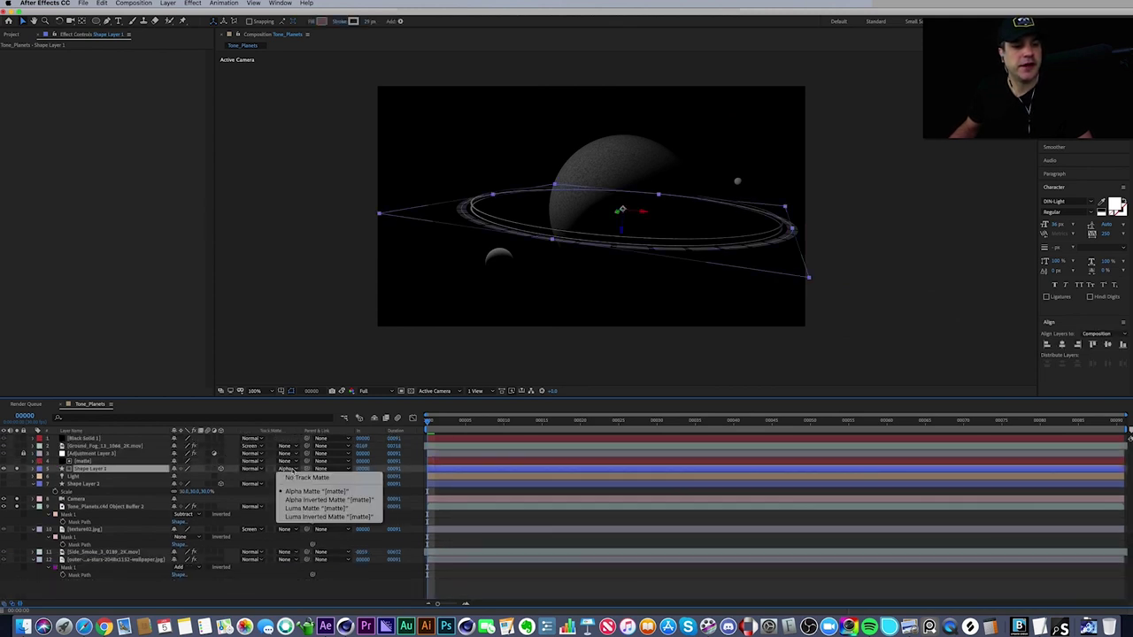
pyautogui.click(315, 491)
pyautogui.click(84, 463)
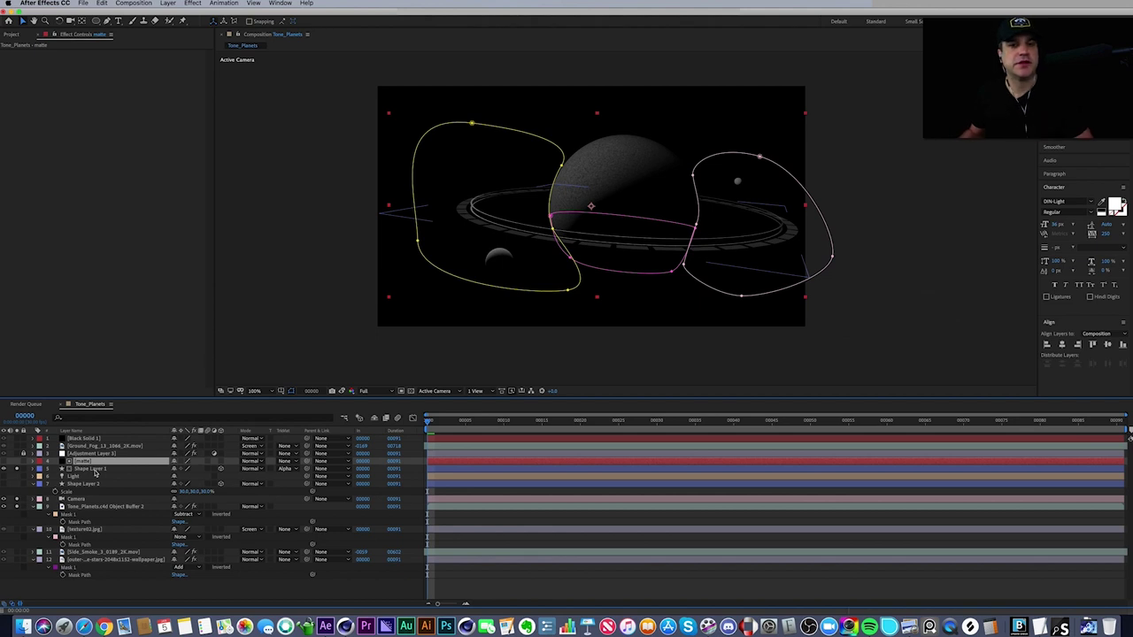
pyautogui.click(88, 468)
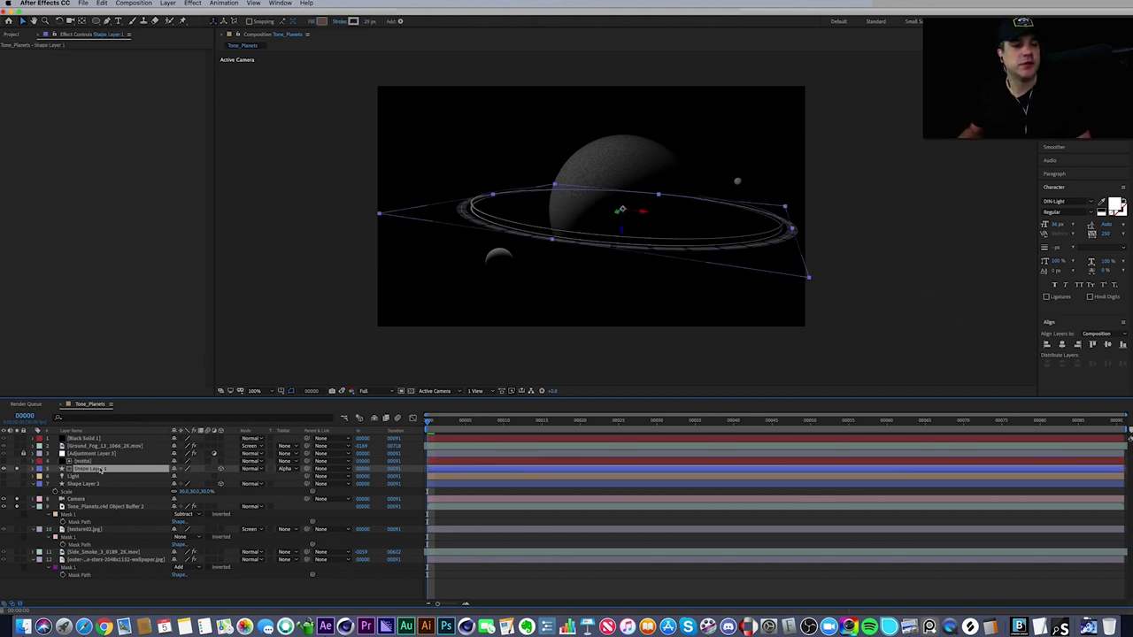
pyautogui.click(89, 462)
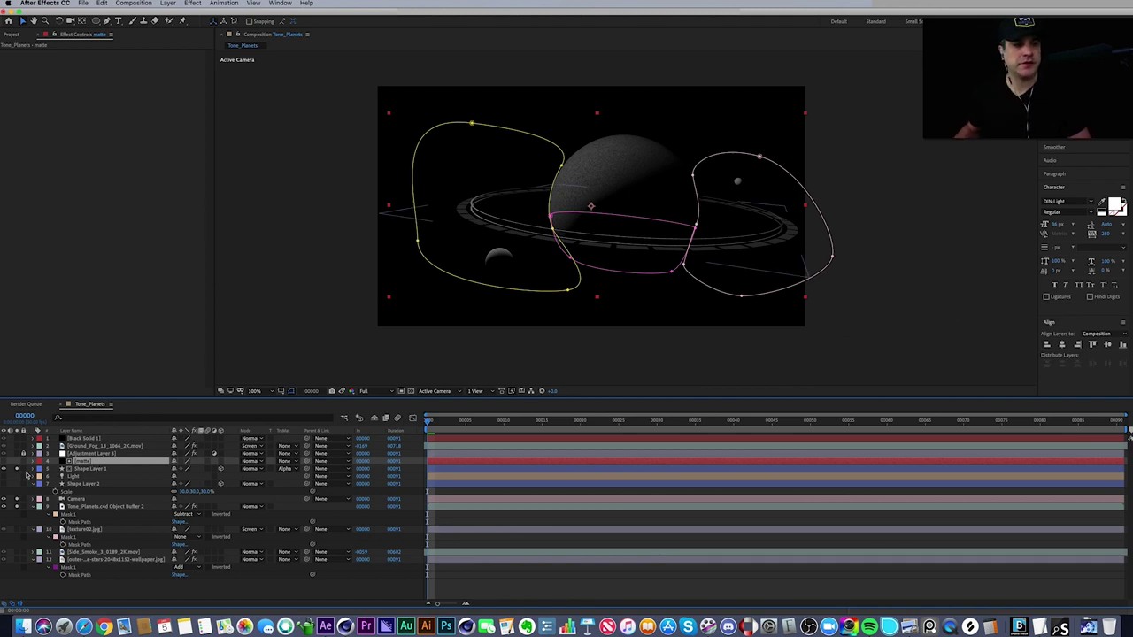
# - Check the Cineware scene layer's extraction commands, and preview the original Light layer's effect on the ring
pyautogui.click(76, 477)
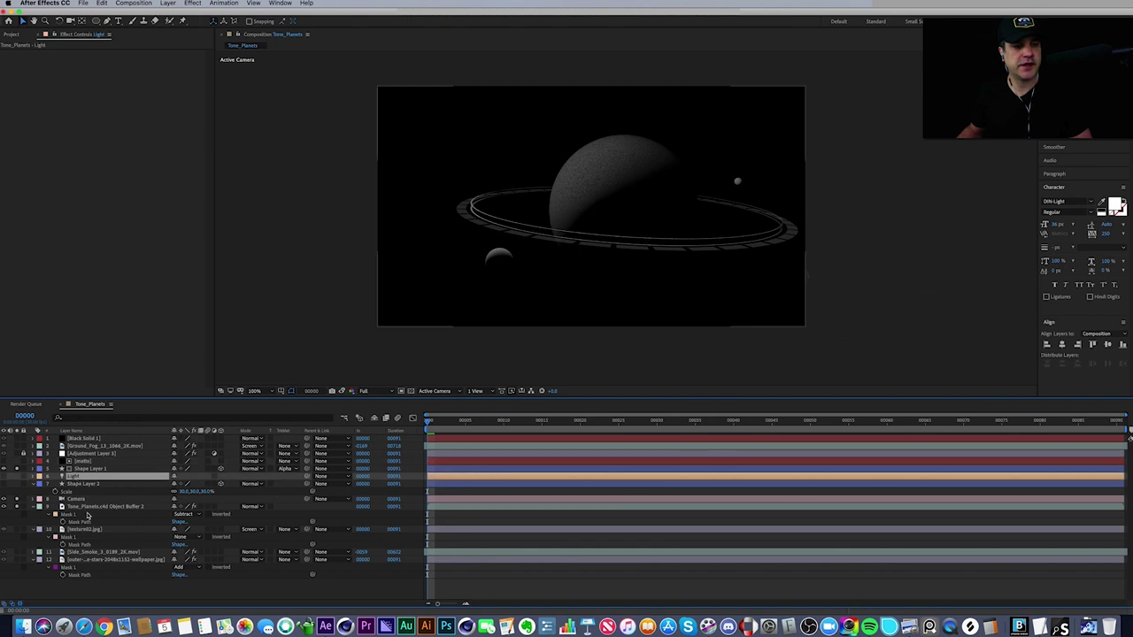
pyautogui.click(89, 510)
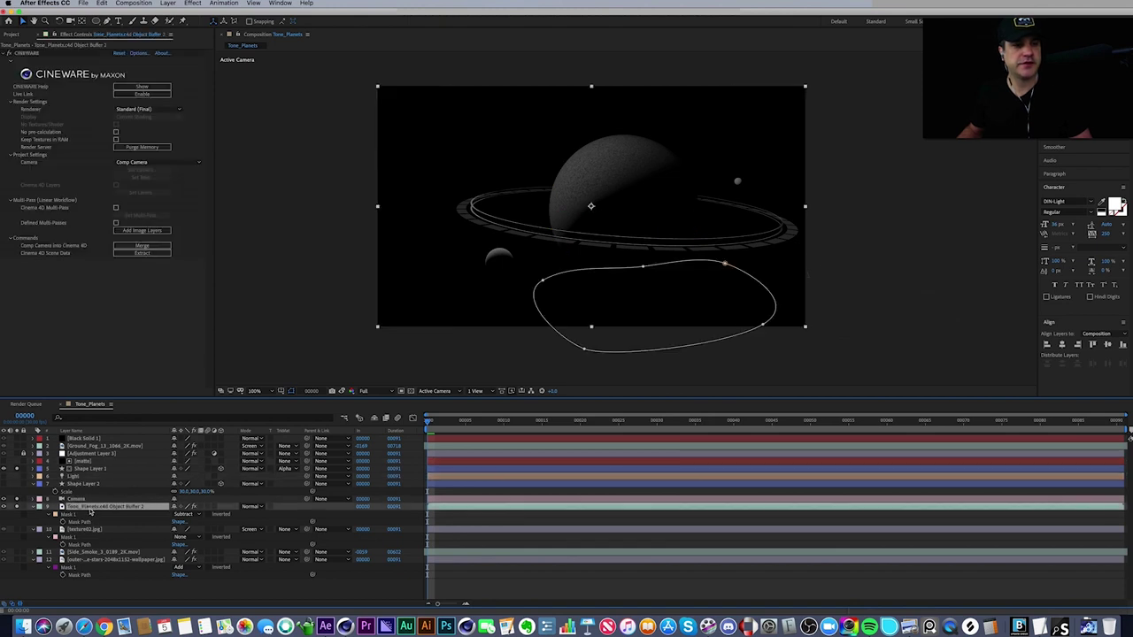
pyautogui.click(141, 254)
pyautogui.click(75, 477)
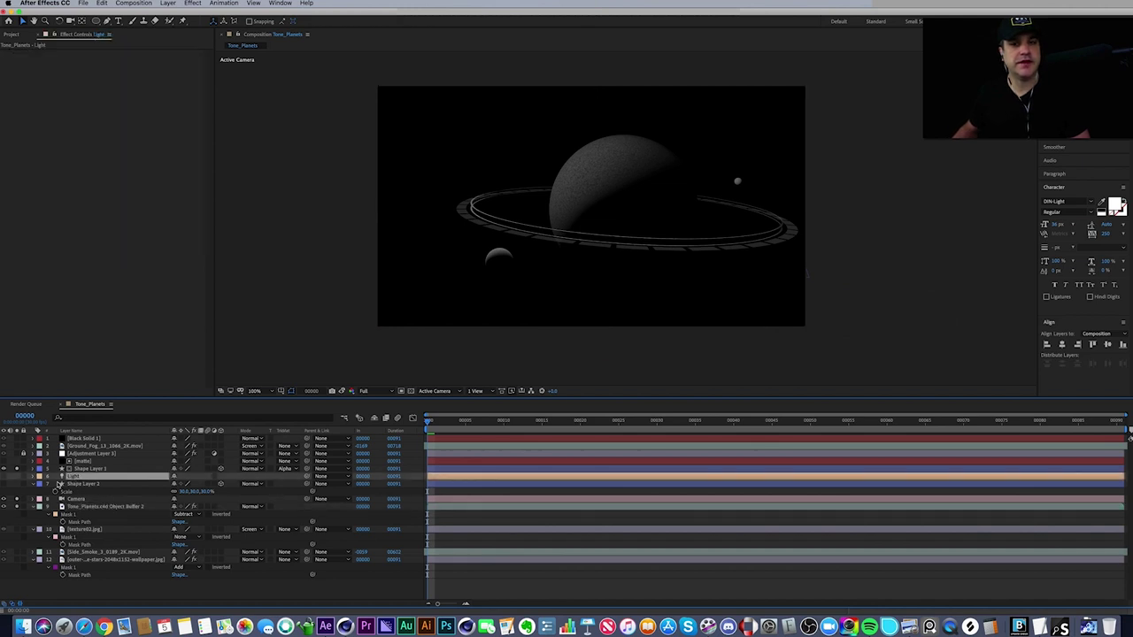
pyautogui.click(5, 478)
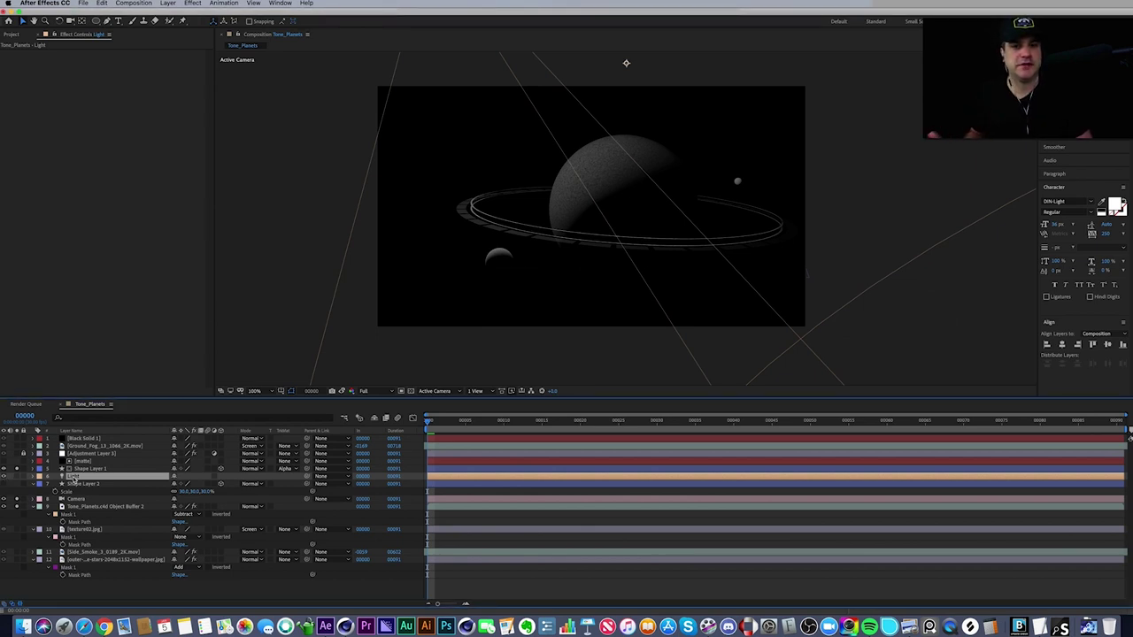
pyautogui.click(159, 476)
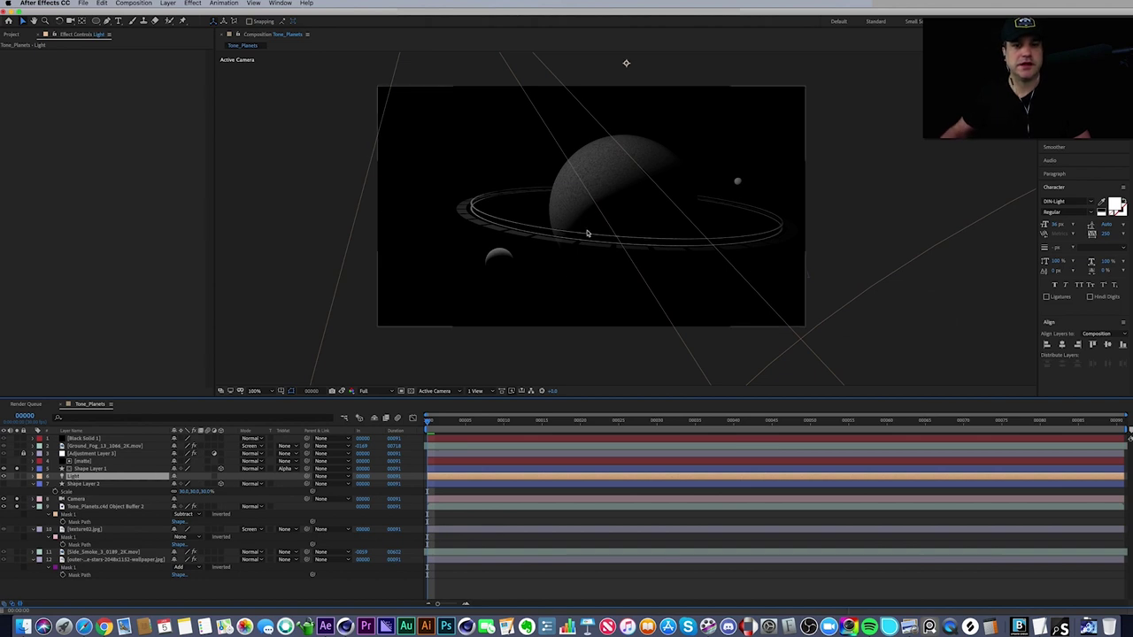
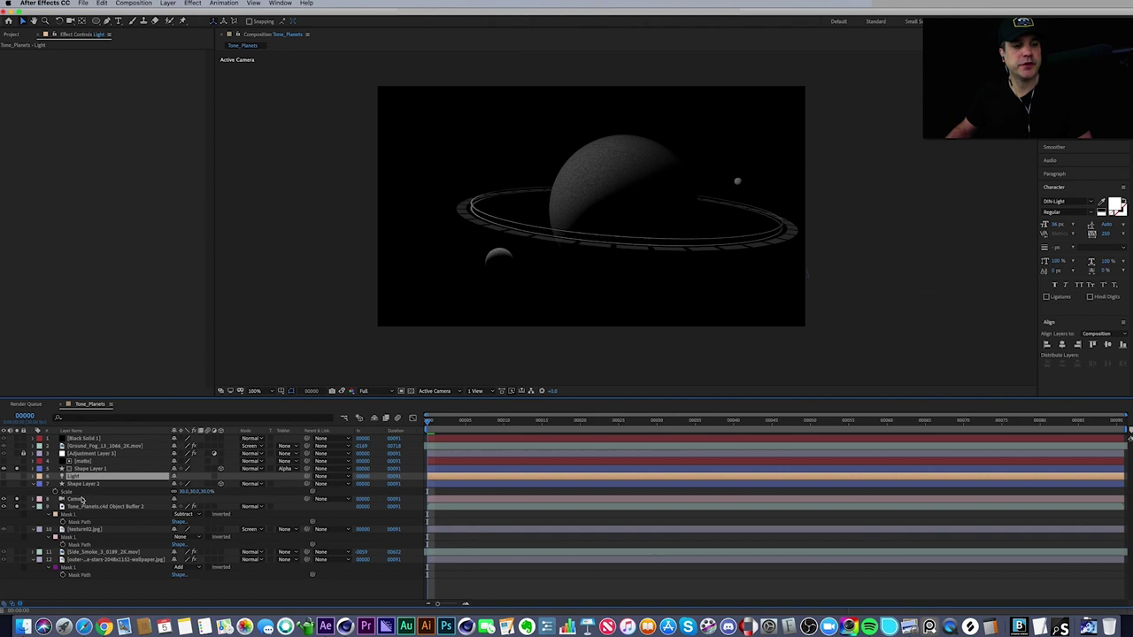
# - Extract the Cinema 4D scene data from the Tone_Planets.c4d Object Buffer 2 layer
pyautogui.click(83, 499)
pyautogui.click(89, 508)
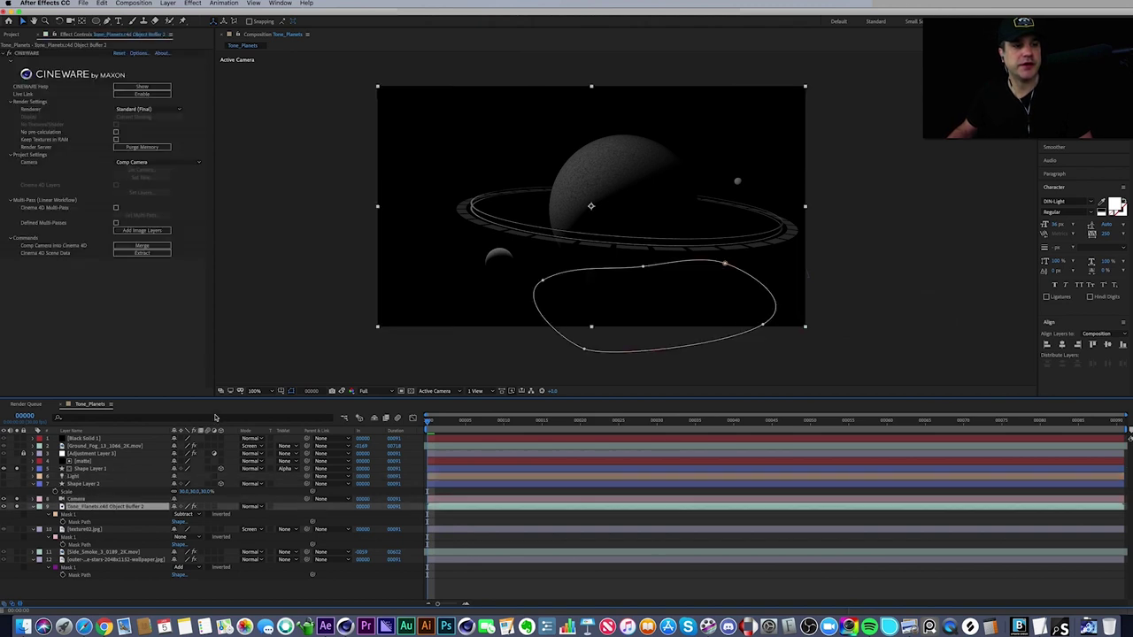
pyautogui.click(148, 254)
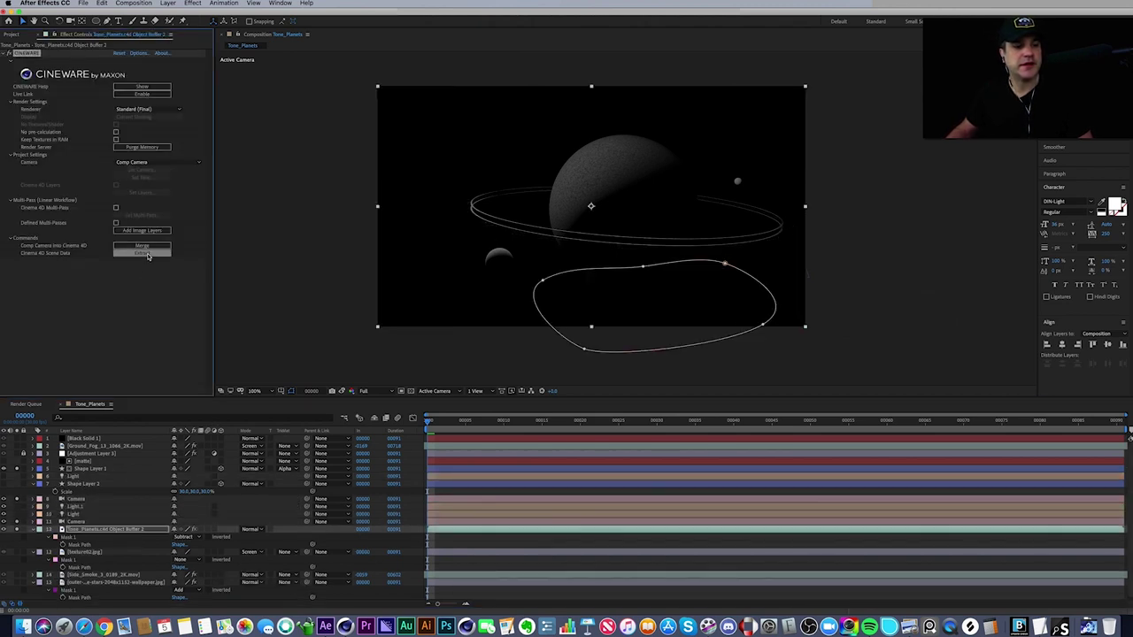
# - Delete the duplicate extracted Camera and the extracted Light 1, keeping the extracted Light
pyautogui.click(79, 522)
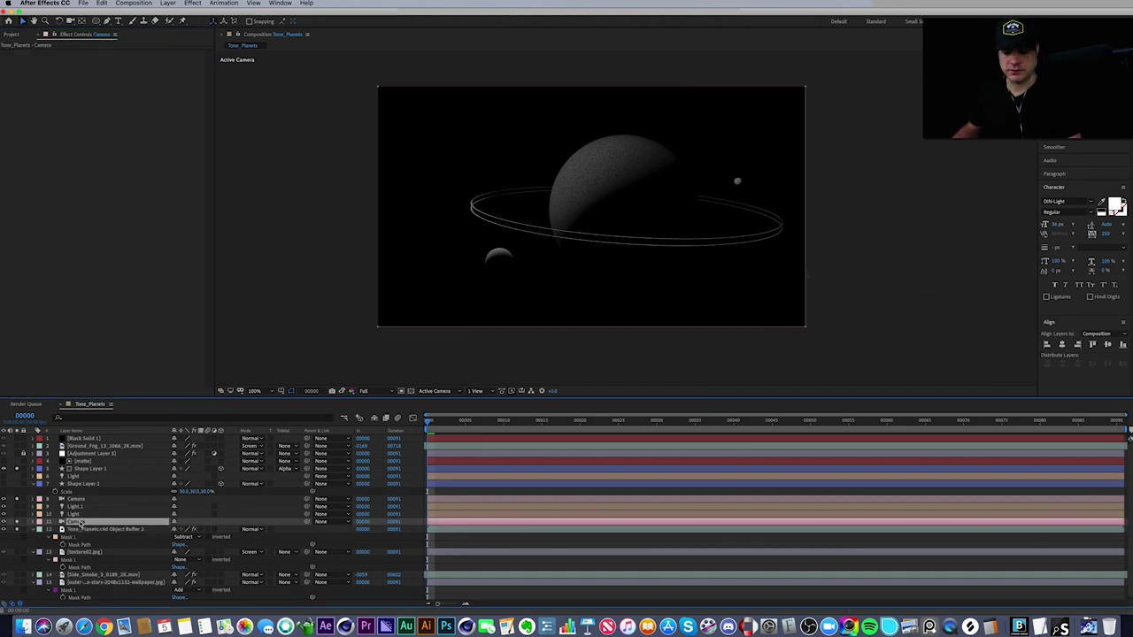
pyautogui.press('Delete')
pyautogui.click(76, 509)
pyautogui.press('Delete')
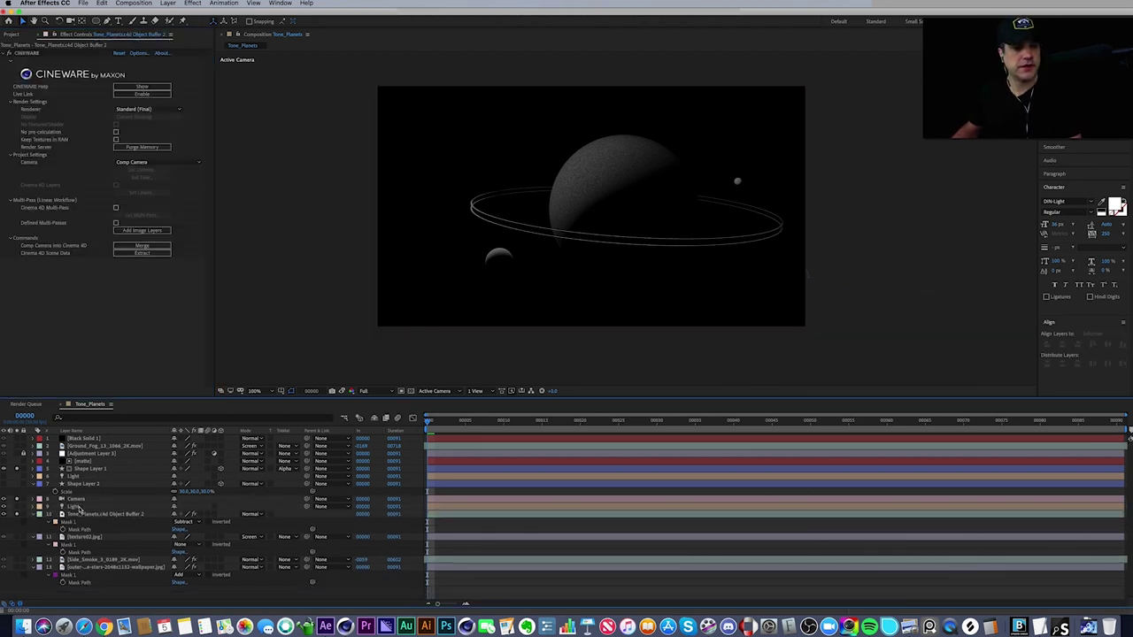
# - Select the extracted Light and examine where it and its point of interest sit above the composition frame
pyautogui.click(76, 508)
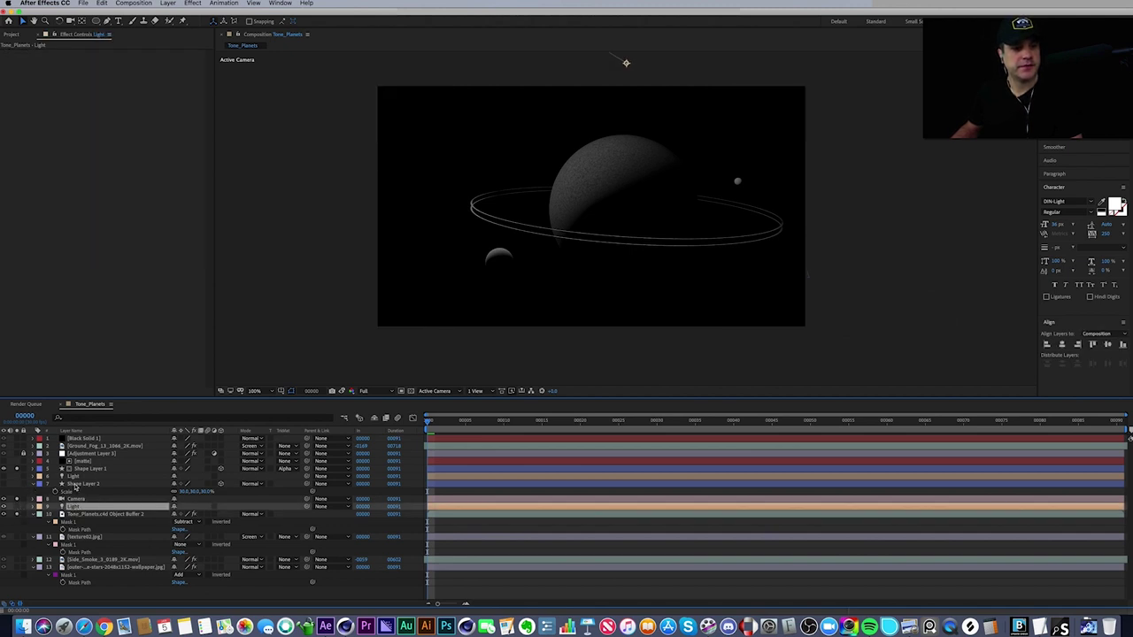
pyautogui.click(79, 477)
pyautogui.click(103, 496)
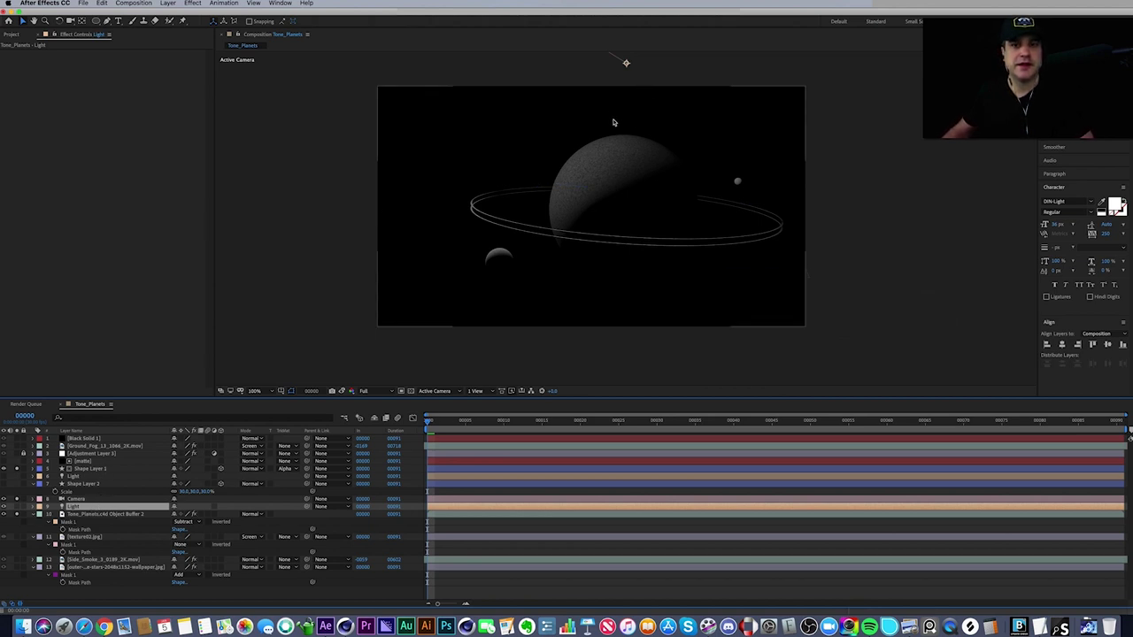
pyautogui.moveTo(622, 115); pyautogui.dragTo(653, 264)
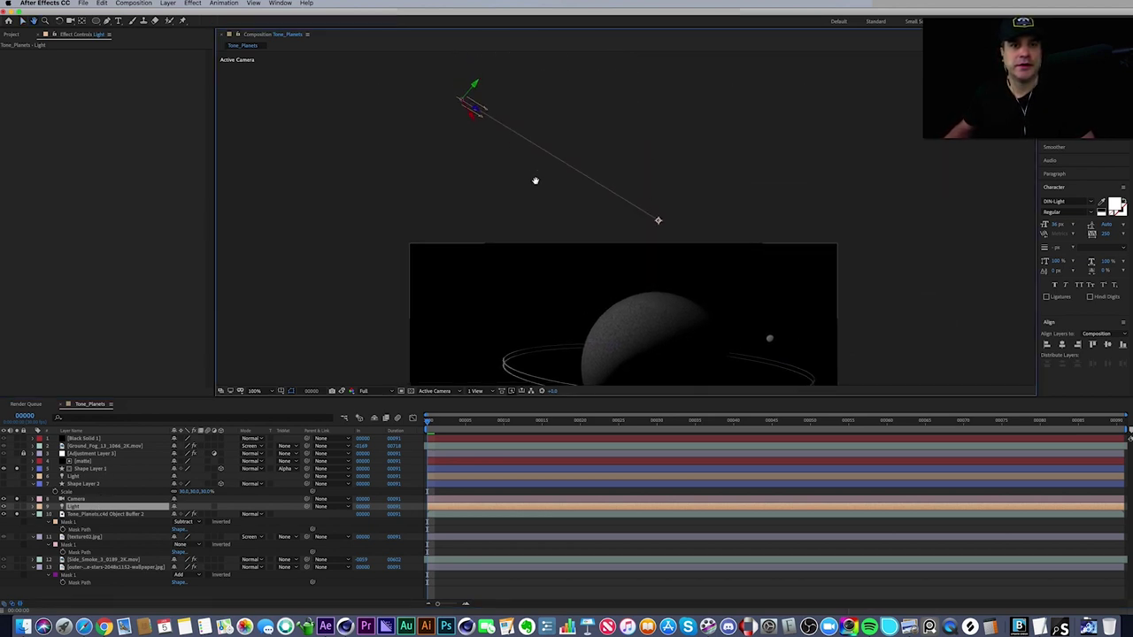
pyautogui.moveTo(537, 183); pyautogui.dragTo(484, 71)
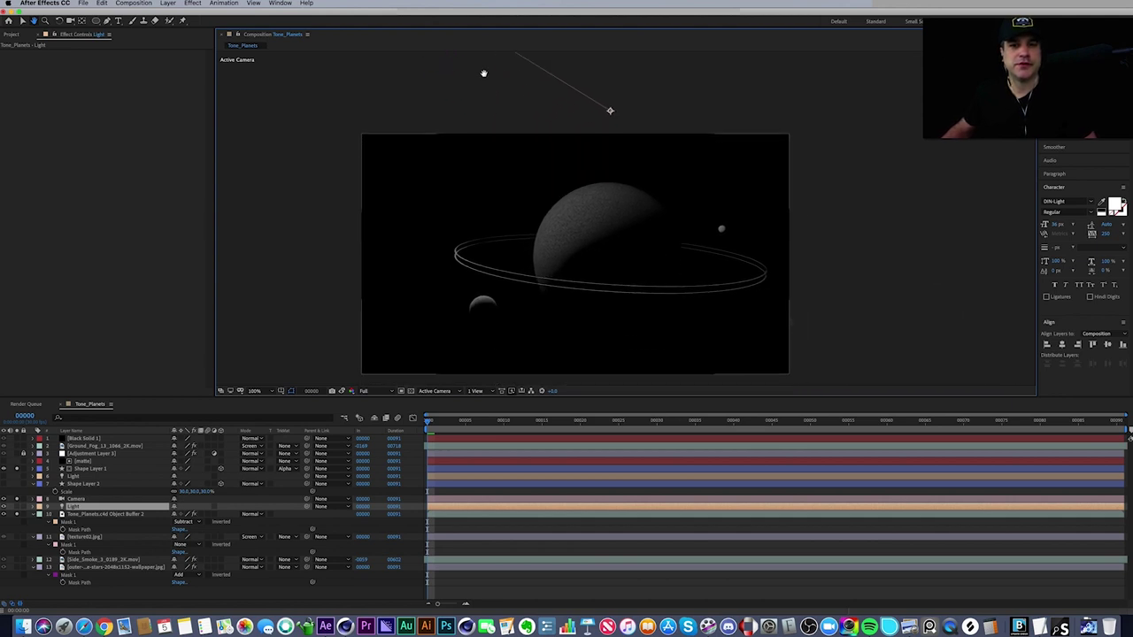
pyautogui.moveTo(526, 180); pyautogui.dragTo(548, 151)
pyautogui.press('v')
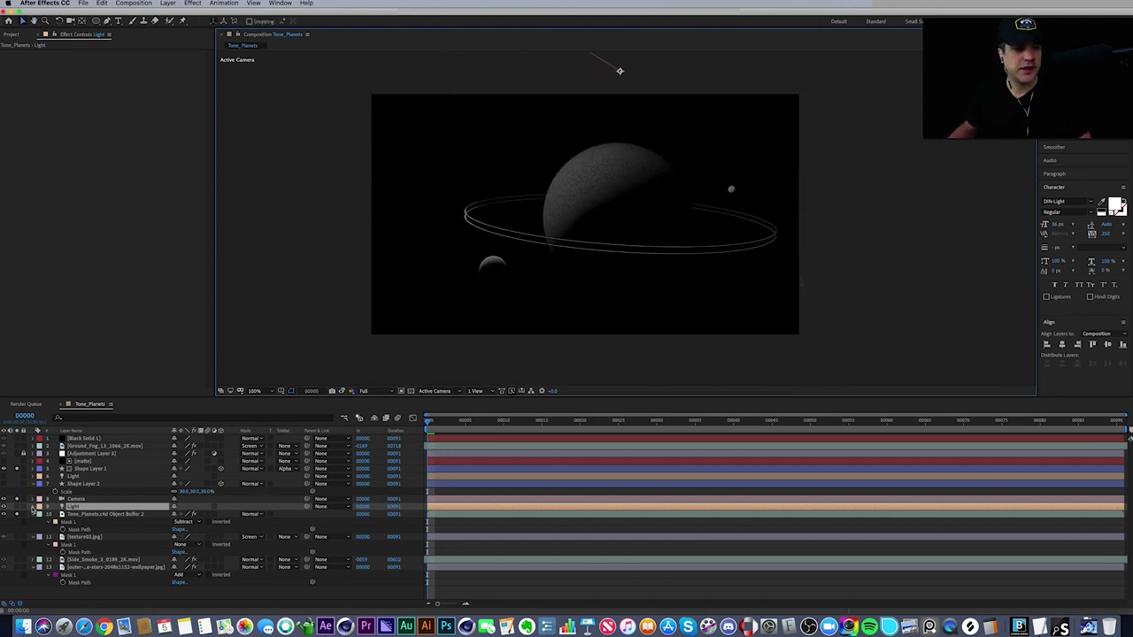
# - Try Point as the extracted Light's type in its Light Options, and settle on Spot
pyautogui.click(33, 508)
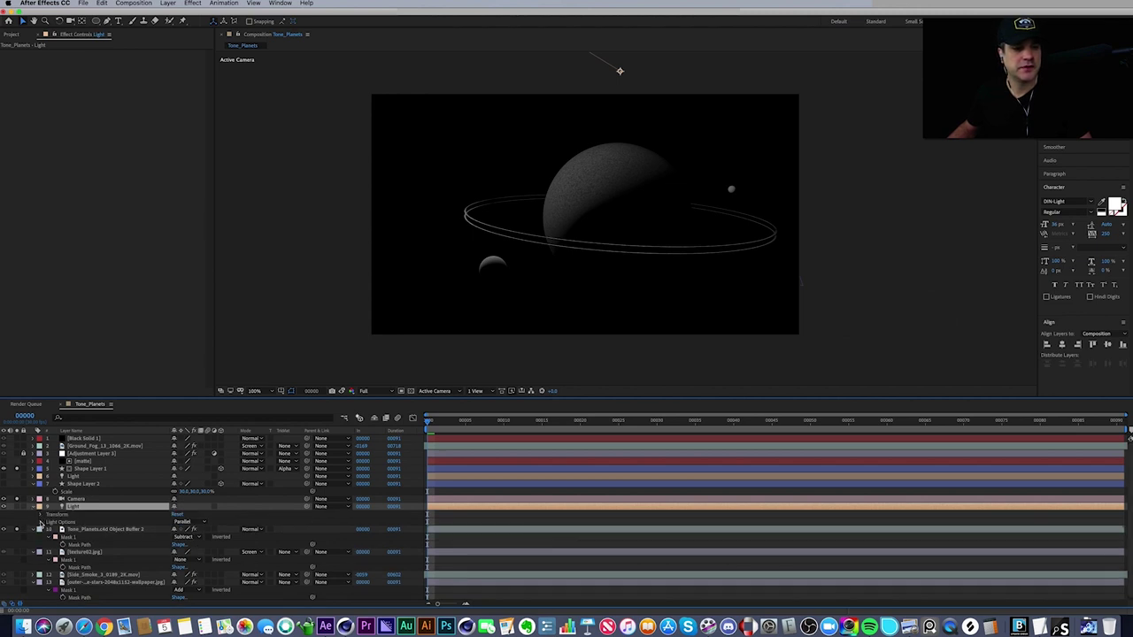
pyautogui.click(41, 522)
pyautogui.click(201, 523)
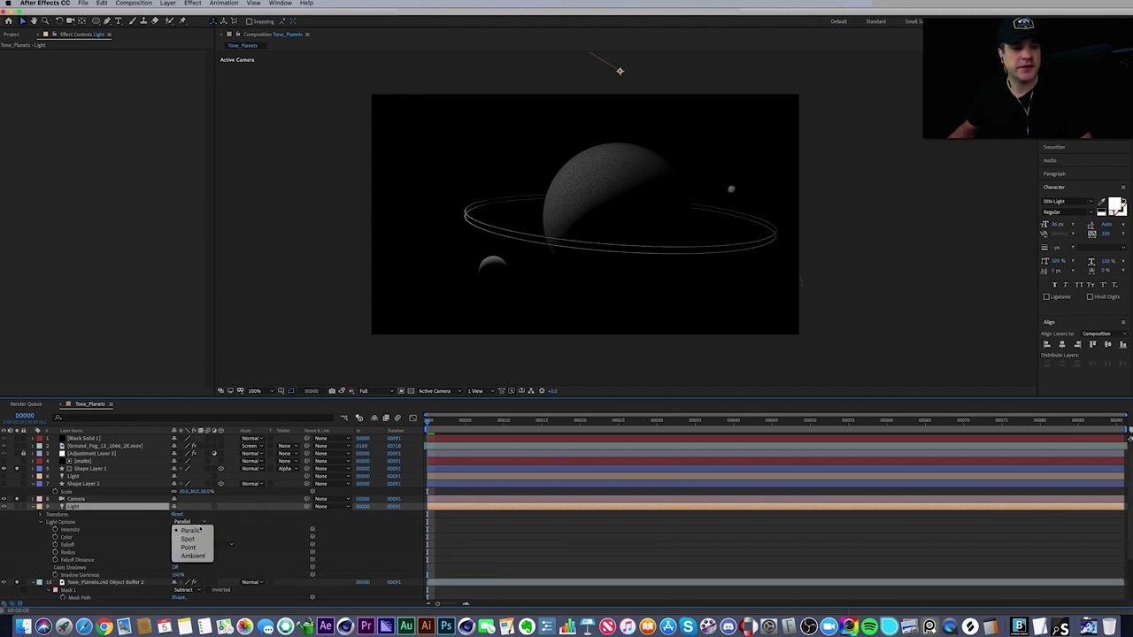
pyautogui.click(190, 548)
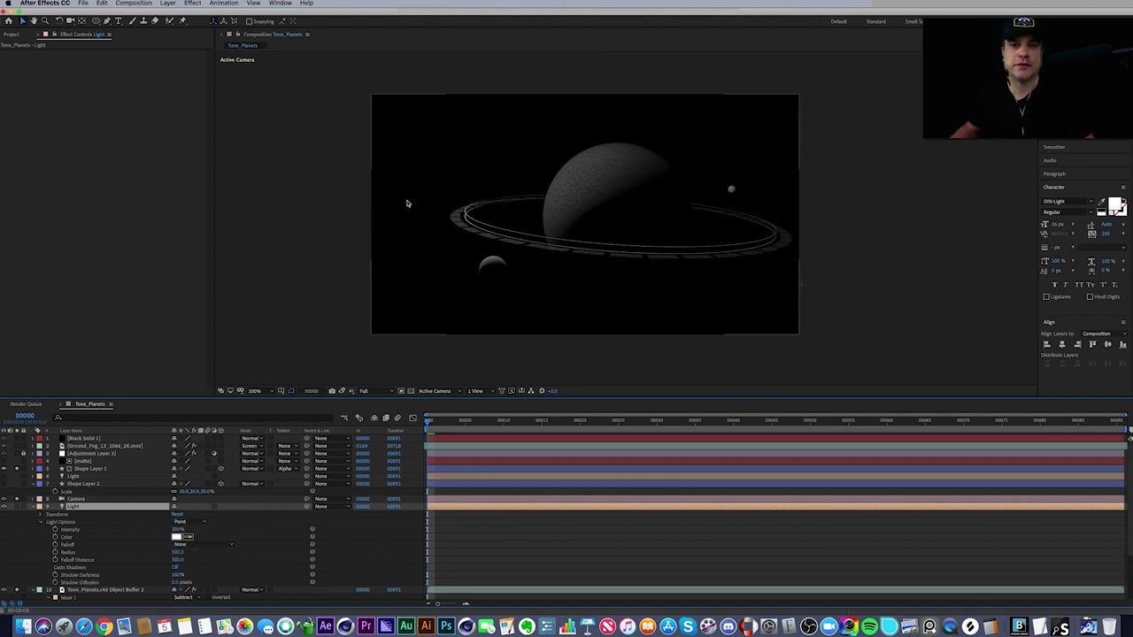
pyautogui.click(189, 523)
pyautogui.click(209, 539)
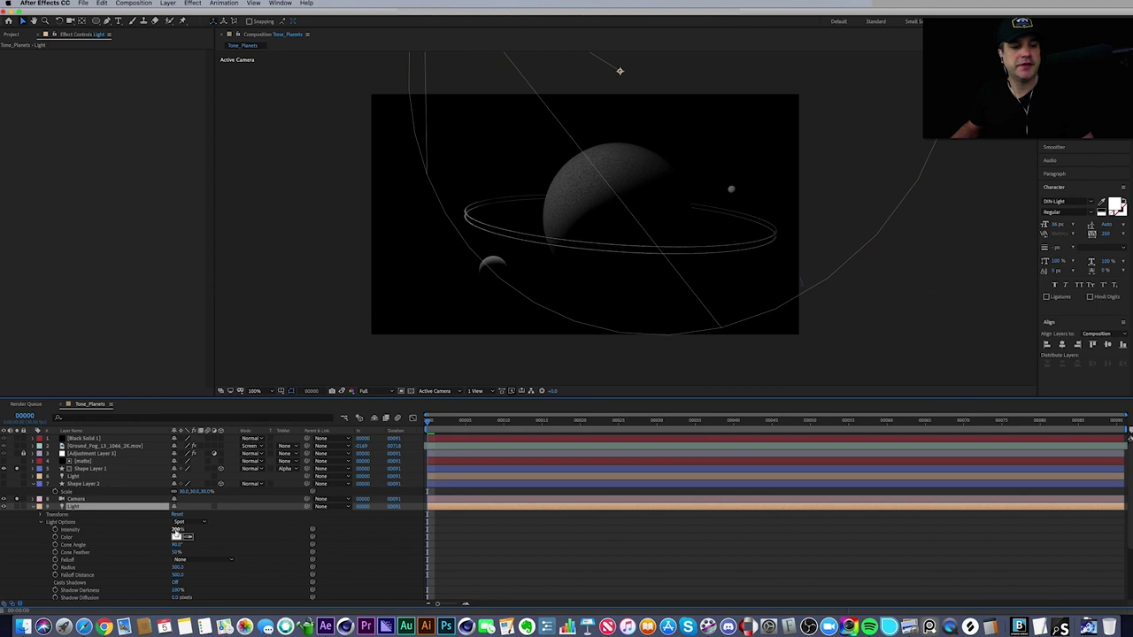
# - Check the original Light's options for reference, and lower the extracted spot light's Intensity
pyautogui.click(97, 479)
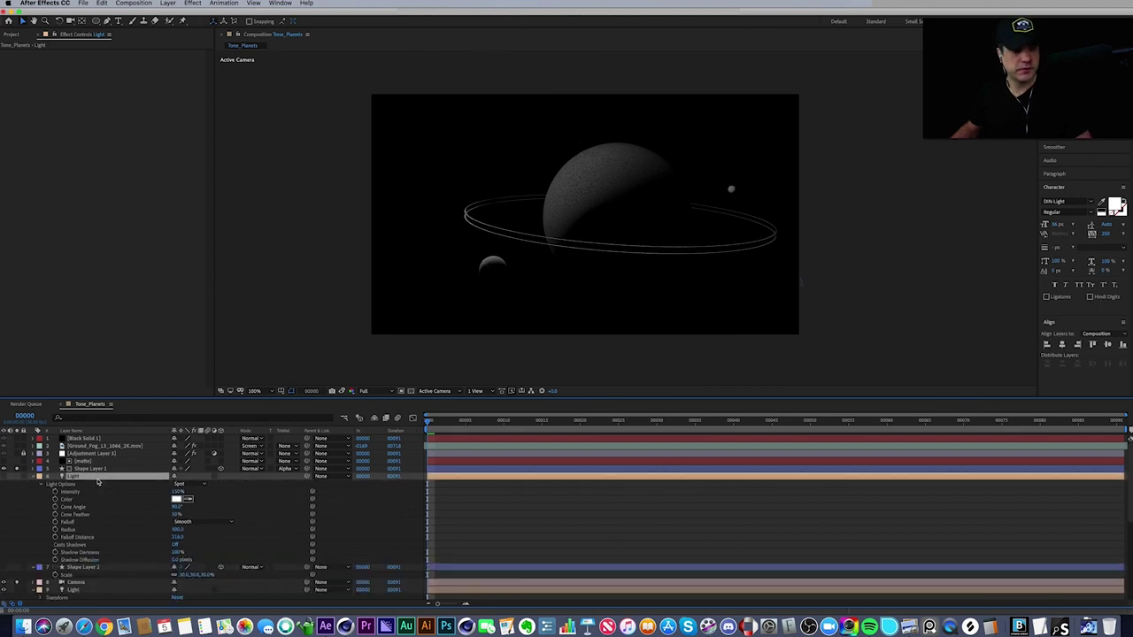
pyautogui.press('a')
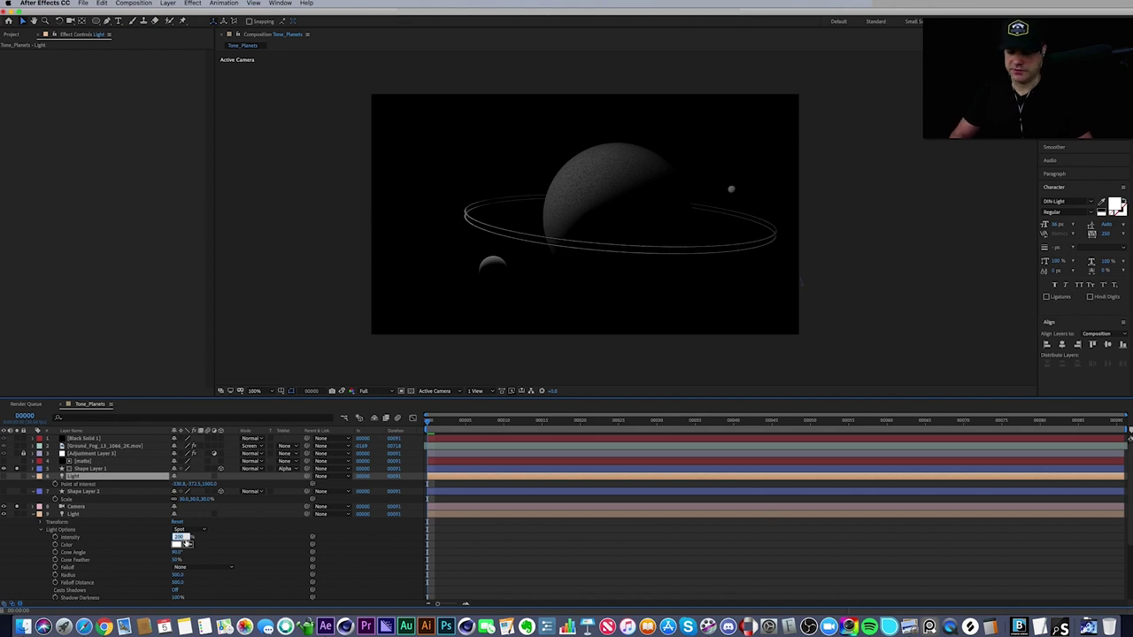
pyautogui.click(182, 537)
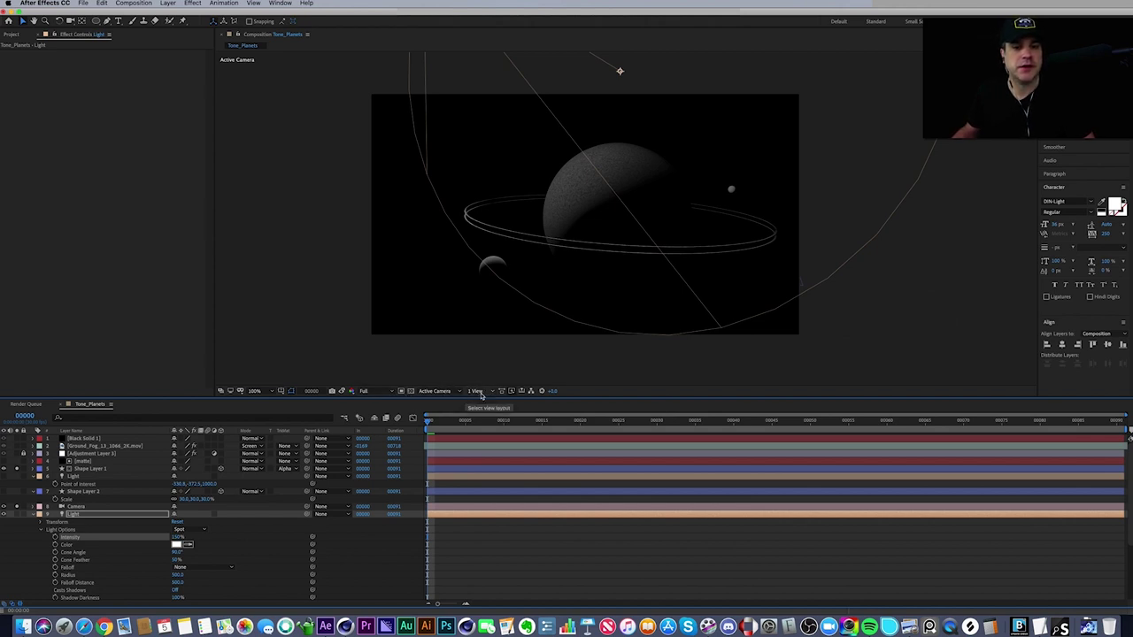
# - Show two views side by side and compare the positions of Shape Layer 1's ring and the spot light in Custom View 1
pyautogui.click(485, 393)
pyautogui.click(496, 412)
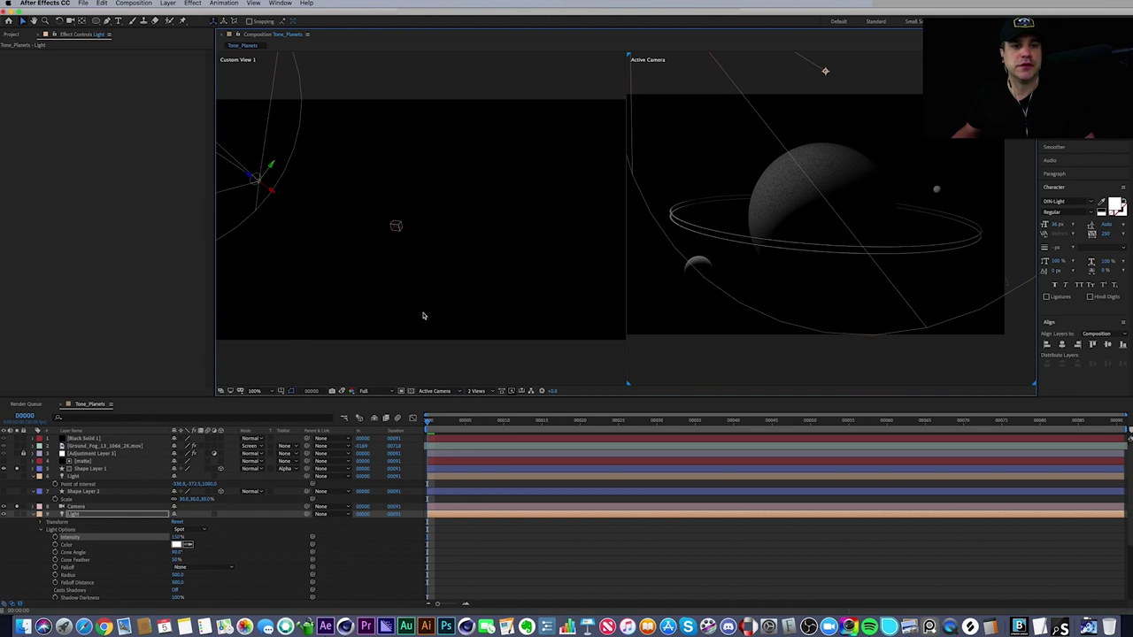
pyautogui.click(435, 316)
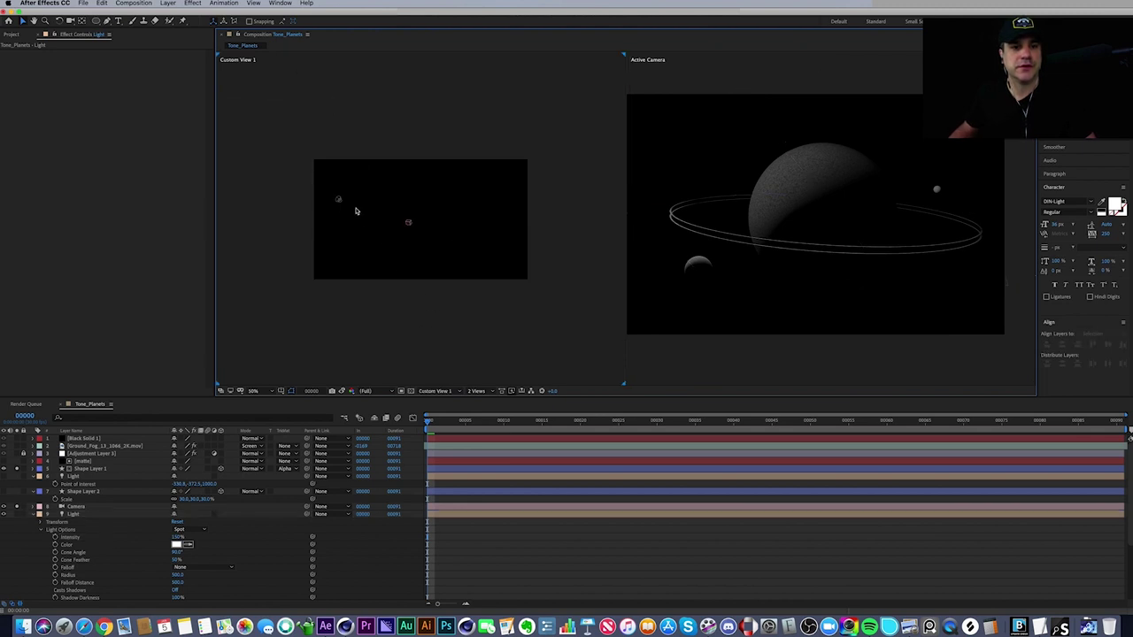
pyautogui.click(87, 469)
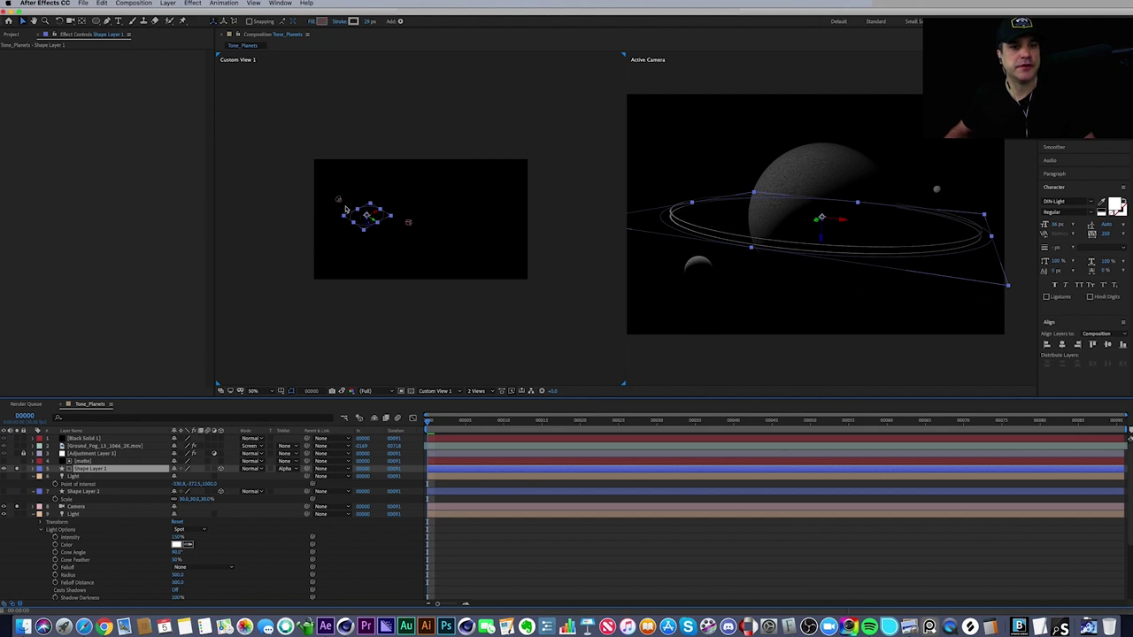
pyautogui.moveTo(341, 202); pyautogui.dragTo(402, 210)
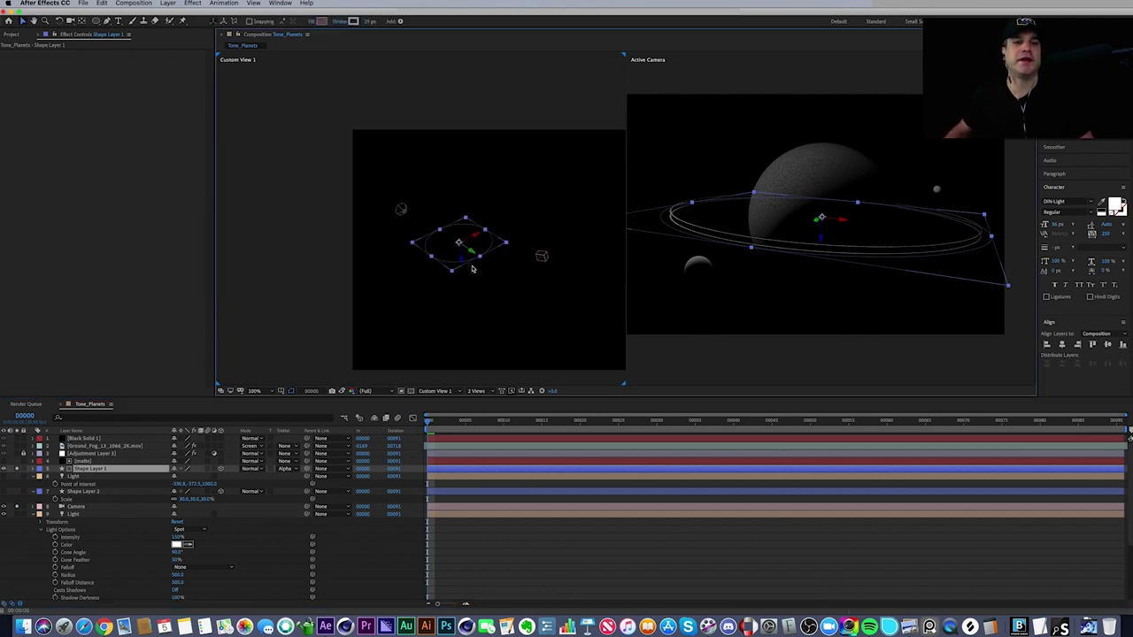
pyautogui.click(401, 210)
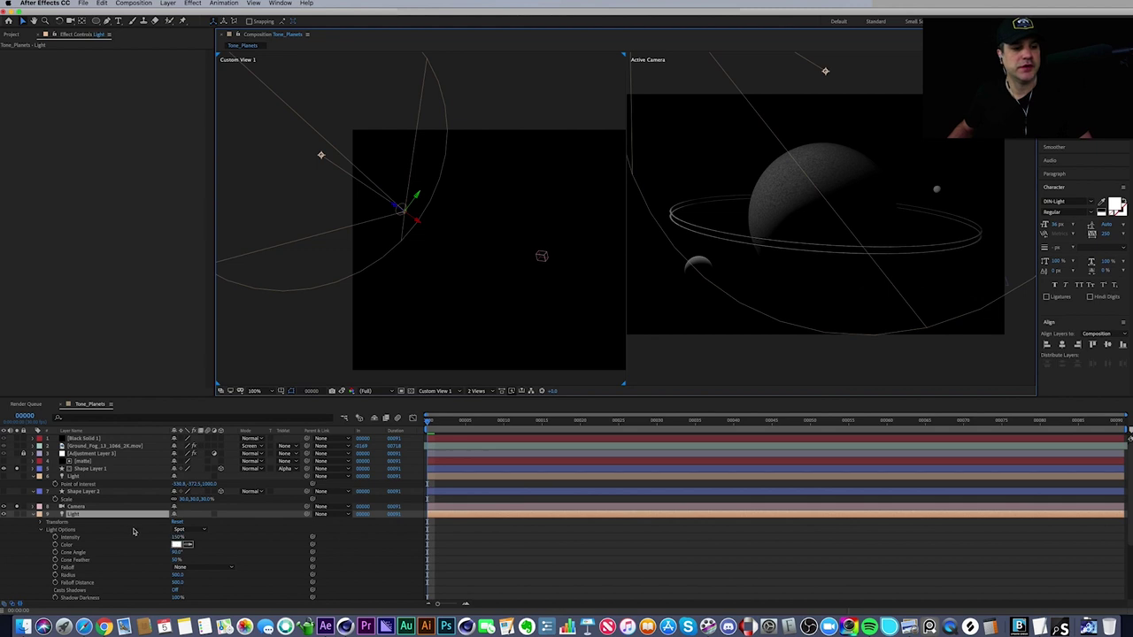
# - Rotate the extracted spot light toward Shape Layer 1's ring, with X Rotation about -82° and Y Rotation about 29°
pyautogui.click(40, 522)
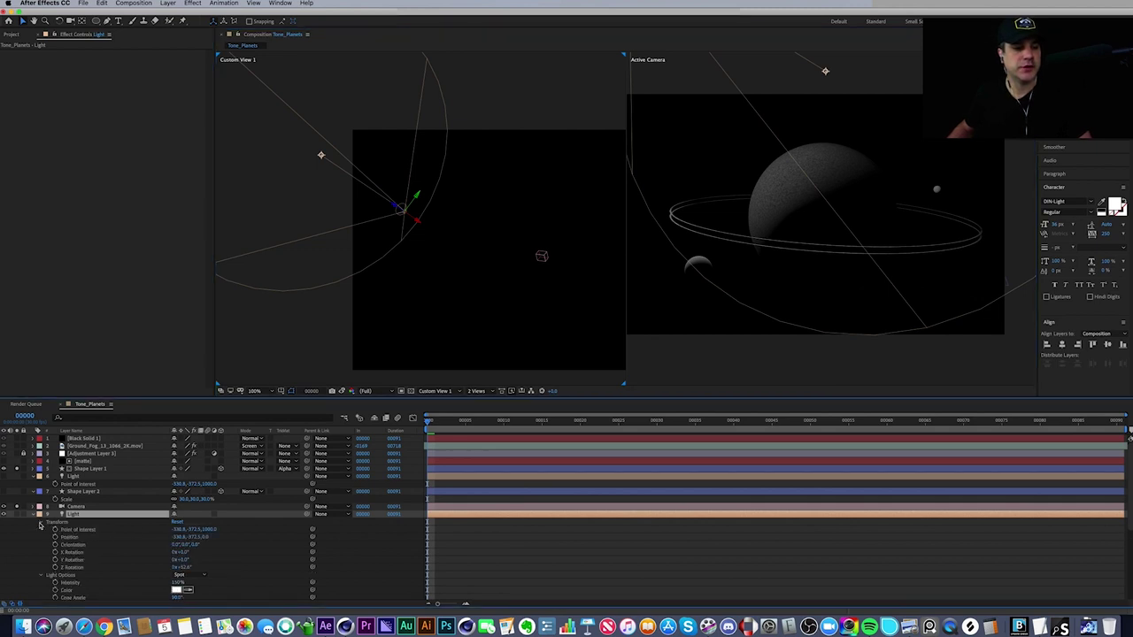
pyautogui.click(178, 531)
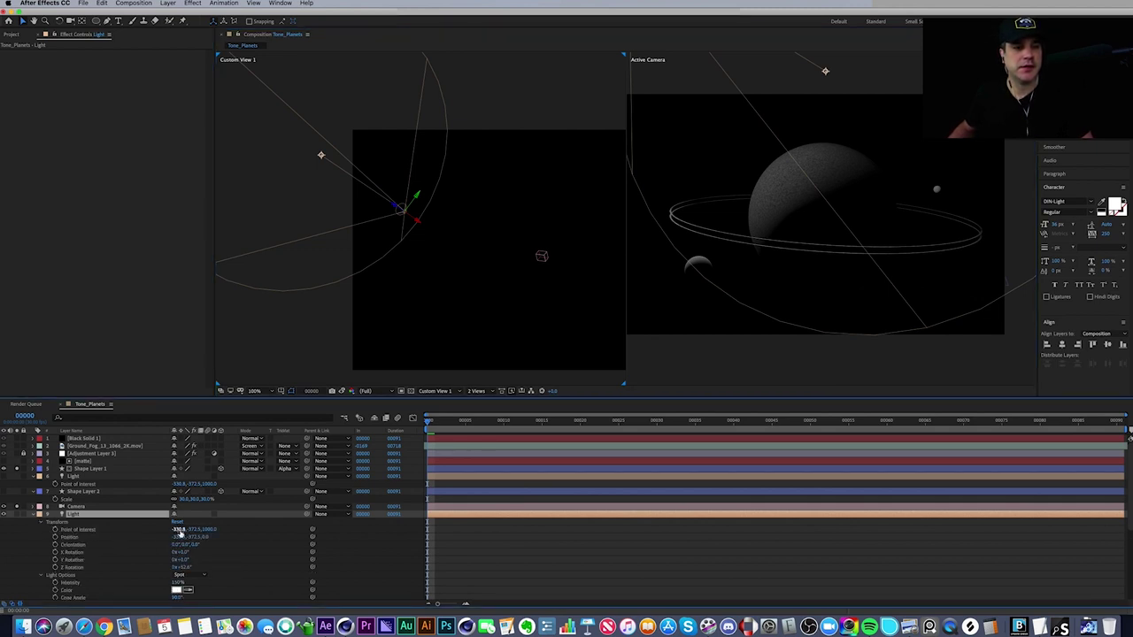
pyautogui.press('Return')
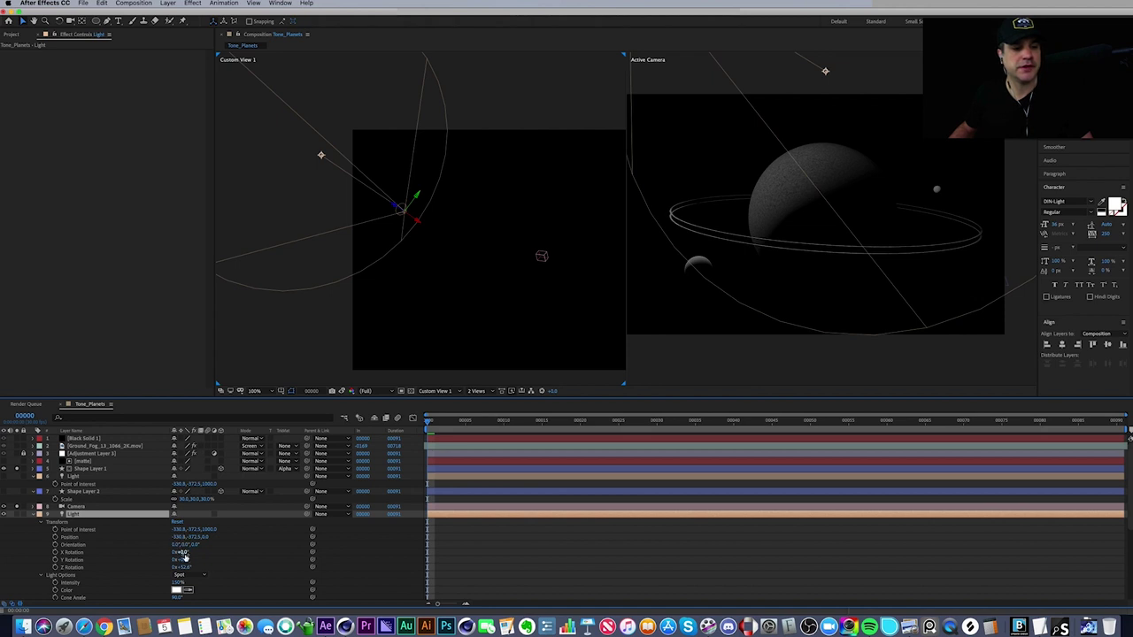
pyautogui.moveTo(184, 555); pyautogui.dragTo(160, 551)
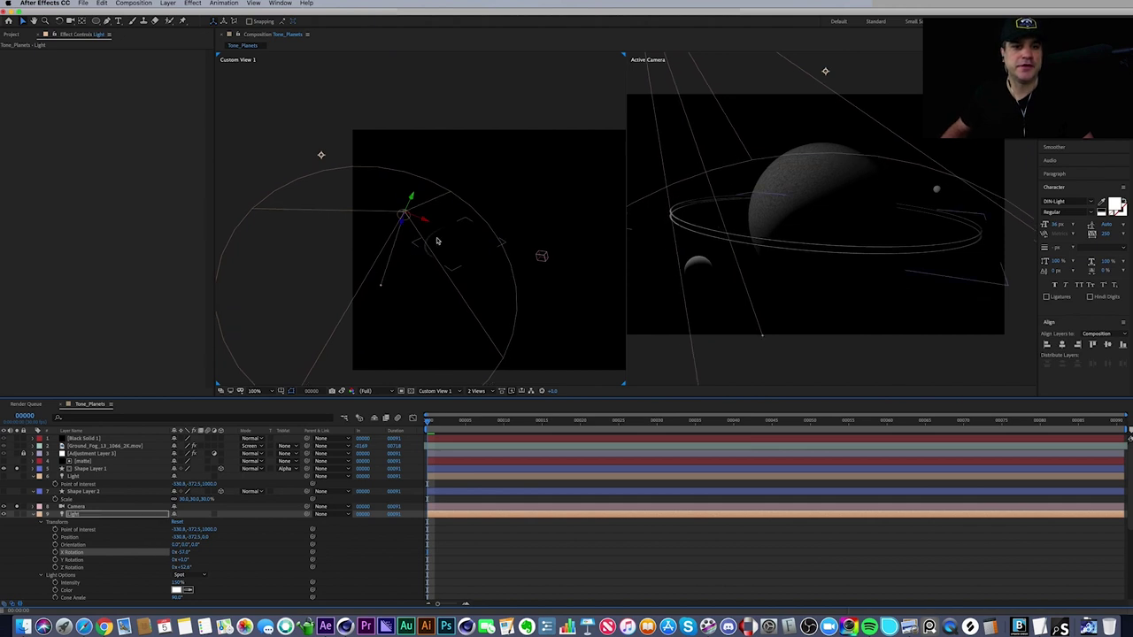
pyautogui.press('.')
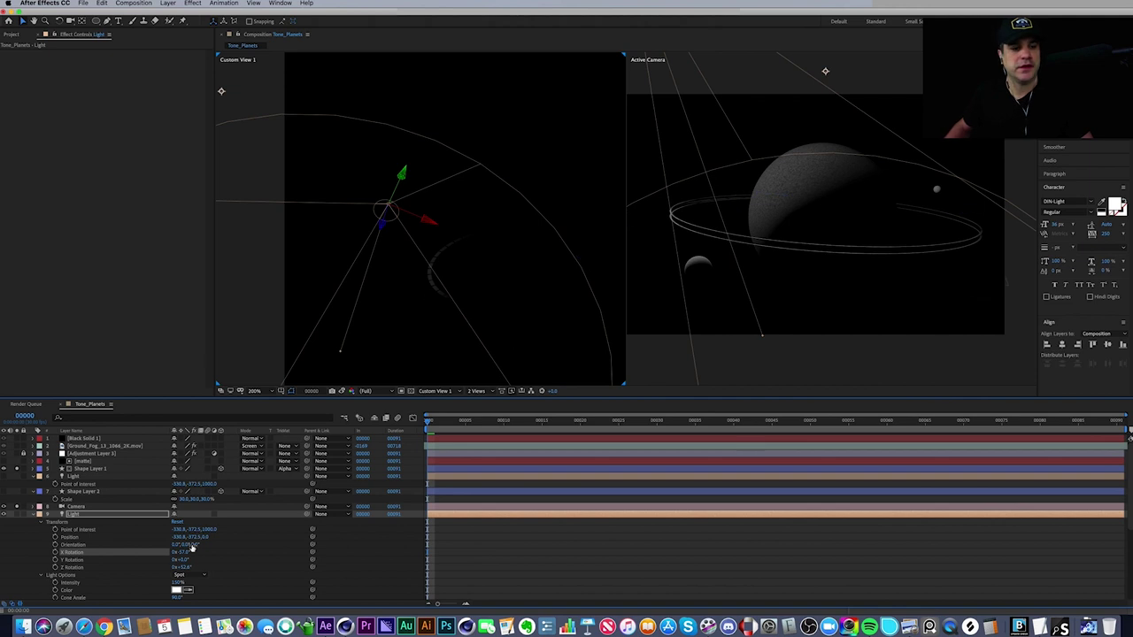
pyautogui.moveTo(181, 561)
pyautogui.mouseDown()
pyautogui.moveTo(200, 561)
pyautogui.moveTo(182, 552)
pyautogui.mouseUp()
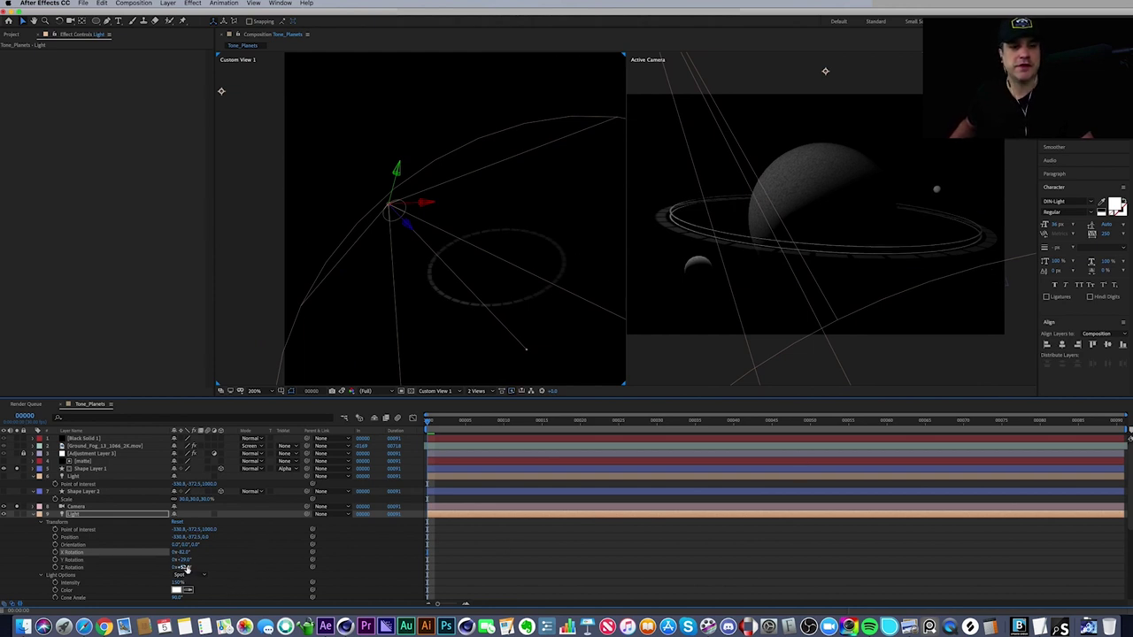
pyautogui.moveTo(186, 569); pyautogui.dragTo(208, 563)
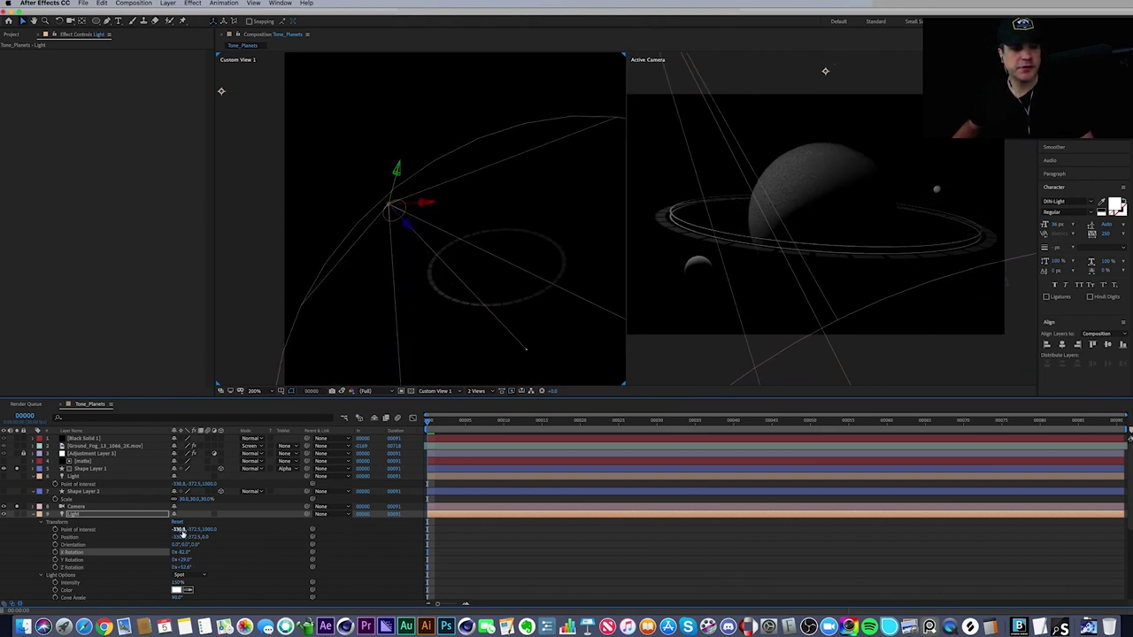
# - Refine the extracted spot light's aim to an X Rotation of -80° and a Y Rotation of 22°
pyautogui.moveTo(180, 530); pyautogui.dragTo(197, 529)
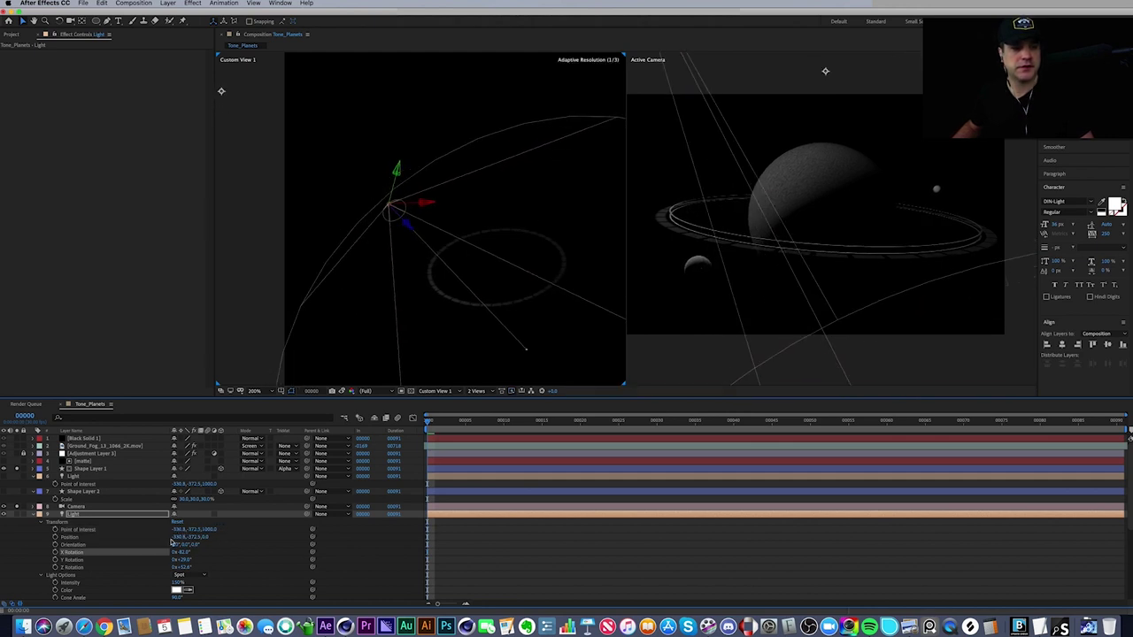
pyautogui.moveTo(184, 552); pyautogui.dragTo(186, 564)
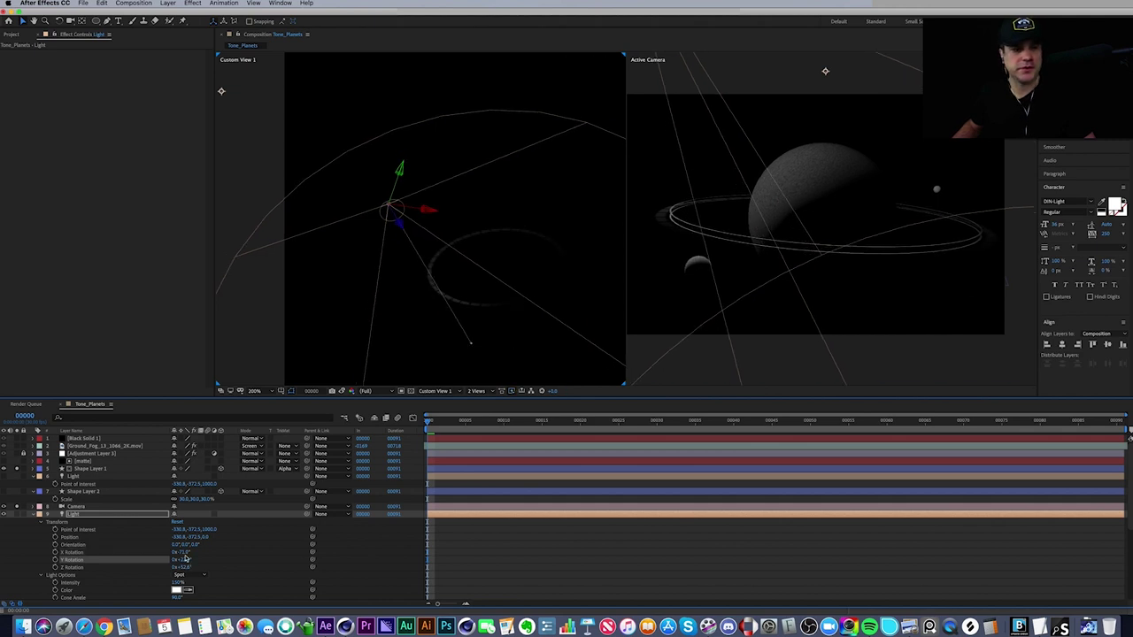
pyautogui.moveTo(186, 553); pyautogui.dragTo(181, 552)
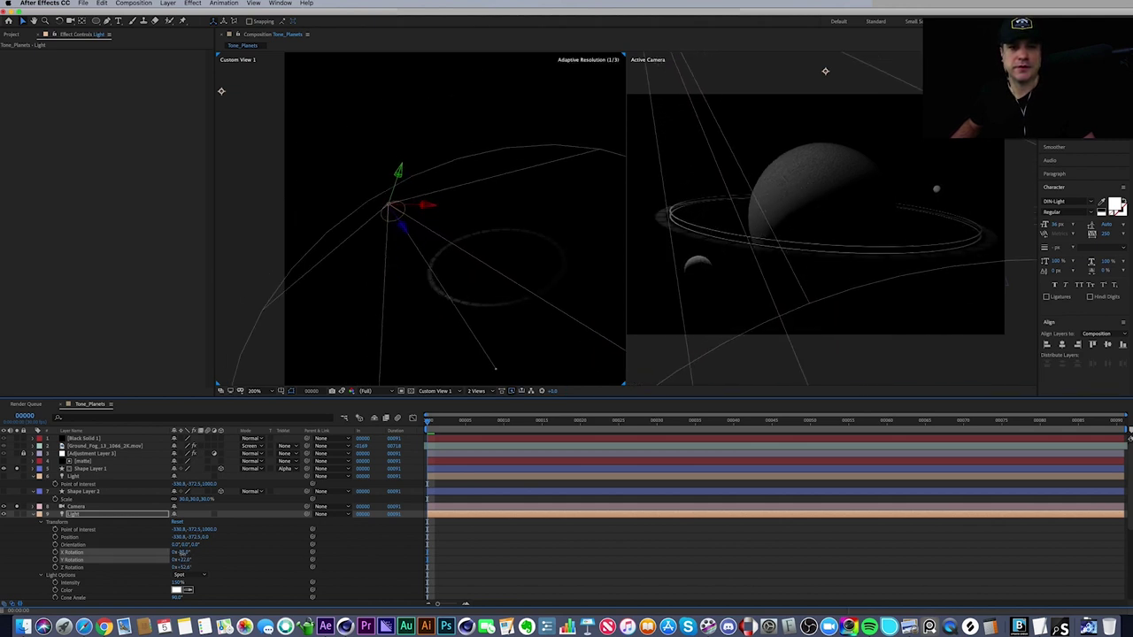
pyautogui.click(183, 556)
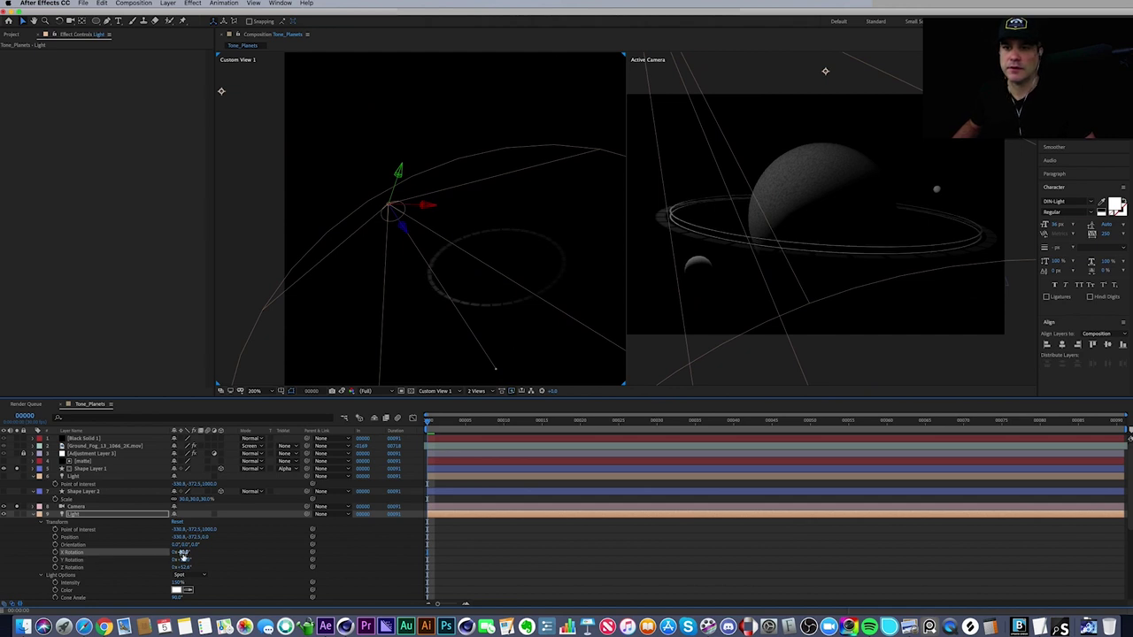
pyautogui.press('Return')
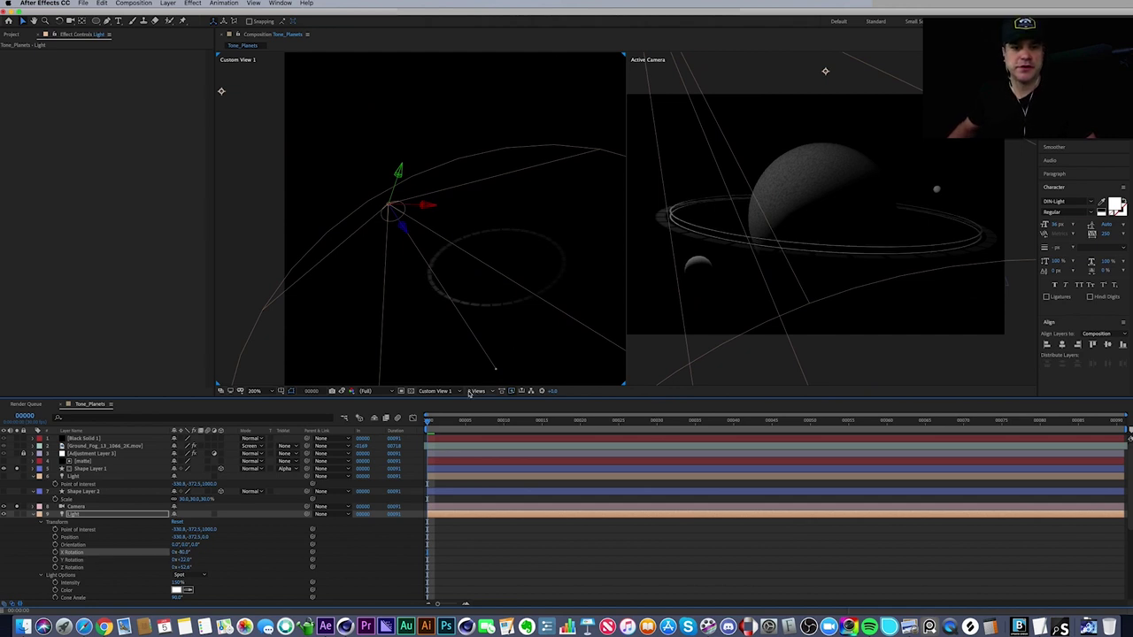
# - Return to a single Active Camera view and collapse the properties of both Light layers and Shape Layer 2
pyautogui.click(472, 392)
pyautogui.click(486, 405)
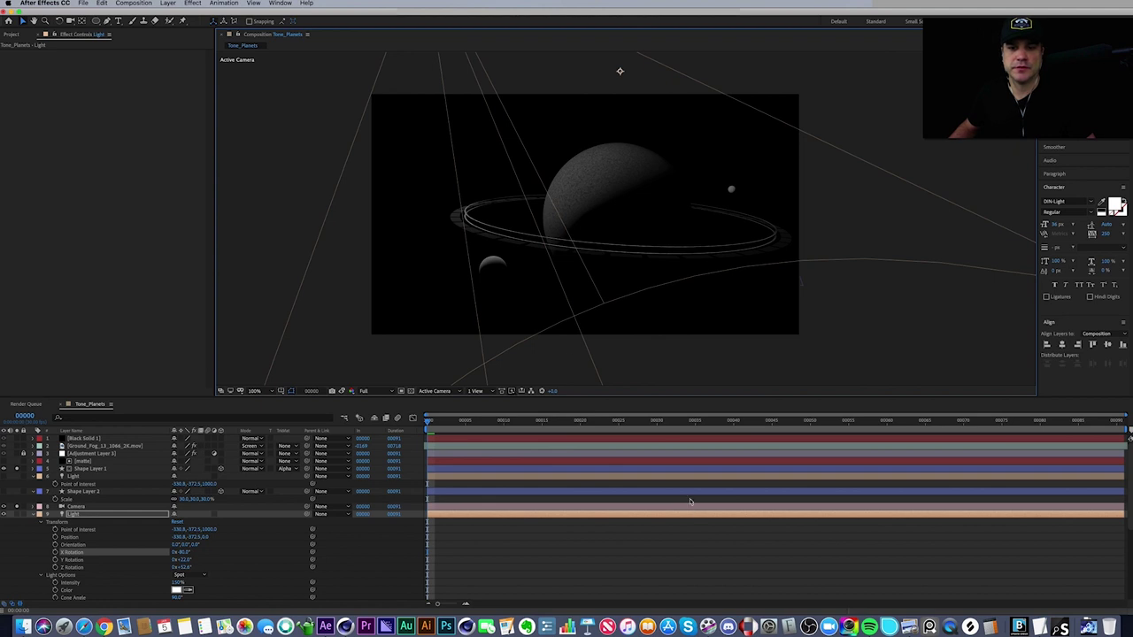
pyautogui.click(713, 546)
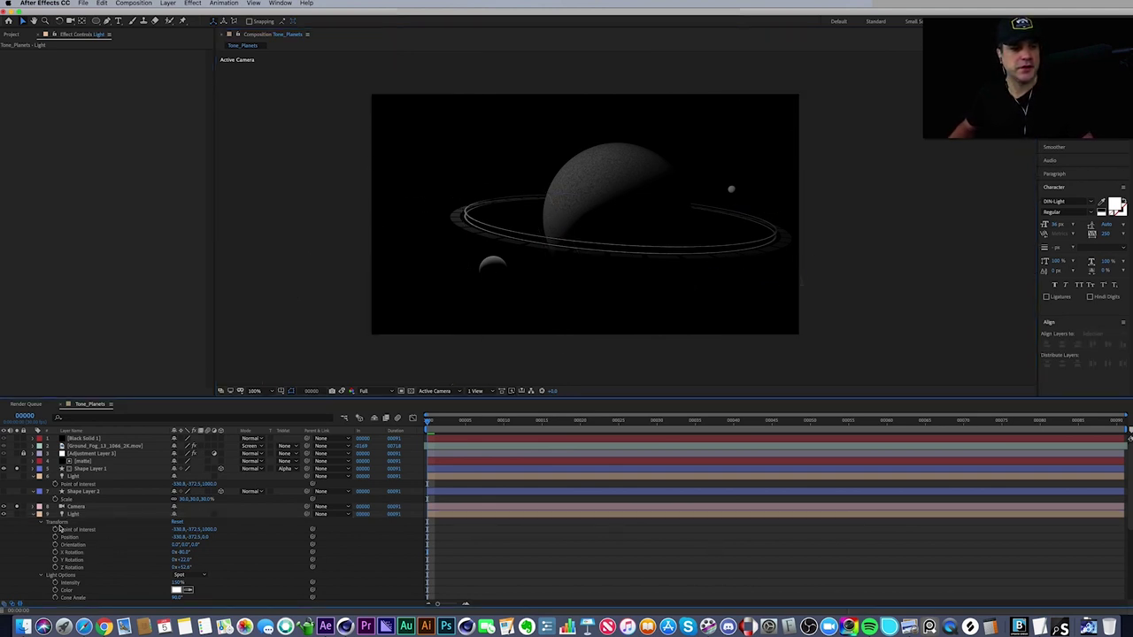
pyautogui.click(34, 515)
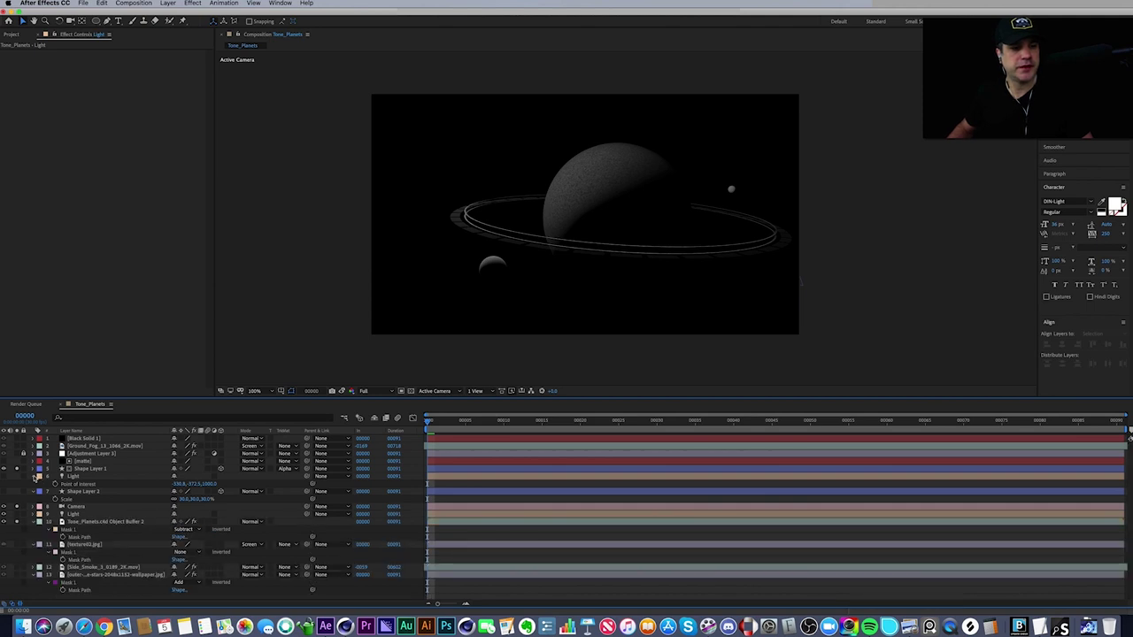
pyautogui.click(35, 476)
pyautogui.click(34, 484)
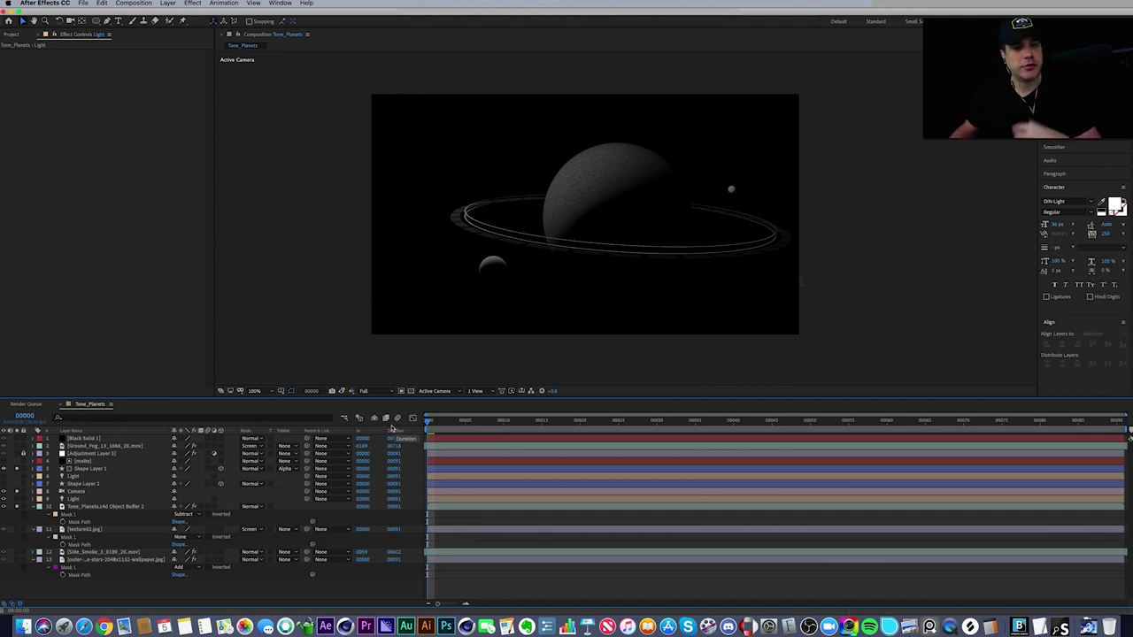
# - Delete Shape Layer 2, and light the ring with the original Light by hiding the extracted one
pyautogui.click(80, 484)
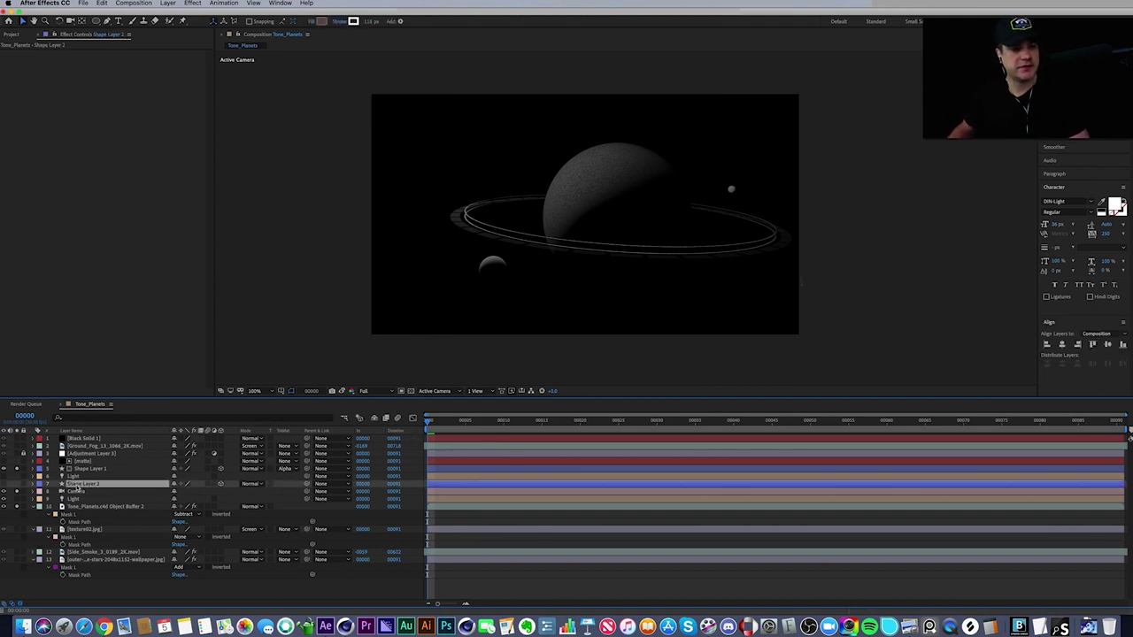
pyautogui.press('Delete')
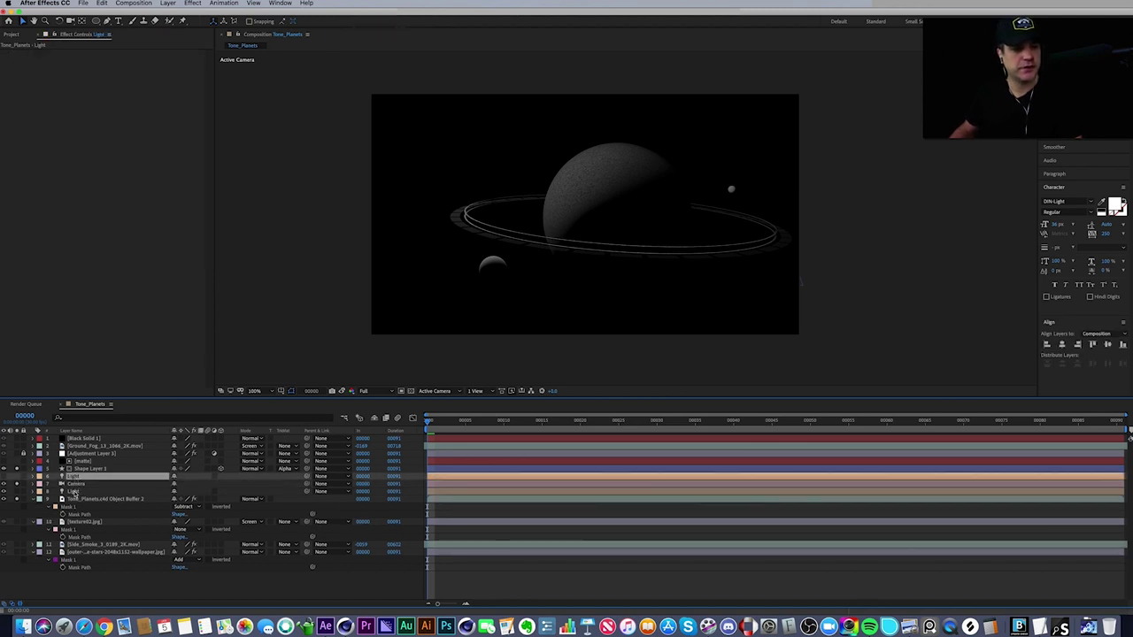
pyautogui.click(75, 492)
pyautogui.click(5, 492)
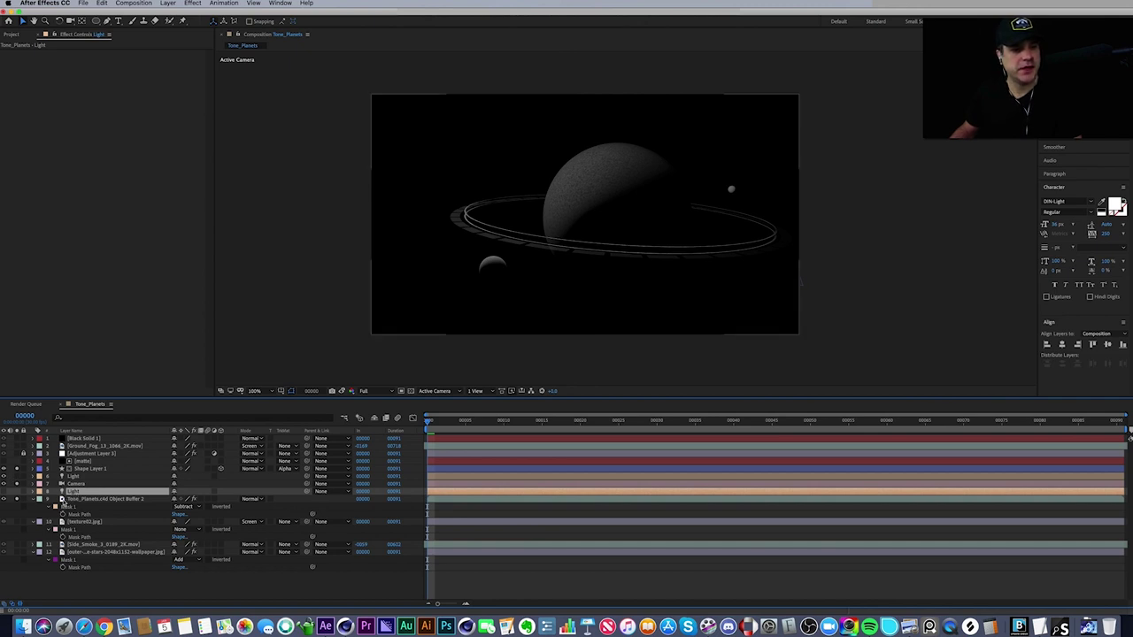
# - Solo the outer-space stars wallpaper and texture02.jpg alongside the planets, previewing the side smoke layer in between
pyautogui.click(33, 499)
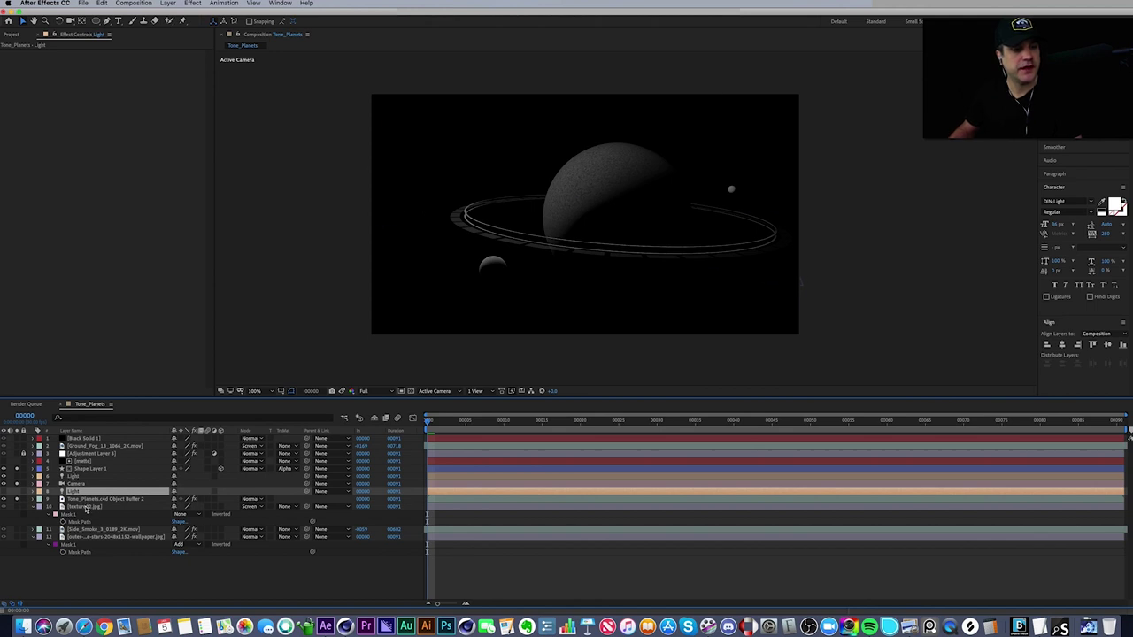
pyautogui.click(17, 538)
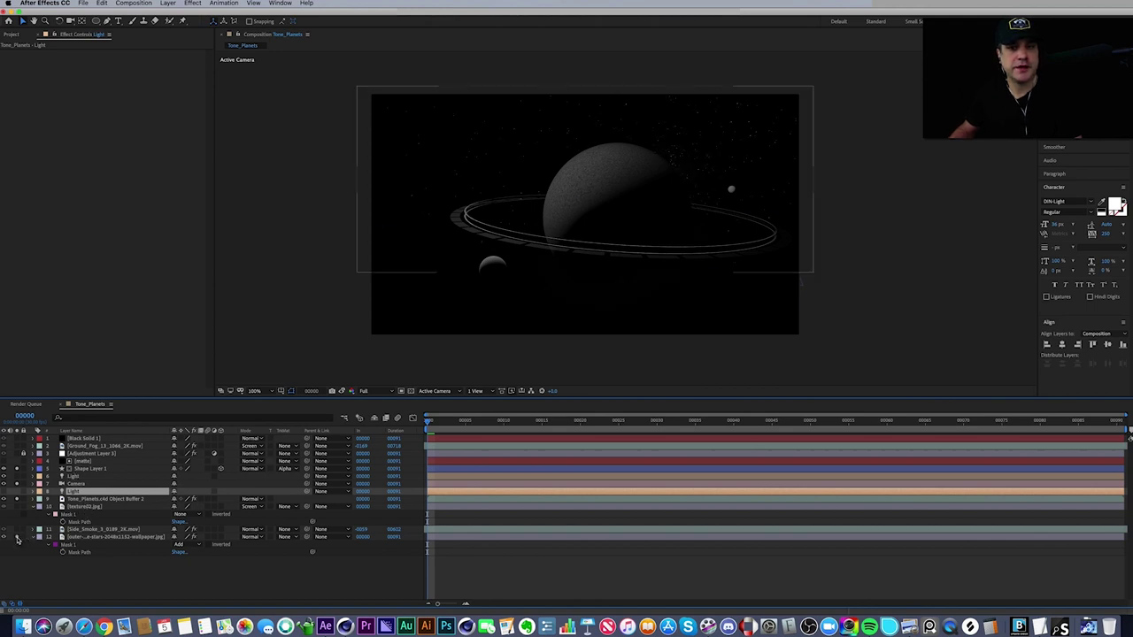
pyautogui.click(18, 531)
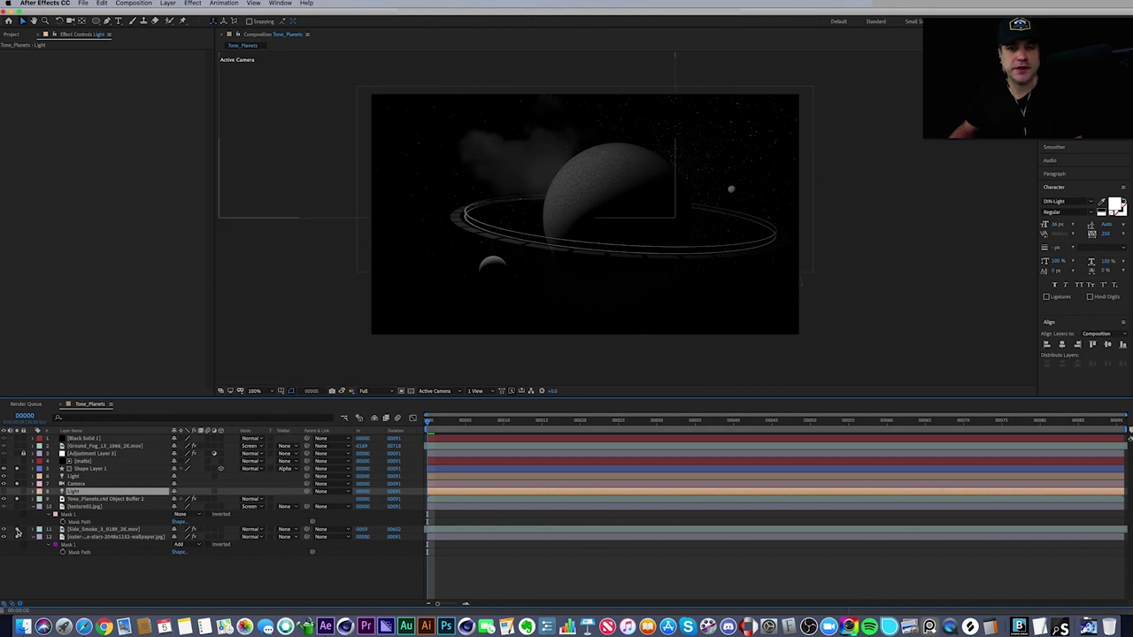
pyautogui.click(19, 531)
pyautogui.click(18, 509)
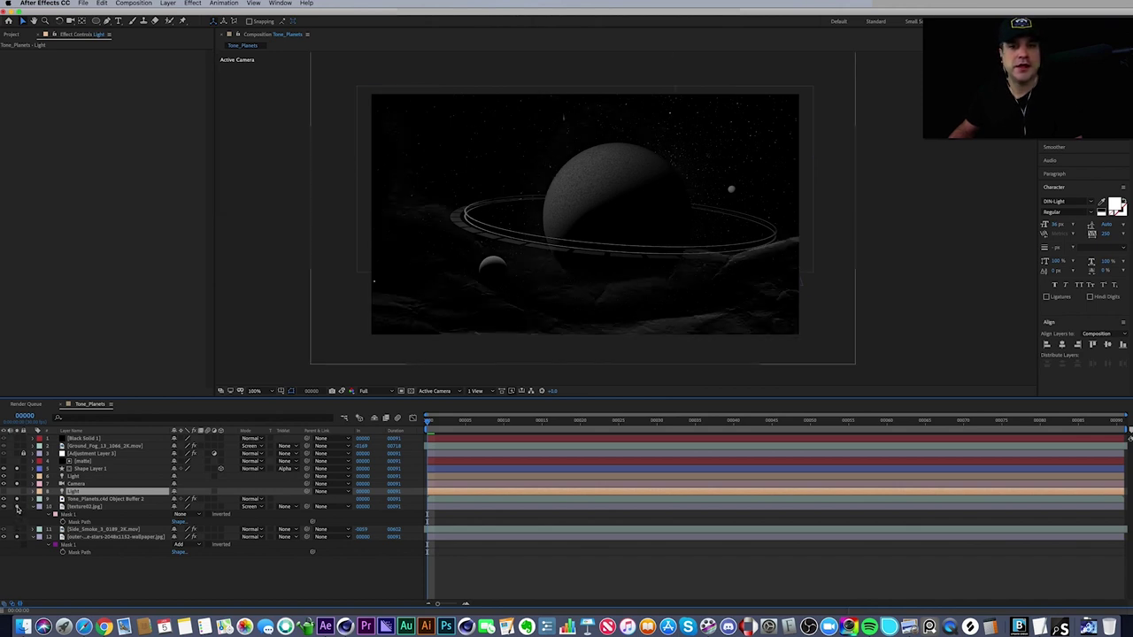
pyautogui.click(519, 570)
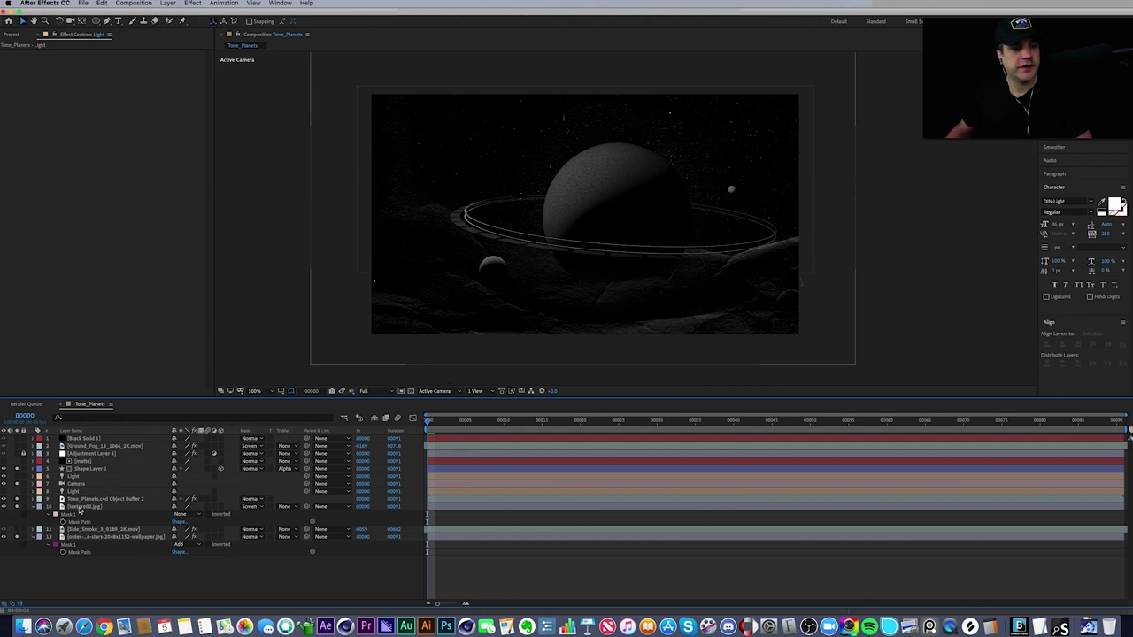
# - Solo the Side_Smoke_3_0189_2K.mov layer and reveal its source footage in the project
pyautogui.click(37, 532)
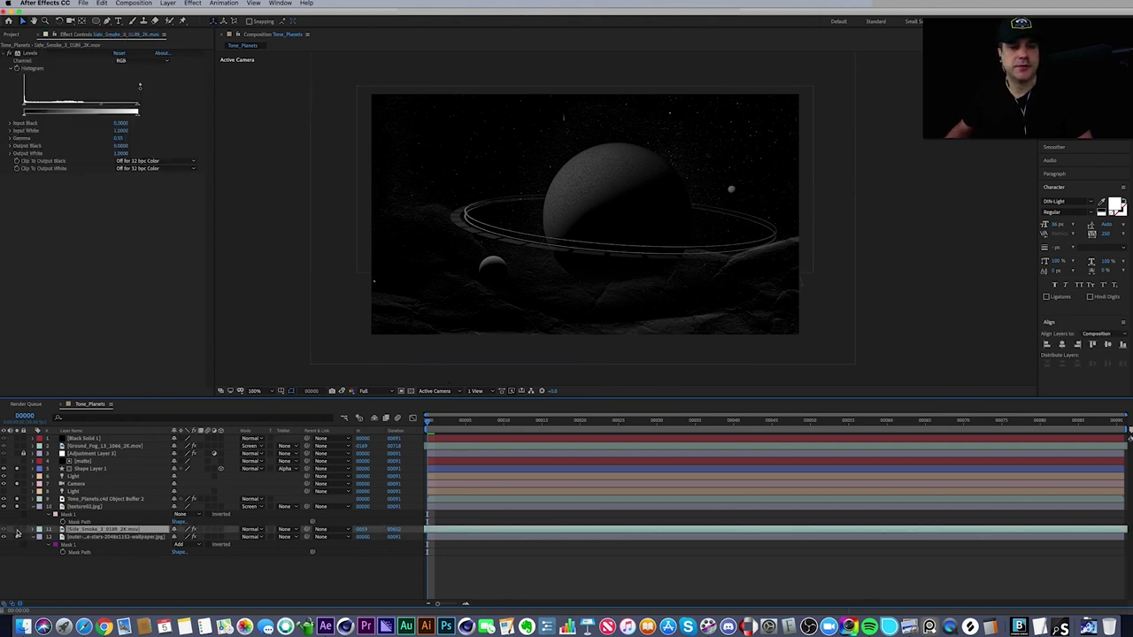
pyautogui.click(18, 531)
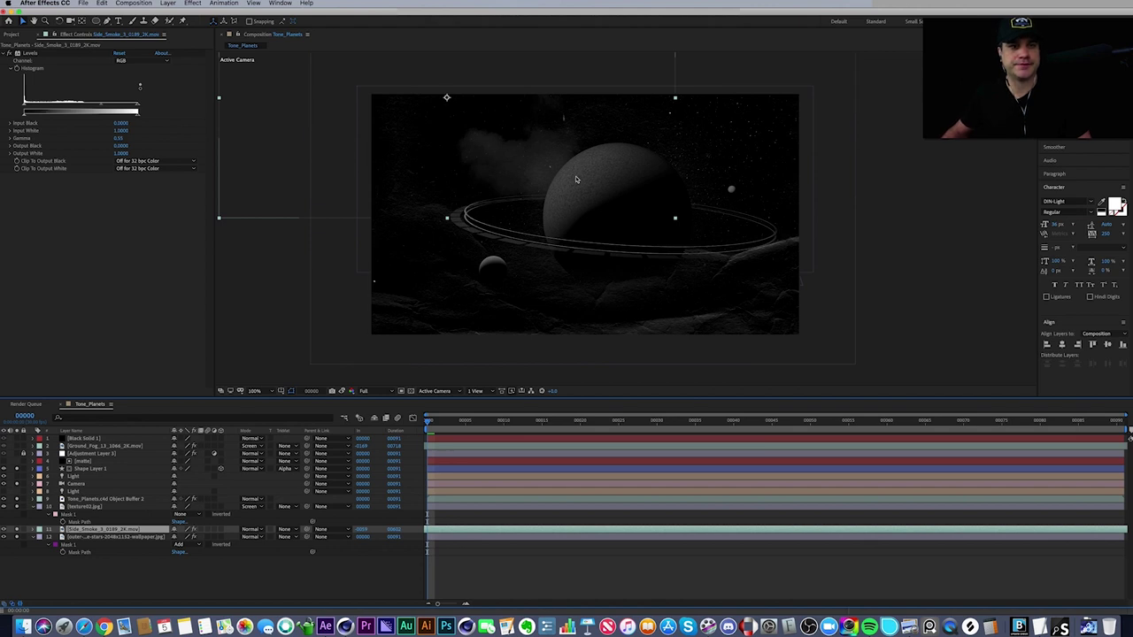
pyautogui.click(11, 35)
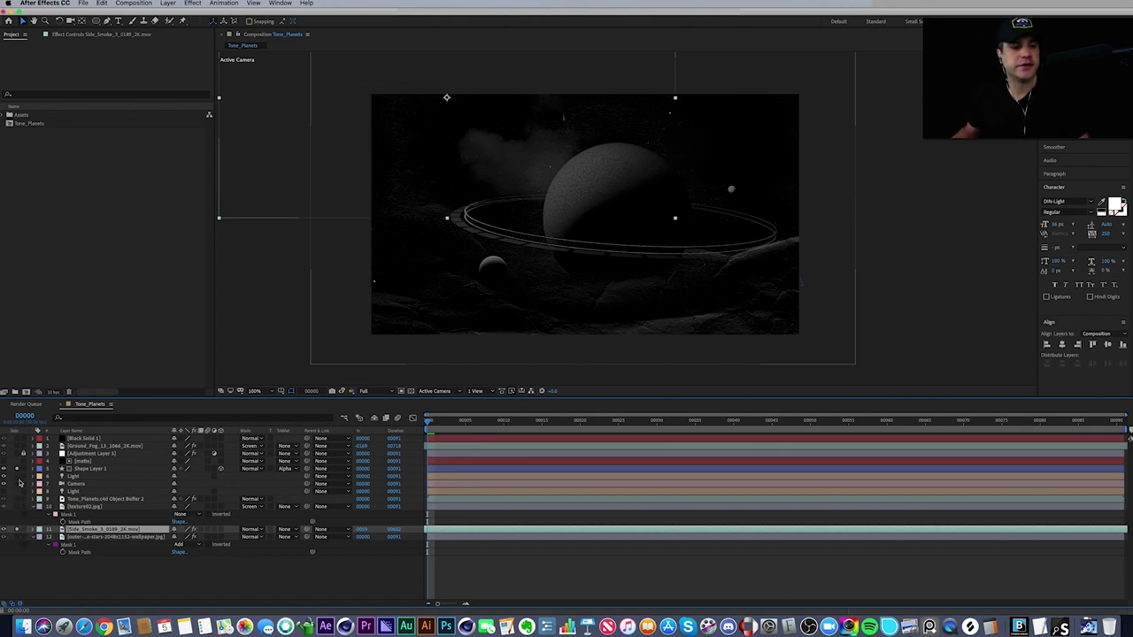
pyautogui.click(17, 528)
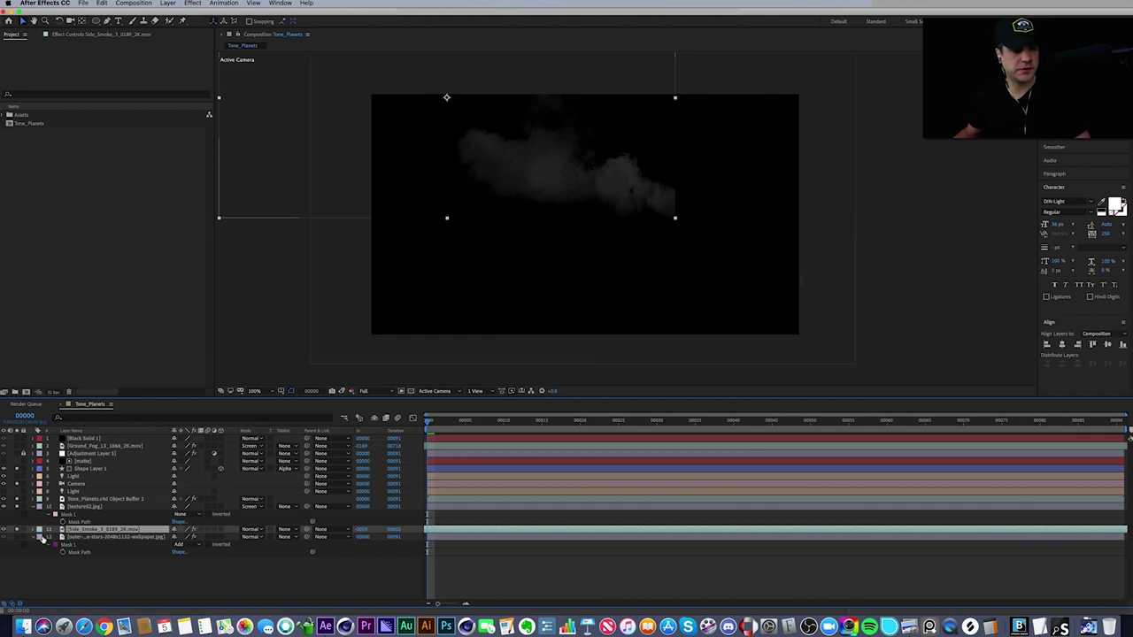
pyautogui.rightClick(92, 533)
pyautogui.moveTo(108, 544)
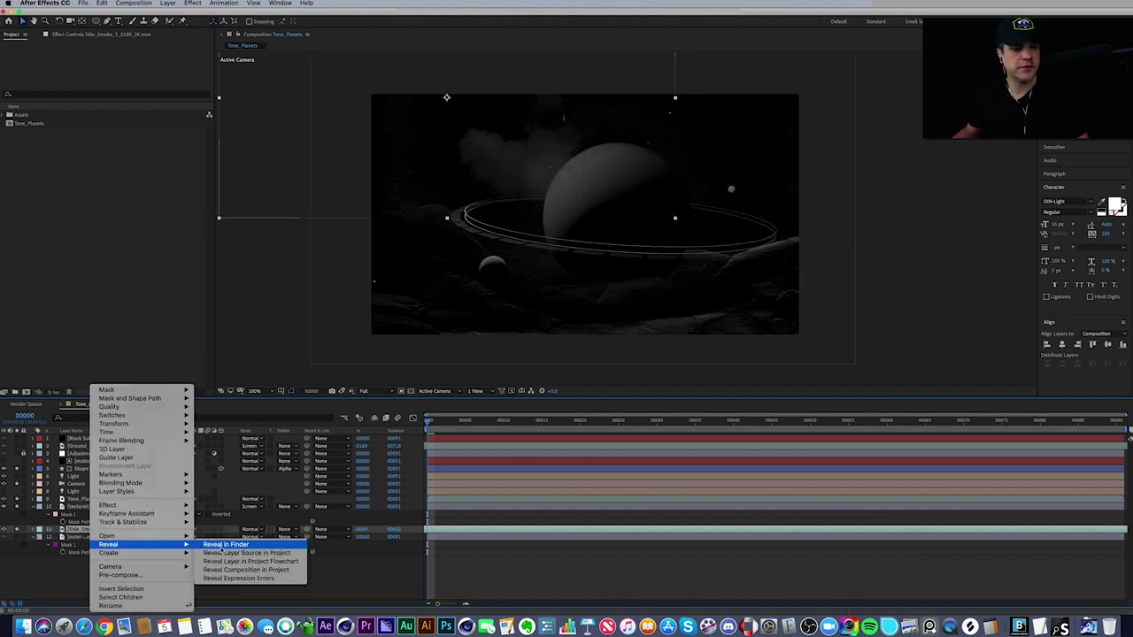
pyautogui.click(236, 552)
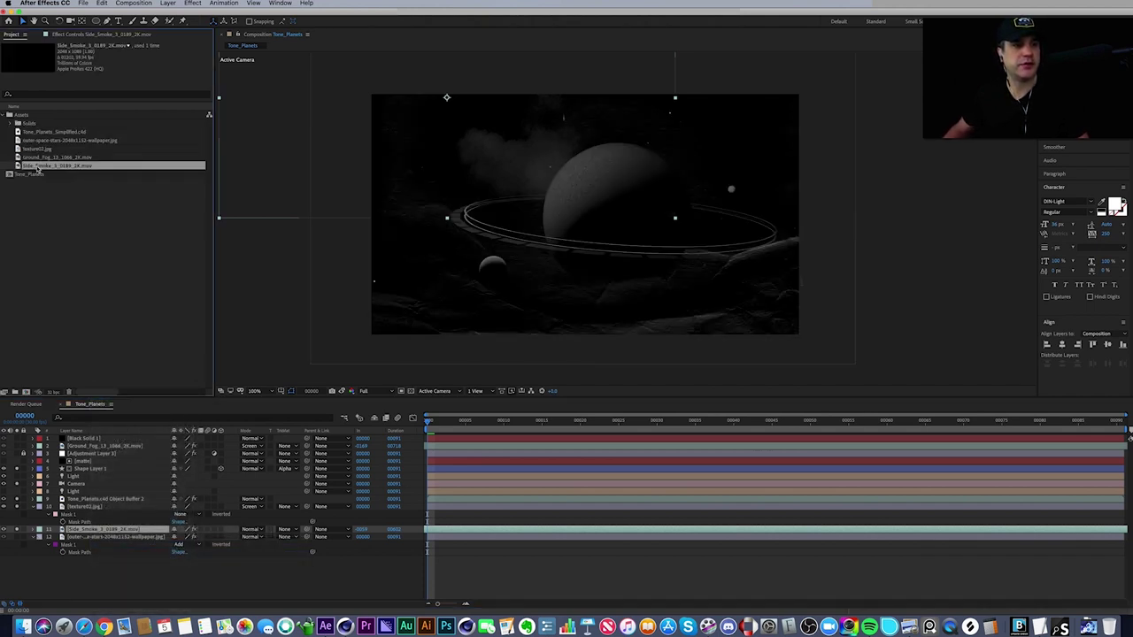
# - Create a composition from the Side_Smoke_3_0189_2K.mov footage, preview it along its timeline, and return to the Tone_Planets composition
pyautogui.moveTo(27, 391); pyautogui.dragTo(27, 393)
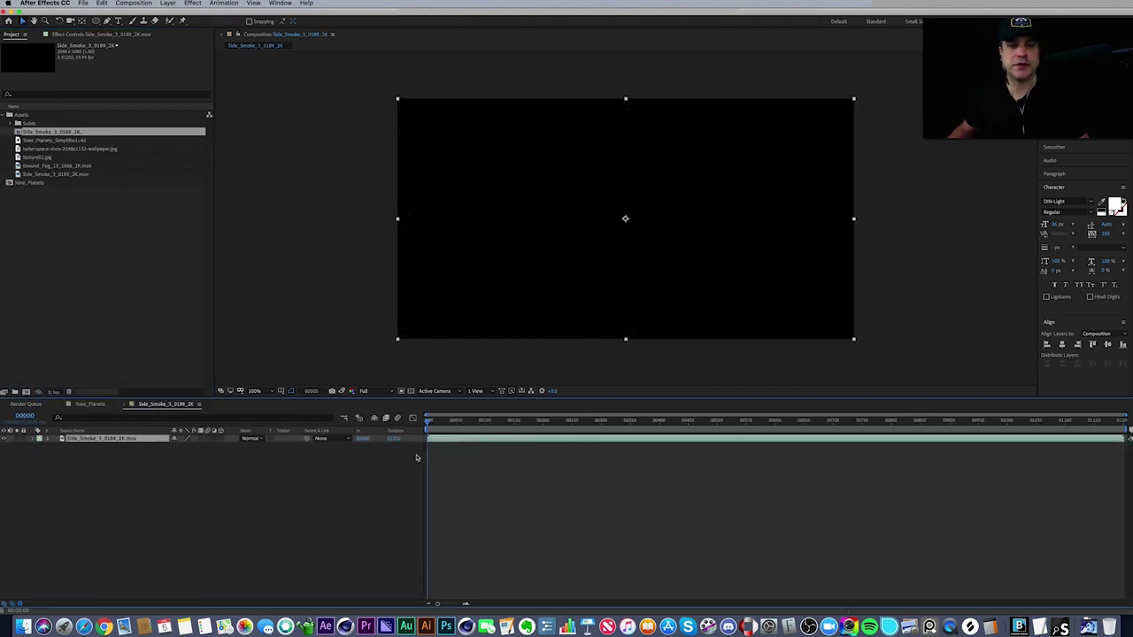
pyautogui.moveTo(441, 422); pyautogui.dragTo(324, 458)
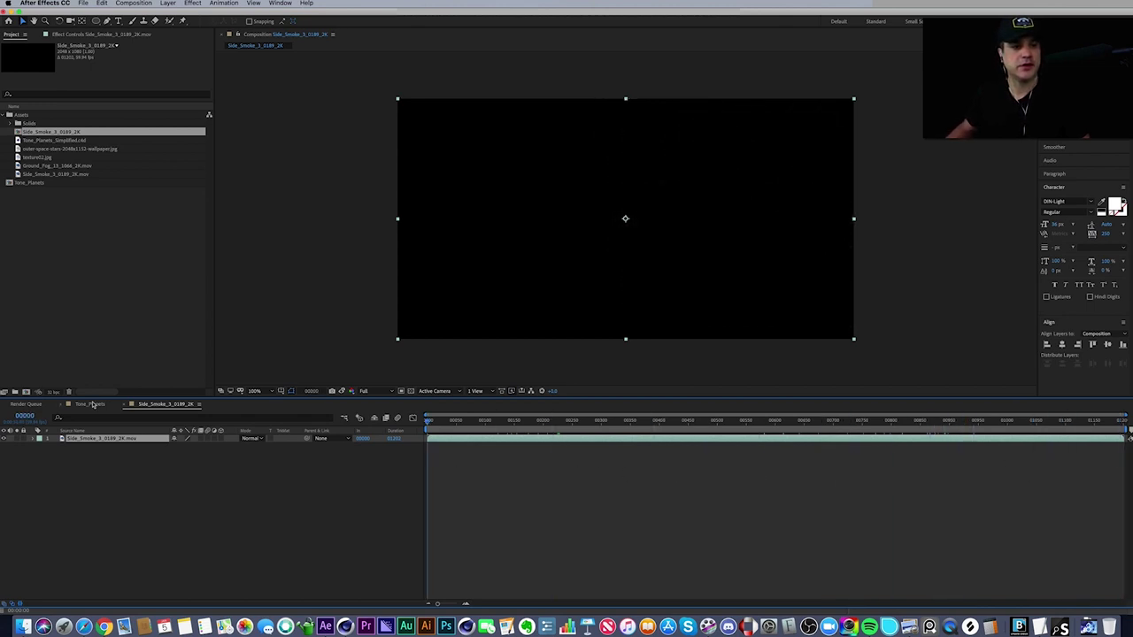
pyautogui.click(89, 403)
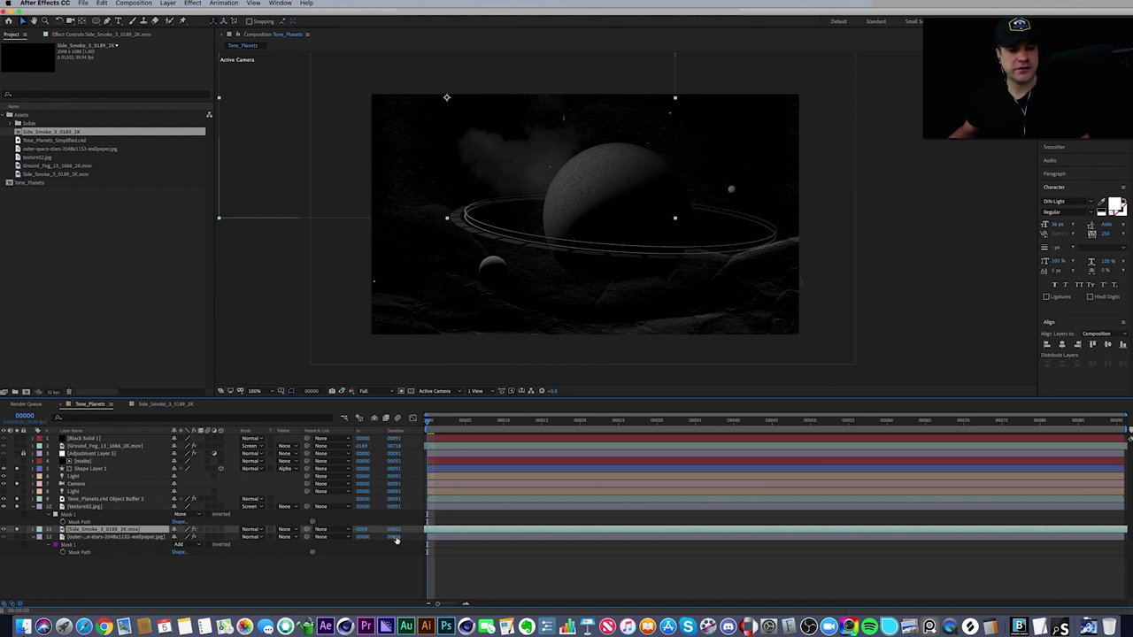
# - Undo the creation of the side smoke composition and redo it
pyautogui.press('Delete')
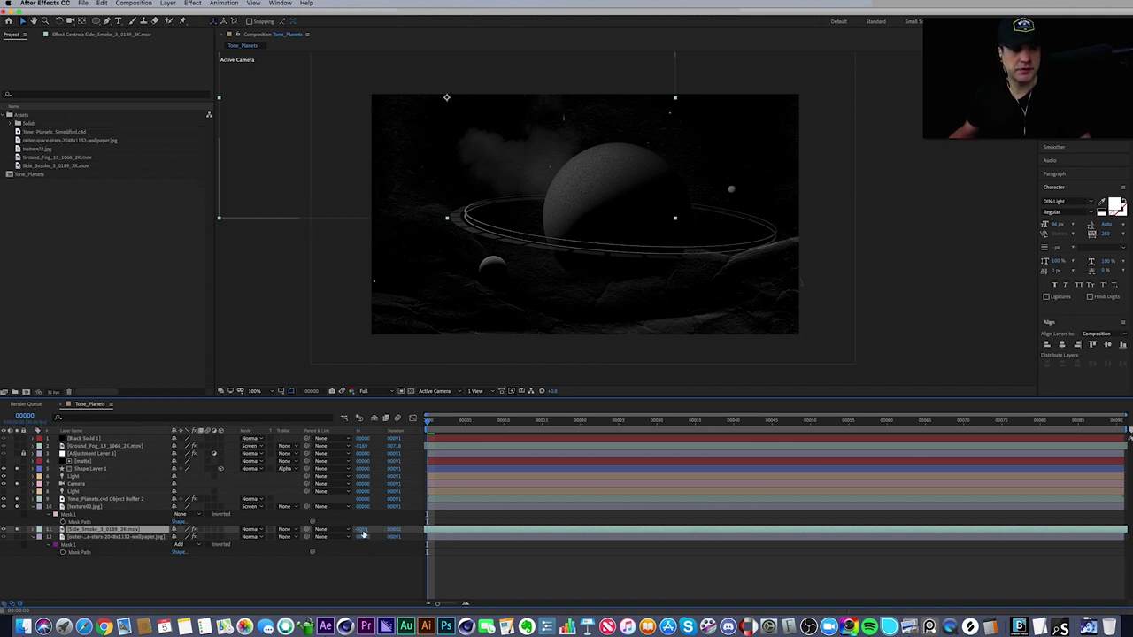
pyautogui.click(102, 3)
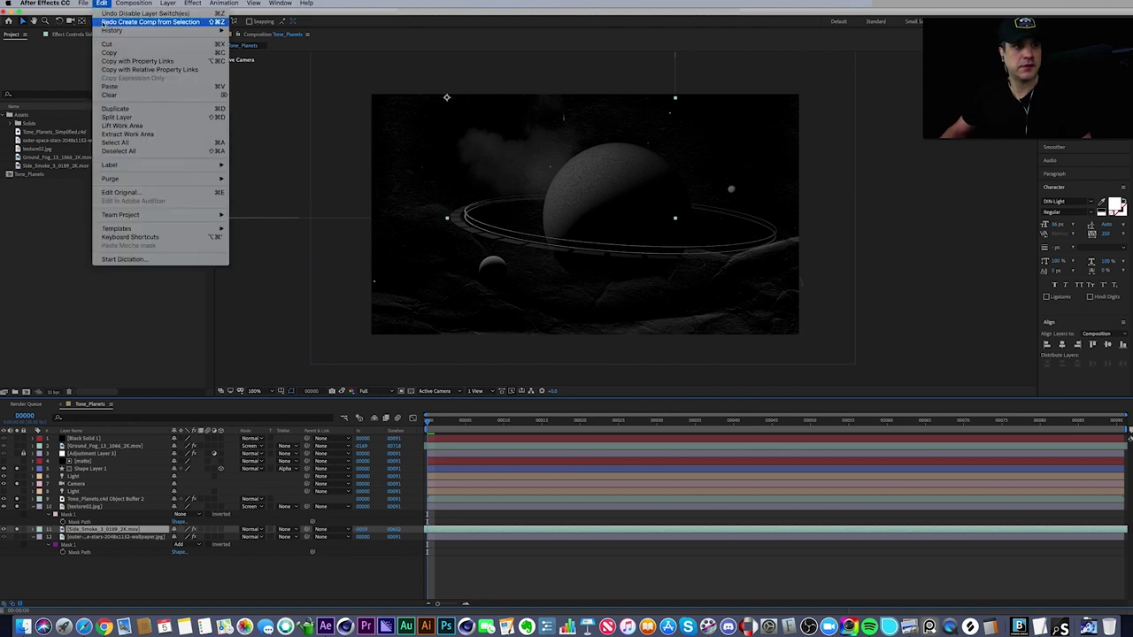
pyautogui.click(133, 22)
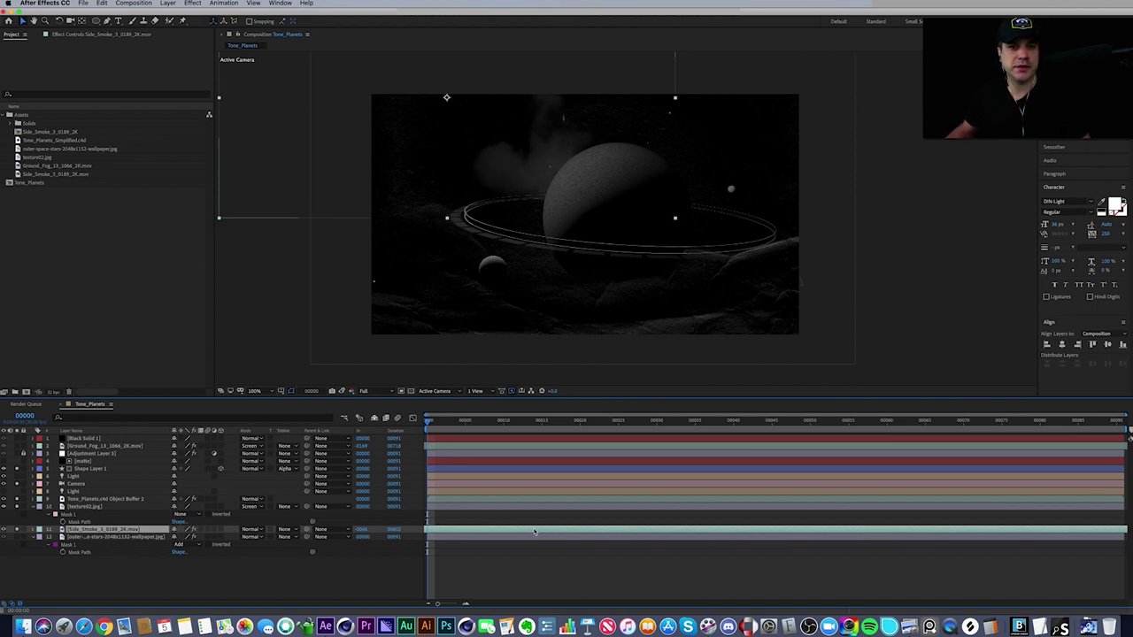
# - Adjust the side smoke layer's timing in the Tone_Planets timeline and reveal its Scale property
pyautogui.moveTo(518, 532); pyautogui.dragTo(493, 532)
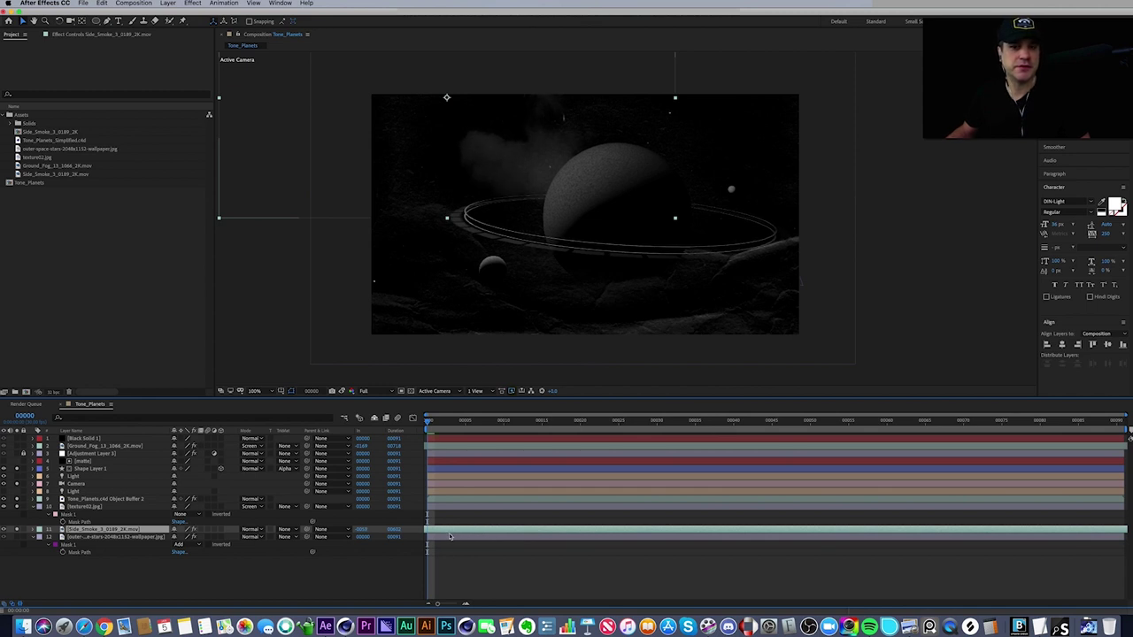
pyautogui.press('s')
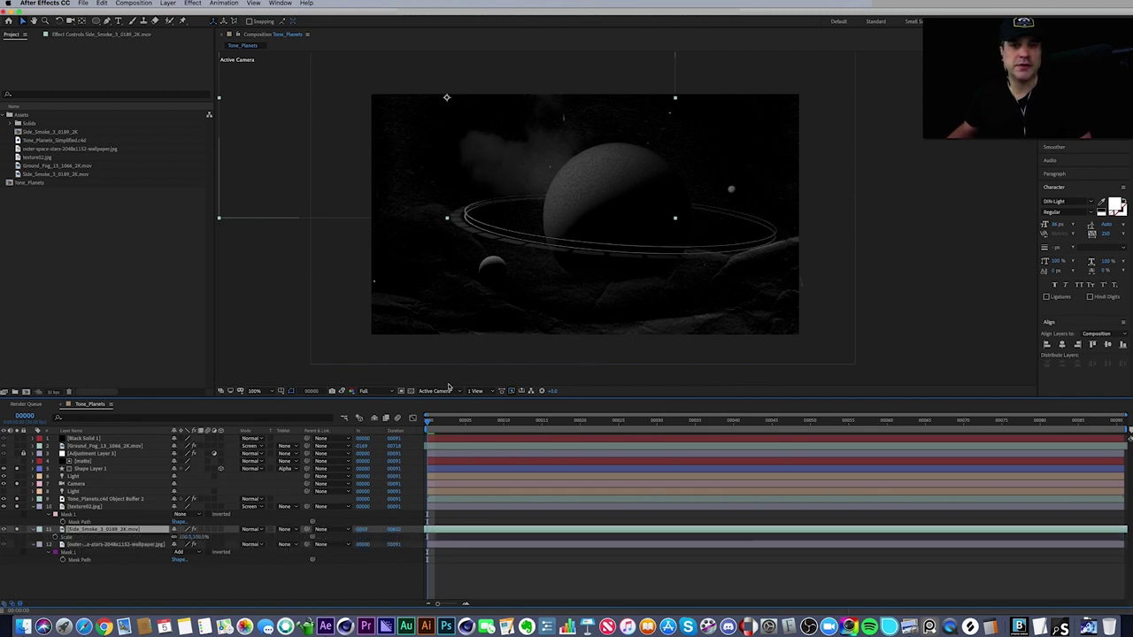
pyautogui.moveTo(482, 161)
pyautogui.mouseDown()
pyautogui.moveTo(496, 186)
pyautogui.moveTo(610, 276)
pyautogui.moveTo(458, 161)
pyautogui.moveTo(483, 162)
pyautogui.mouseUp()
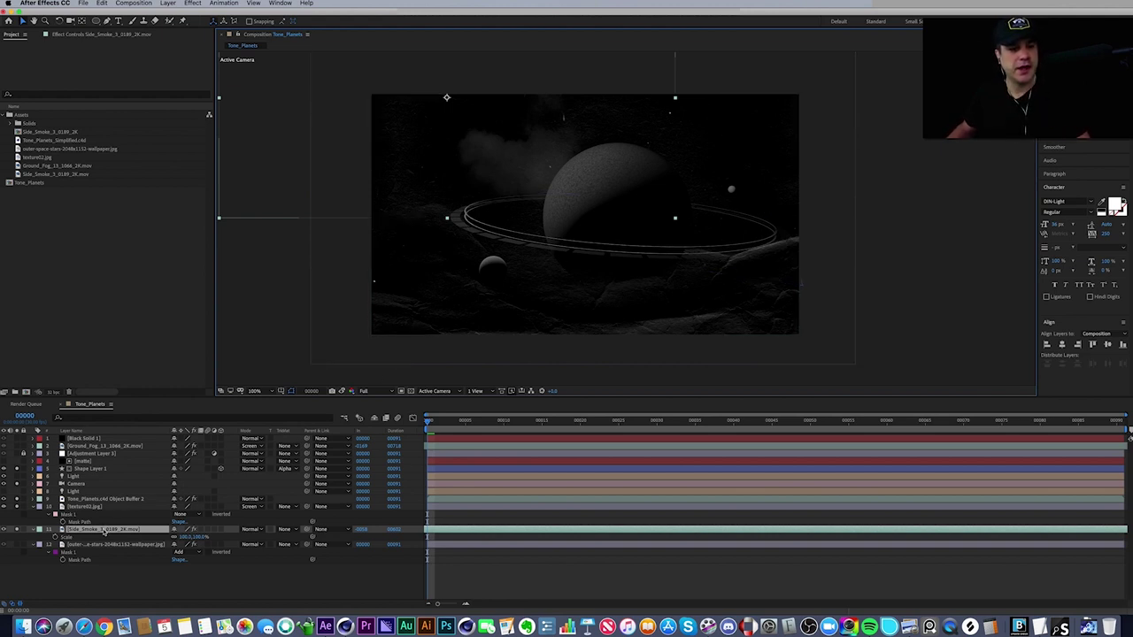
# - Duplicate the side smoke layer above Tone_Planets.c4d Object Buffer 2 and draw a closed curved mask on the copy across the planet's left side
pyautogui.press('super+d')
pyautogui.moveTo(105, 531); pyautogui.dragTo(108, 500)
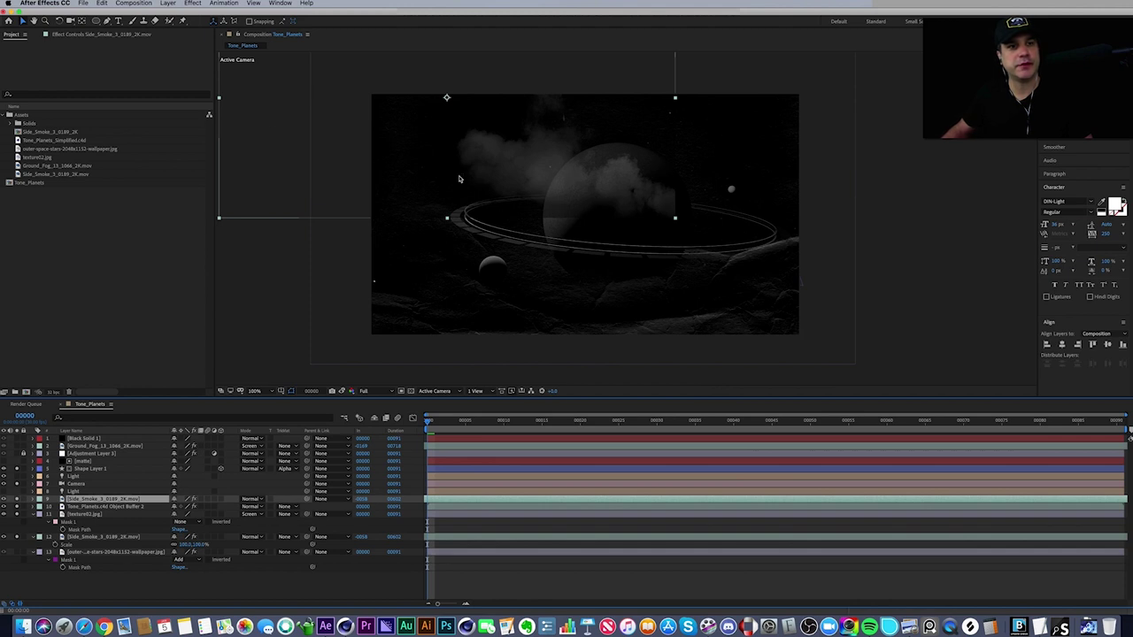
pyautogui.click(104, 21)
pyautogui.click(487, 204)
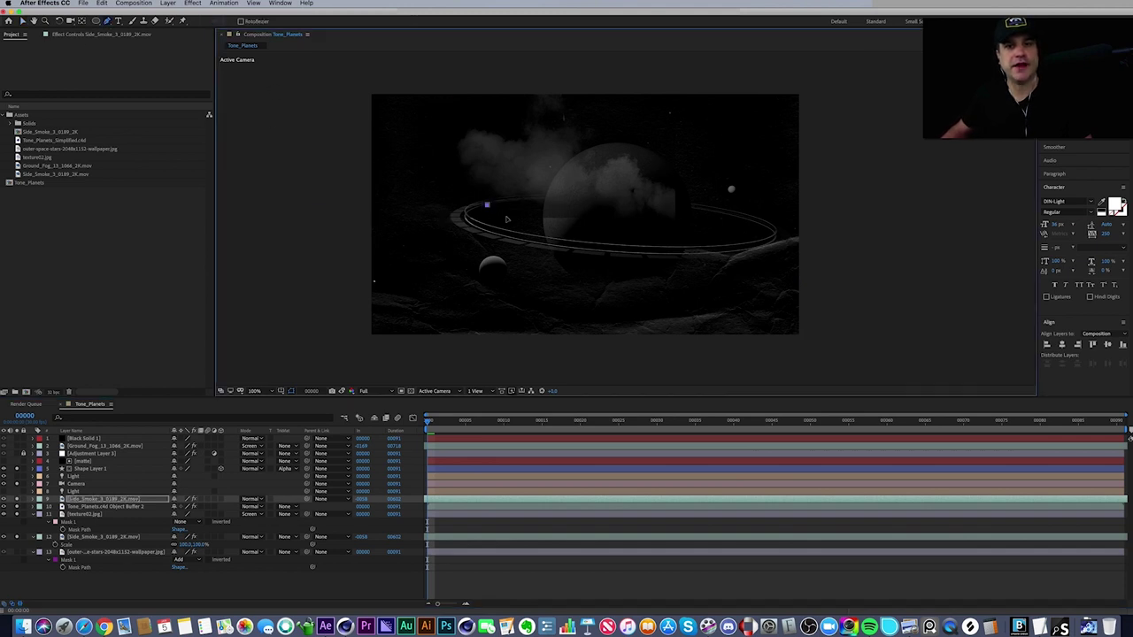
pyautogui.moveTo(508, 219); pyautogui.dragTo(596, 217)
pyautogui.moveTo(601, 175); pyautogui.dragTo(607, 151)
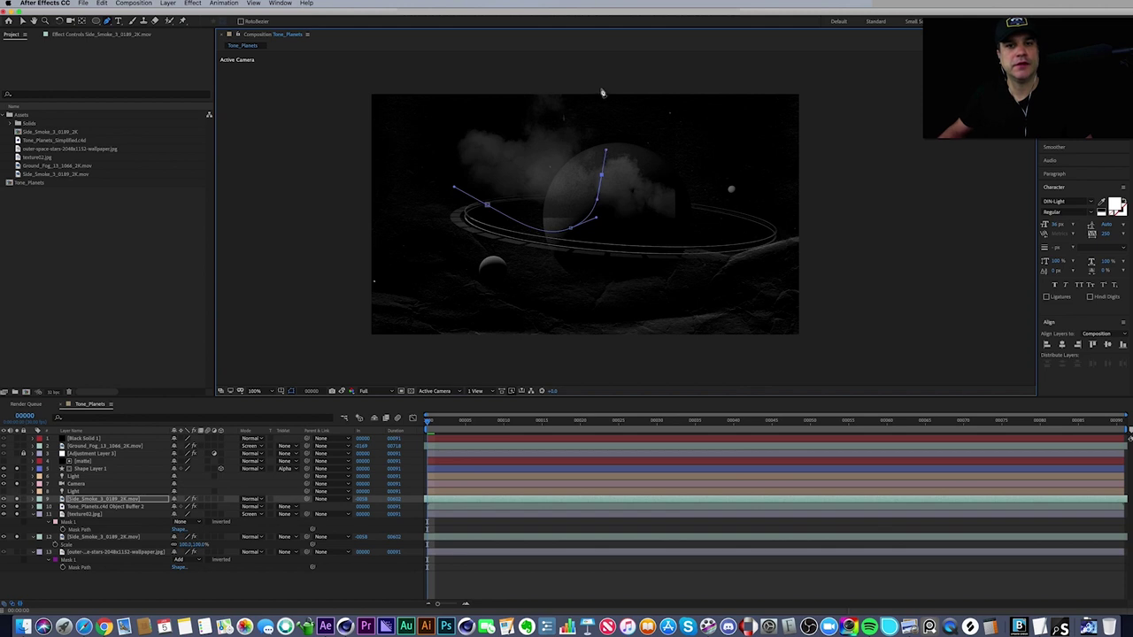
pyautogui.moveTo(602, 89); pyautogui.dragTo(559, 75)
pyautogui.moveTo(512, 177); pyautogui.dragTo(502, 200)
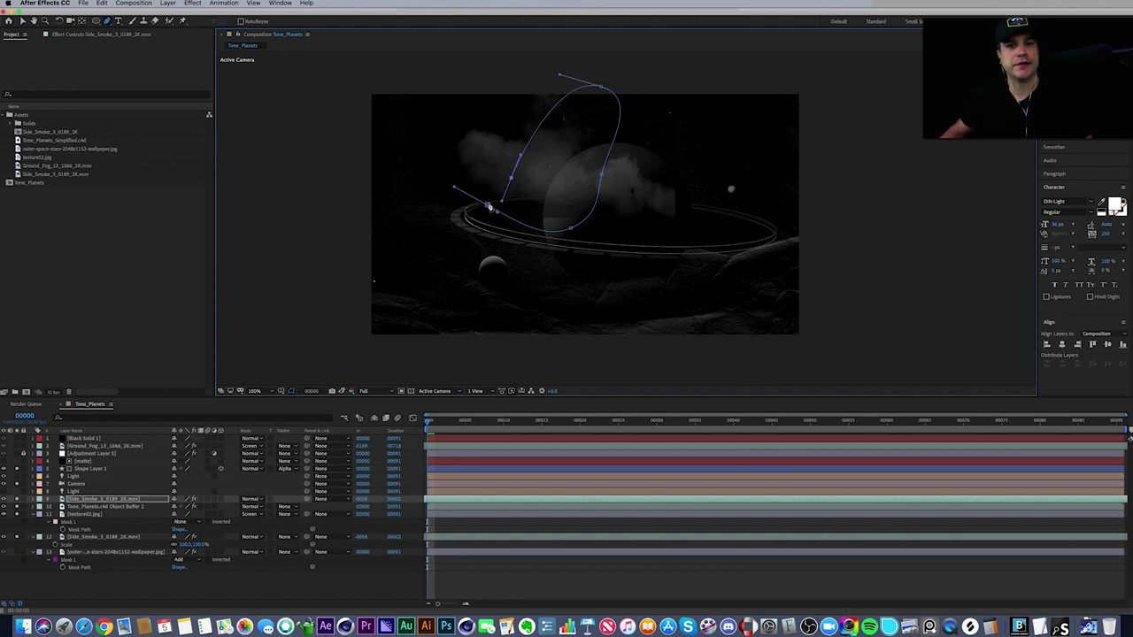
pyautogui.click(488, 206)
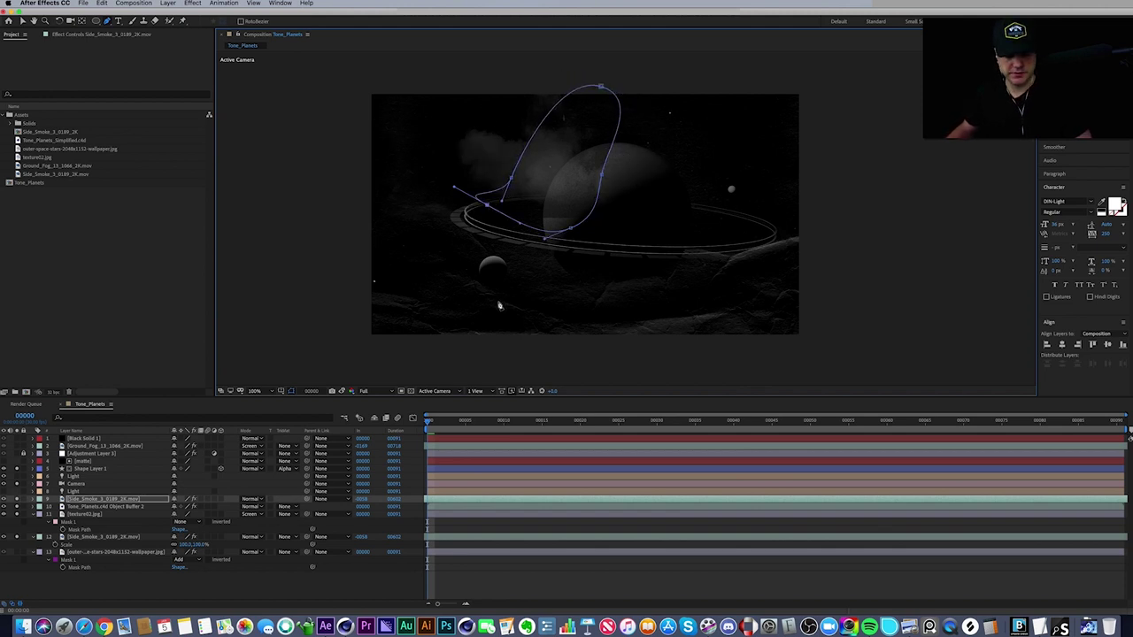
# - Feather the copied smoke's mask by 154 pixels and reshape its lower and left edges, comparing the scene with and without the layer
pyautogui.press('f')
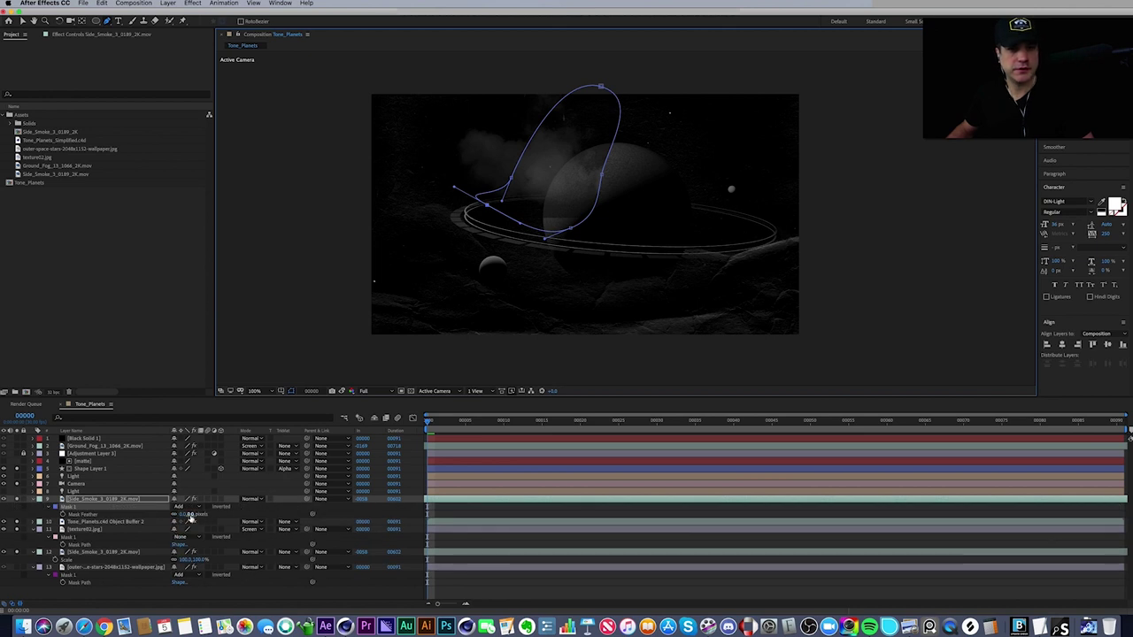
pyautogui.moveTo(188, 518); pyautogui.dragTo(243, 508)
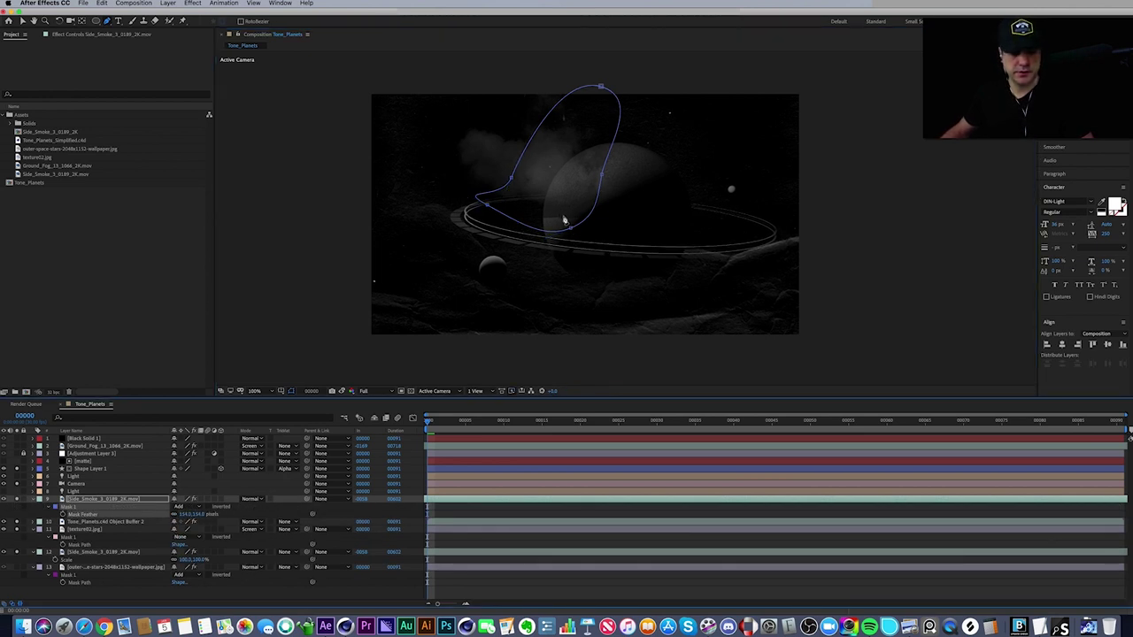
pyautogui.press('v')
pyautogui.moveTo(572, 230); pyautogui.dragTo(571, 202)
pyautogui.click(487, 205)
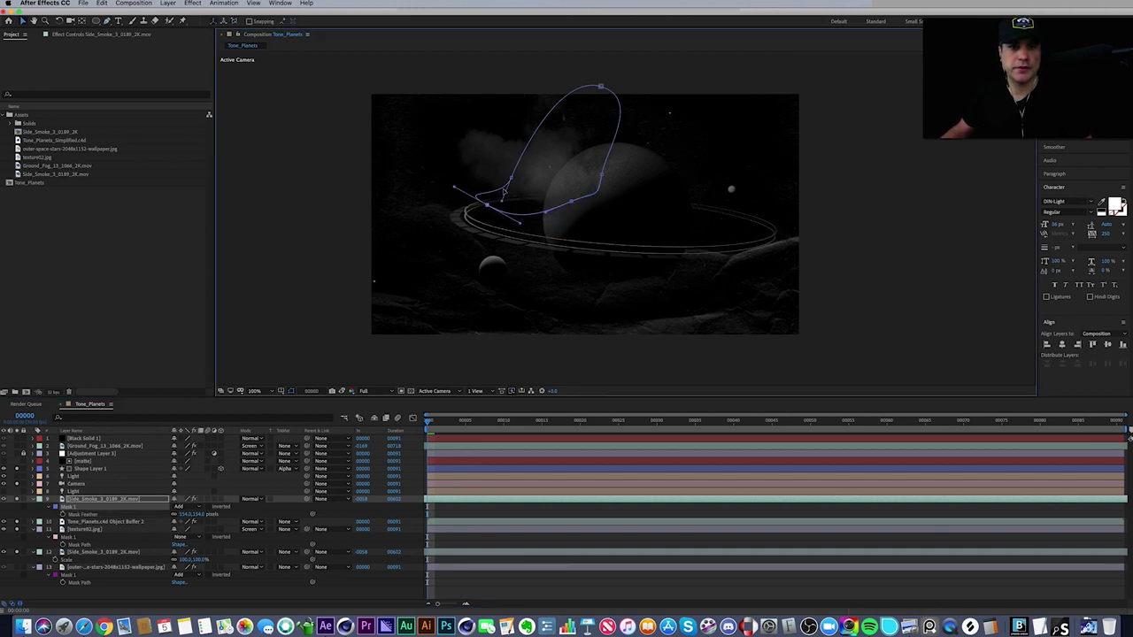
pyautogui.moveTo(510, 181); pyautogui.dragTo(520, 149)
pyautogui.click(560, 511)
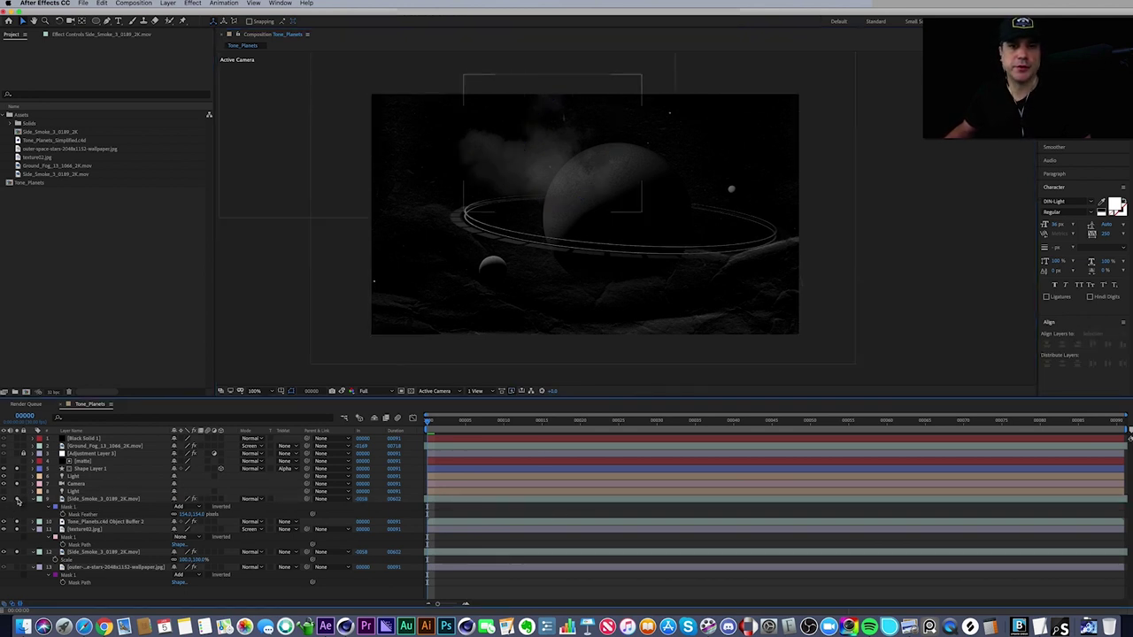
pyautogui.click(17, 499)
pyautogui.click(17, 499)
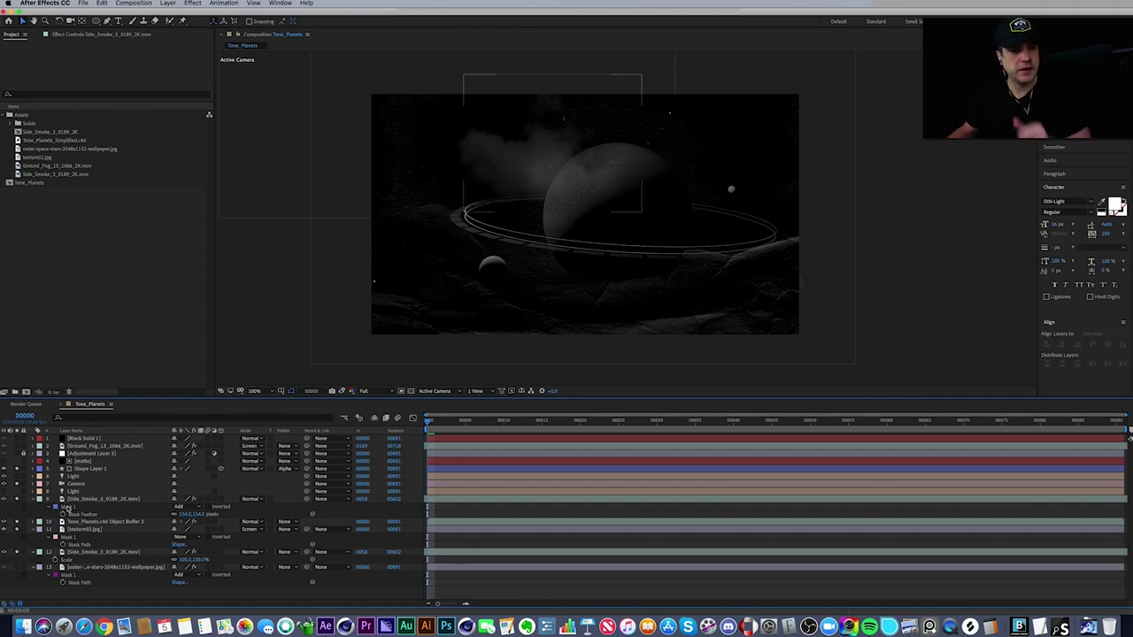
# - Reveal the Ground_Fog_13_1066_2K.mov layer's source in the project and create a composition from that footage
pyautogui.click(97, 448)
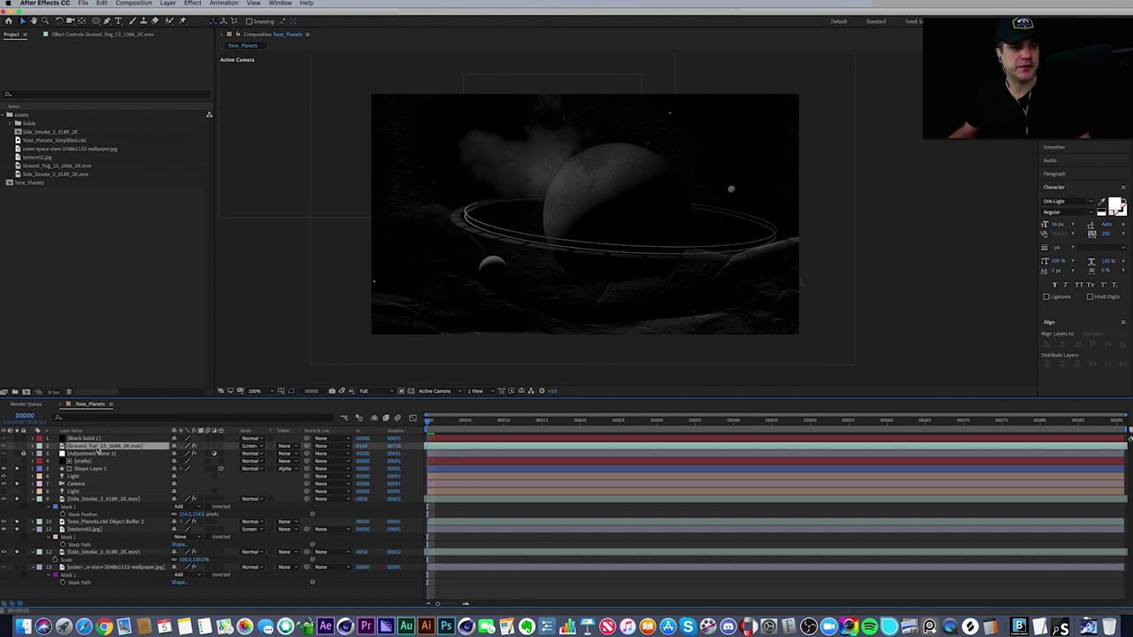
pyautogui.rightClick(97, 448)
pyautogui.moveTo(133, 543)
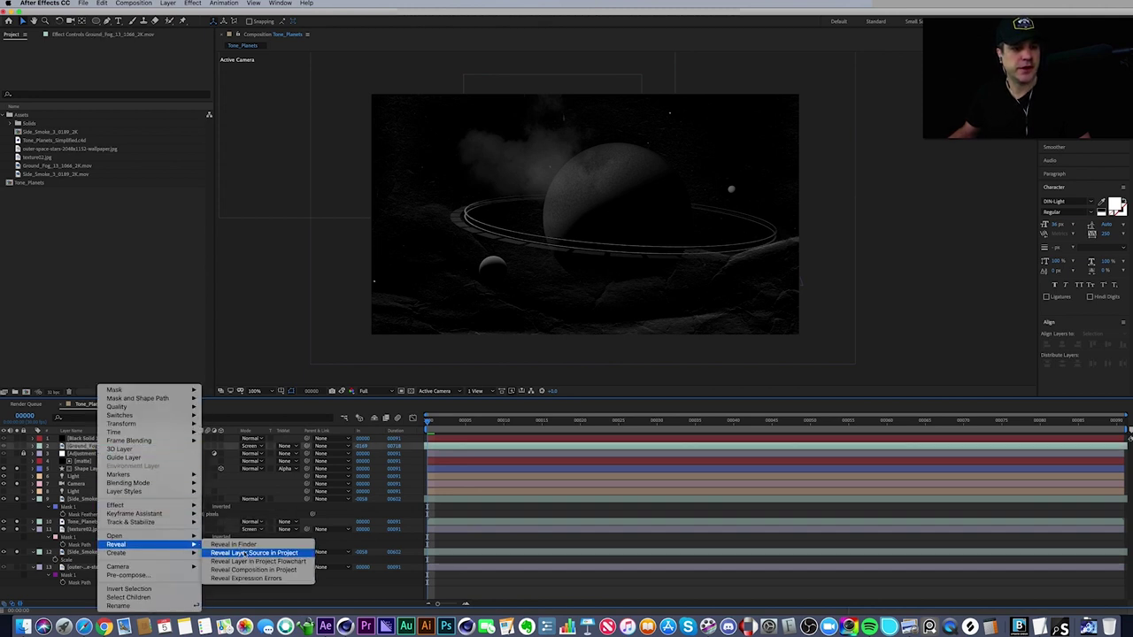
pyautogui.click(252, 553)
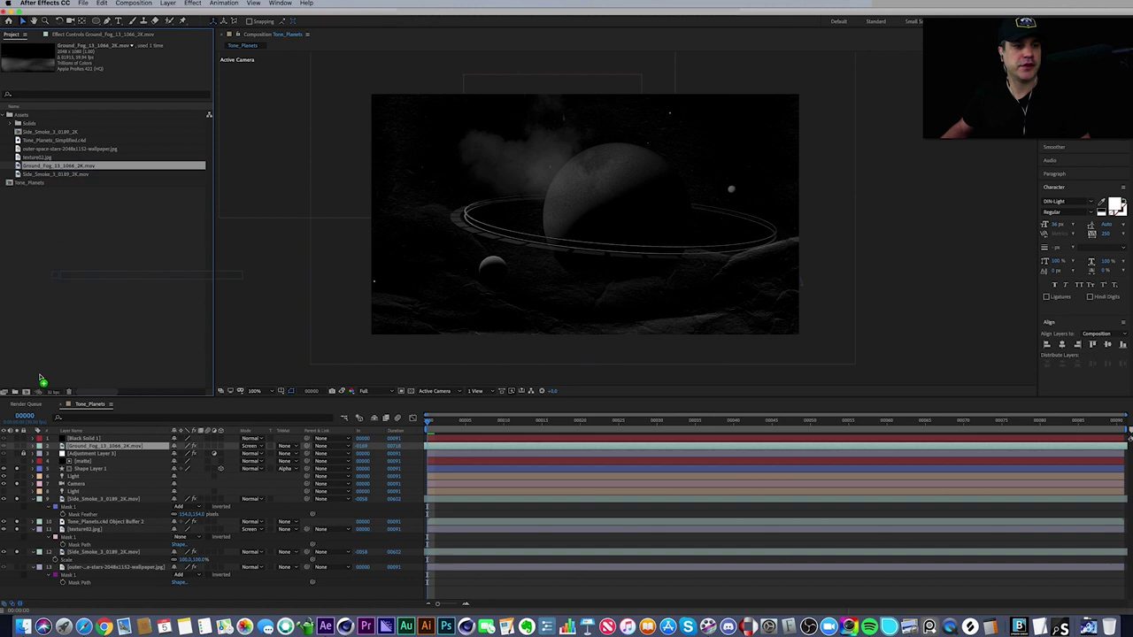
pyautogui.click(27, 393)
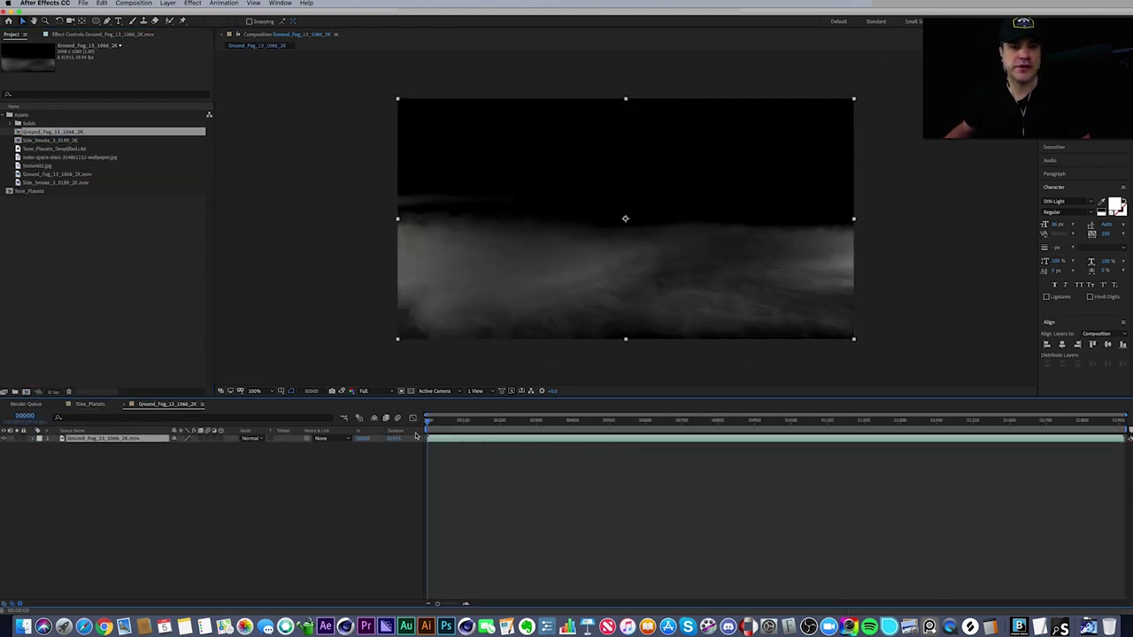
# - Play through the ground fog composition and close it to return to Tone_Planets
pyautogui.press('space')
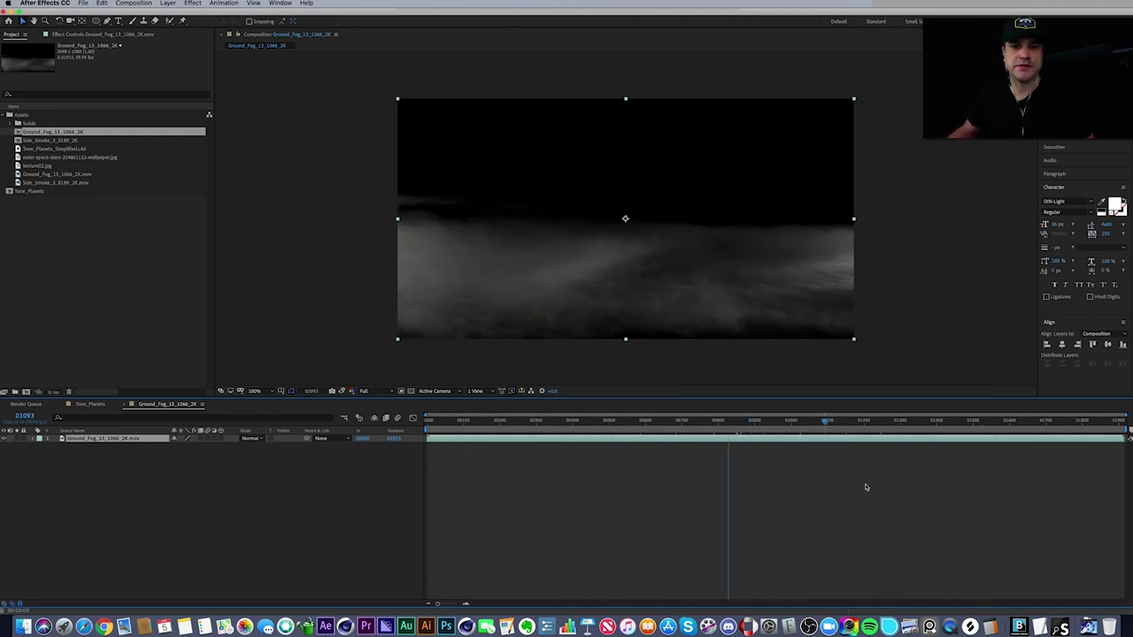
pyautogui.press('space')
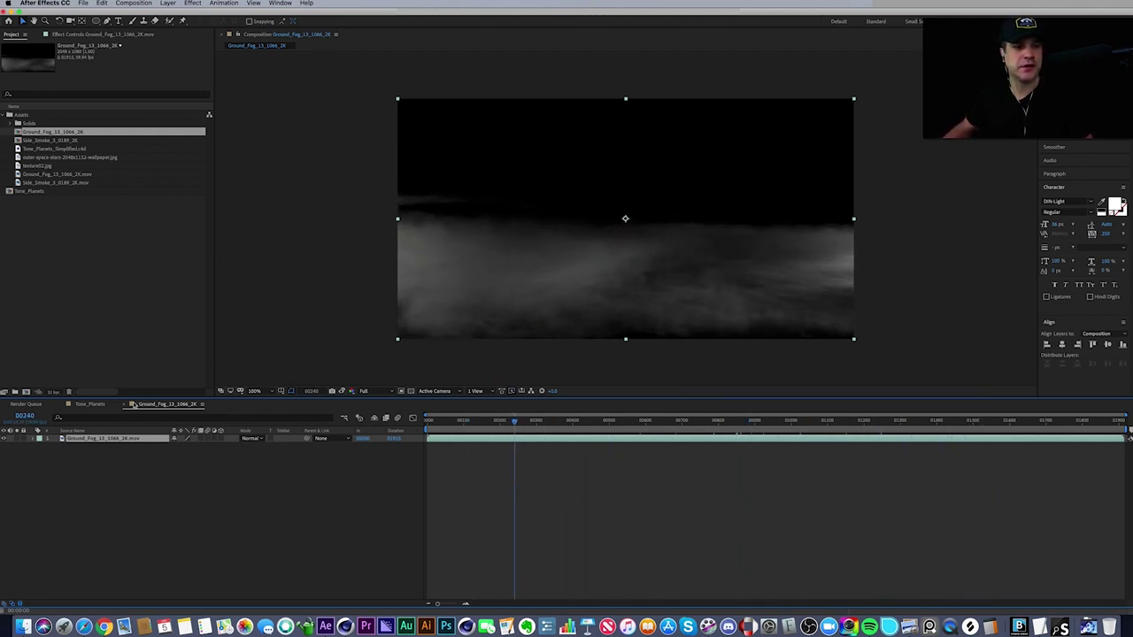
pyautogui.click(127, 404)
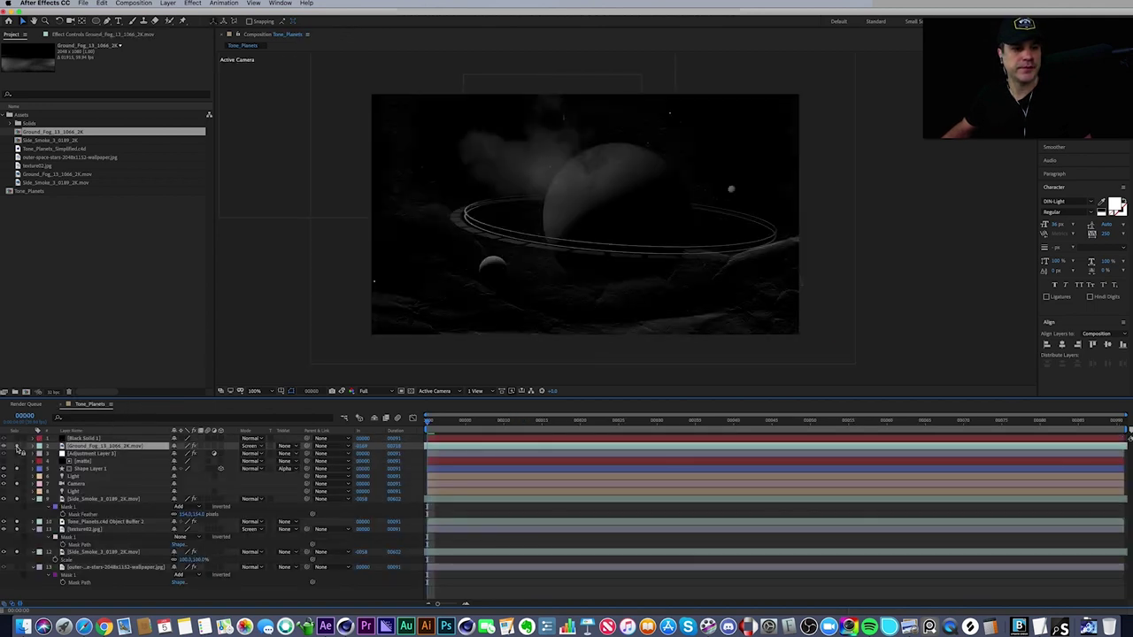
# - Solo the ground fog layer and compare it with and without its Levels effect
pyautogui.click(19, 447)
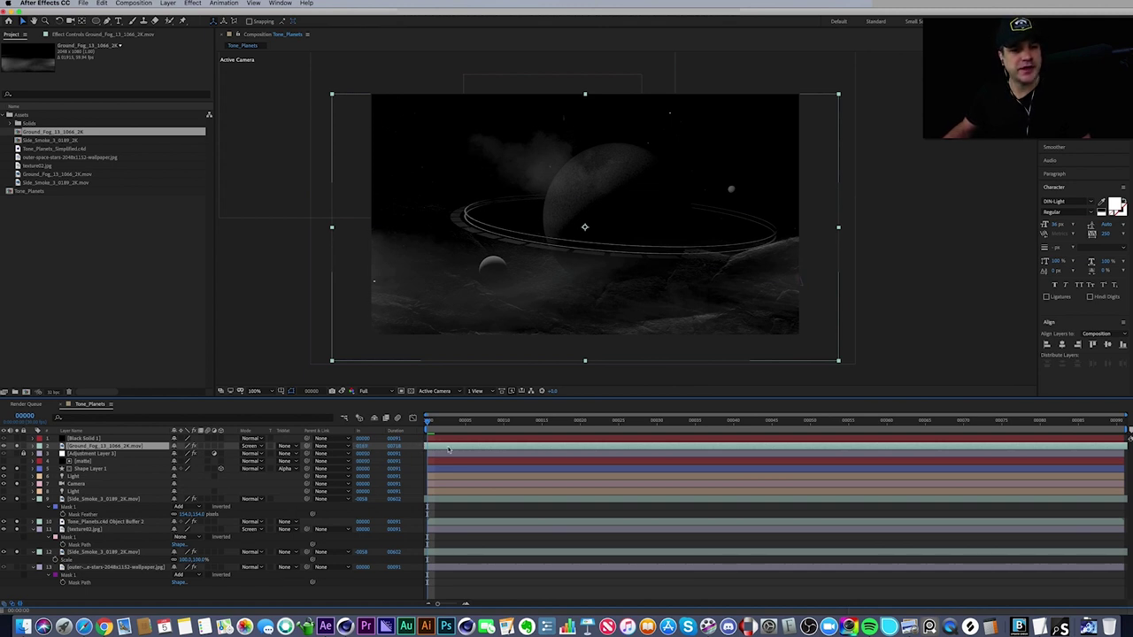
pyautogui.press('e')
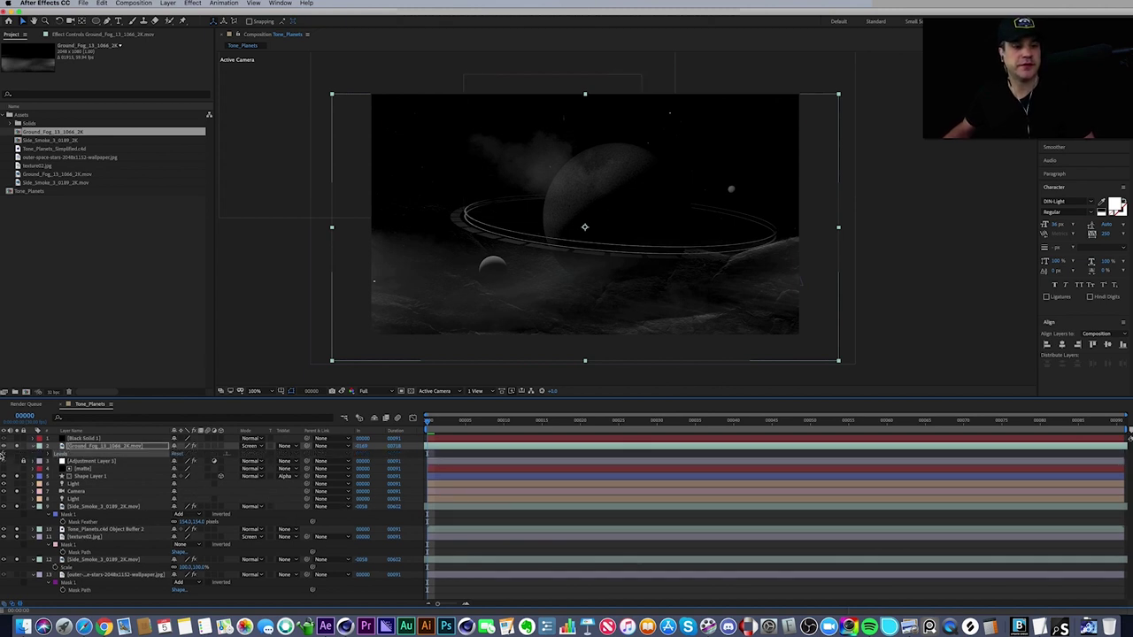
pyautogui.click(4, 455)
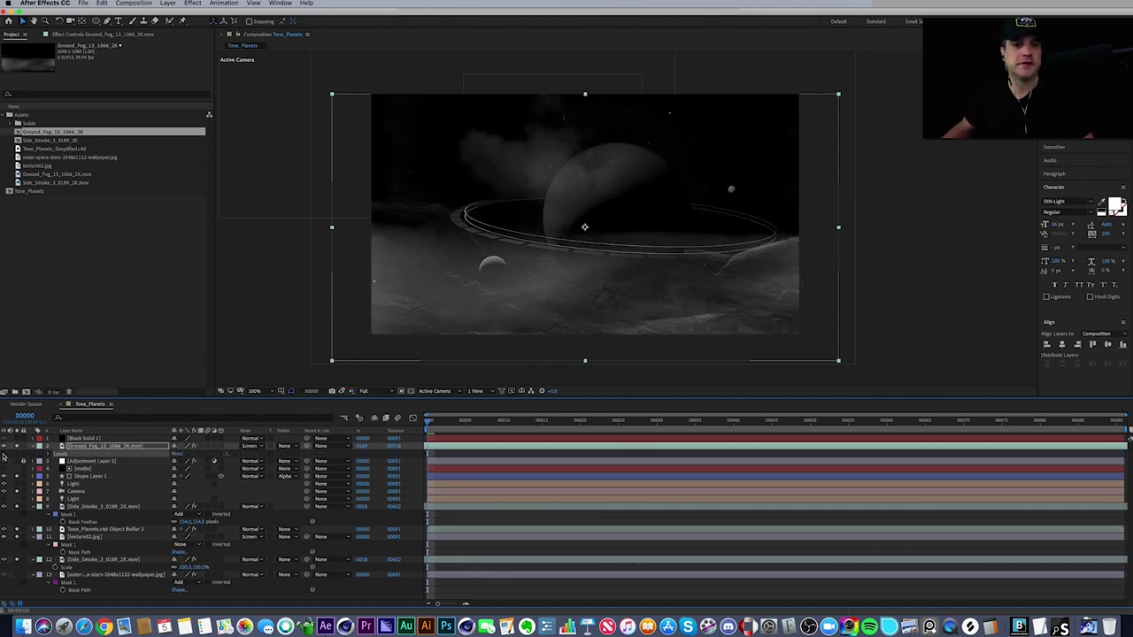
pyautogui.click(3, 455)
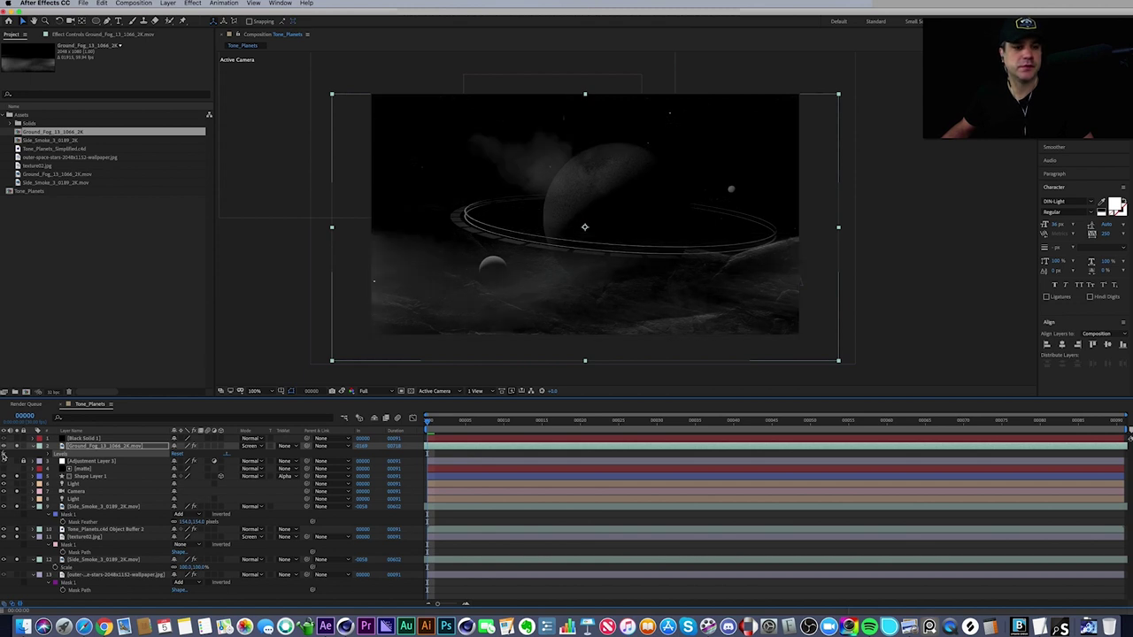
# - Reset the ground fog's Levels effect, raise Input Black to 0.1020 and lower the gamma to darken the fog
pyautogui.click(71, 34)
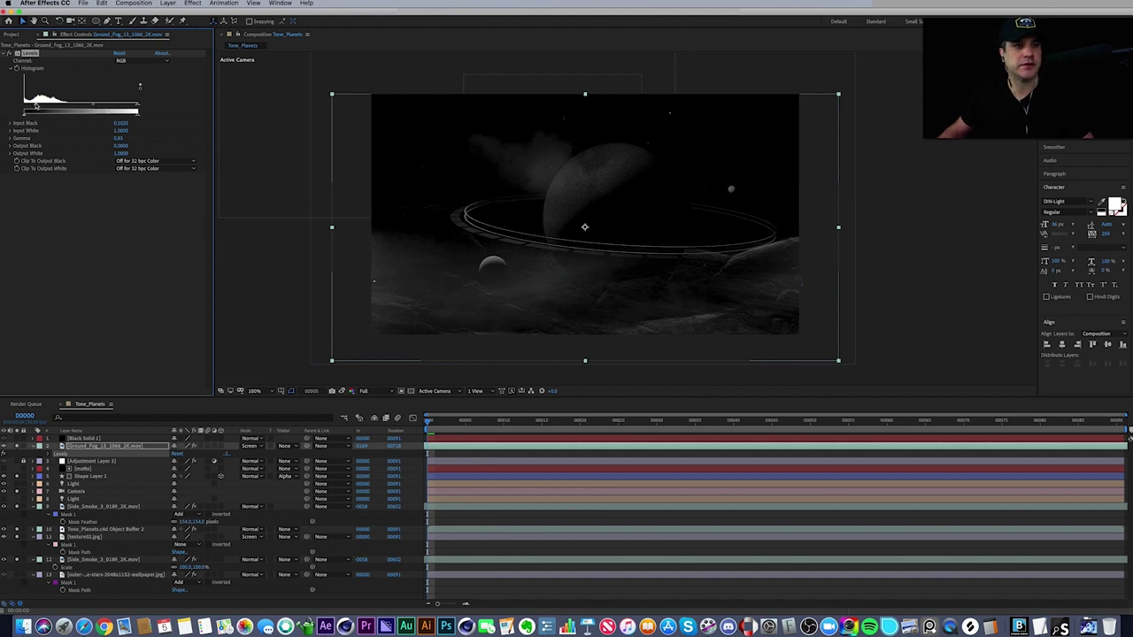
pyautogui.click(120, 54)
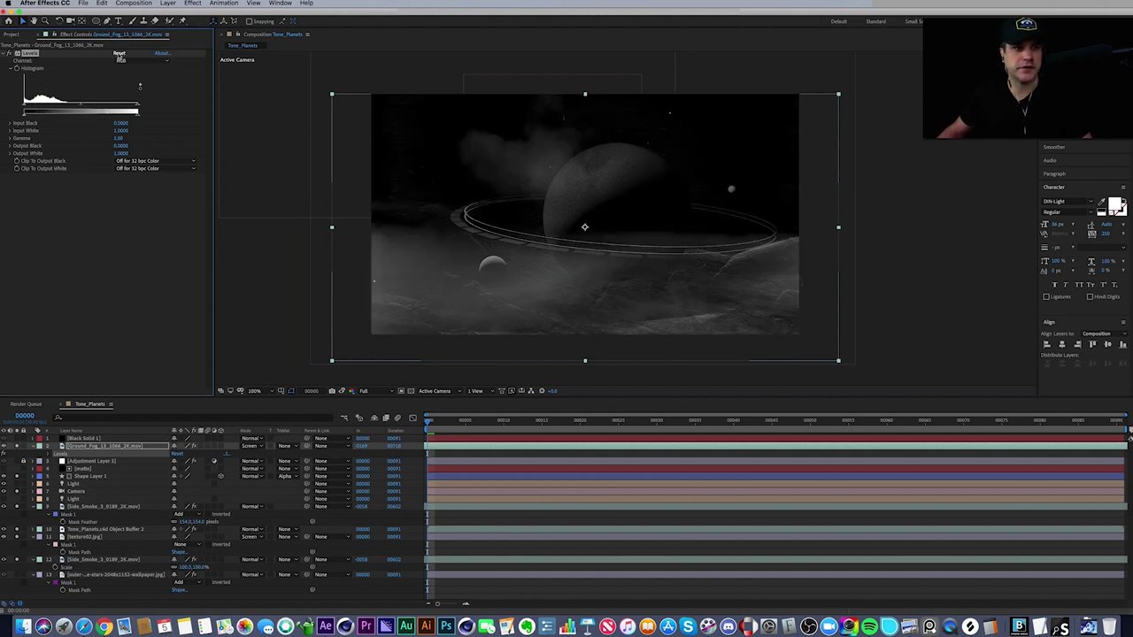
pyautogui.moveTo(41, 106); pyautogui.dragTo(62, 109)
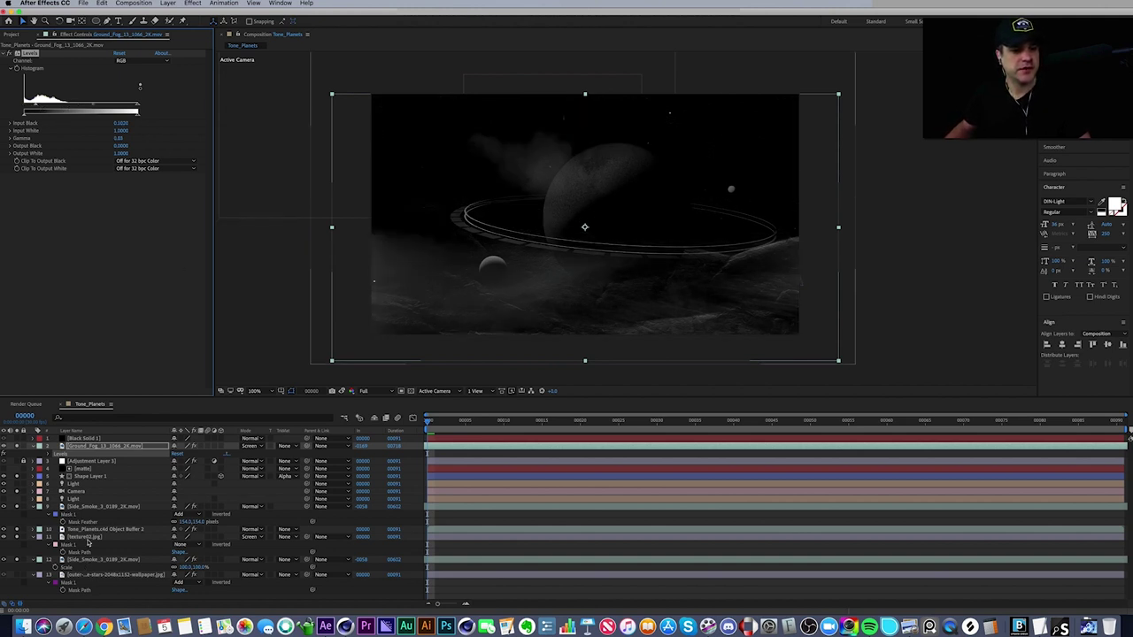
# - Lower the gamma in the Levels effect of the original side smoke layer behind the planets
pyautogui.click(100, 559)
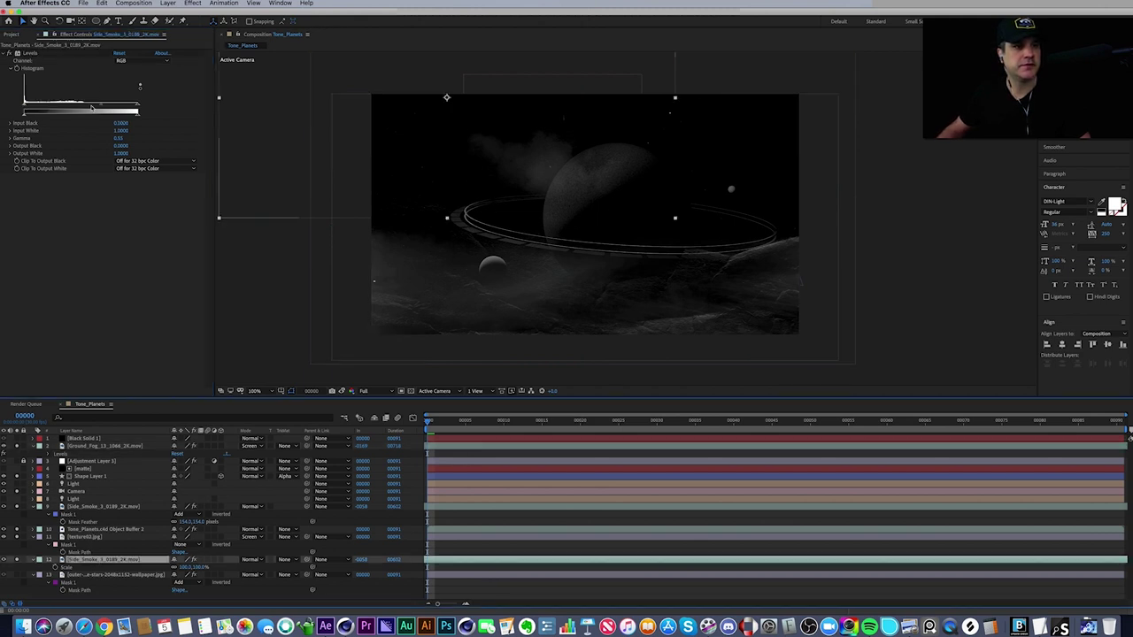
pyautogui.moveTo(104, 107)
pyautogui.mouseDown()
pyautogui.moveTo(122, 108)
pyautogui.moveTo(106, 109)
pyautogui.mouseUp()
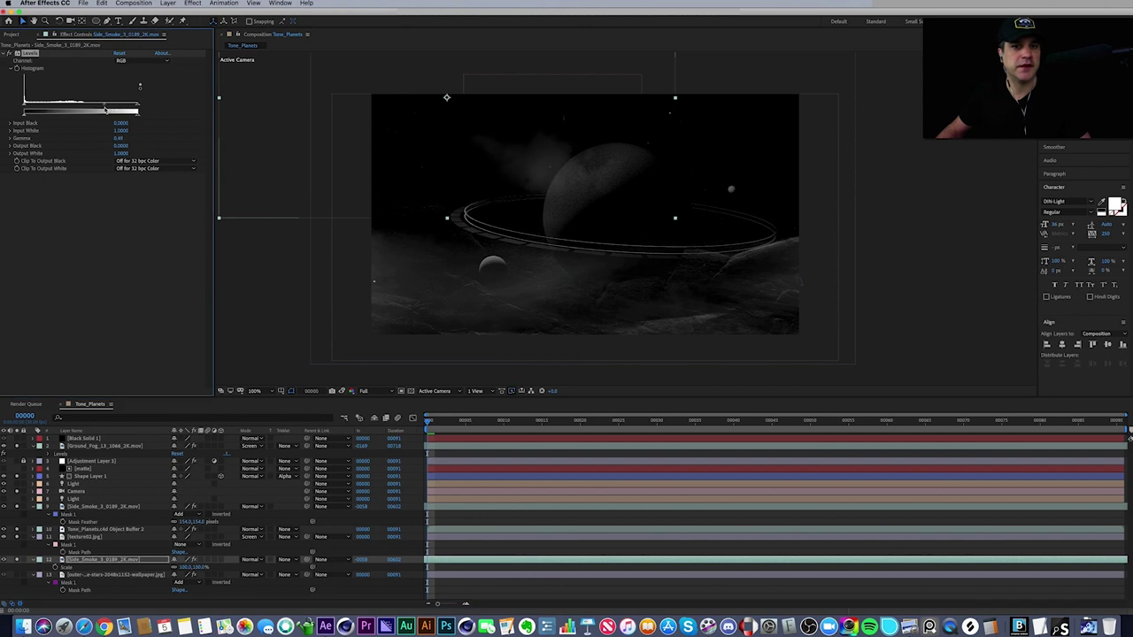
# - Compare the scene with and without the Levels effects on the original side smoke and the ground fog
pyautogui.click(11, 54)
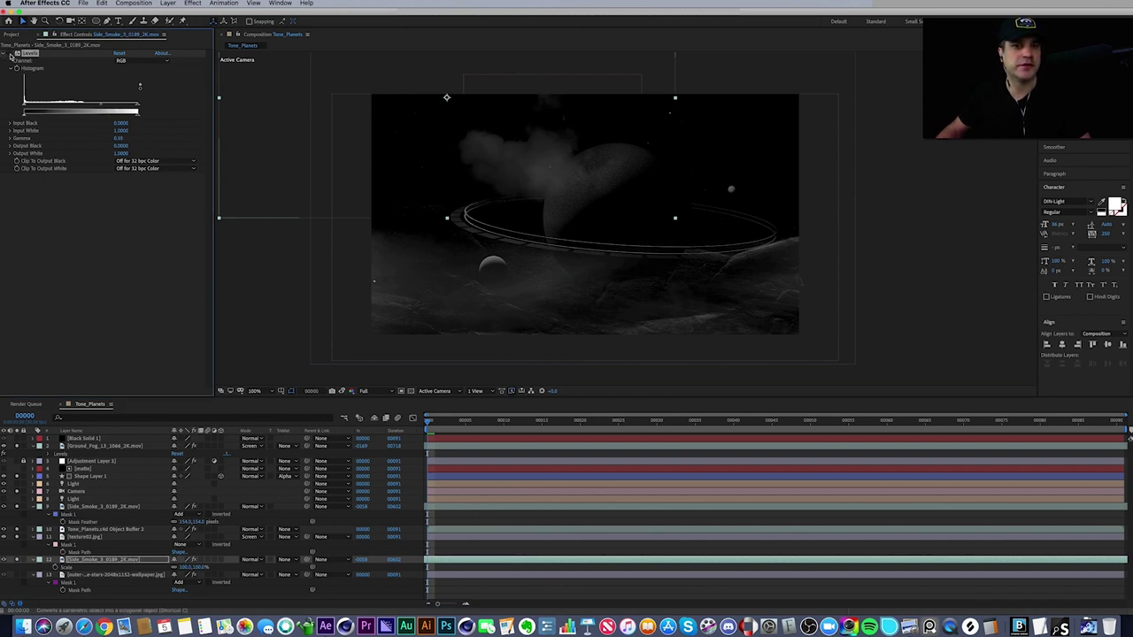
pyautogui.click(12, 54)
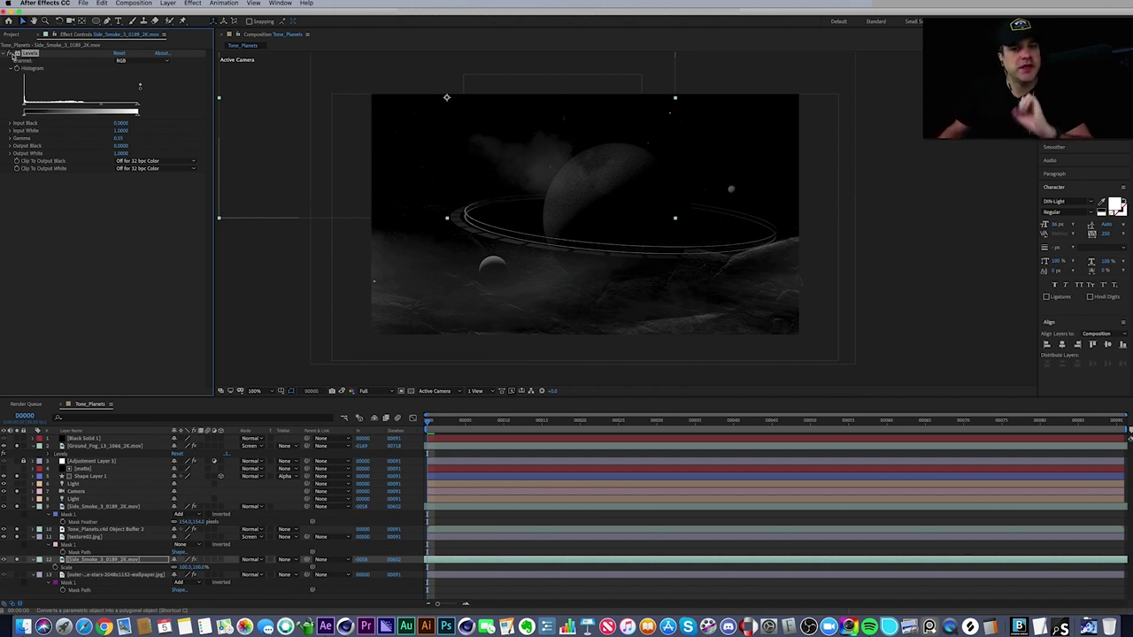
pyautogui.click(88, 447)
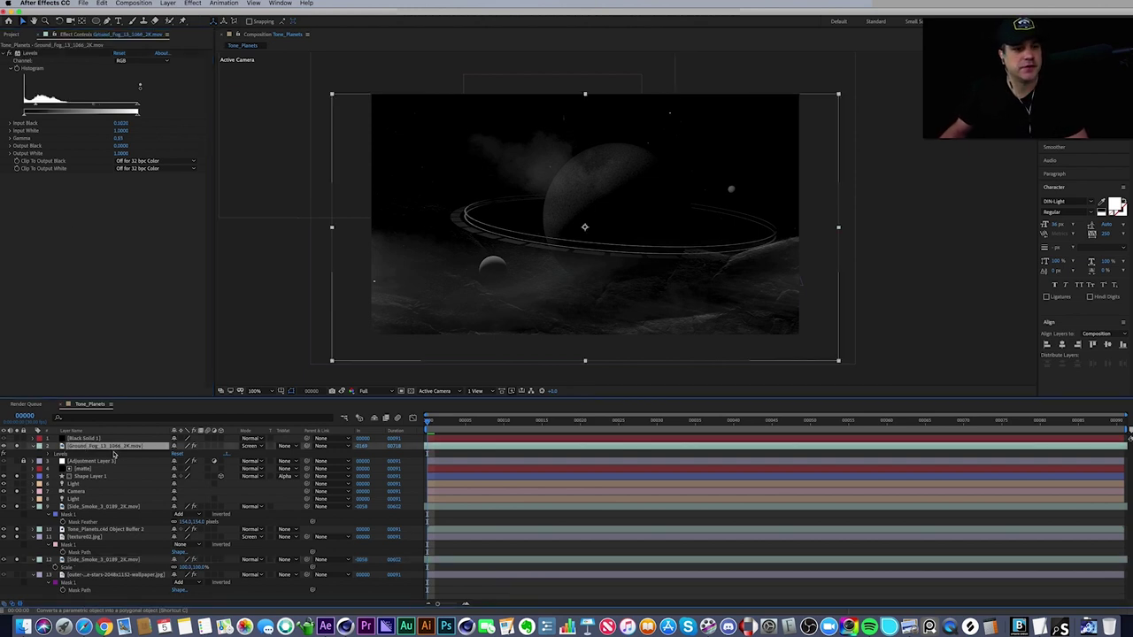
pyautogui.click(4, 455)
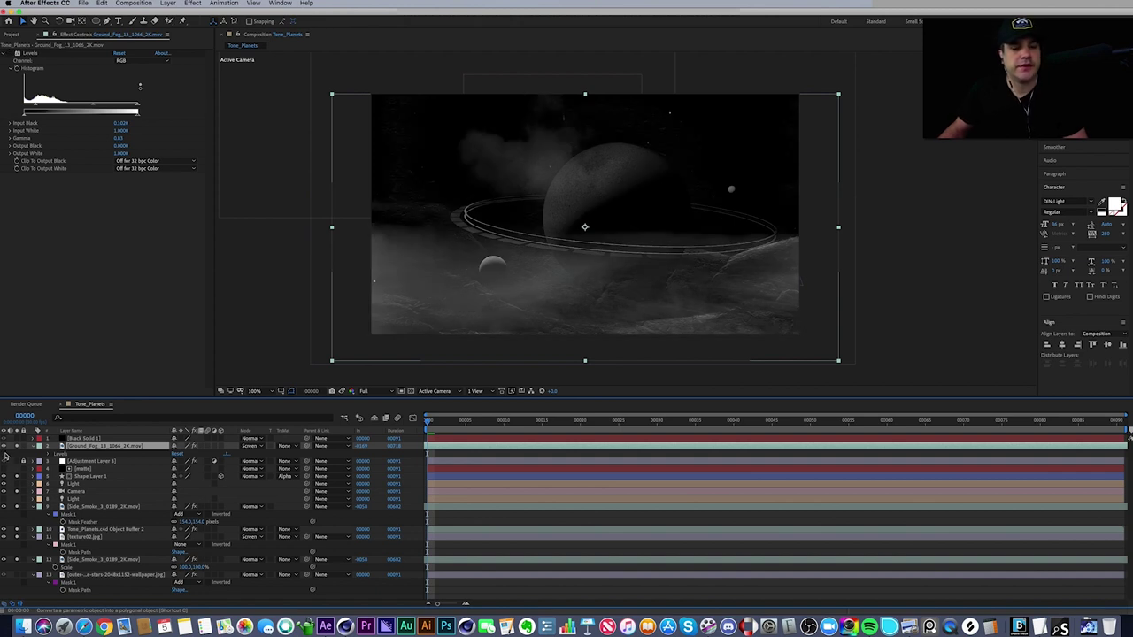
pyautogui.click(6, 455)
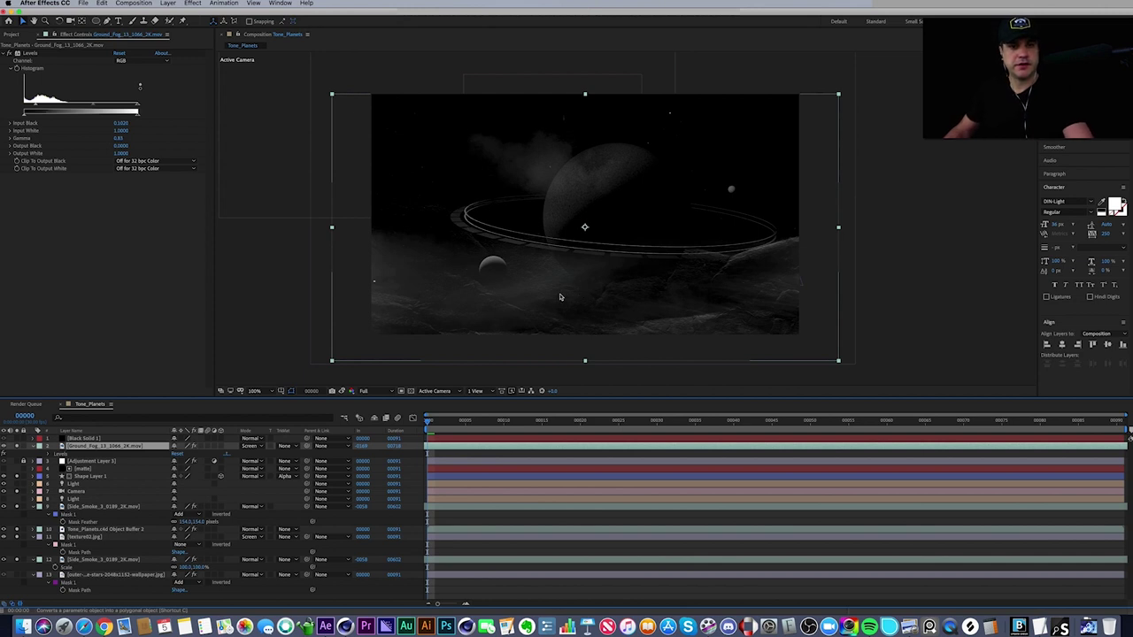
# - Solo the outer-stars wallpaper layer along with the others and compare the scene with and without the ground fog
pyautogui.click(15, 578)
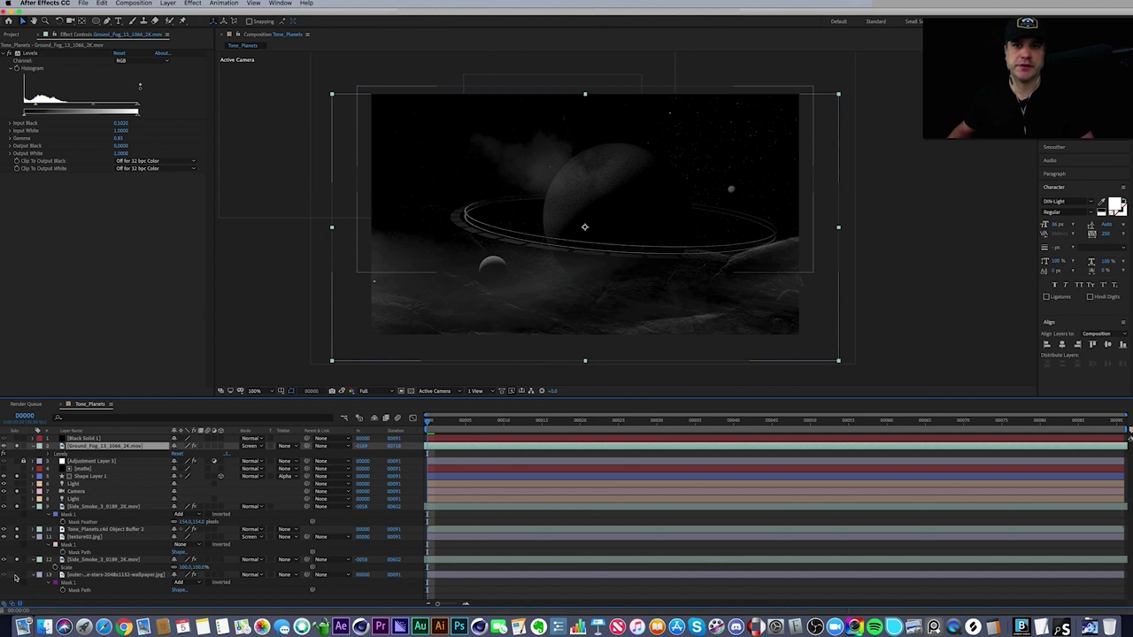
pyautogui.click(41, 472)
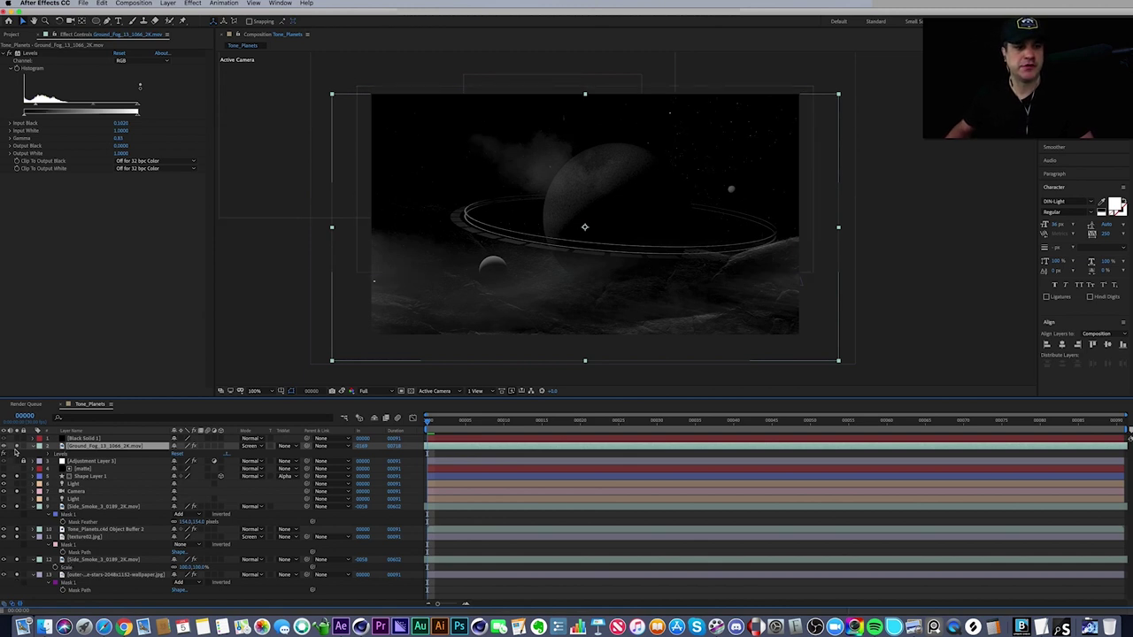
pyautogui.click(17, 448)
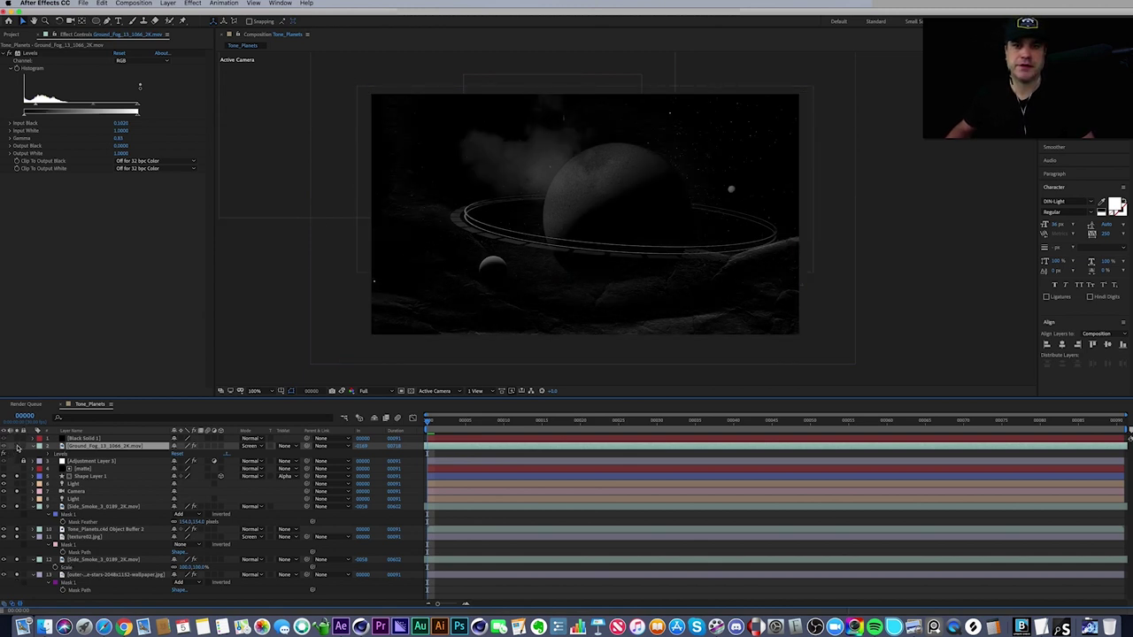
pyautogui.click(18, 448)
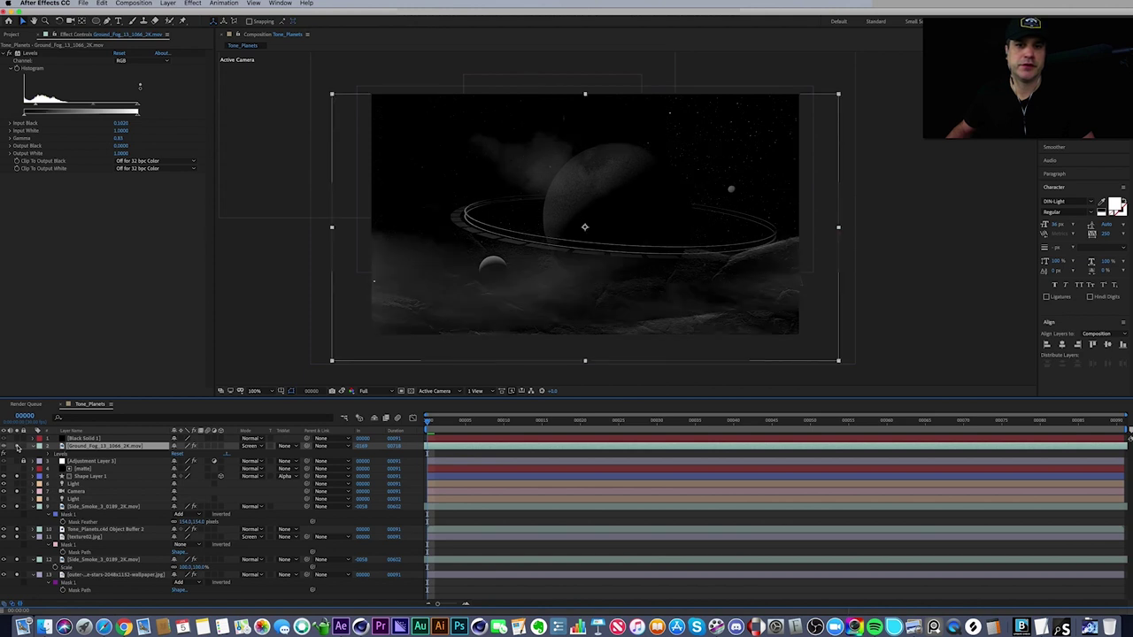
pyautogui.click(18, 448)
pyautogui.click(18, 448)
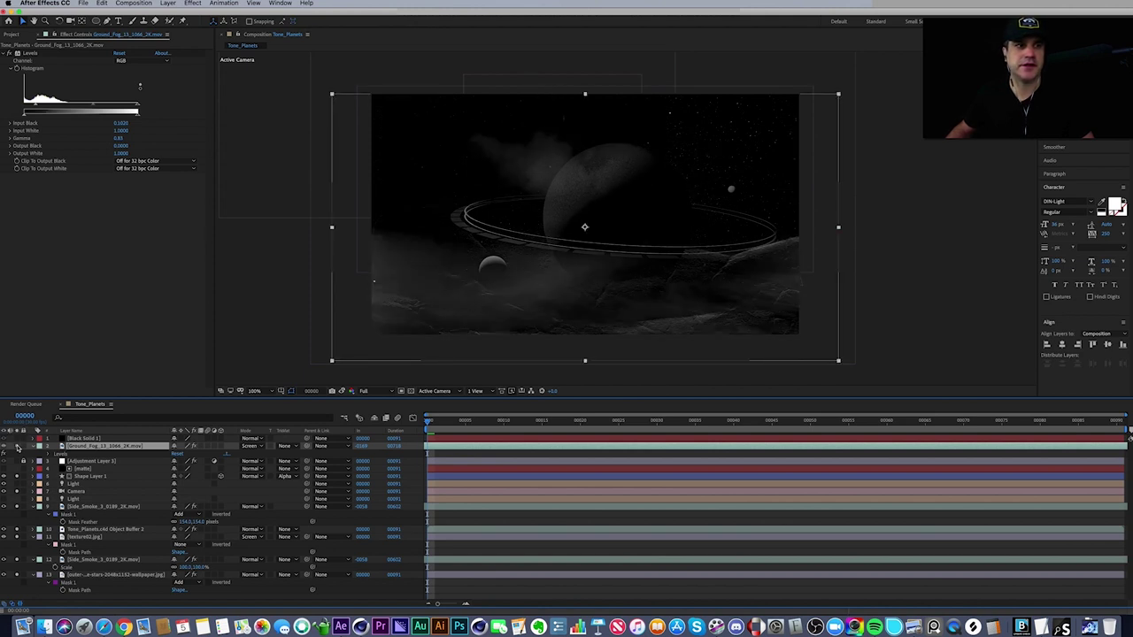
pyautogui.click(18, 448)
pyautogui.click(18, 448)
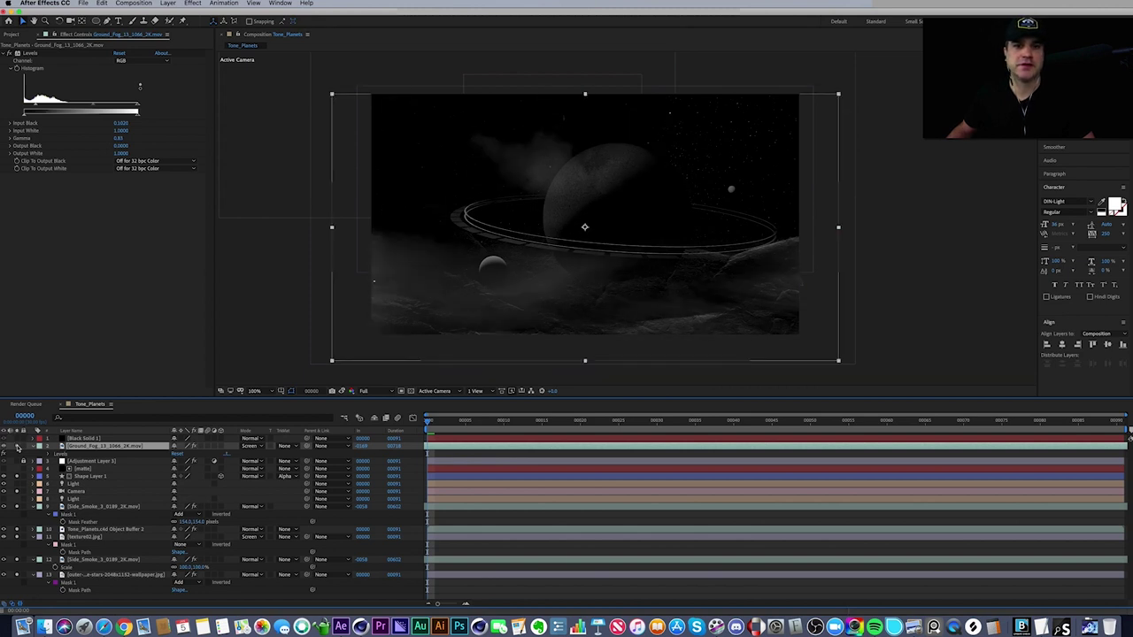
pyautogui.click(18, 448)
pyautogui.click(18, 448)
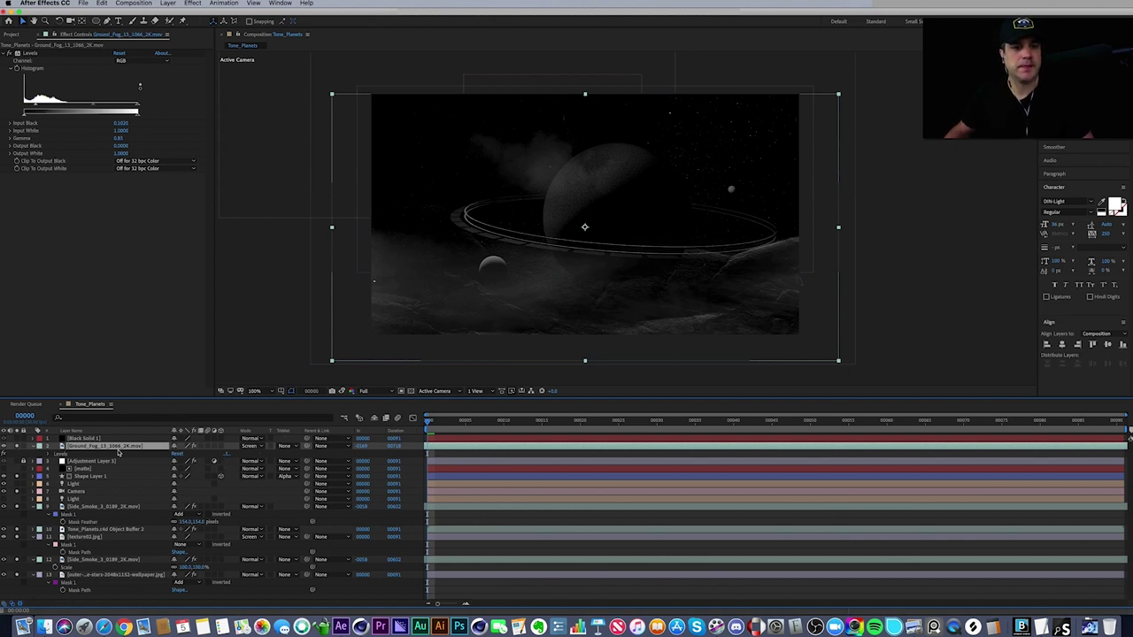
# - Solo the Black Solid 1 layer with its mask revealed and compare the foreground with and without it
pyautogui.click(88, 438)
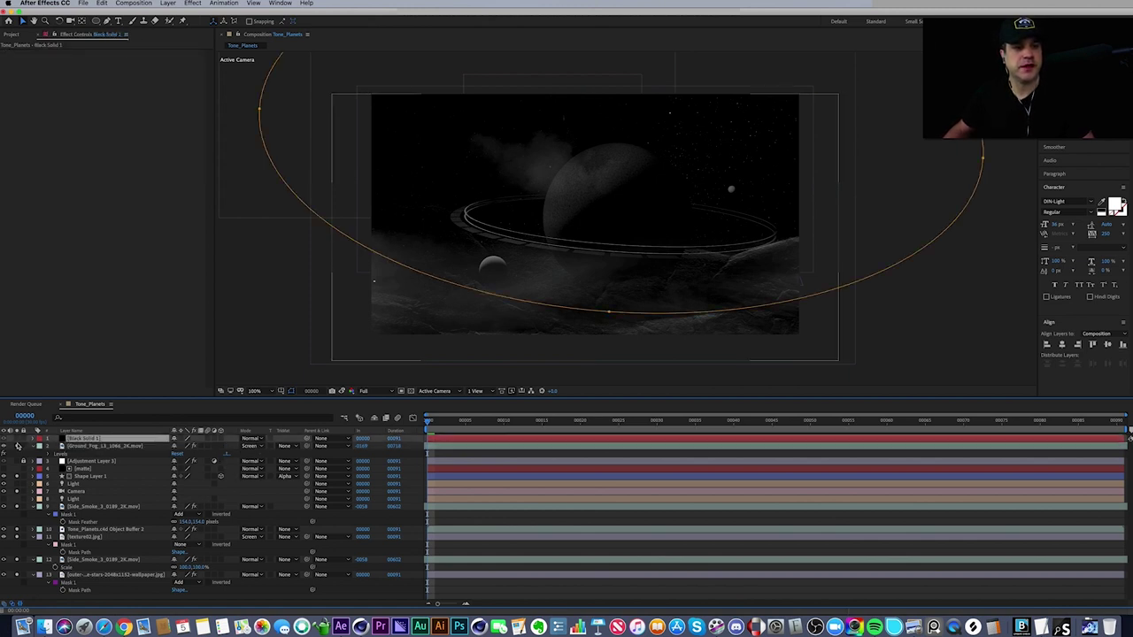
pyautogui.click(18, 440)
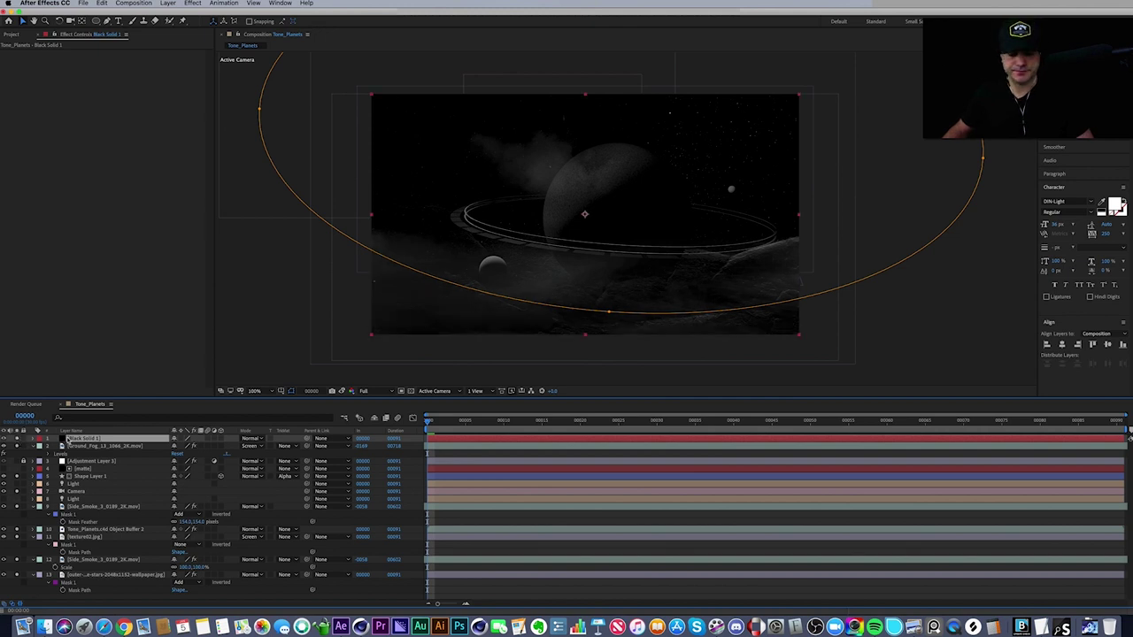
pyautogui.press('m')
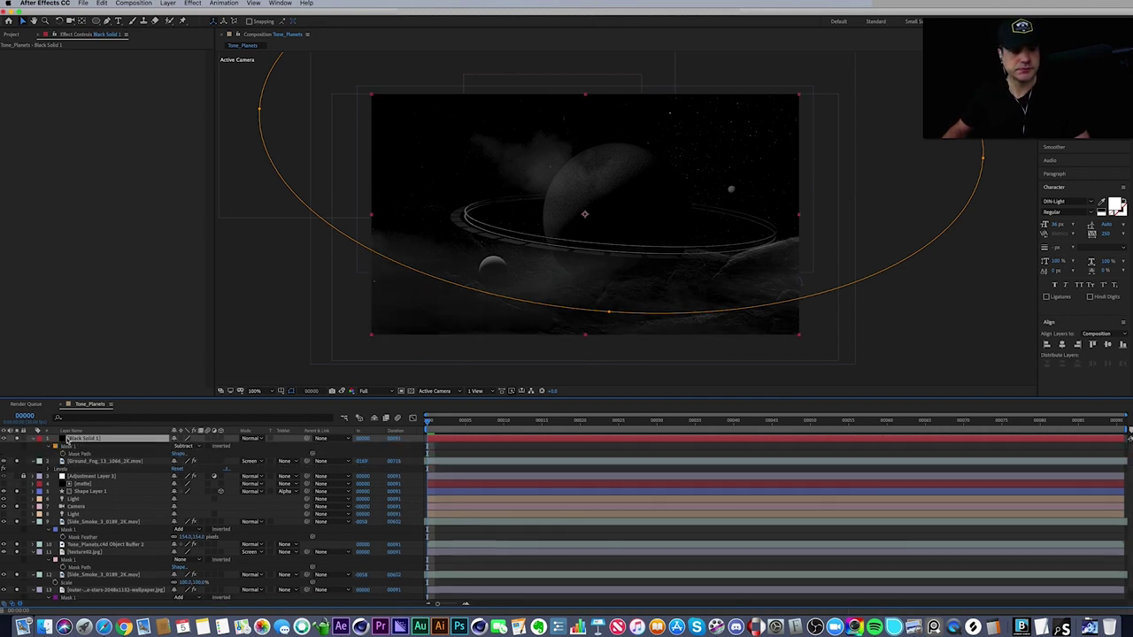
pyautogui.click(18, 440)
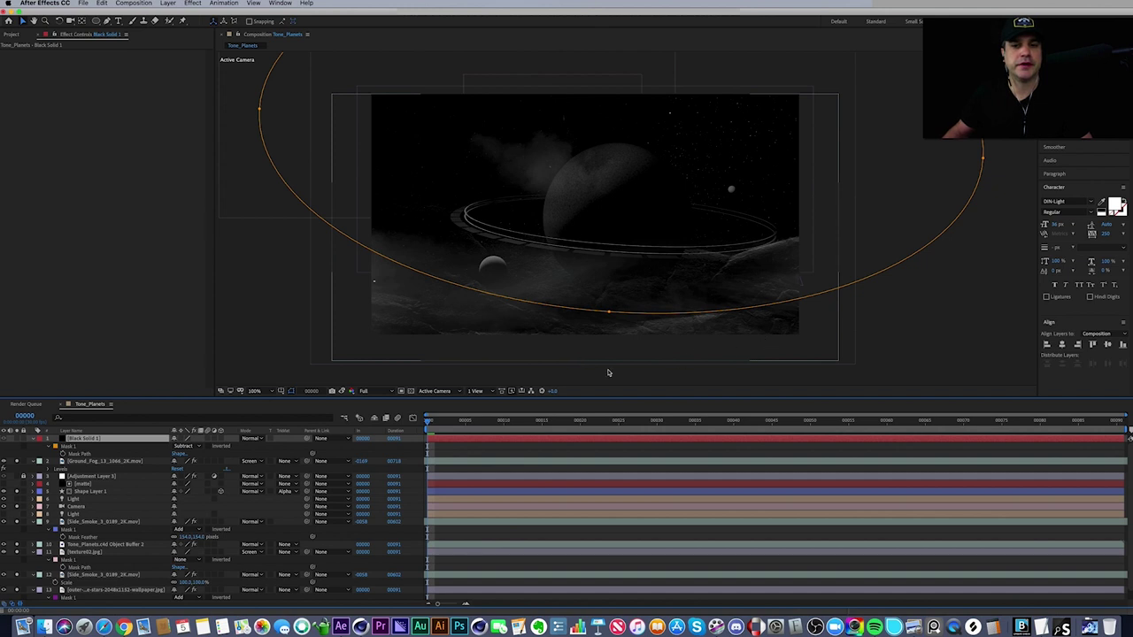
pyautogui.click(18, 440)
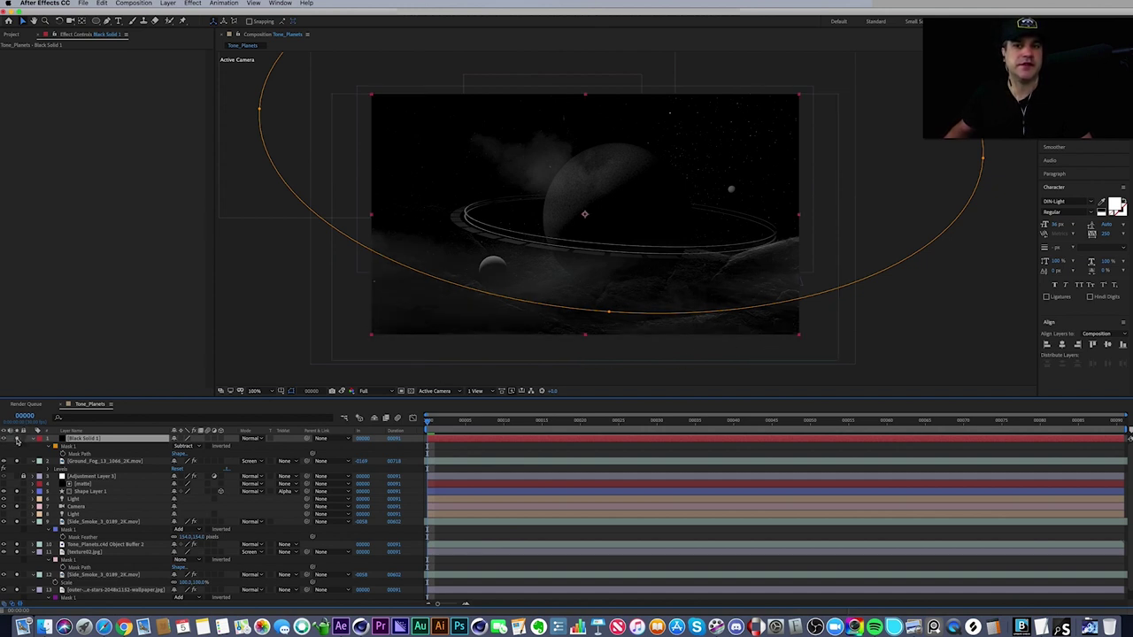
pyautogui.click(18, 440)
pyautogui.click(17, 440)
# - Move the elliptical mask of Black Solid 1 down to the lower edge of the frame
pyautogui.click(609, 313)
pyautogui.moveTo(610, 314); pyautogui.dragTo(600, 338)
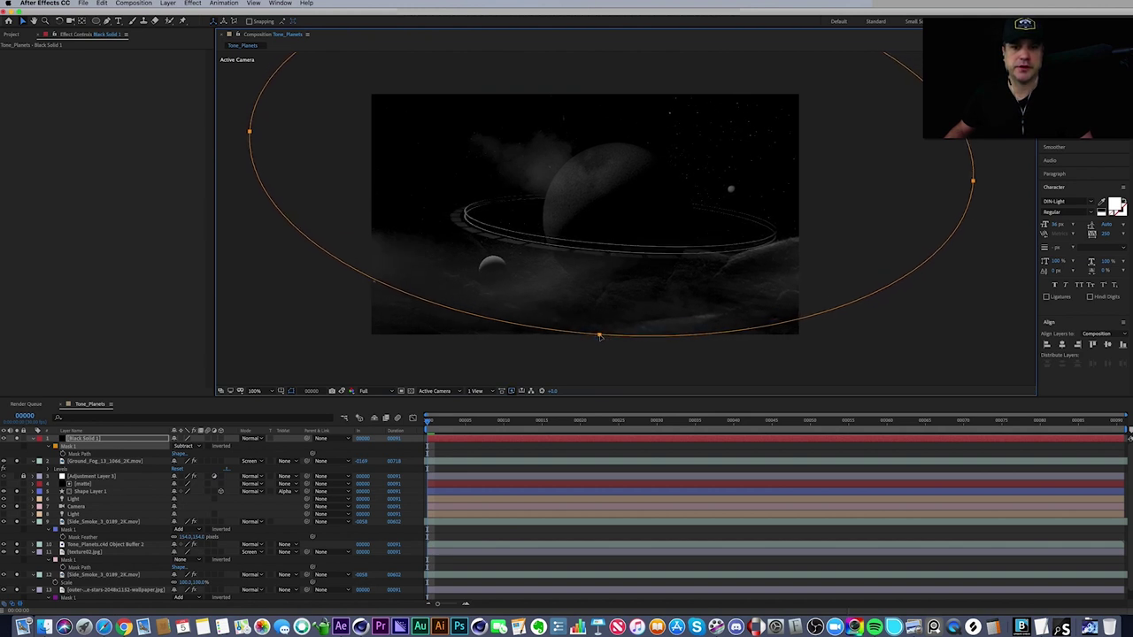
pyautogui.click(640, 472)
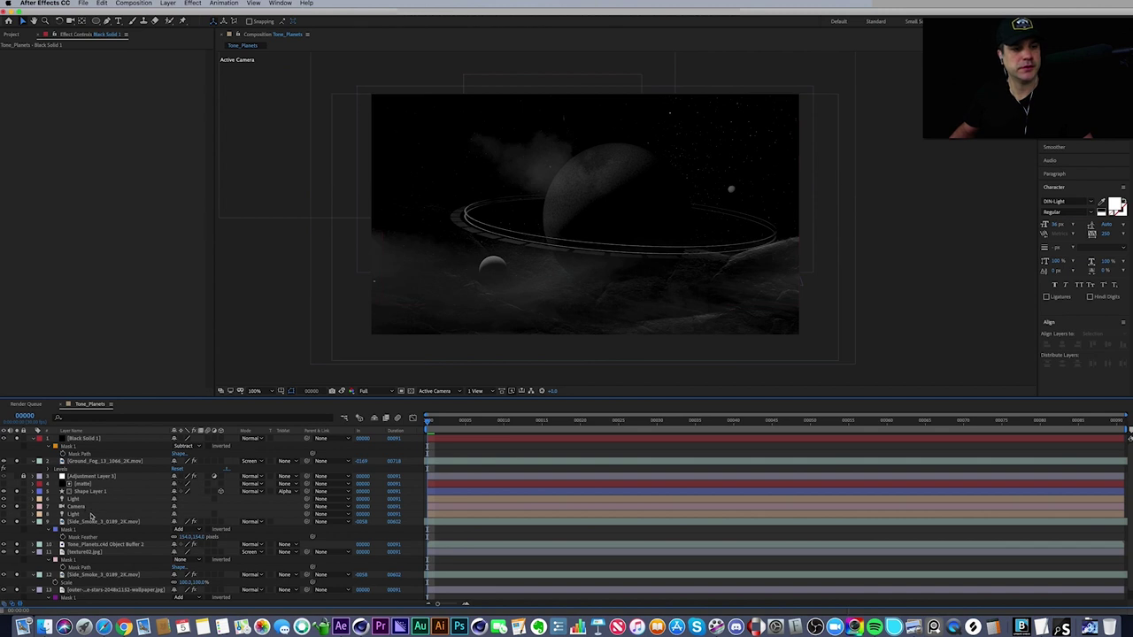
# - Rename the adjustment layer as FX and solo it together with the other scene layers
pyautogui.scroll(-1, 88, 514)
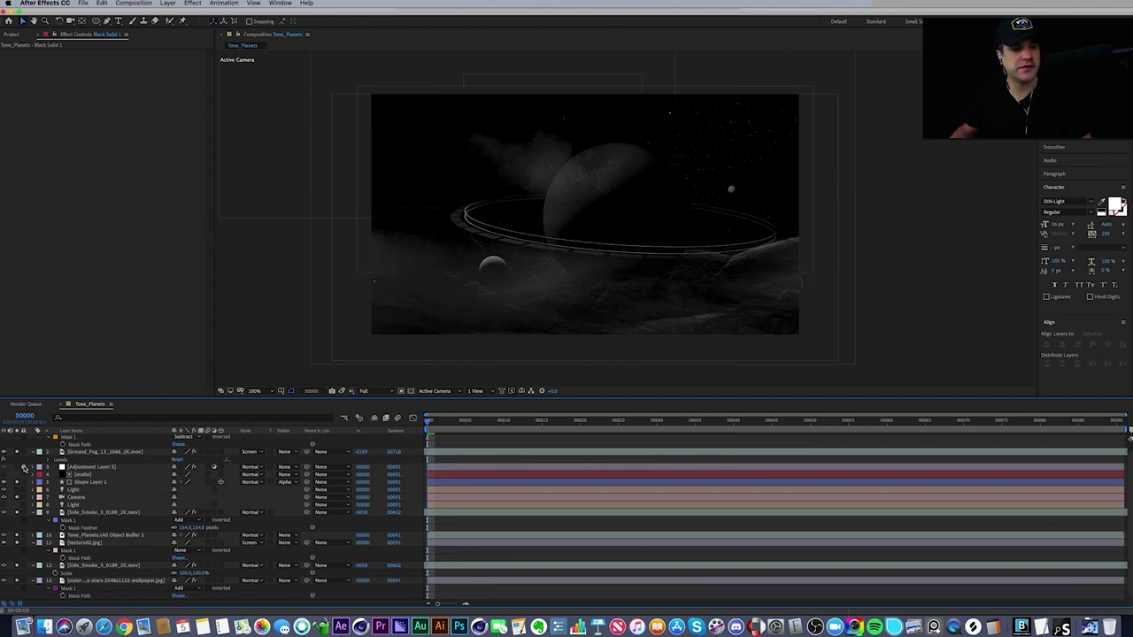
pyautogui.click(78, 468)
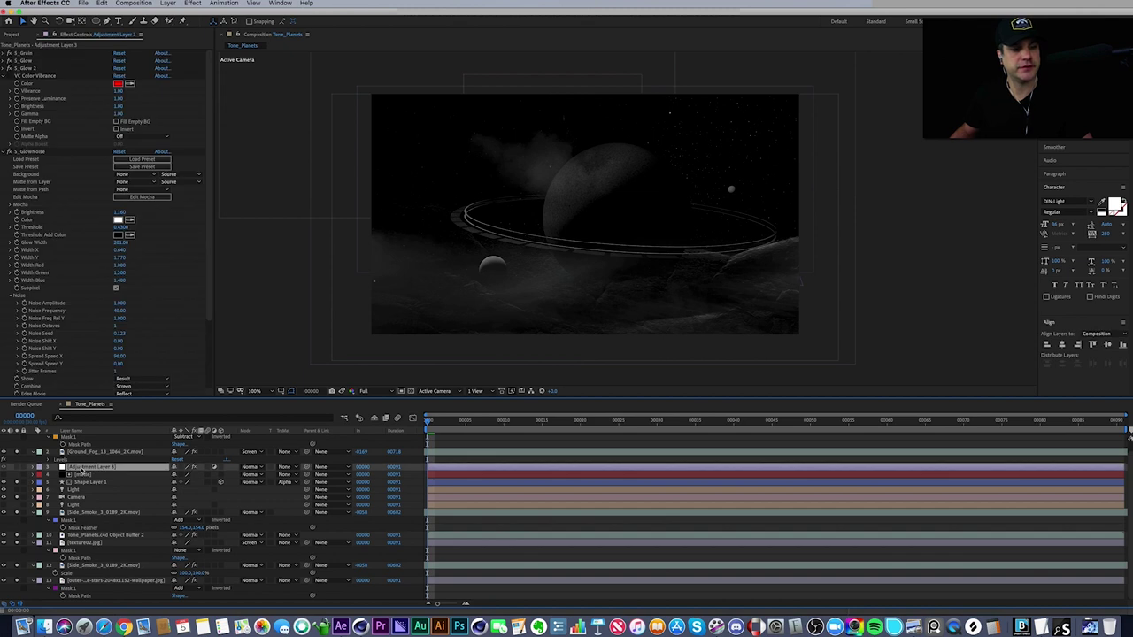
pyautogui.write('FX')
pyautogui.press('Return')
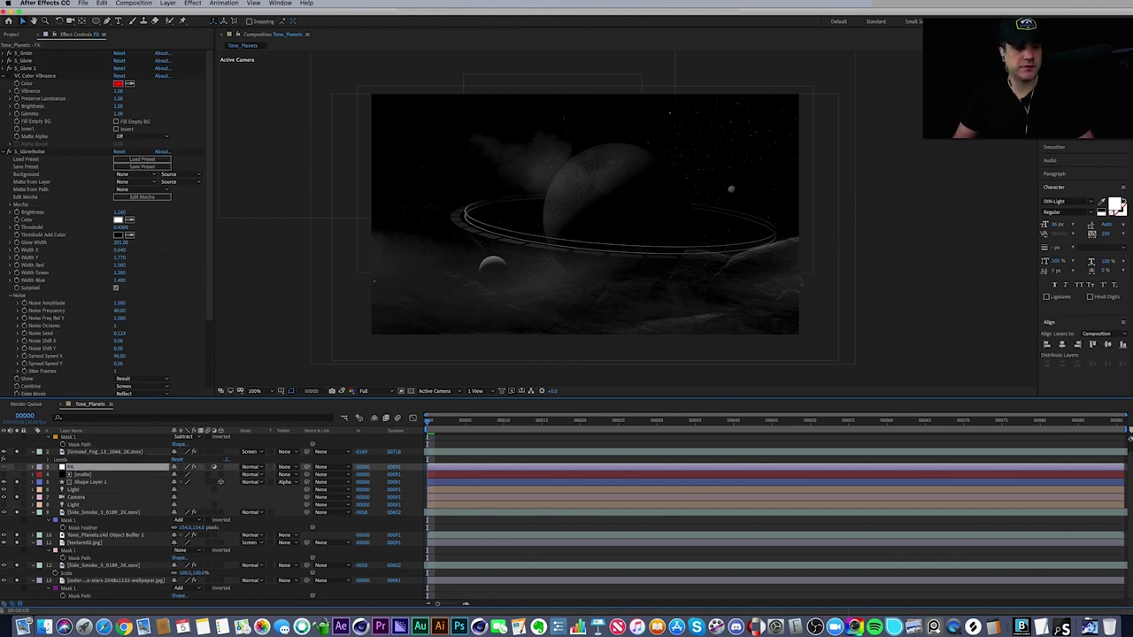
pyautogui.scroll(1, 82, 478)
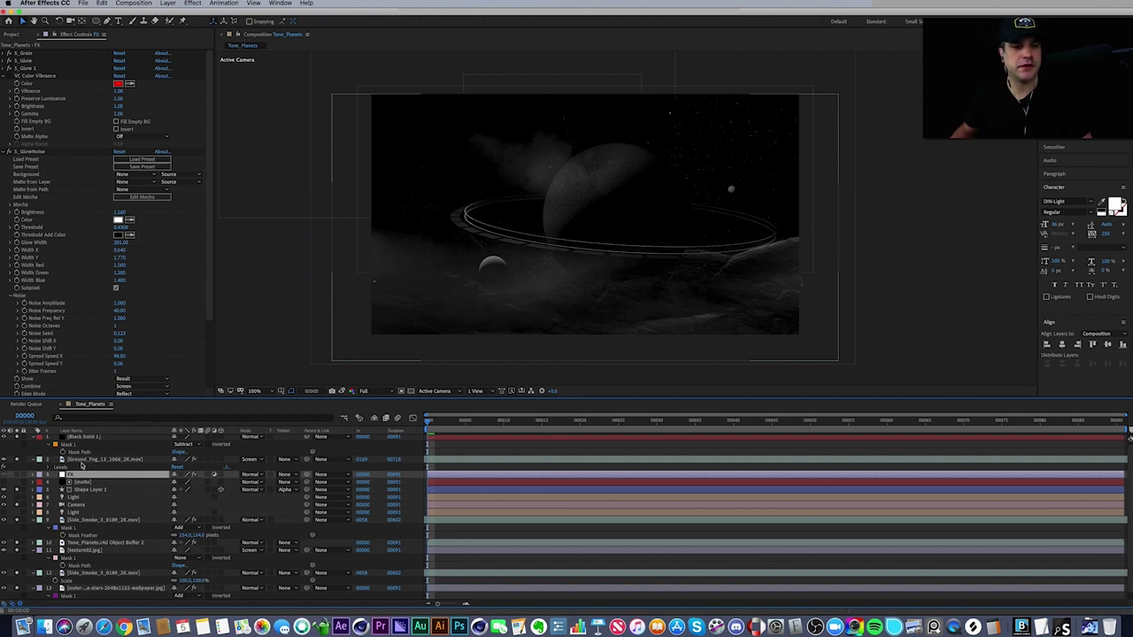
pyautogui.click(71, 475)
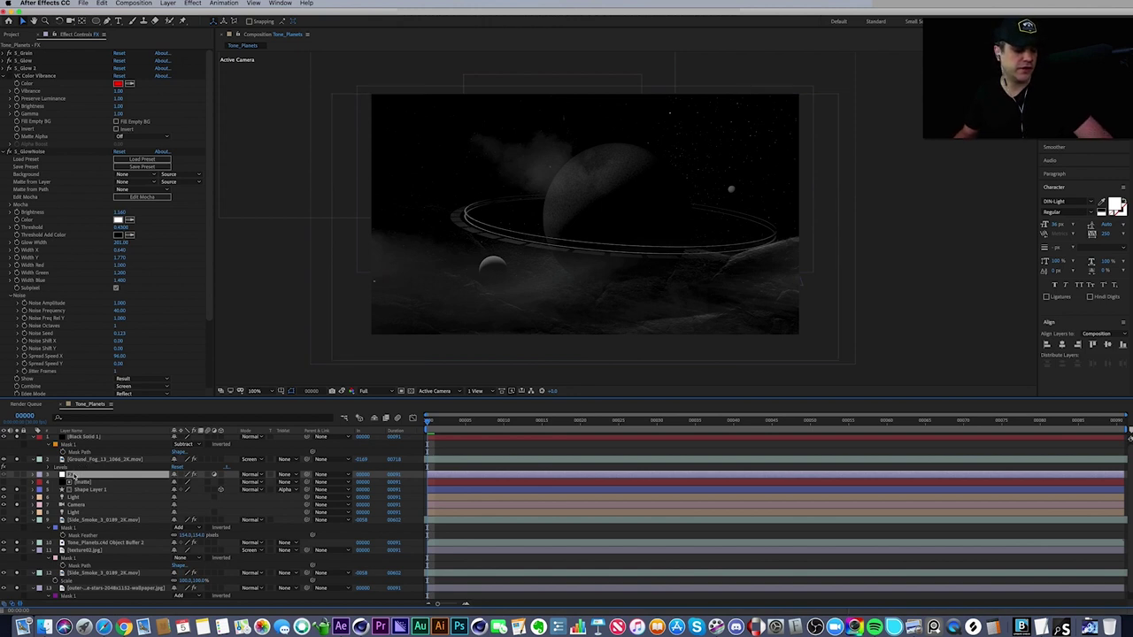
pyautogui.click(16, 475)
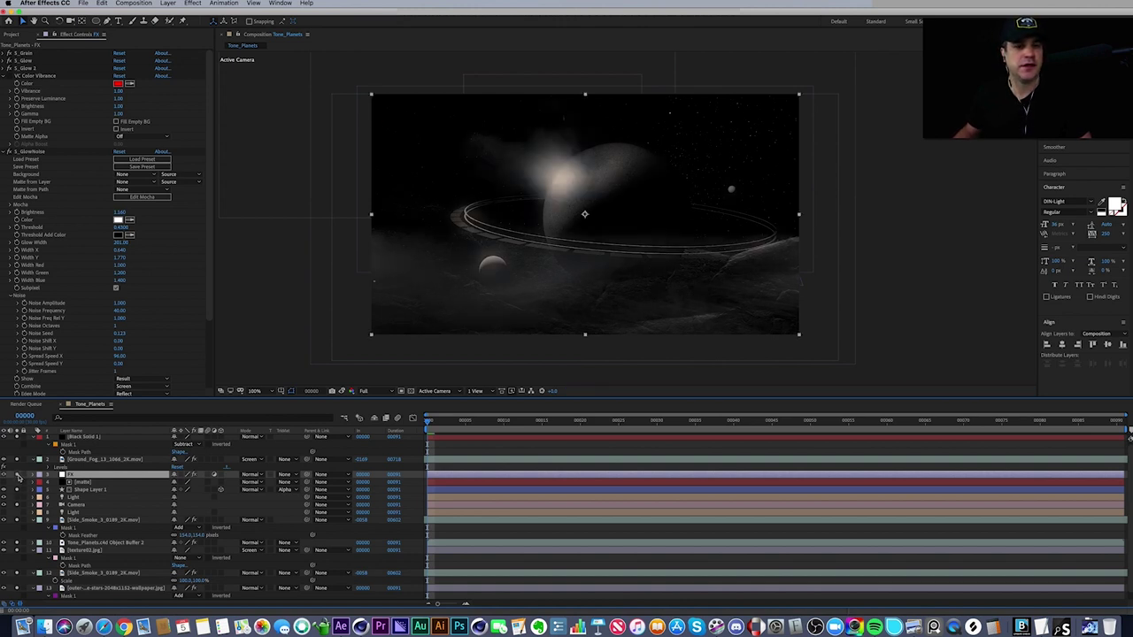
# - Compare the glow with and without the masked side smoke over the planet, leaving that smoke layer unsoloed
pyautogui.click(86, 520)
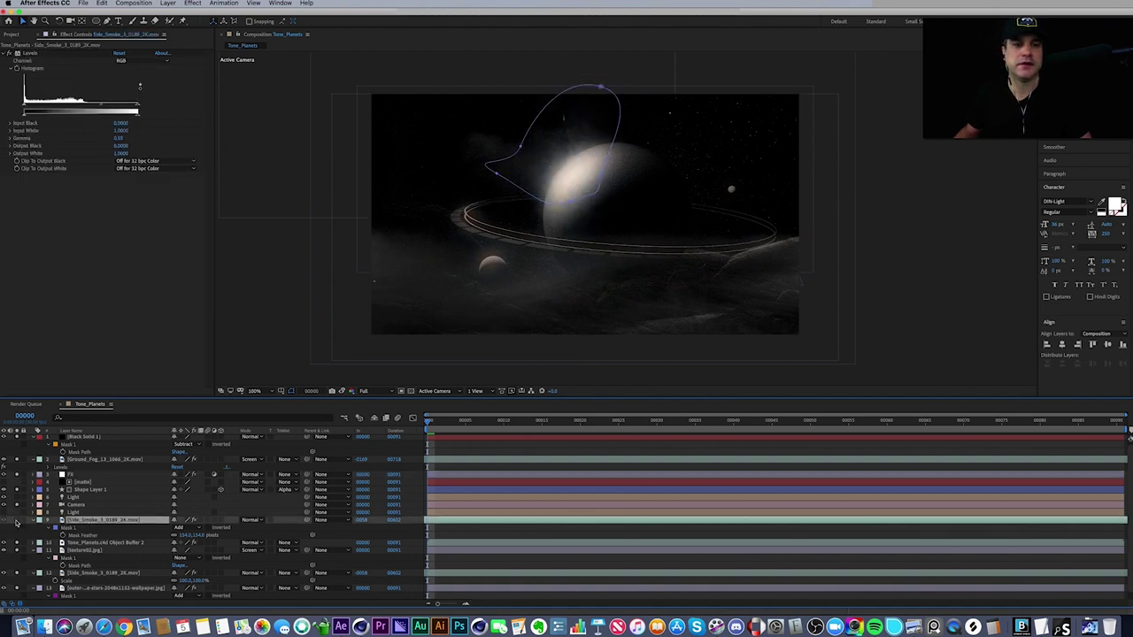
pyautogui.click(16, 523)
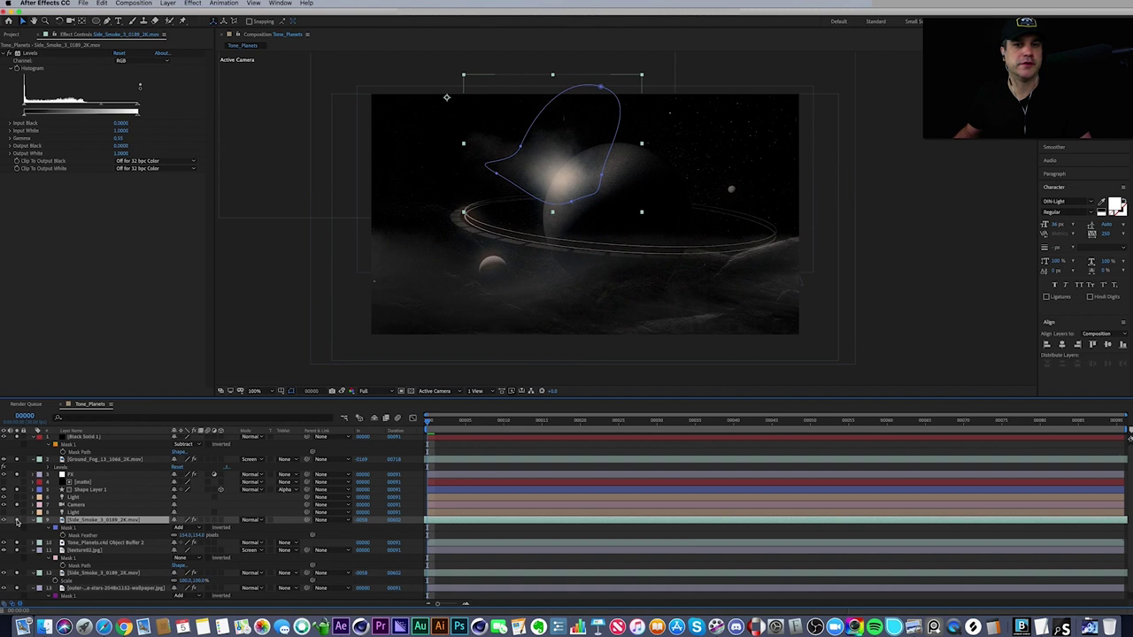
pyautogui.click(16, 523)
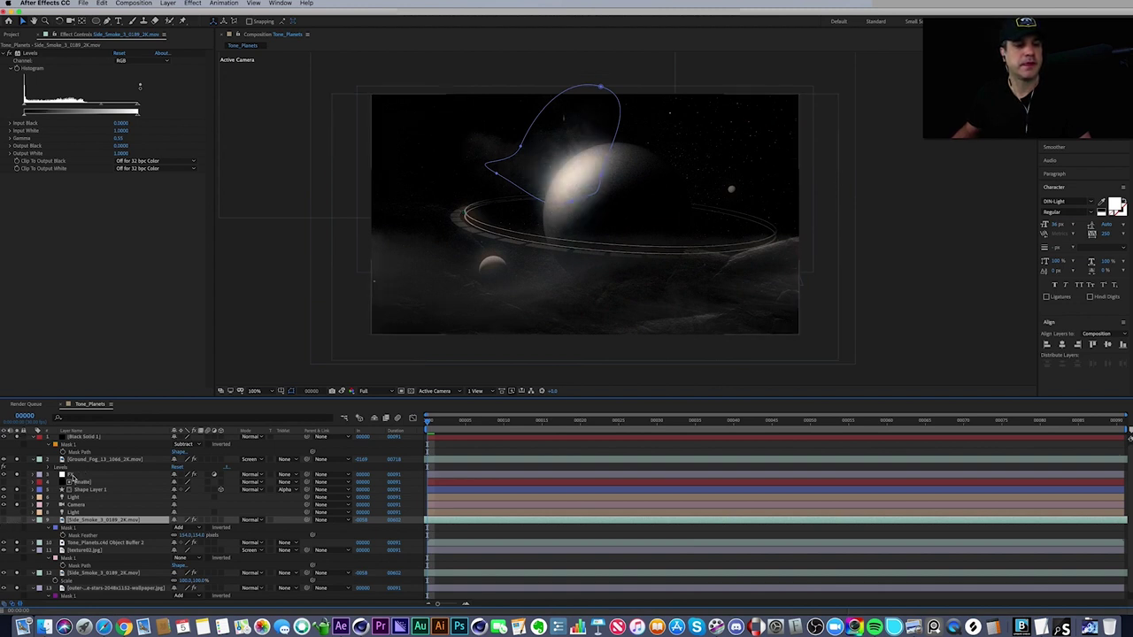
# - Delete VC Color Vibrance from the FX layer and disable its three glow effects, keeping S_Grain enabled
pyautogui.click(80, 475)
pyautogui.click(8, 76)
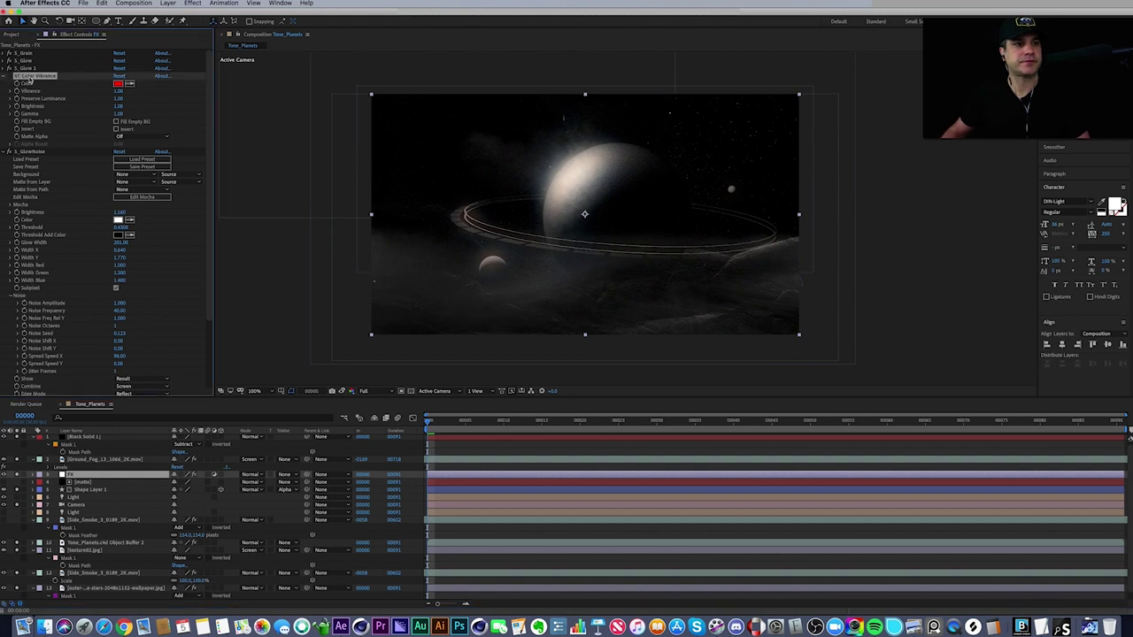
pyautogui.click(7, 76)
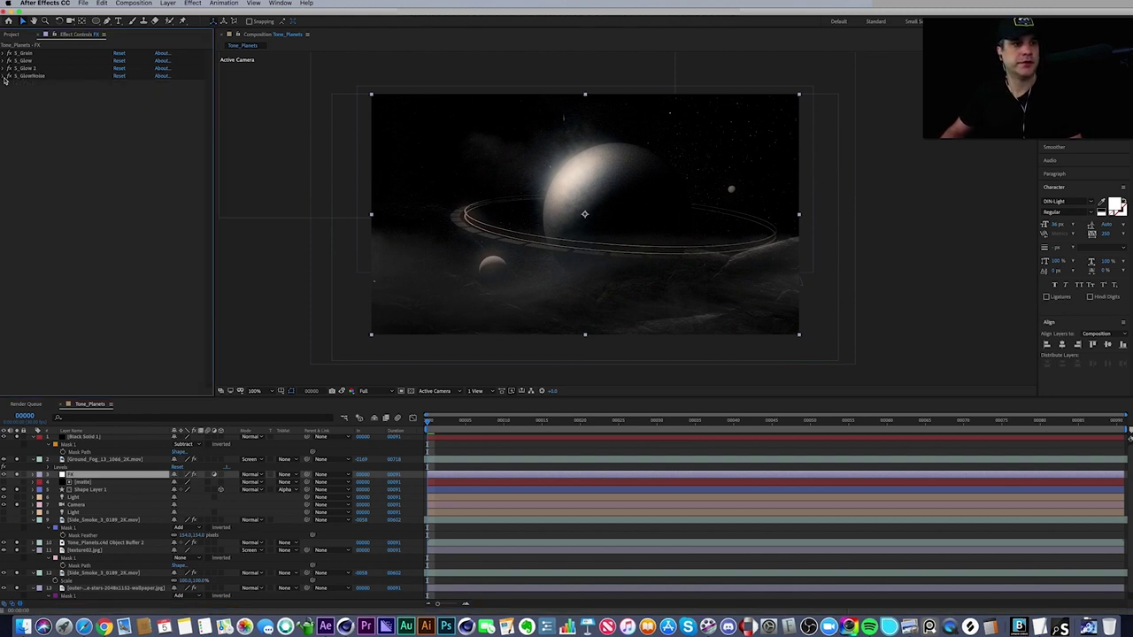
pyautogui.click(9, 69)
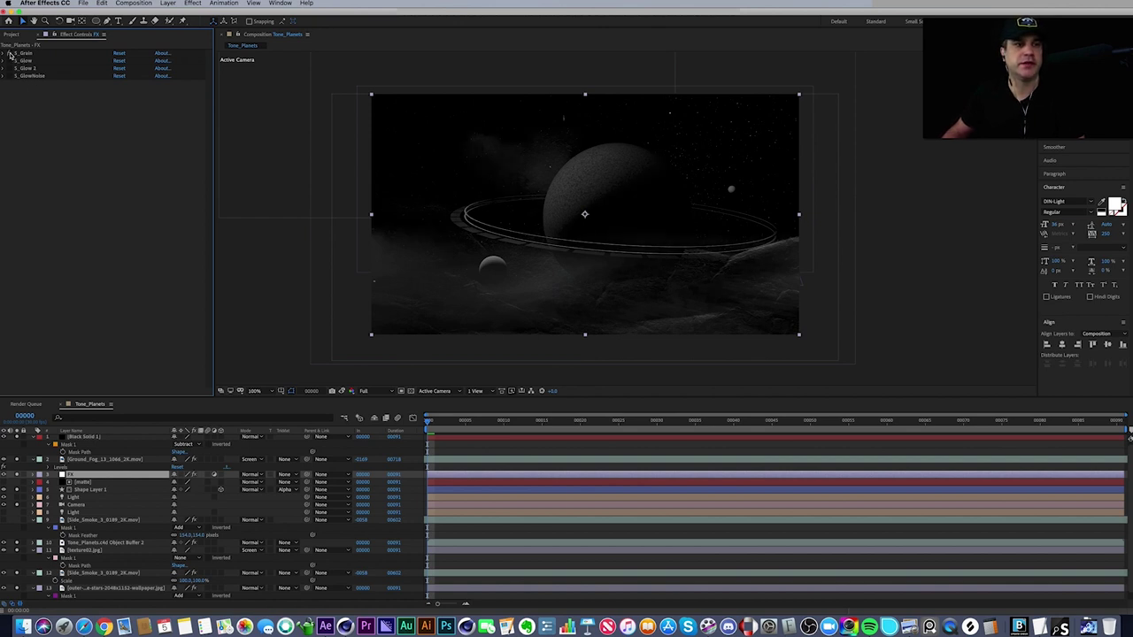
# - Compare the planet's surface with and without the FX layer's S_Grain effect
pyautogui.click(23, 55)
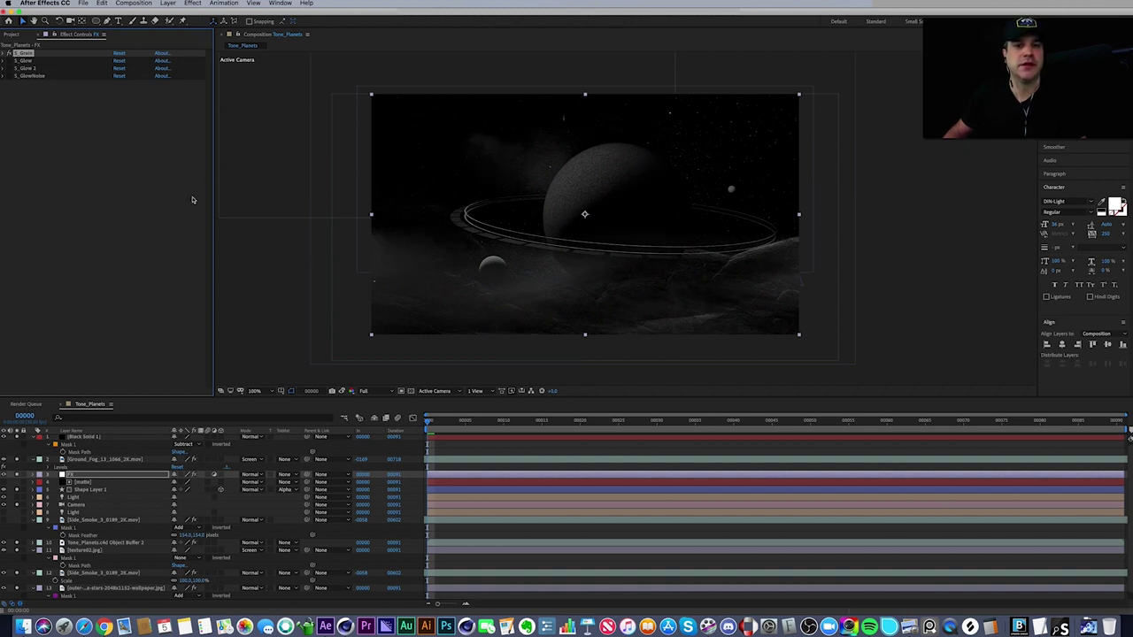
pyautogui.scroll(1, 531, 301)
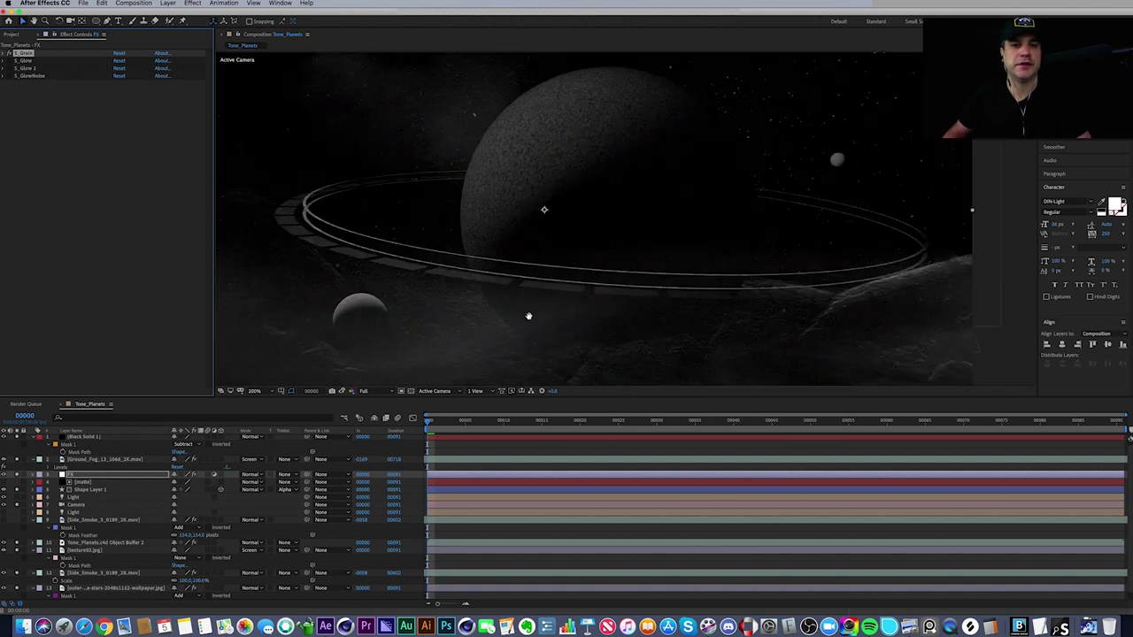
pyautogui.moveTo(529, 319); pyautogui.dragTo(609, 272)
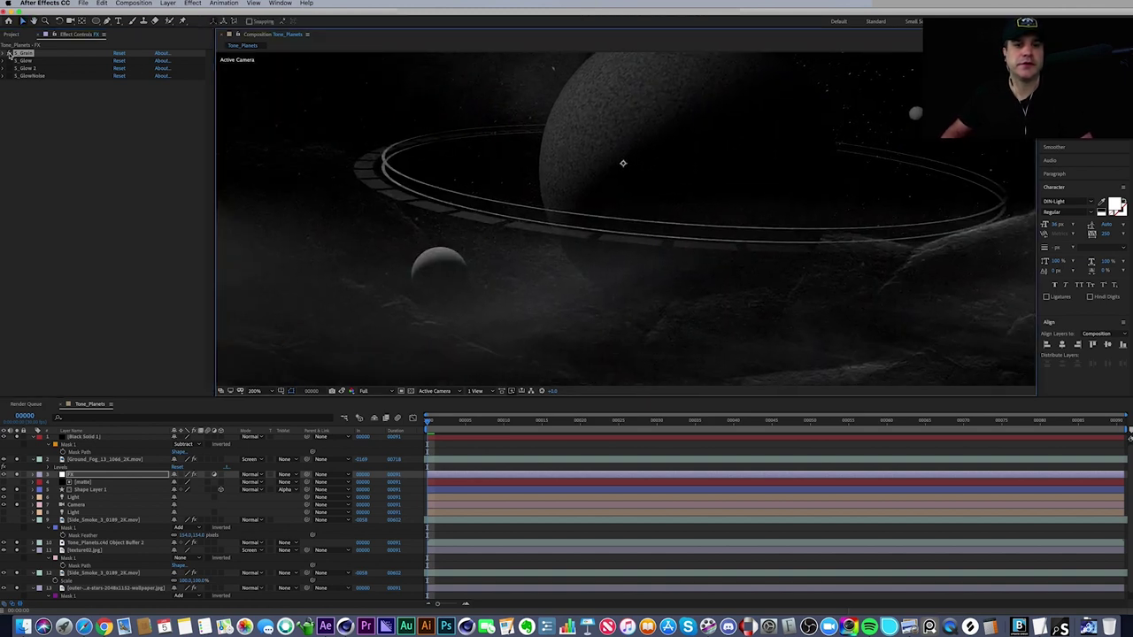
pyautogui.click(10, 55)
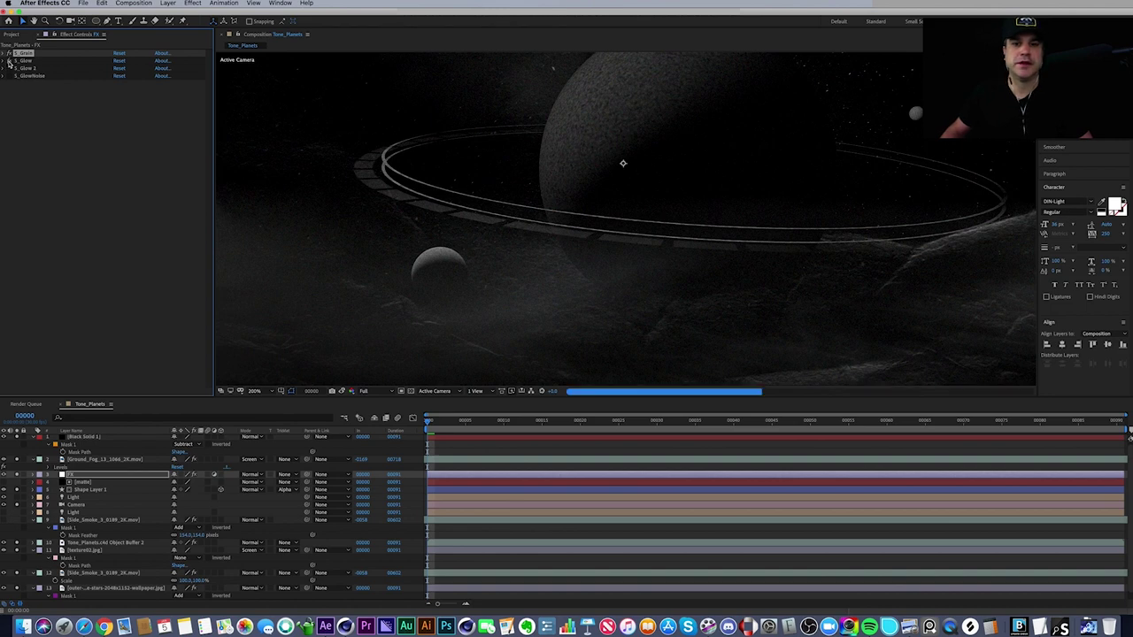
# - Enable the FX layer's first S_Glow and compare the whole planet scene with and without it, leaving it enabled
pyautogui.press(',')
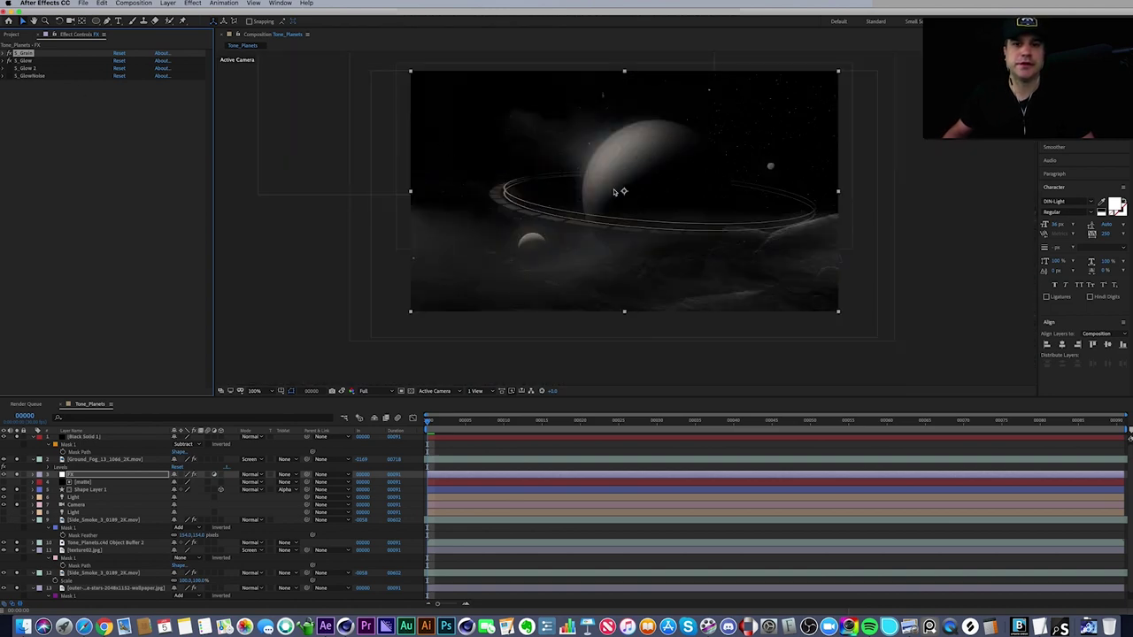
pyautogui.click(10, 61)
pyautogui.click(10, 61)
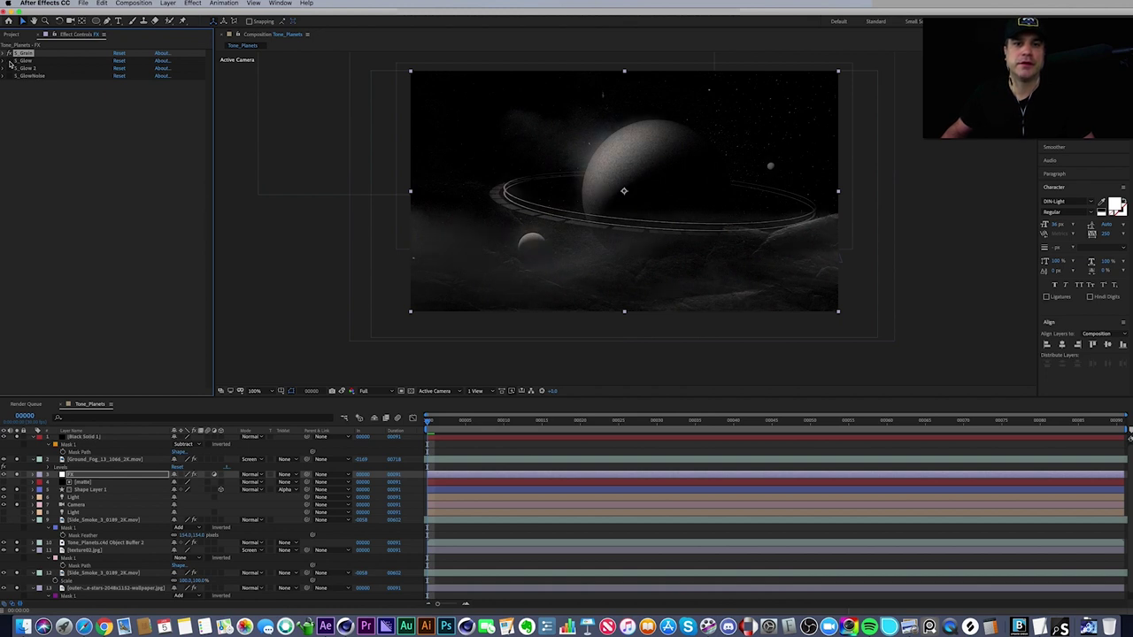
pyautogui.click(9, 61)
pyautogui.click(10, 61)
# - Enable the FX layer's second S_Glow and compare the scene with and without it, leaving the effect on
pyautogui.click(26, 69)
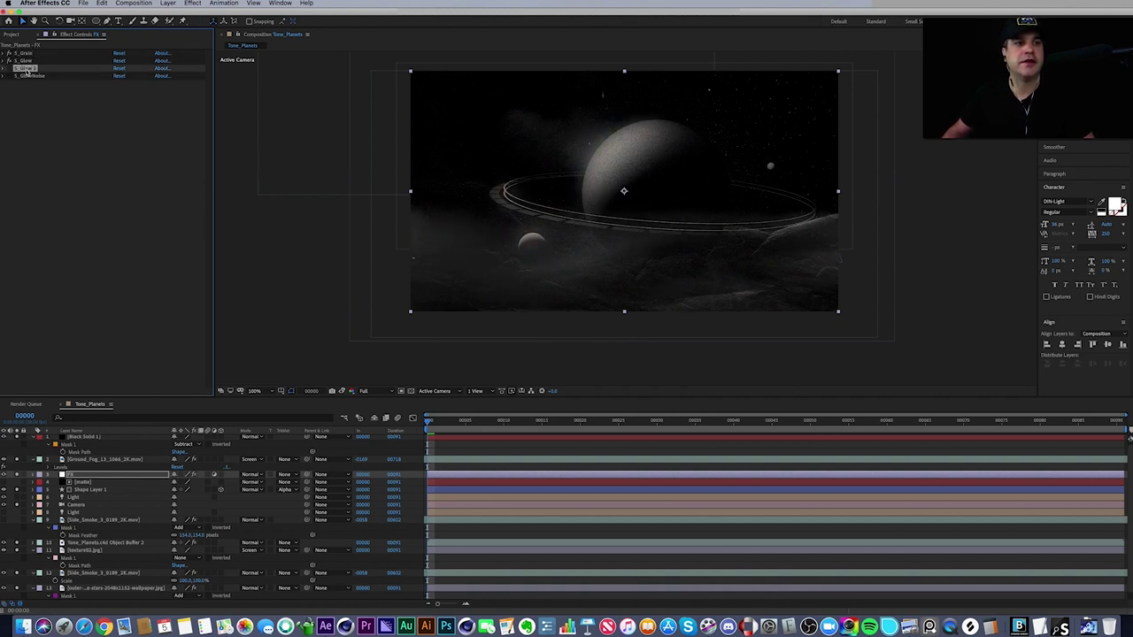
pyautogui.click(4, 69)
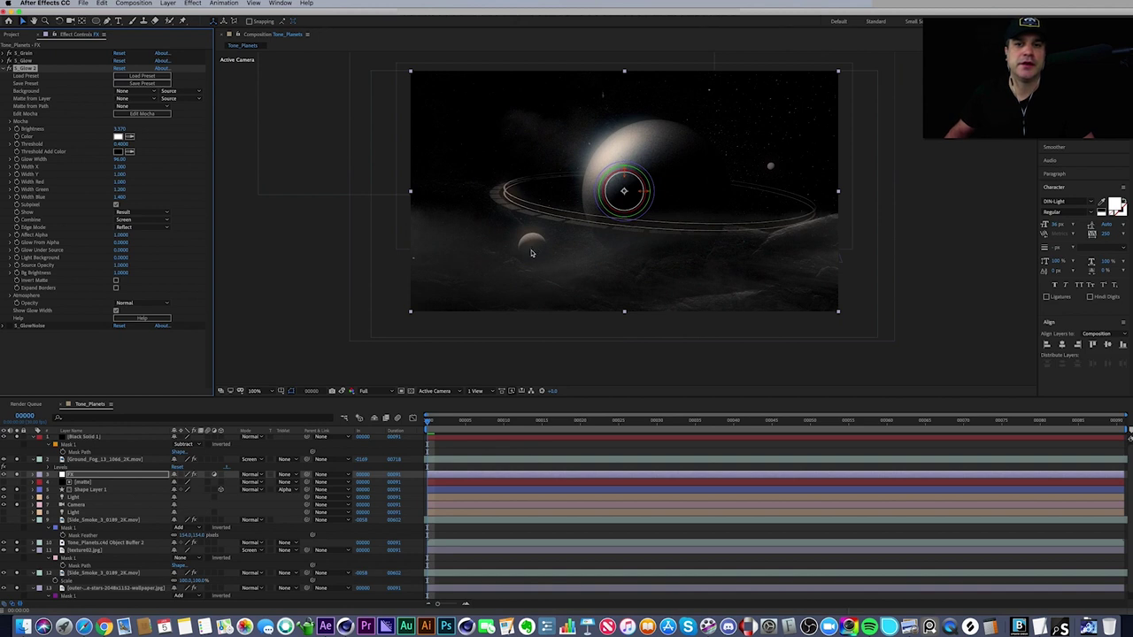
pyautogui.click(9, 68)
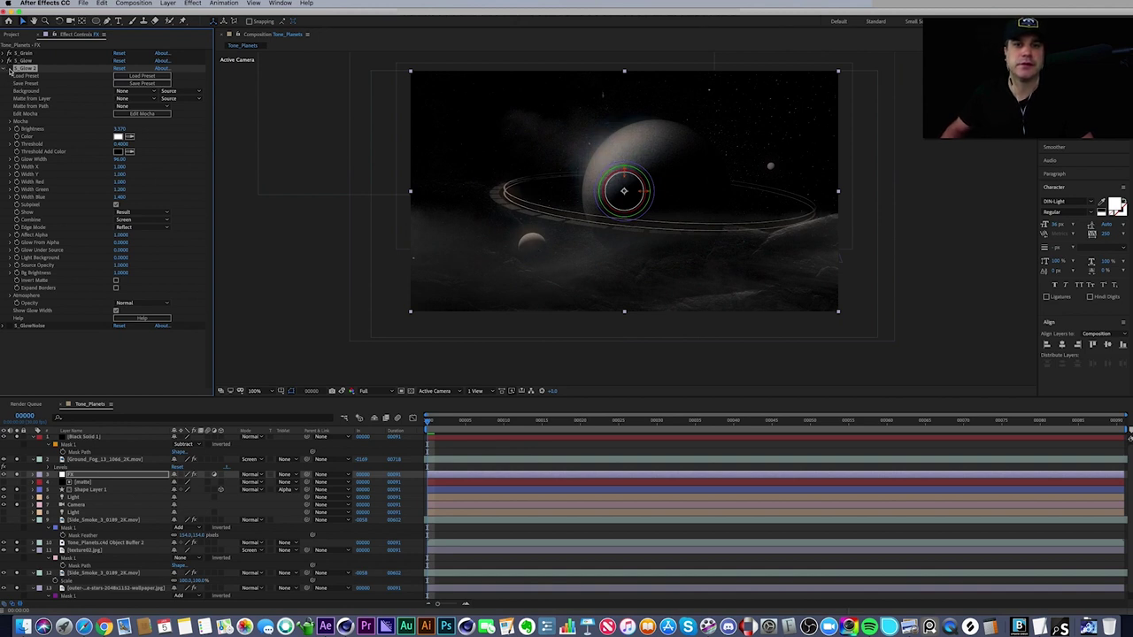
pyautogui.click(9, 69)
pyautogui.click(9, 68)
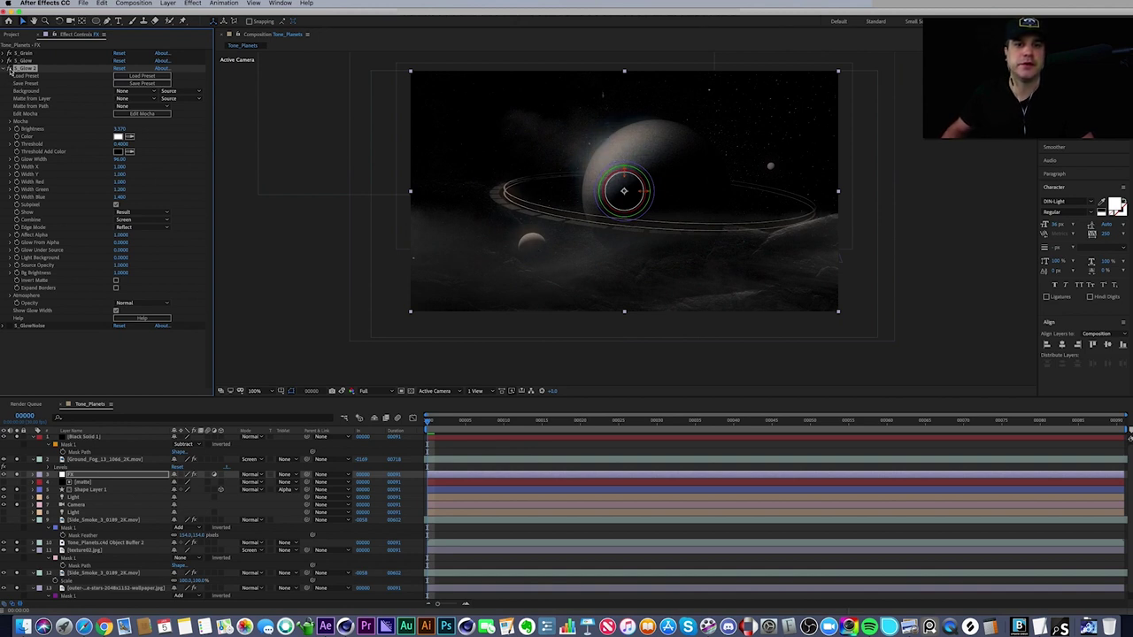
pyautogui.click(8, 68)
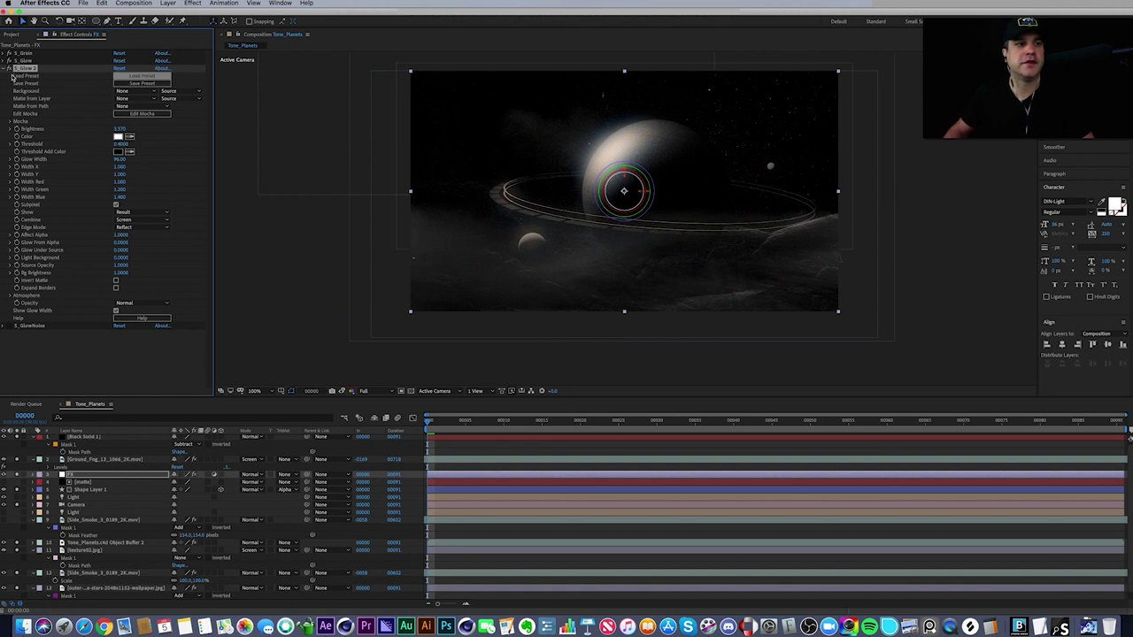
pyautogui.click(5, 68)
# - Enable S_GlowNoise on the FX layer and review its glow and noise settings
pyautogui.click(27, 76)
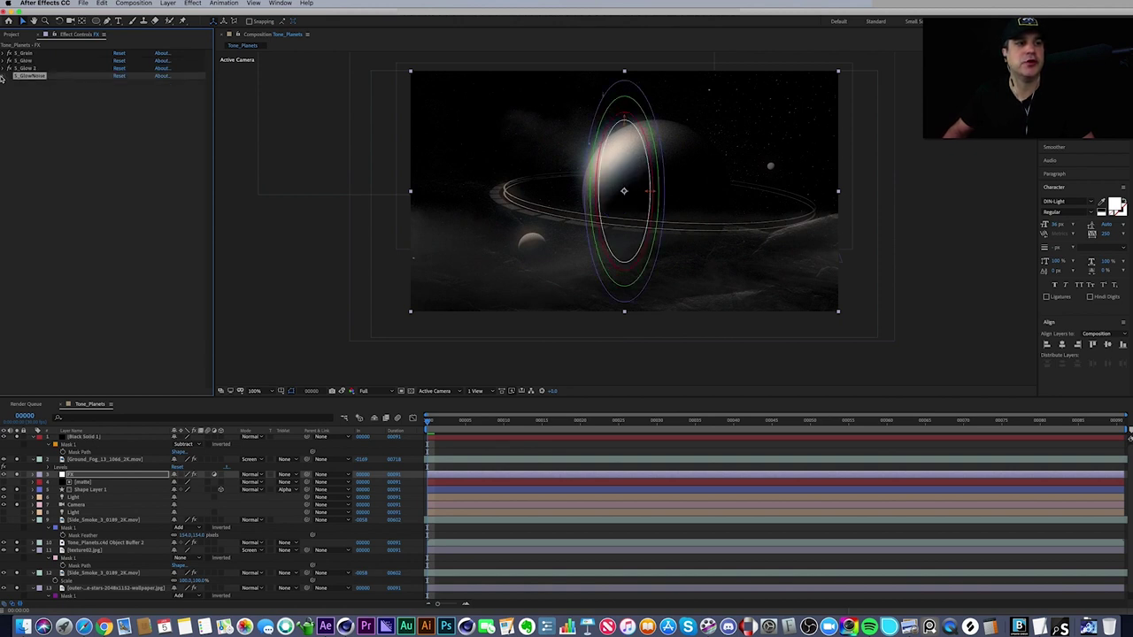
pyautogui.click(3, 77)
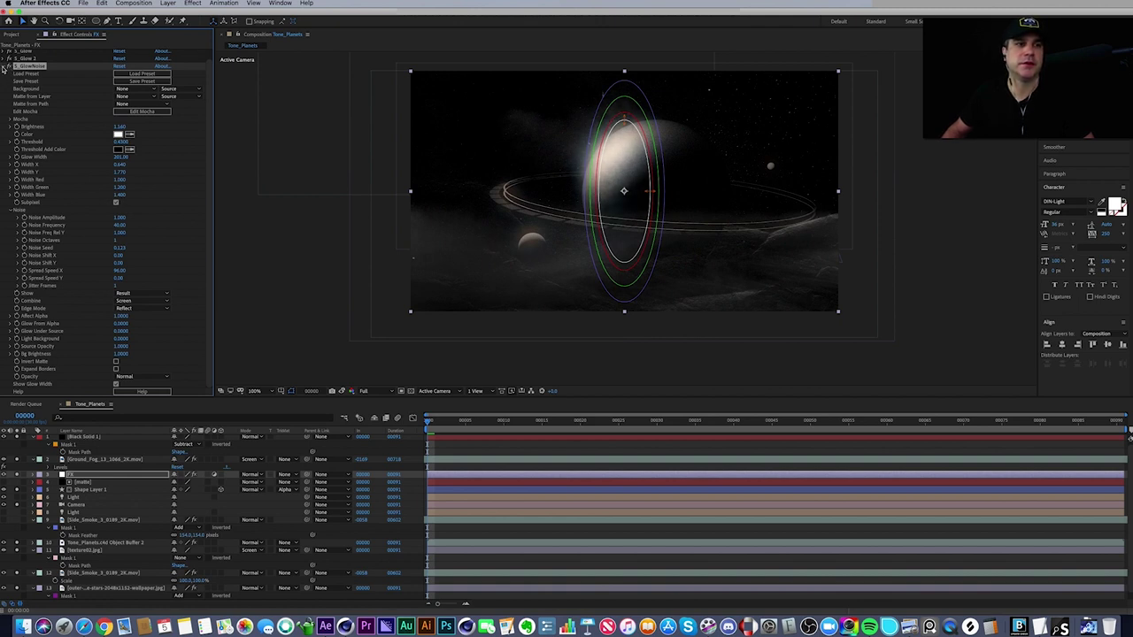
pyautogui.click(9, 67)
# - Turn off solo on all the scene layers and view the complete composition
pyautogui.click(658, 531)
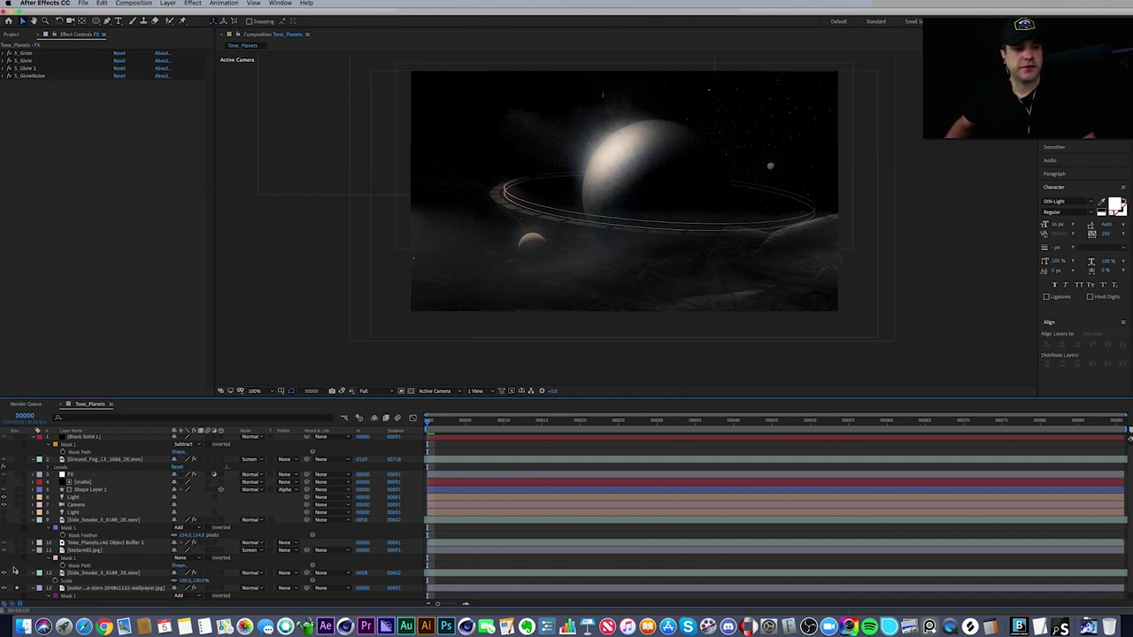
pyautogui.scroll(-1, 14, 571)
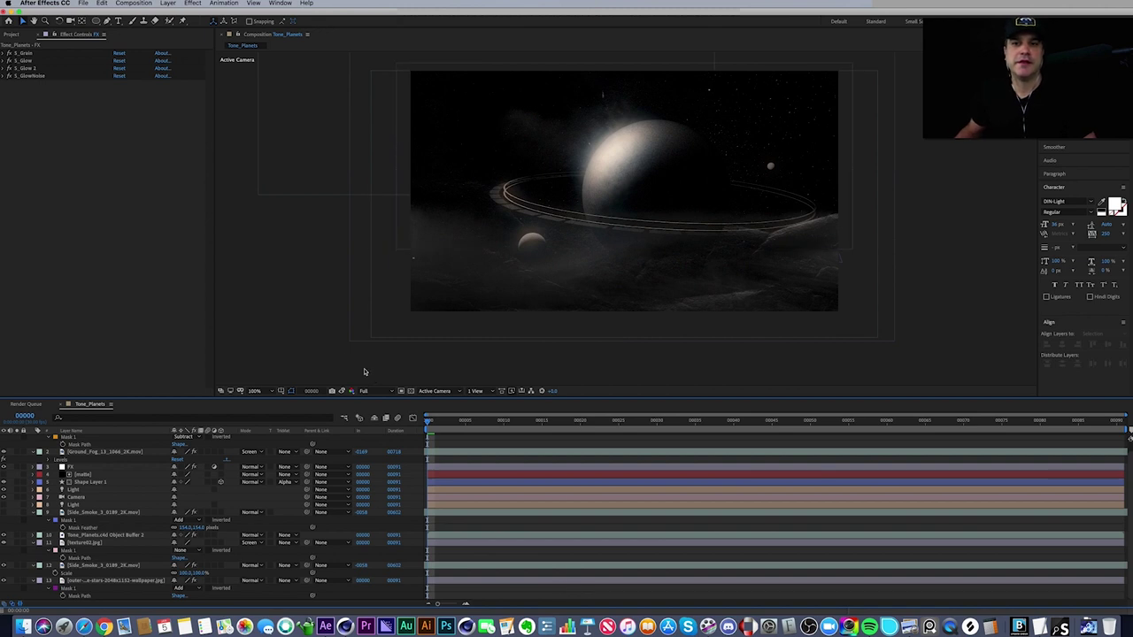
pyautogui.press('space')
pyautogui.moveTo(523, 325); pyautogui.dragTo(505, 332)
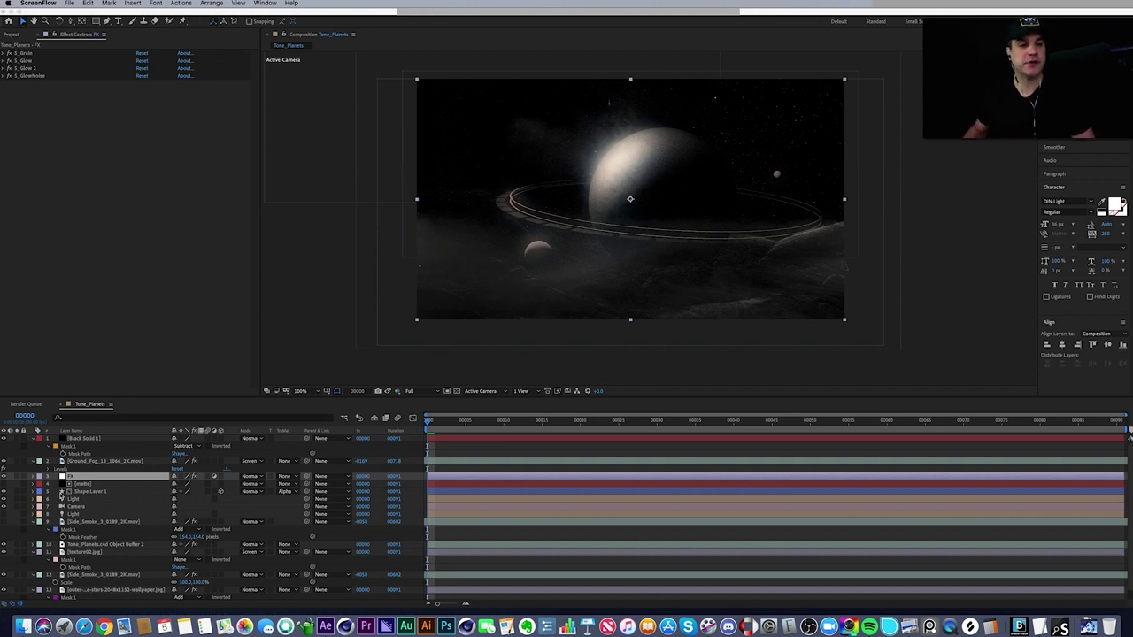
# - Apply Video Copilot's VC Color Vibrance effect to the FX layer
pyautogui.click(73, 483)
pyautogui.click(192, 4)
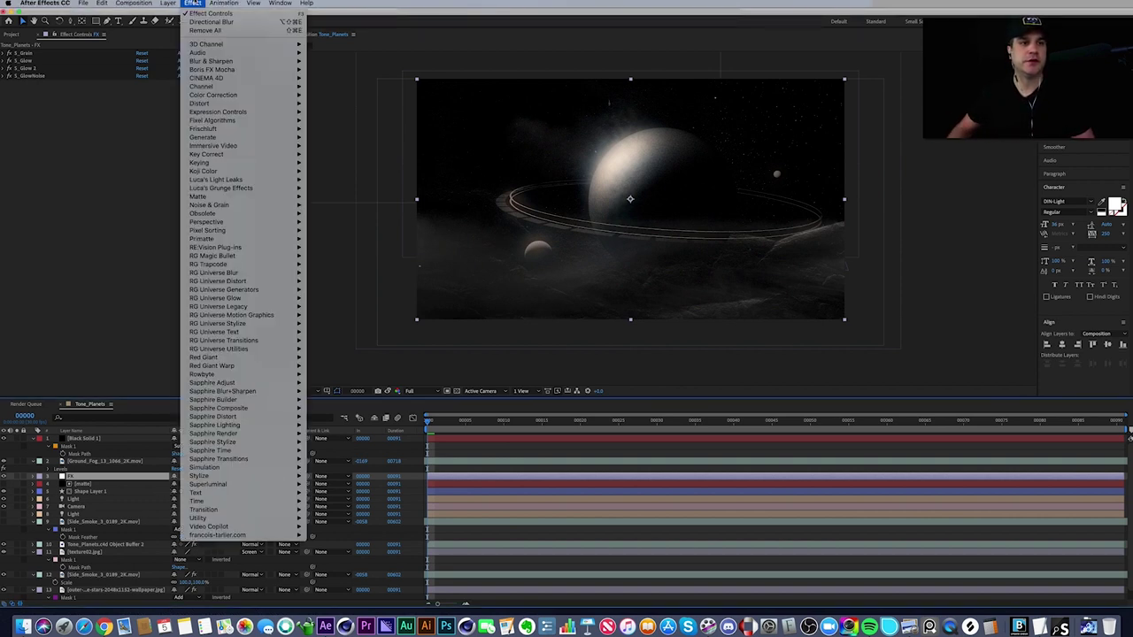
pyautogui.moveTo(259, 523)
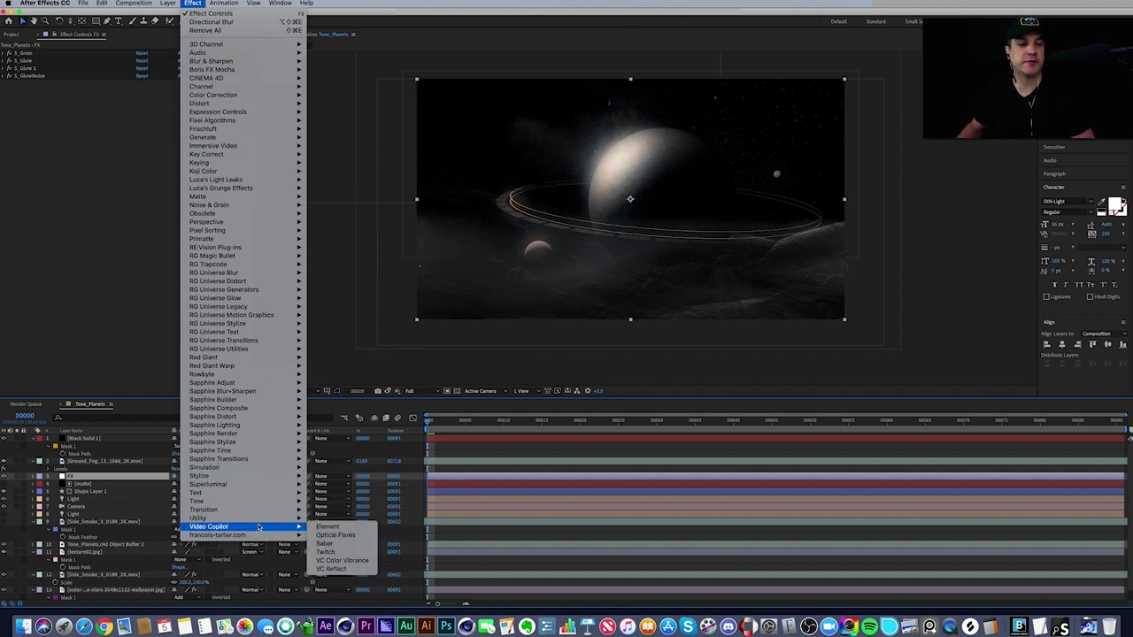
pyautogui.click(352, 563)
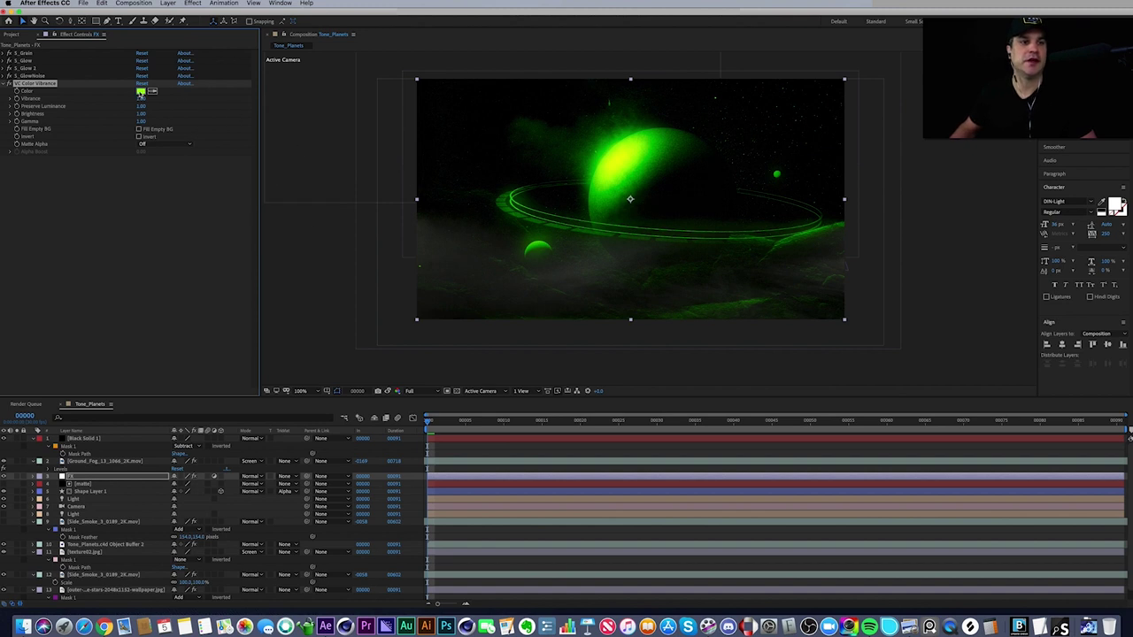
# - Set the VC Color Vibrance color to purple, view the tinted scene, and disable the effect
pyautogui.click(141, 92)
pyautogui.click(657, 323)
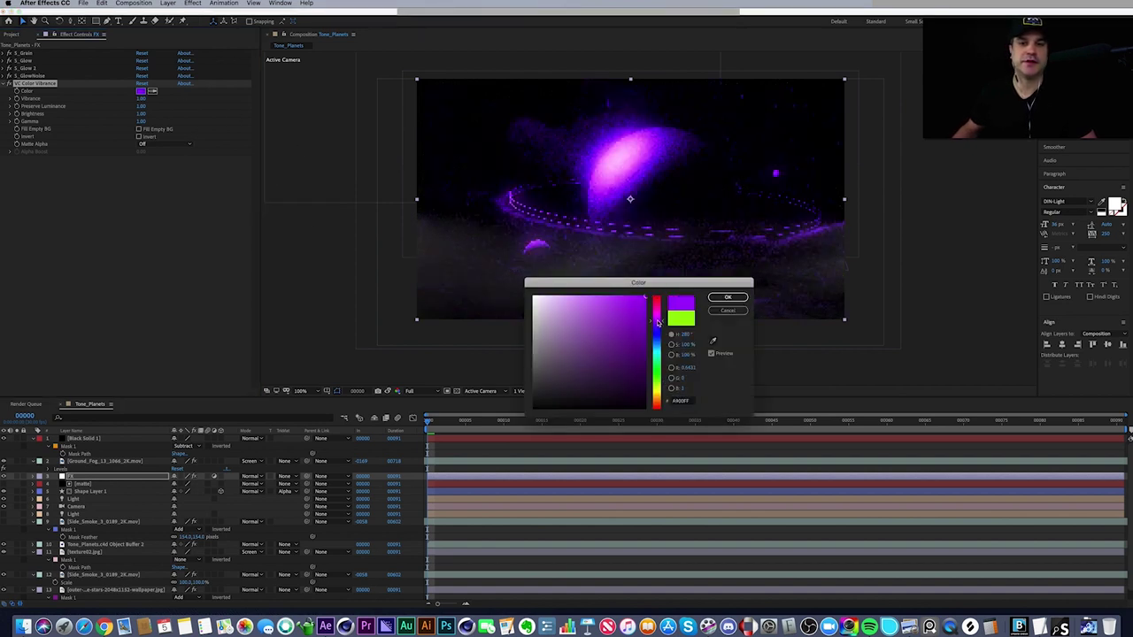
pyautogui.click(727, 297)
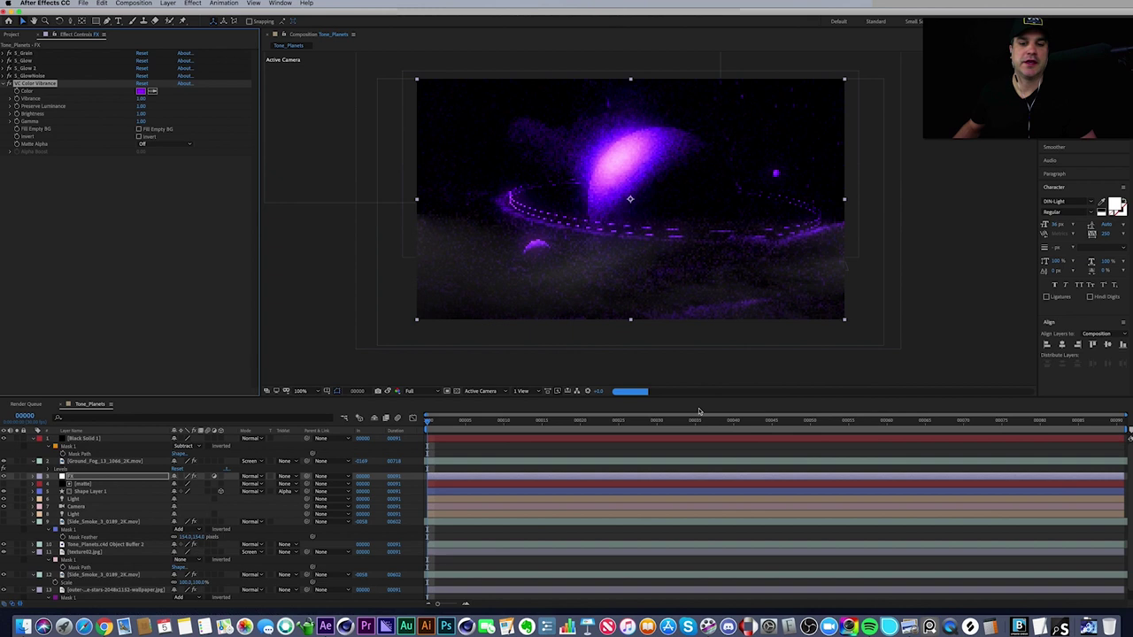
pyautogui.click(717, 536)
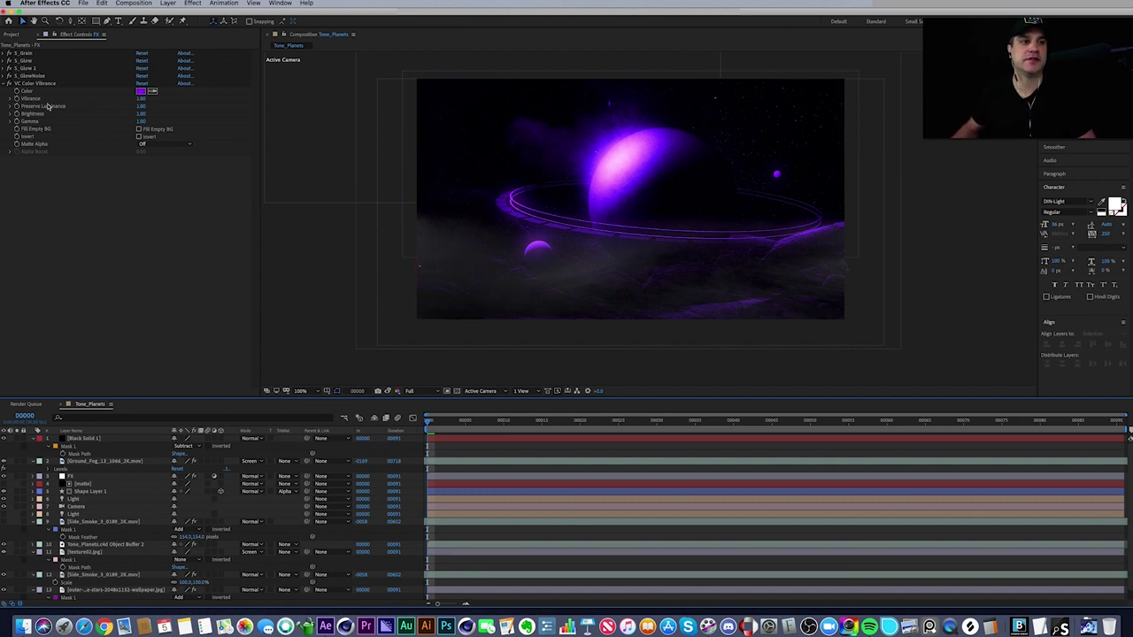
pyautogui.click(10, 83)
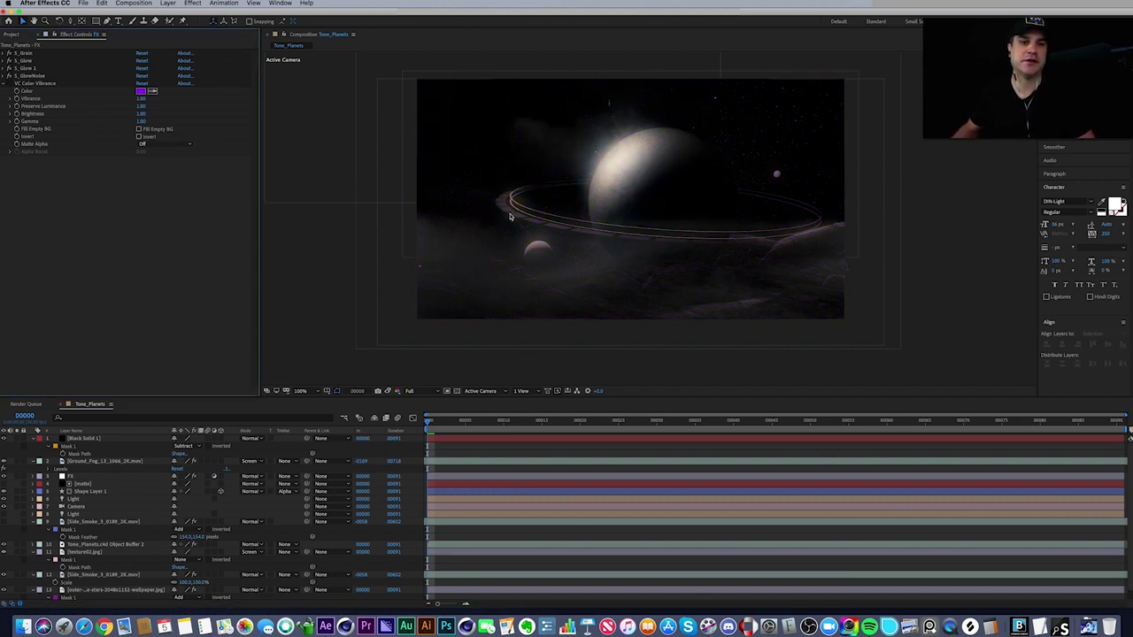
# - Try a saturated magenta stroke color on Shape Layer 1's planet ring and view it with nothing selected
pyautogui.click(156, 493)
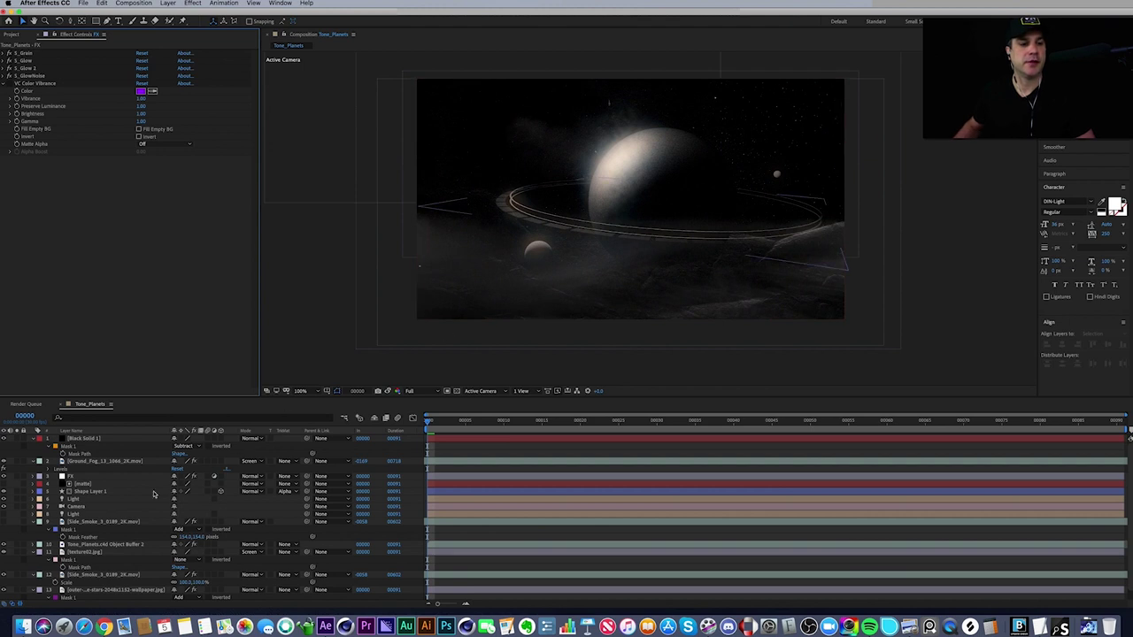
pyautogui.click(92, 494)
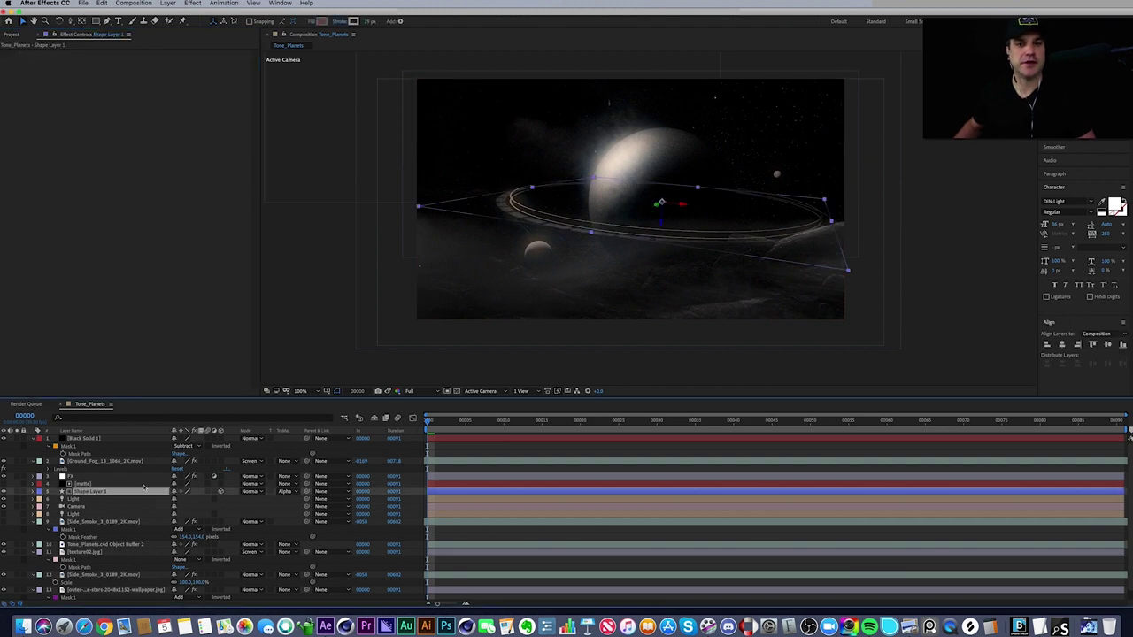
pyautogui.click(353, 22)
pyautogui.click(656, 314)
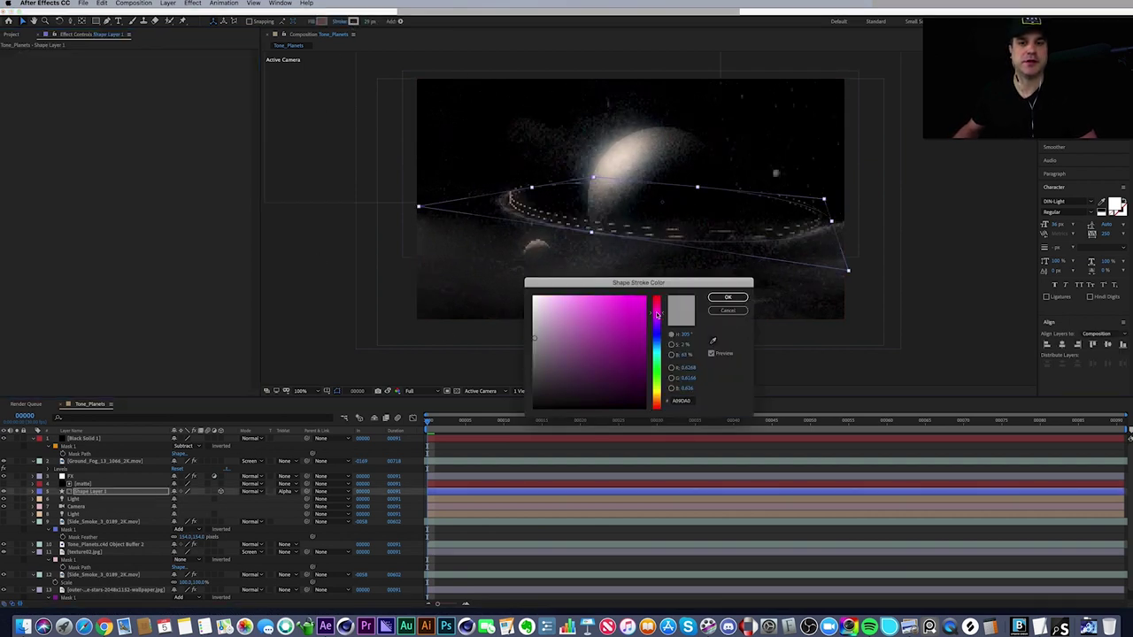
pyautogui.click(643, 314)
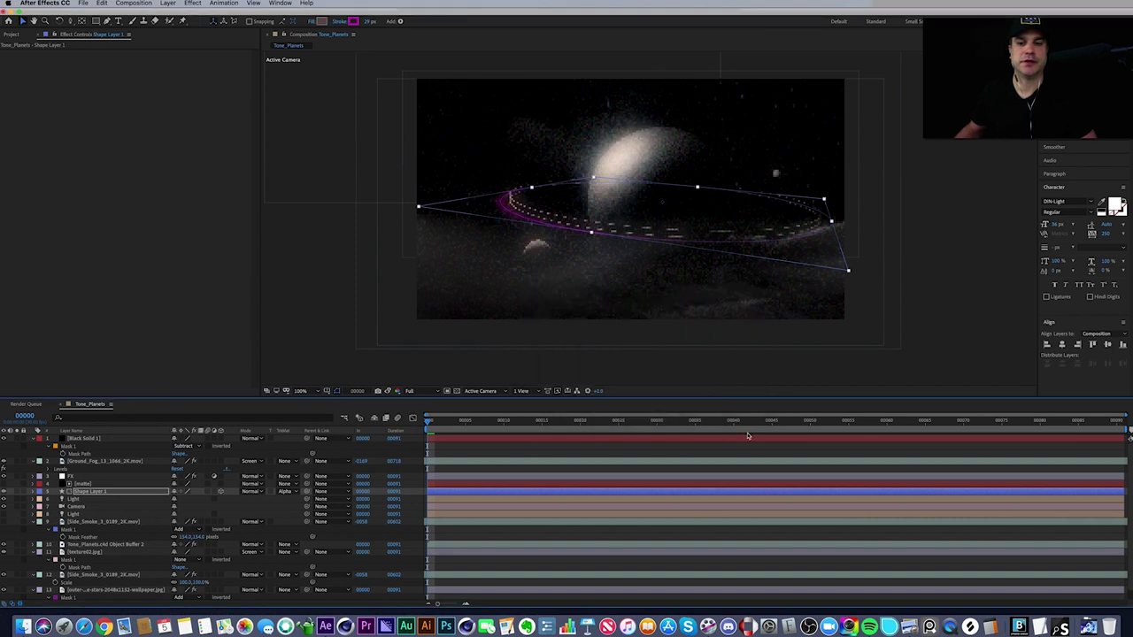
pyautogui.click(727, 297)
pyautogui.press('F2')
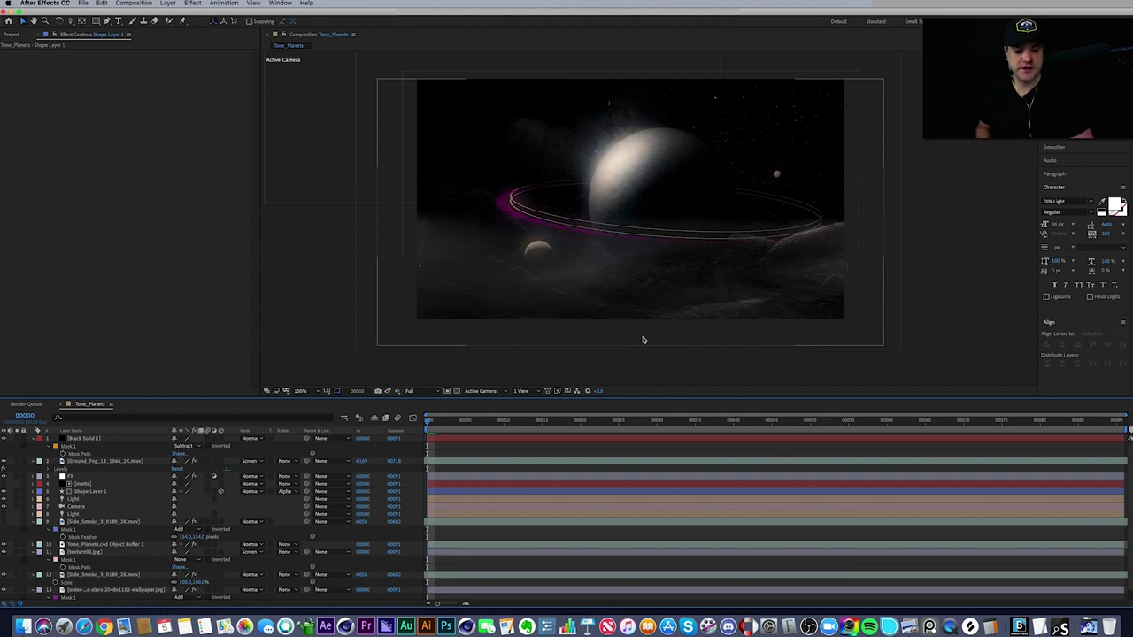
# - Undo the ring's stroke color change and deselect all layers
pyautogui.press('KP_5')
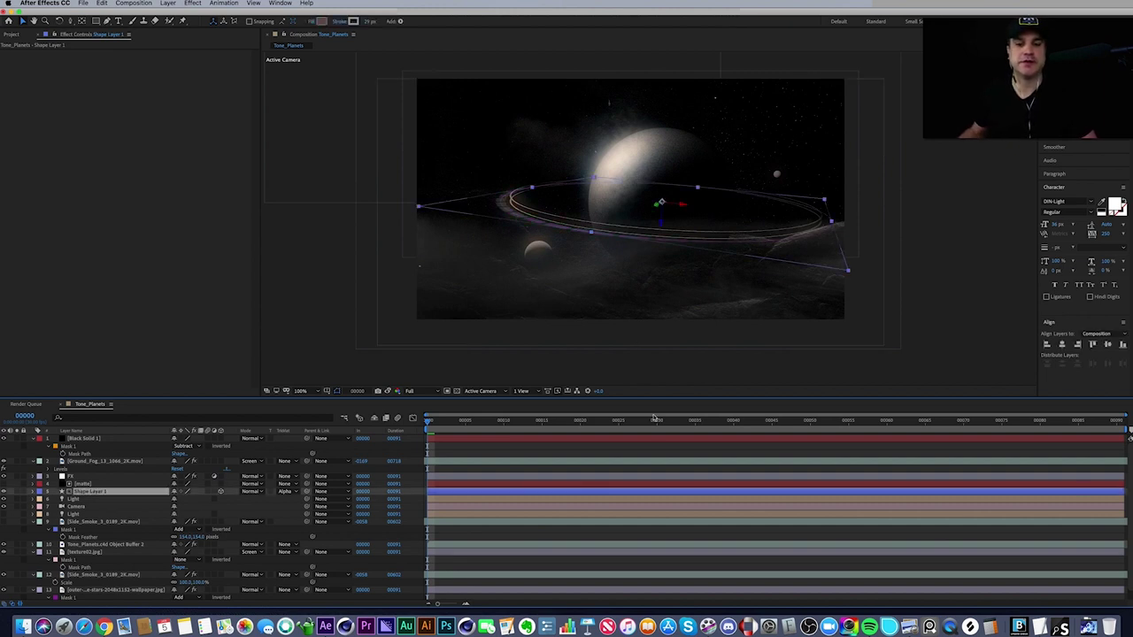
pyautogui.click(670, 441)
pyautogui.click(671, 455)
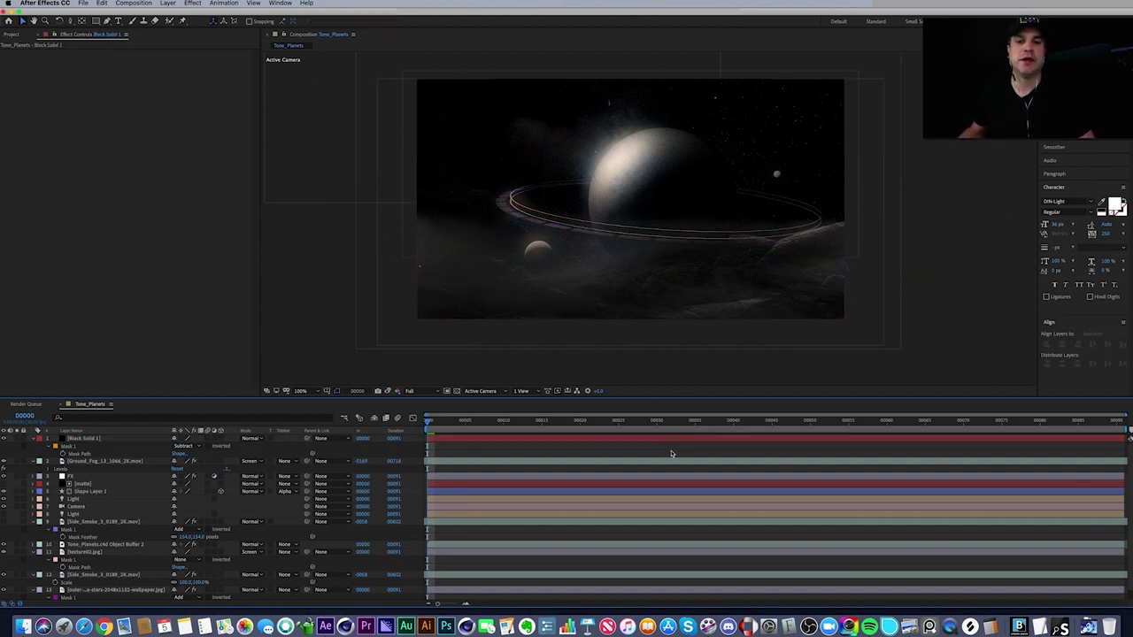